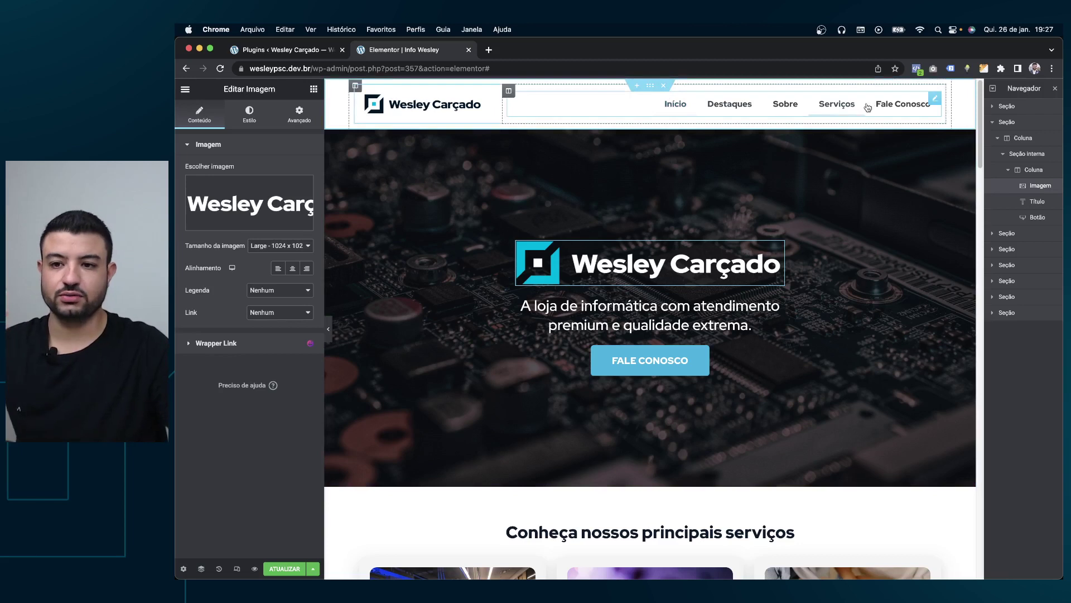
Step: Select the header nav menu widget and preview the Info Wesley page in a new tab via 'Ver página'
left_click(937, 99)
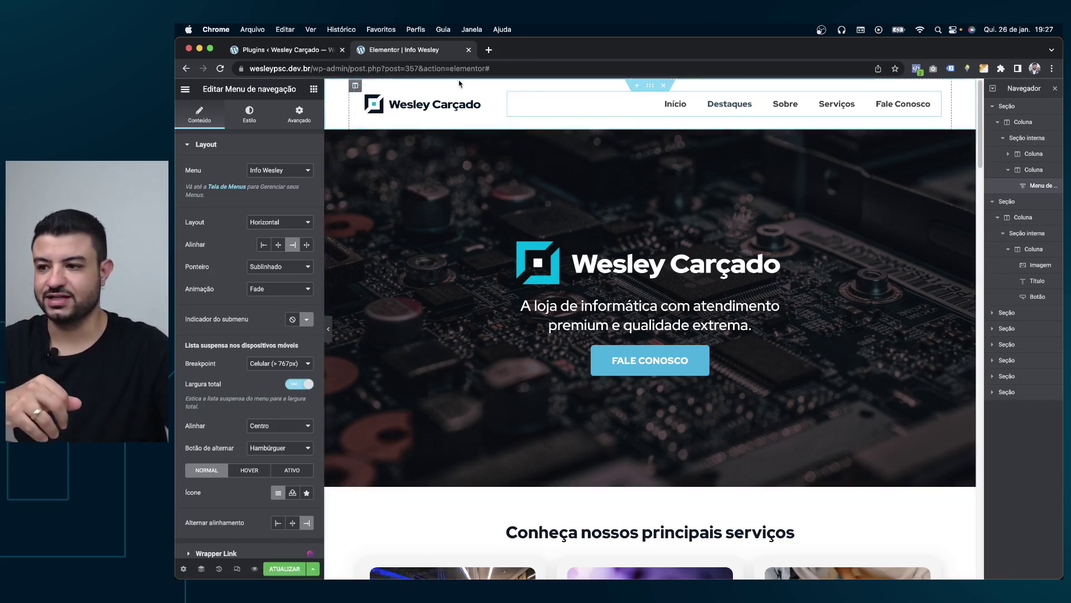
left_click(184, 91)
left_click(246, 272)
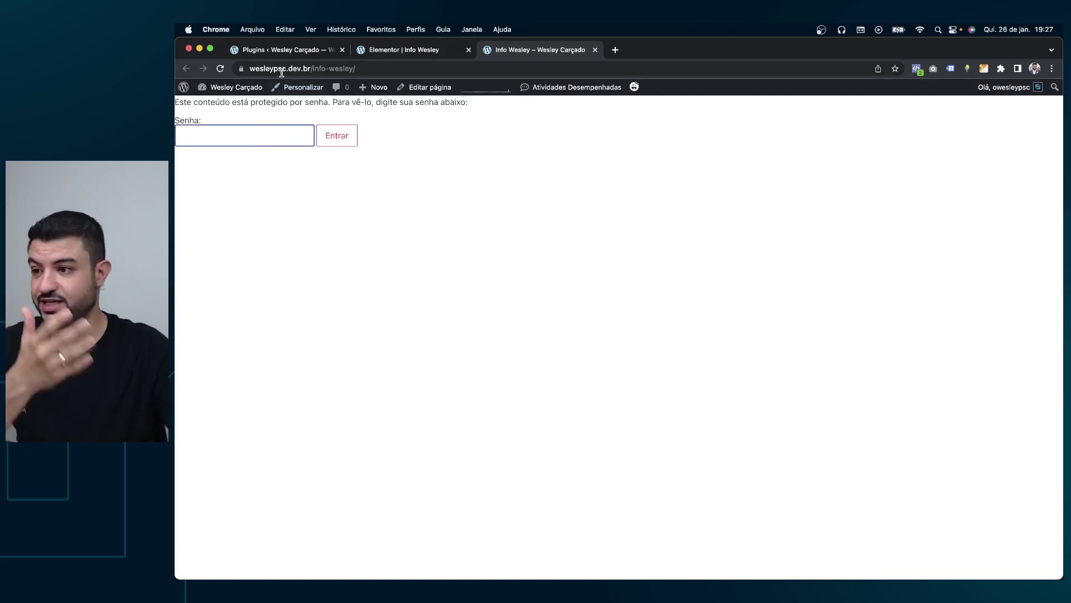
Step: Go to the WordPress Páginas list and scroll down to the Info Wesley page
left_click(290, 51)
scroll(355, 179, "up", 8)
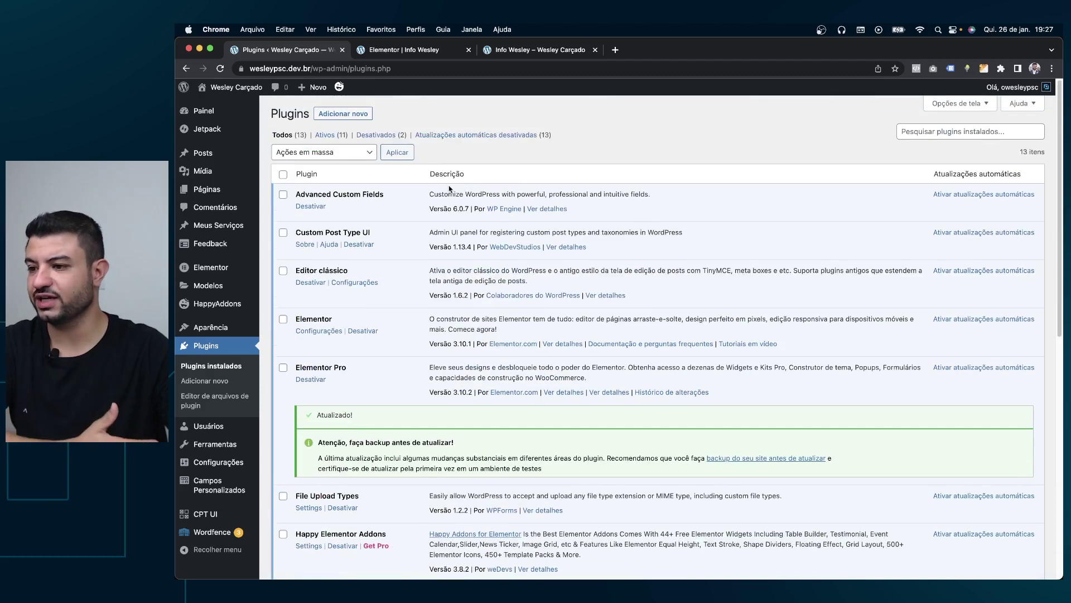
left_click(209, 184)
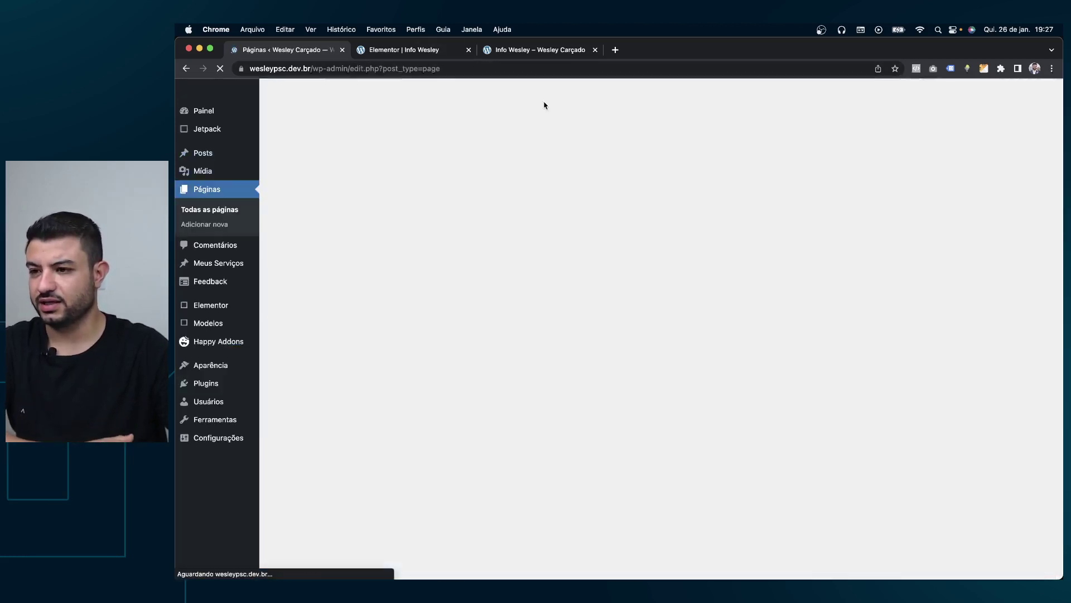
scroll(430, 263, "down", 1)
scroll(430, 262, "down", 5)
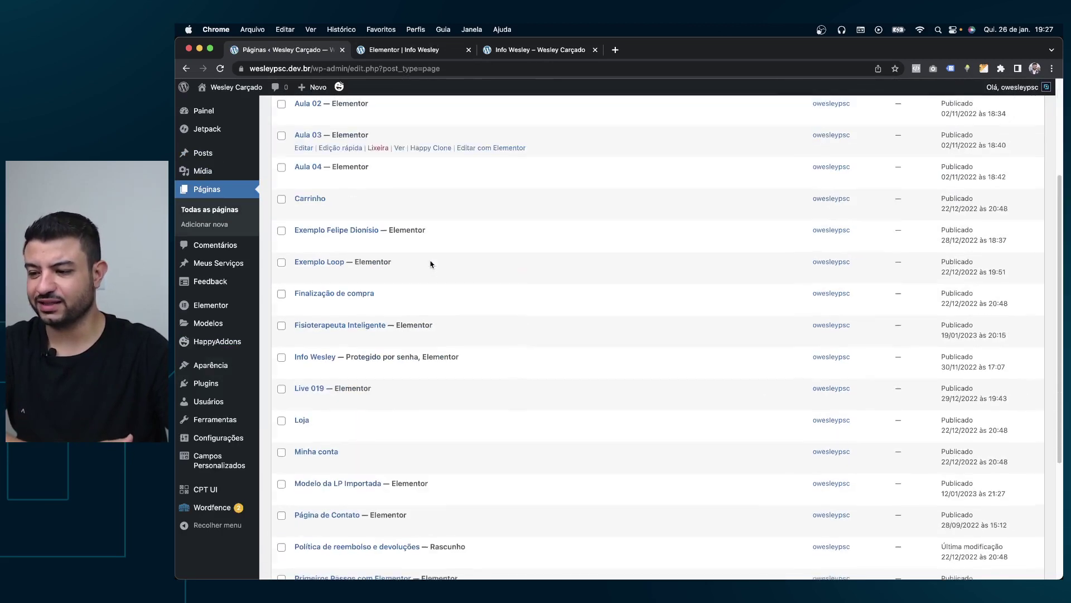
scroll(390, 312, "down", 1)
Step: Clear the Info Wesley page's Senha in Quick Edit and save with Atualizar
left_click(339, 333)
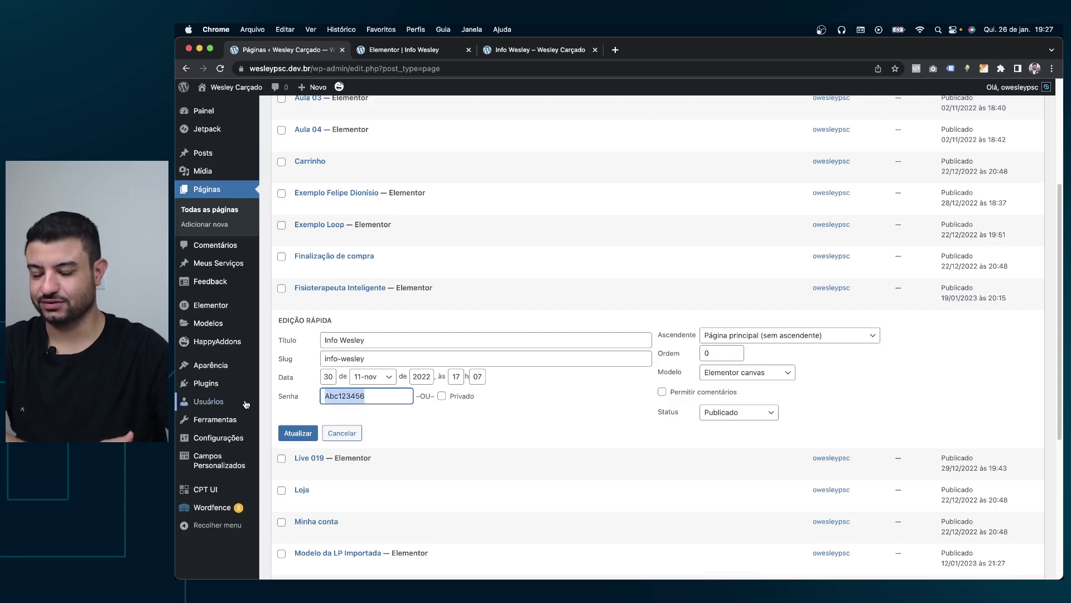
key("BackSpace")
left_click(268, 435)
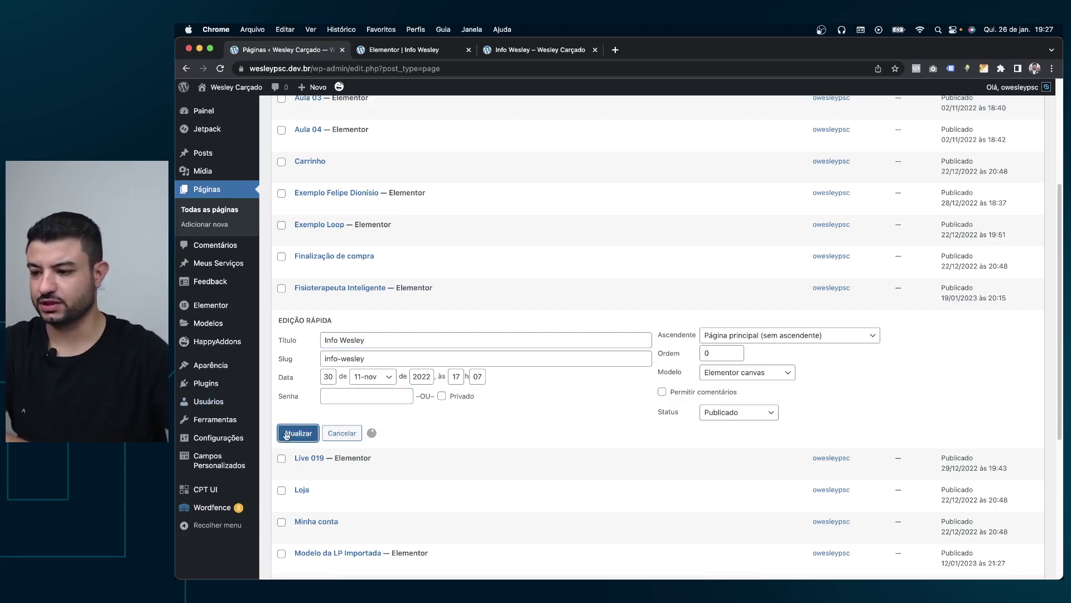
left_click(535, 50)
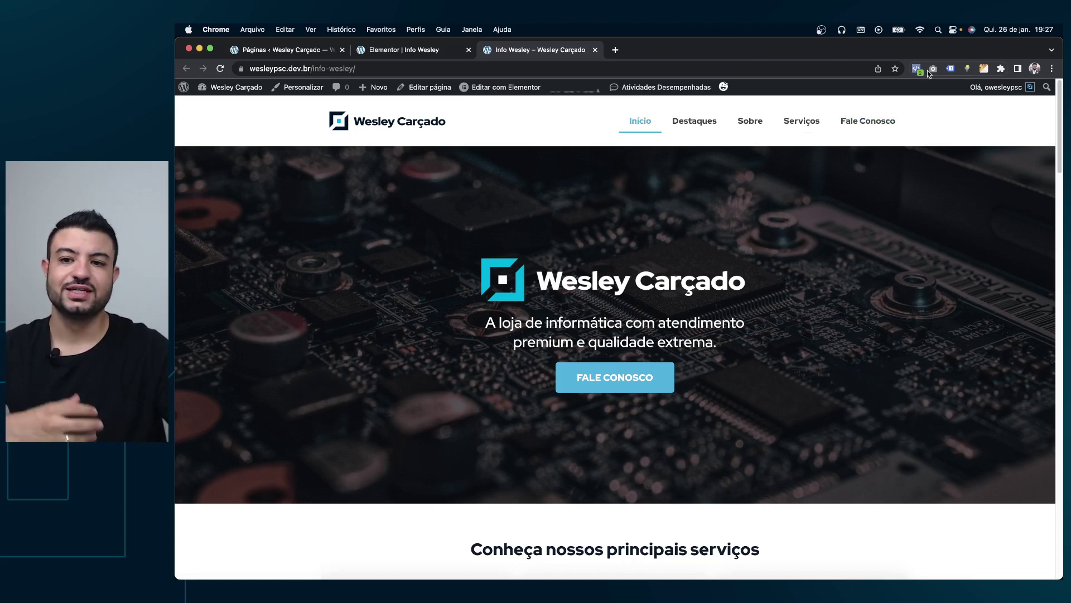
Step: Open Chrome's extension management page through 'Gerenciar extensões'
left_click(1001, 69)
scroll(920, 221, "up", 2)
scroll(893, 225, "down", 2)
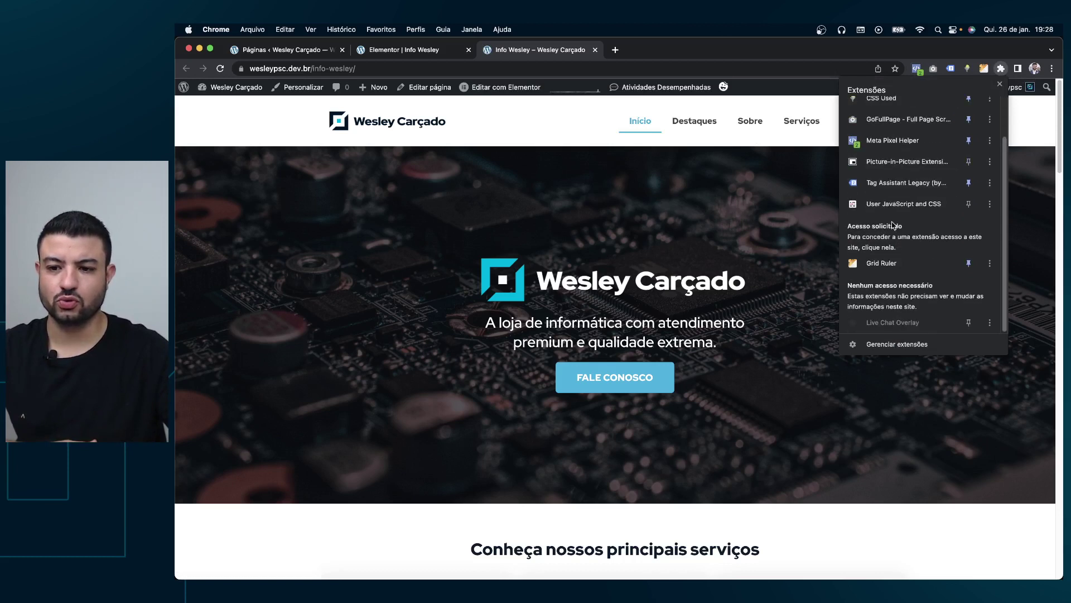
scroll(904, 273, "up", 1)
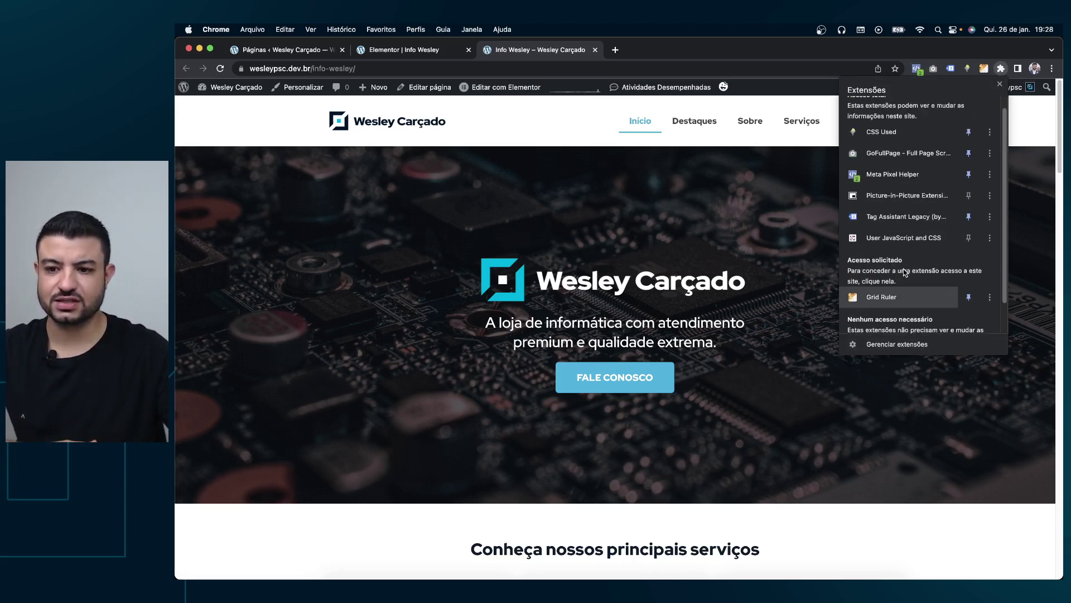
left_click(890, 341)
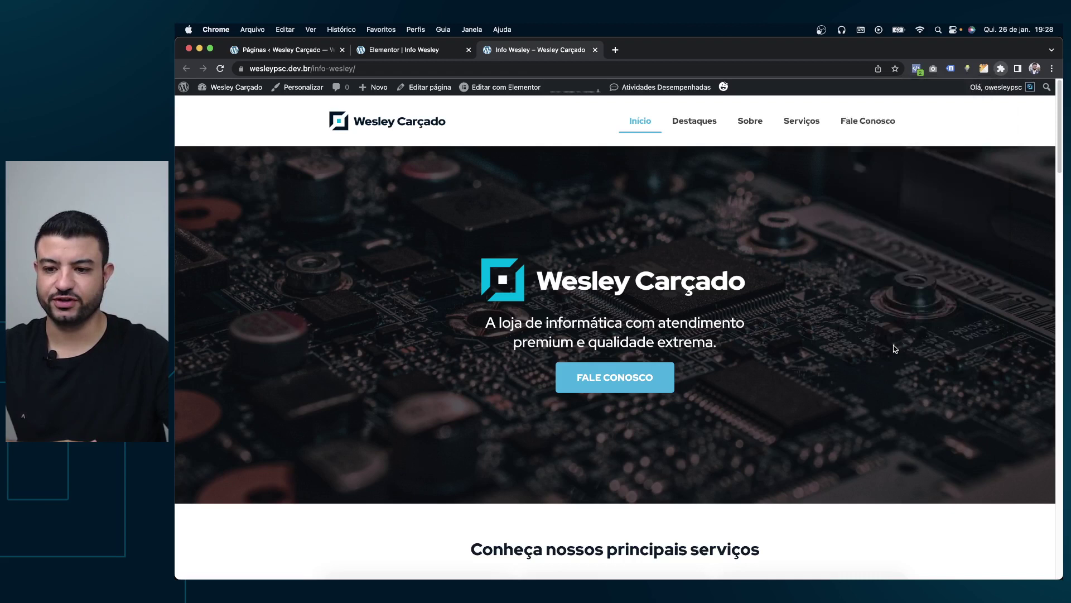
Step: Review the installed extensions, then return to the Info Wesley tab and open the Extensions list
scroll(536, 168, "down", 3)
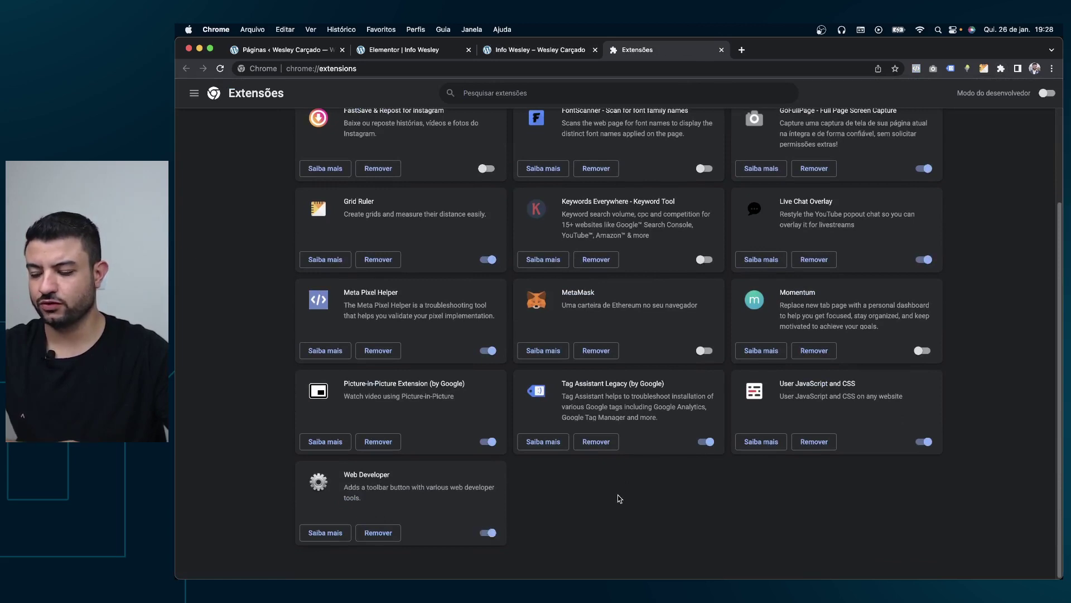
scroll(495, 483, "up", 1)
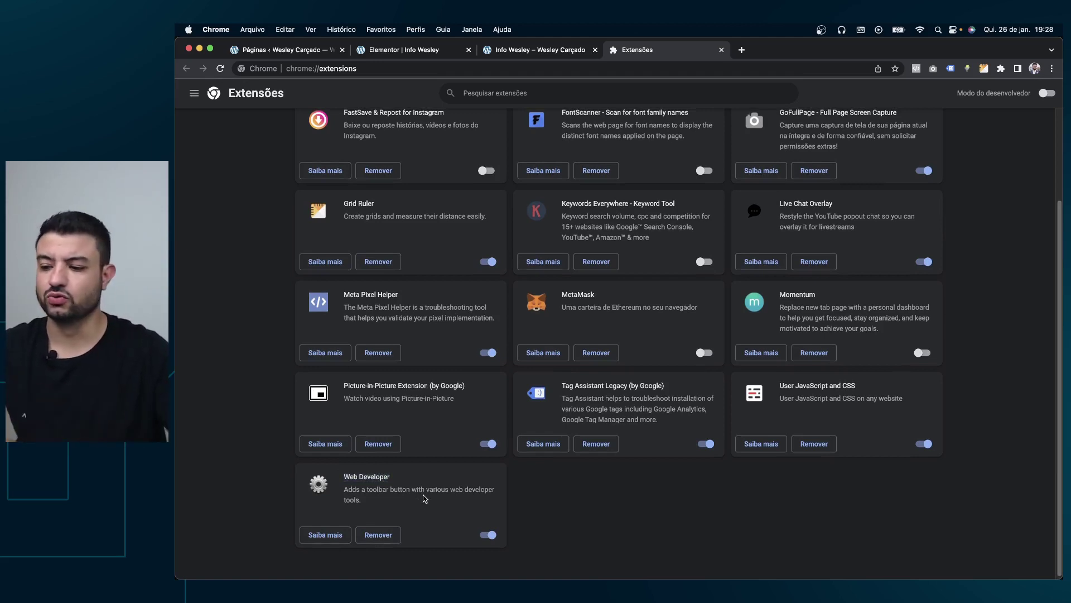
scroll(491, 488, "up", 3)
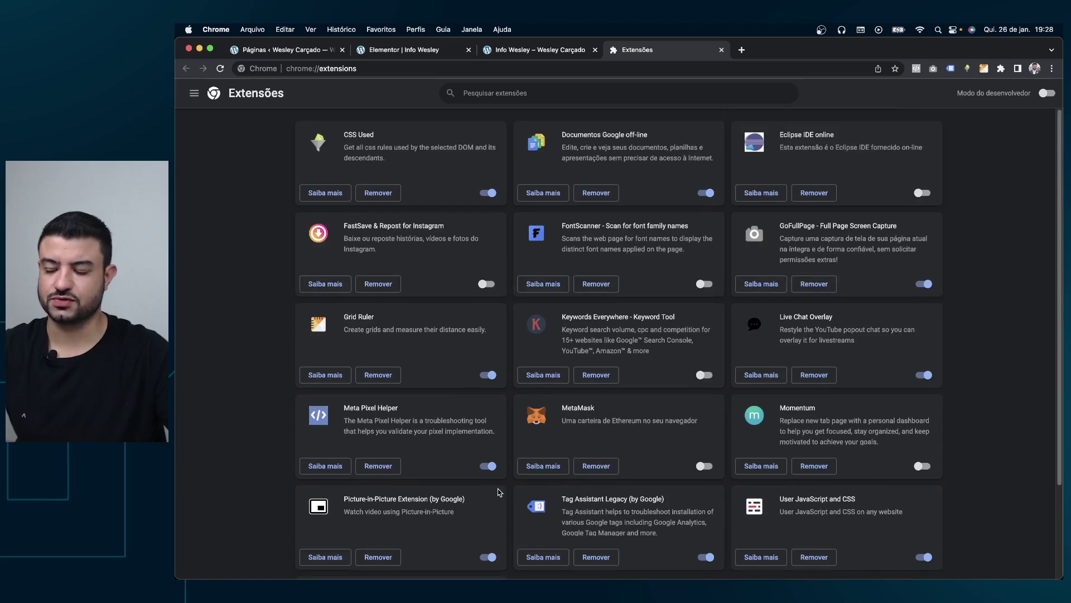
left_click(553, 50)
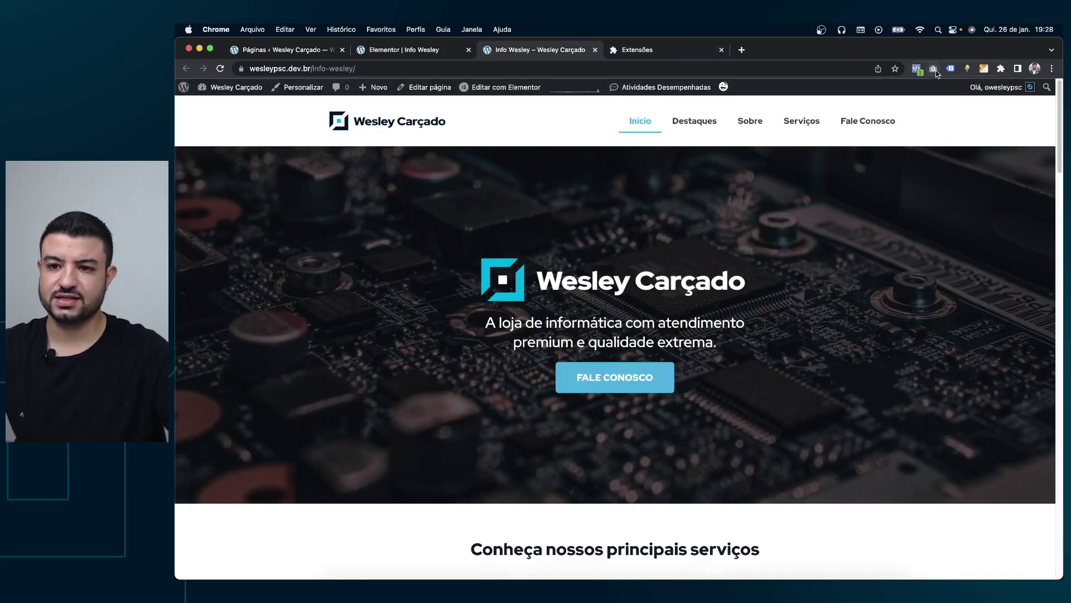
left_click(1000, 69)
Step: Pin Web Developer to the toolbar and disable all CSS styles on the page
left_click(956, 255)
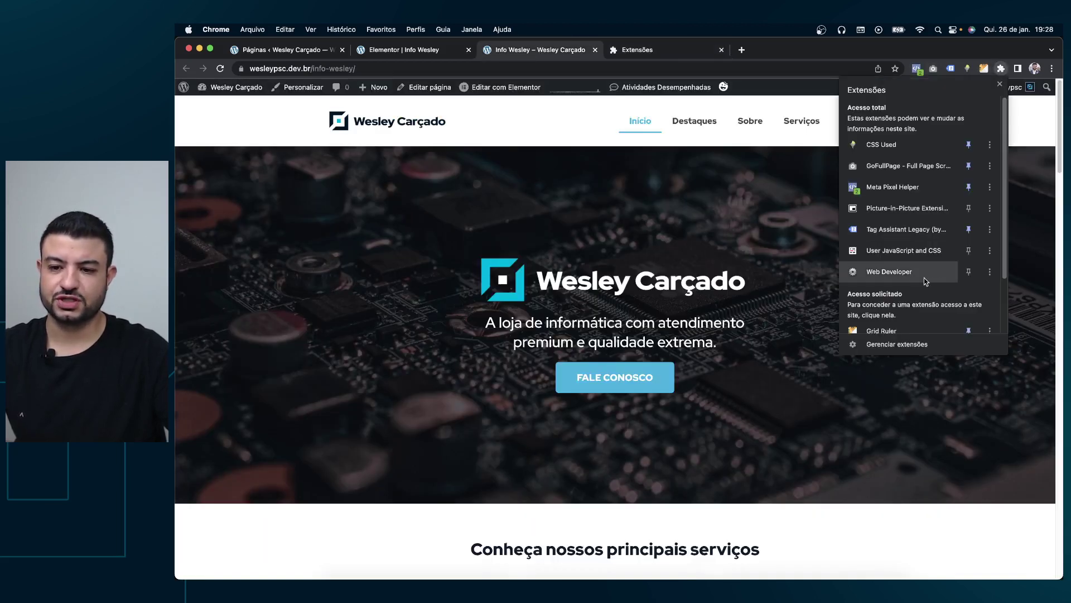
left_click(926, 278)
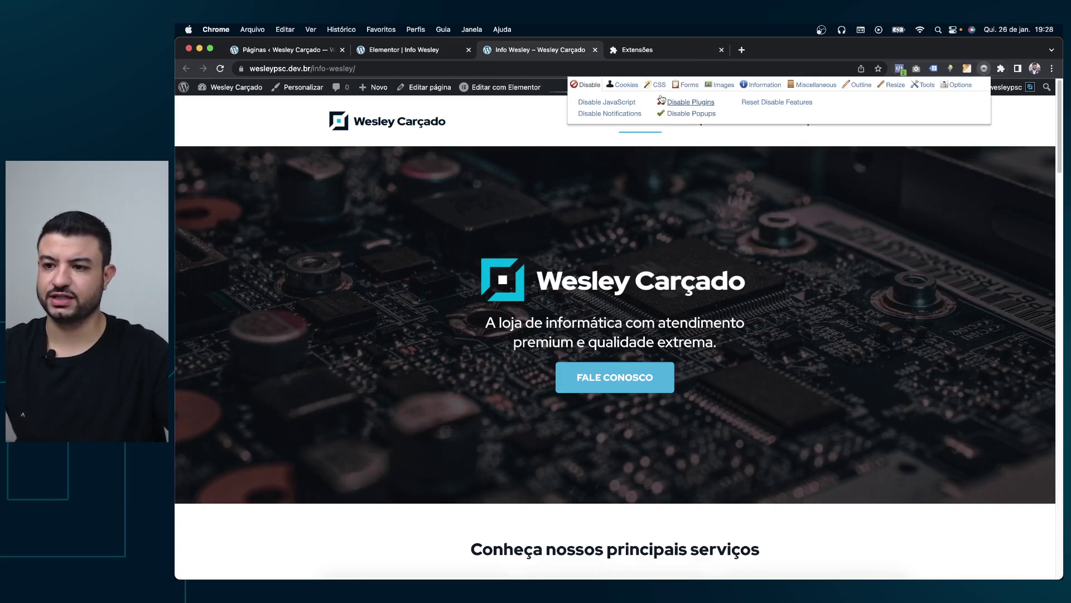
left_click(659, 87)
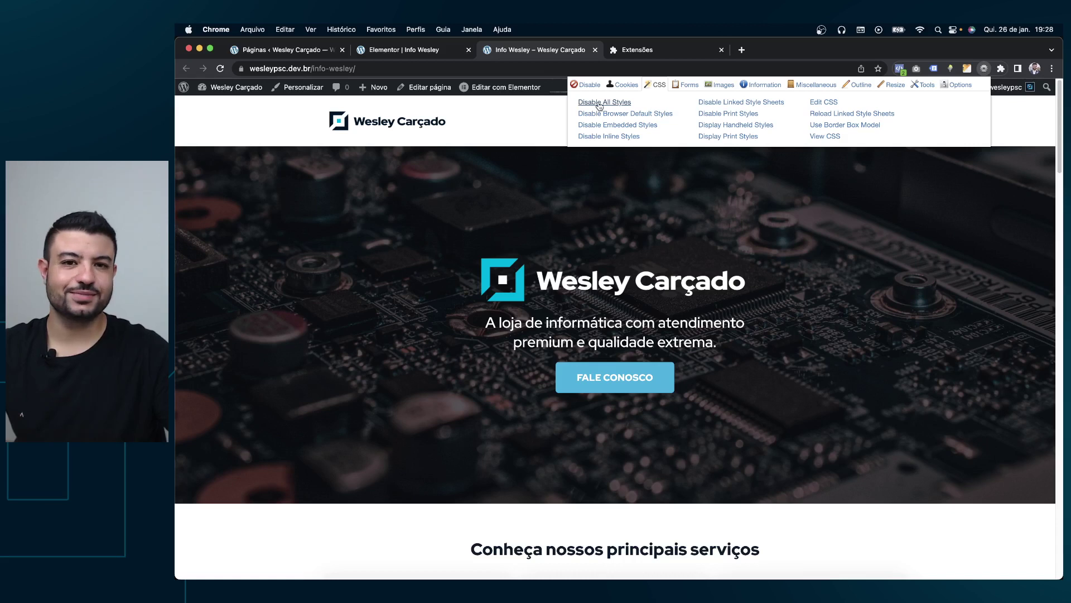
left_click(599, 104)
left_click(464, 111)
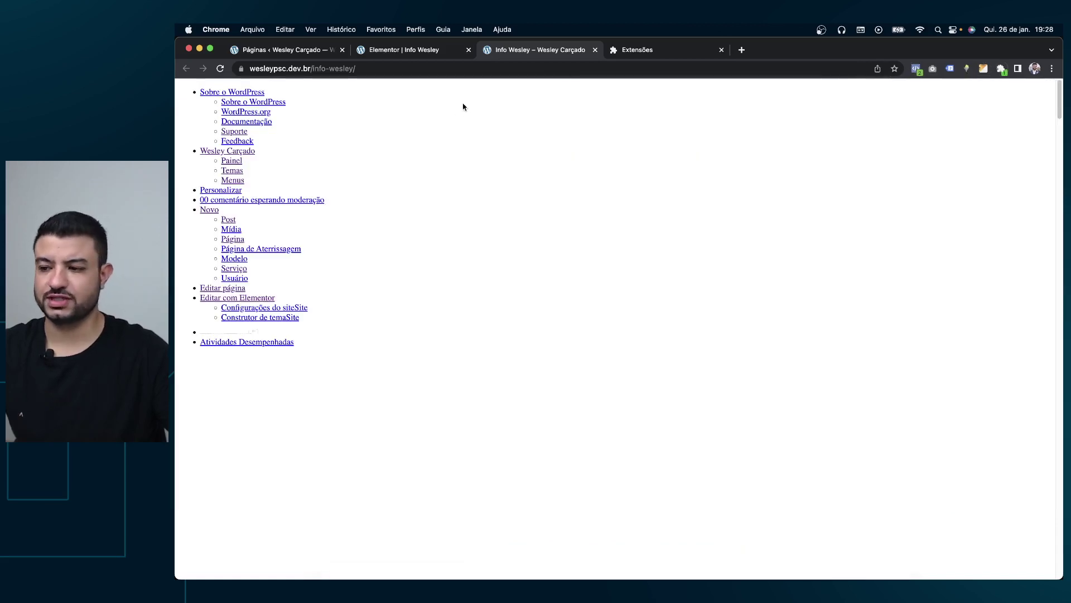
Step: Scroll down through the unstyled Info Wesley page to inspect its raw HTML
scroll(495, 105, "down", 1)
scroll(495, 106, "down", 2)
scroll(496, 108, "down", 5)
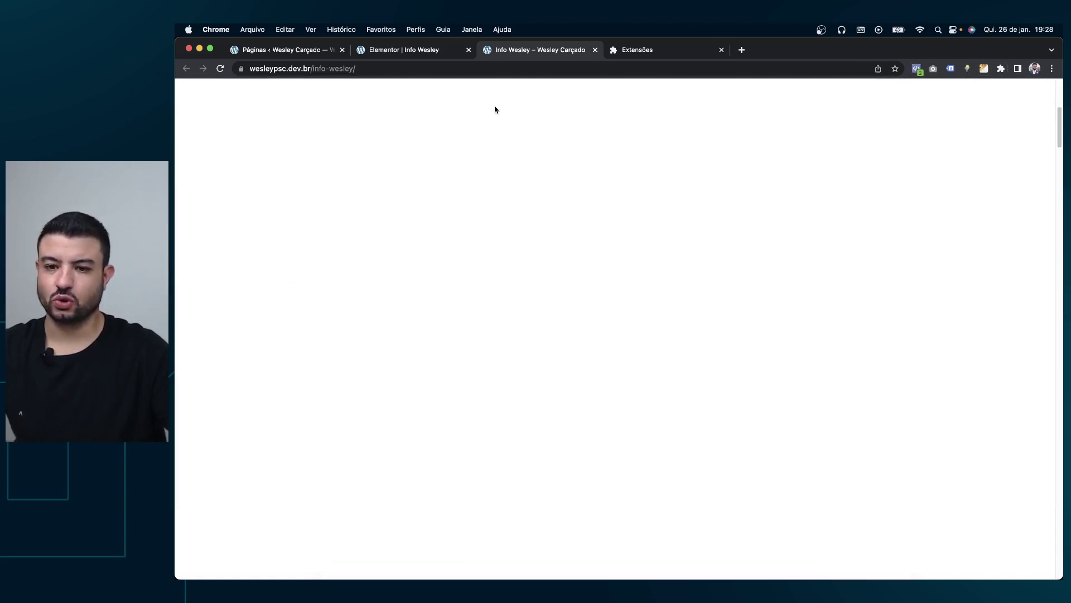
scroll(495, 109, "down", 3)
scroll(494, 110, "down", 3)
scroll(495, 110, "down", 3)
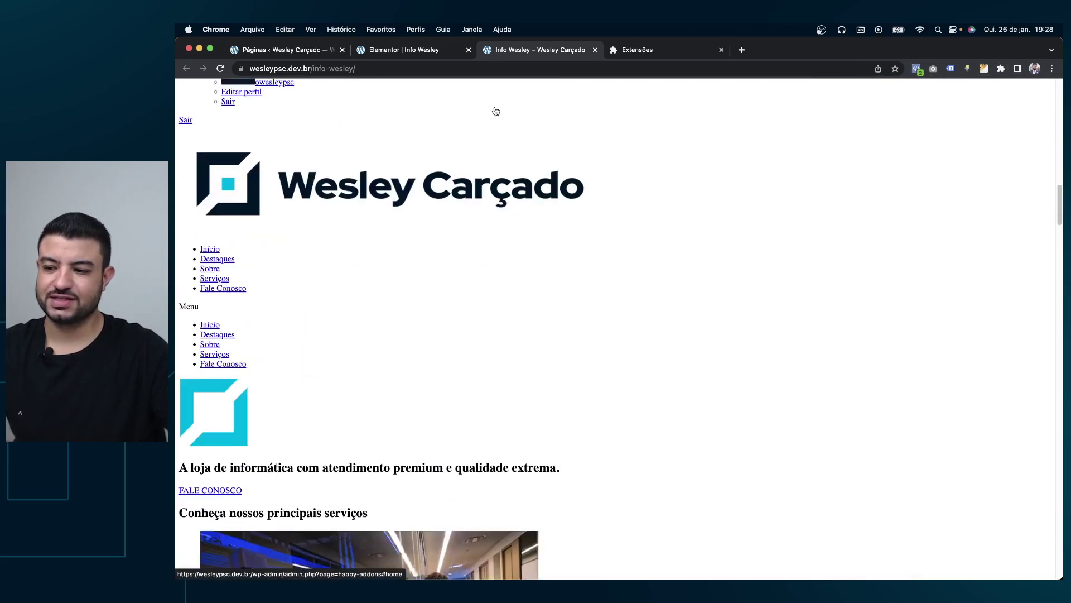
scroll(495, 110, "down", 1)
scroll(494, 111, "down", 3)
scroll(718, 247, "down", 3)
scroll(717, 246, "down", 3)
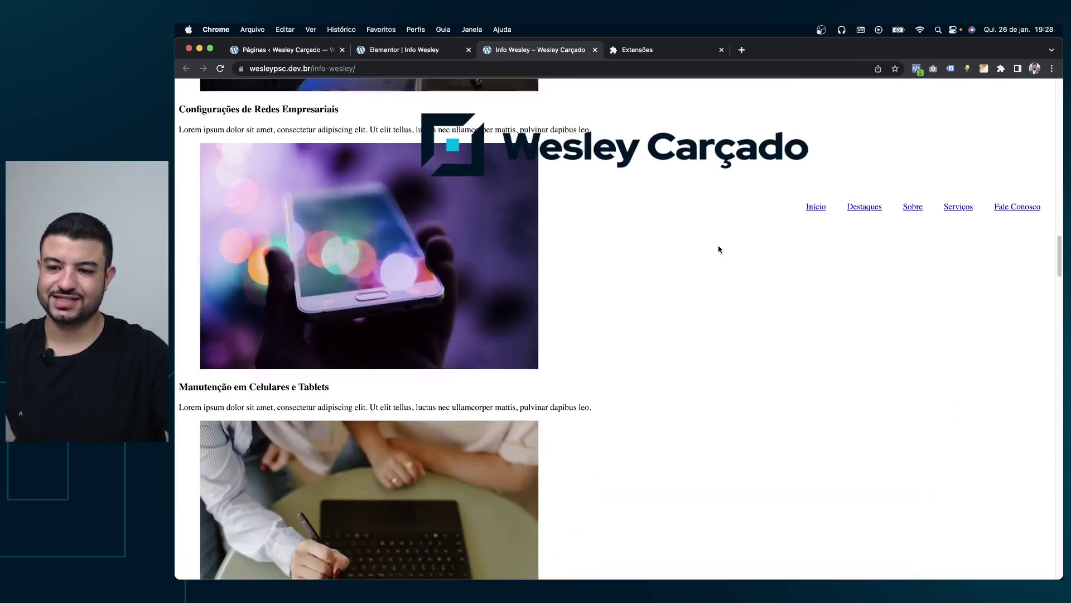
scroll(719, 249, "down", 3)
scroll(718, 249, "down", 3)
scroll(718, 250, "down", 3)
scroll(718, 249, "down", 3)
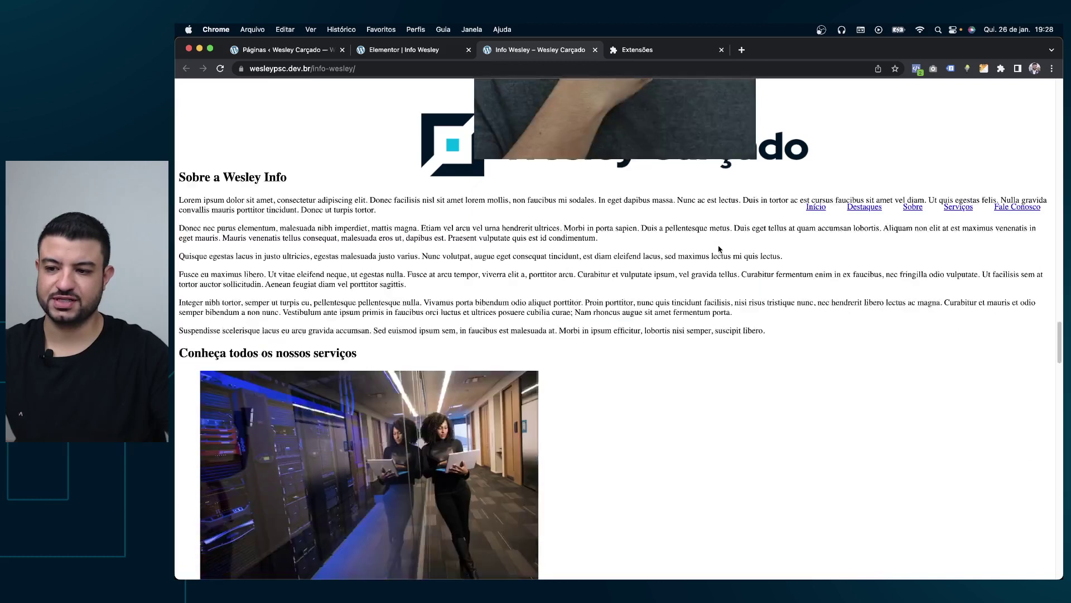
scroll(719, 249, "down", 3)
scroll(719, 249, "down", 3)
scroll(720, 247, "down", 3)
scroll(724, 249, "down", 3)
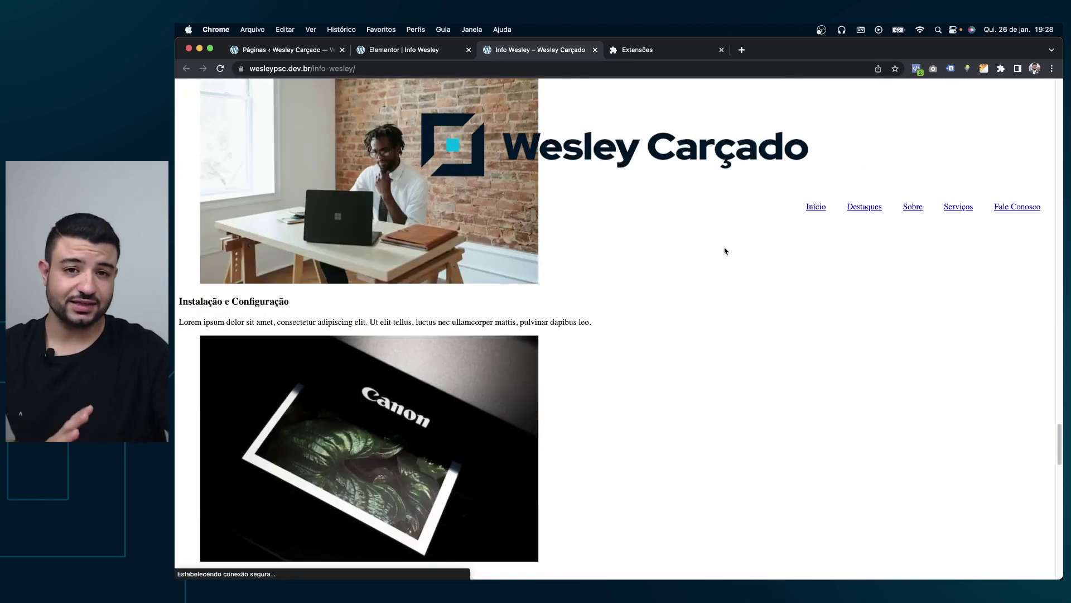
scroll(724, 249, "down", 2)
scroll(733, 246, "down", 1)
scroll(734, 249, "down", 3)
scroll(735, 245, "down", 3)
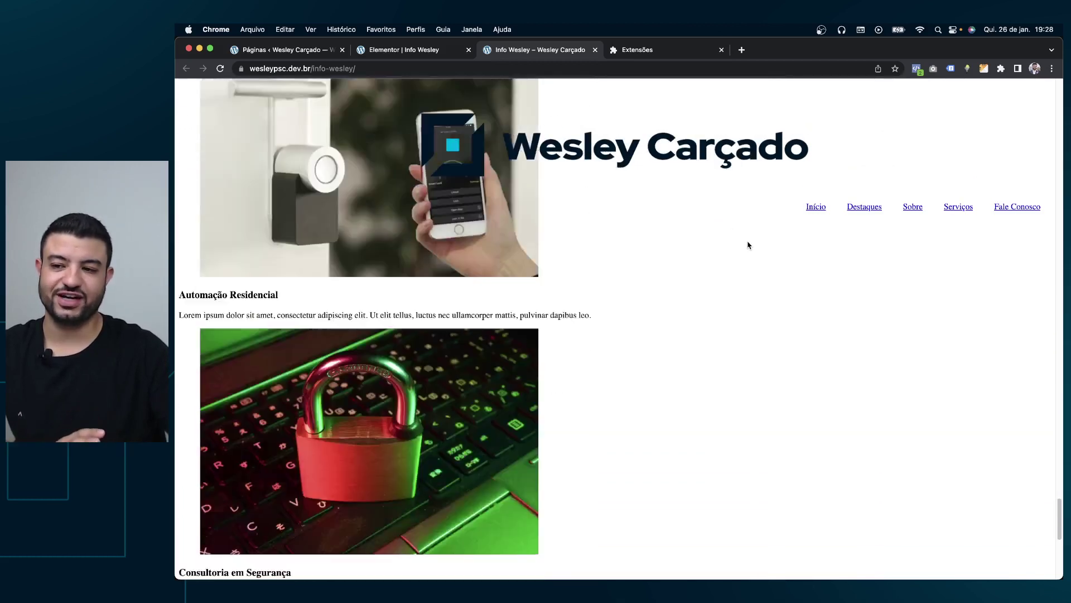
scroll(739, 245, "down", 3)
scroll(739, 242, "down", 4)
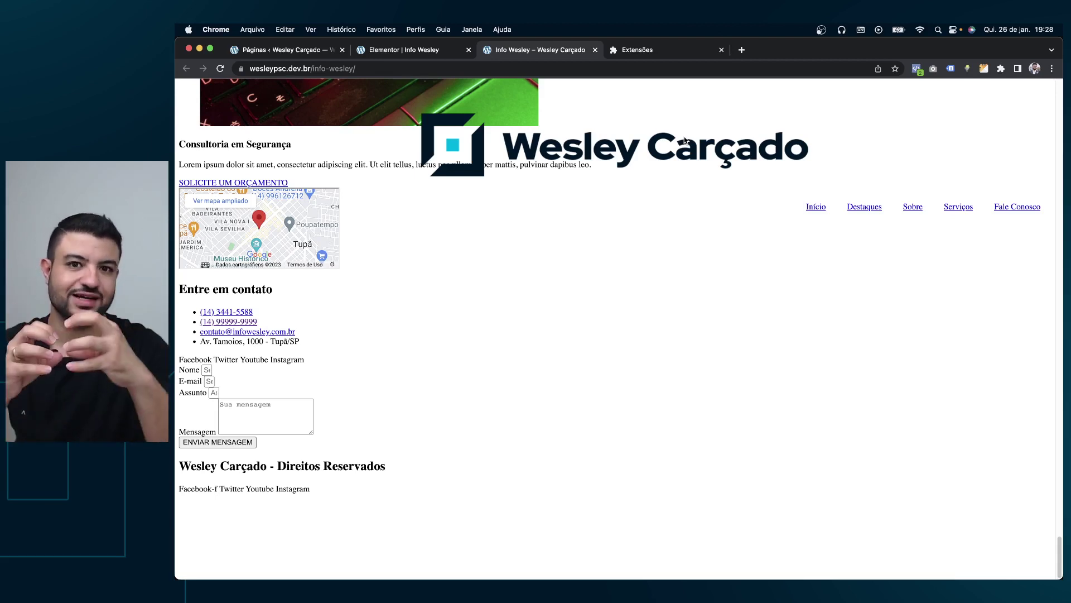
Step: Return to the top of the page and reload it twice with Cmd+R
scroll(719, 197, "up", 1)
scroll(720, 197, "up", 5)
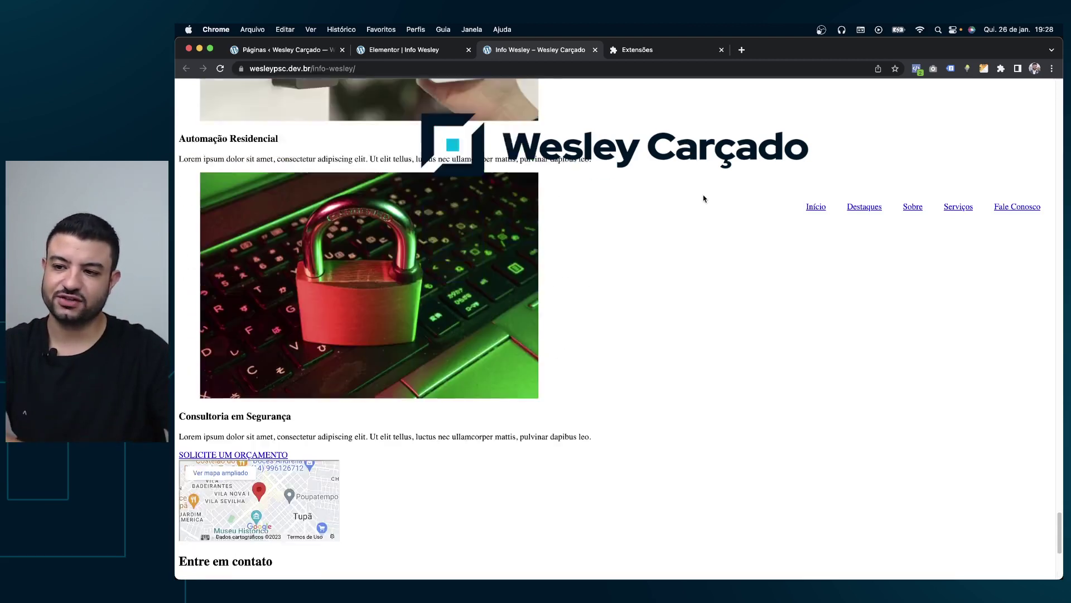
scroll(703, 198, "up", 5)
scroll(703, 198, "up", 5)
scroll(703, 198, "up", 5)
scroll(703, 199, "up", 5)
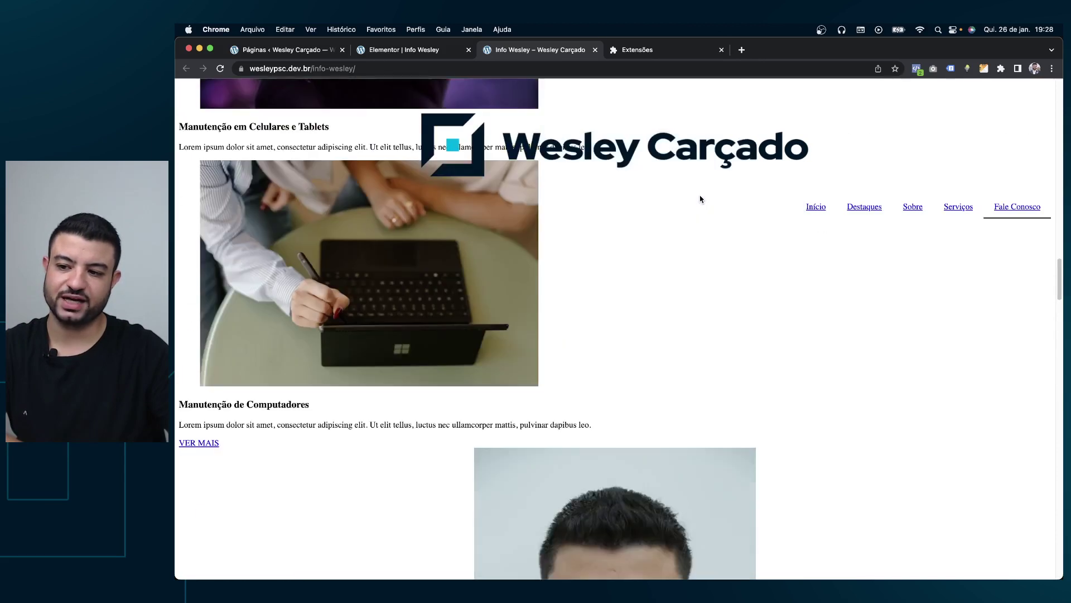
scroll(703, 199, "up", 5)
key("super+r")
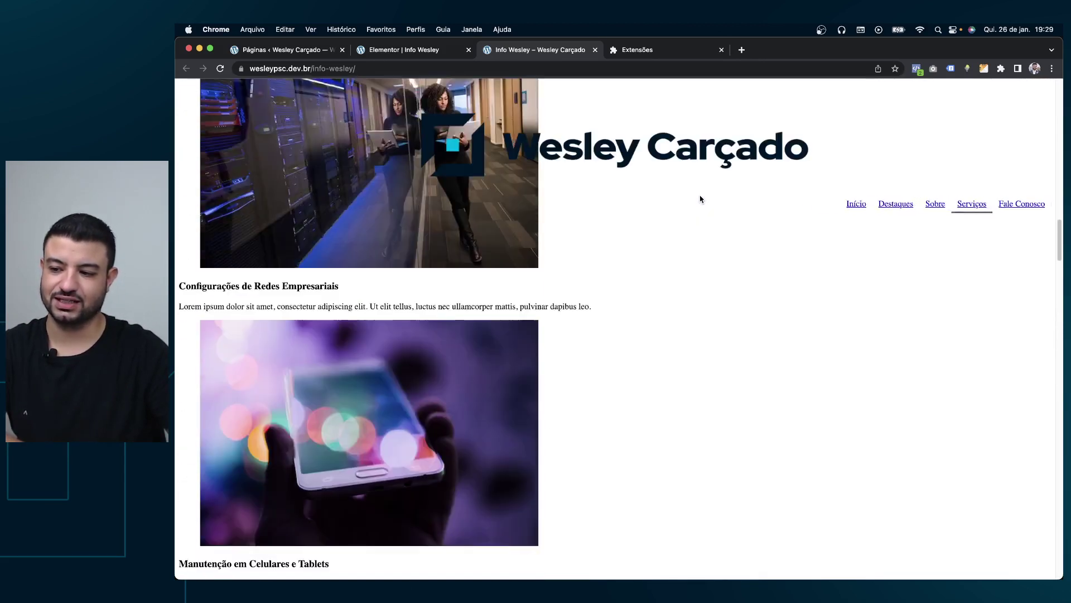
scroll(701, 198, "up", 5)
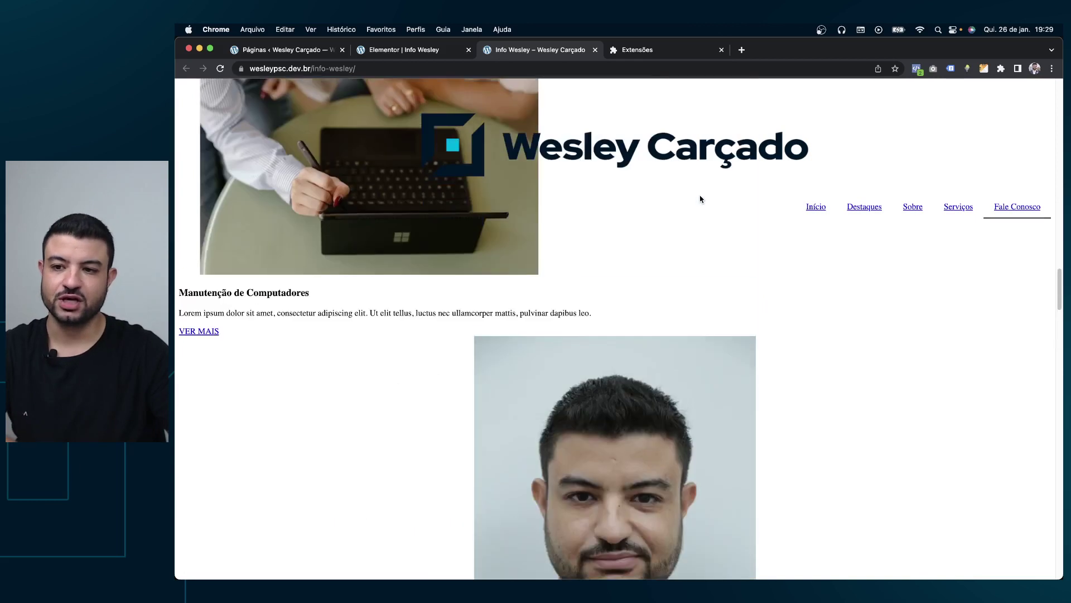
scroll(701, 198, "up", 5)
key("super+r")
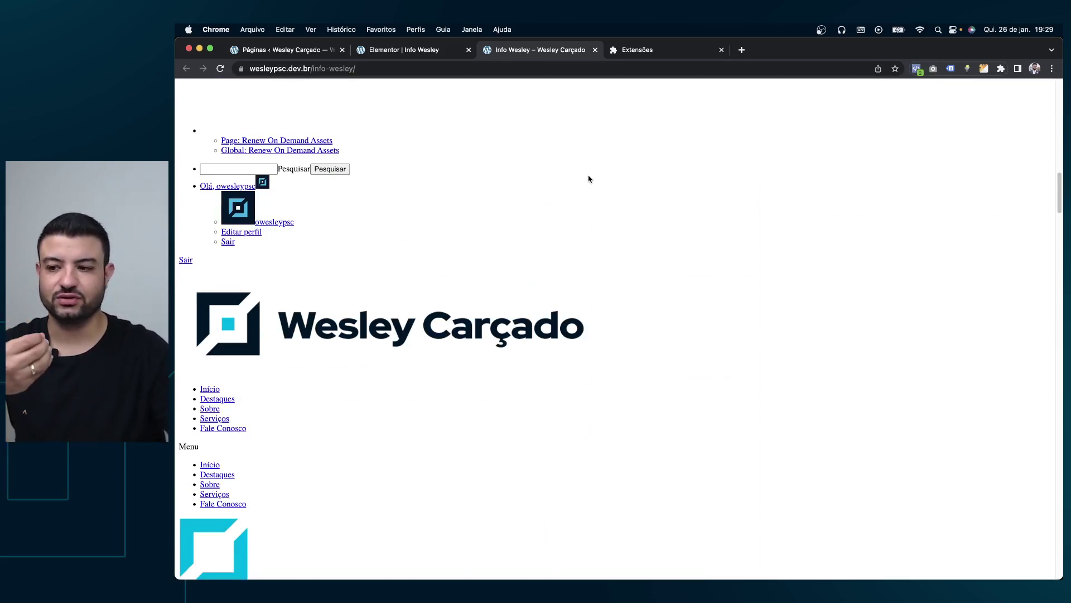
Step: Select the headline words 'com atendimento premium e qualidade extrema' and reload the page
scroll(589, 178, "down", 2)
left_click_drag(329, 281, 491, 280)
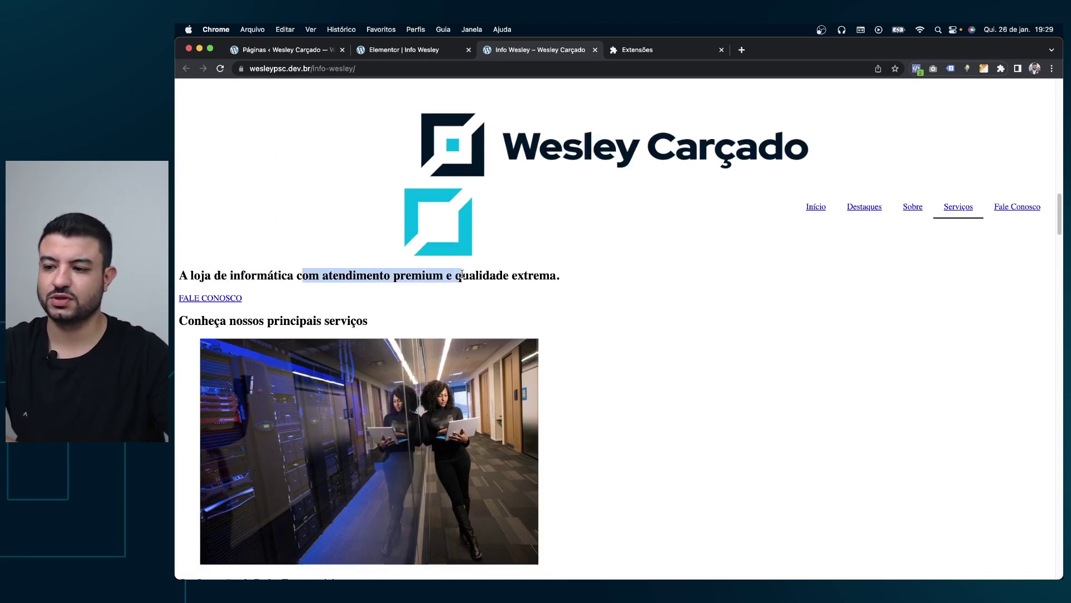
left_click_drag(540, 277, 297, 279)
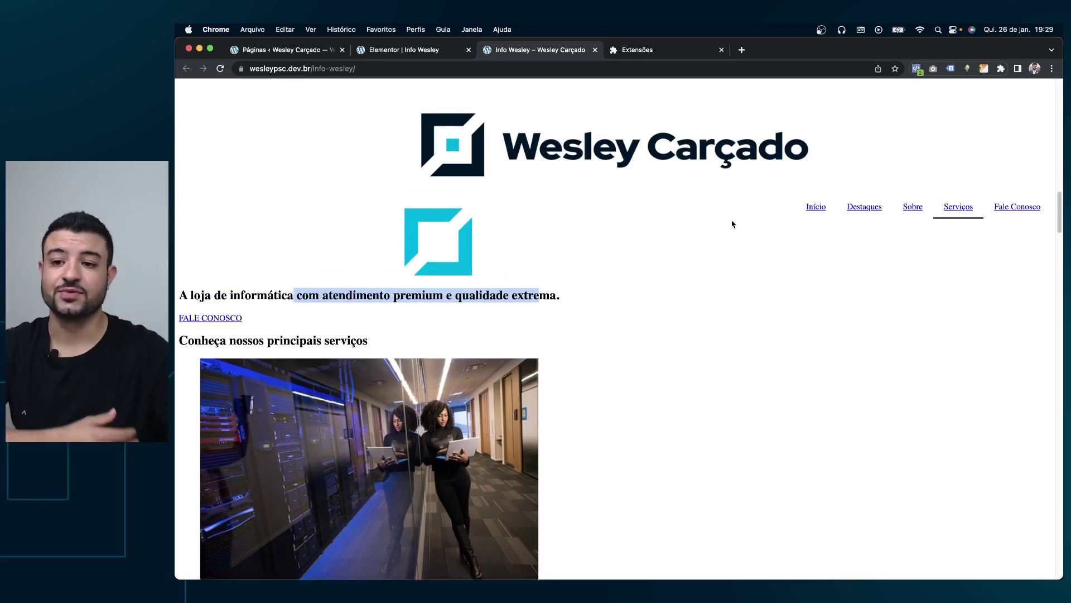
key("super+r")
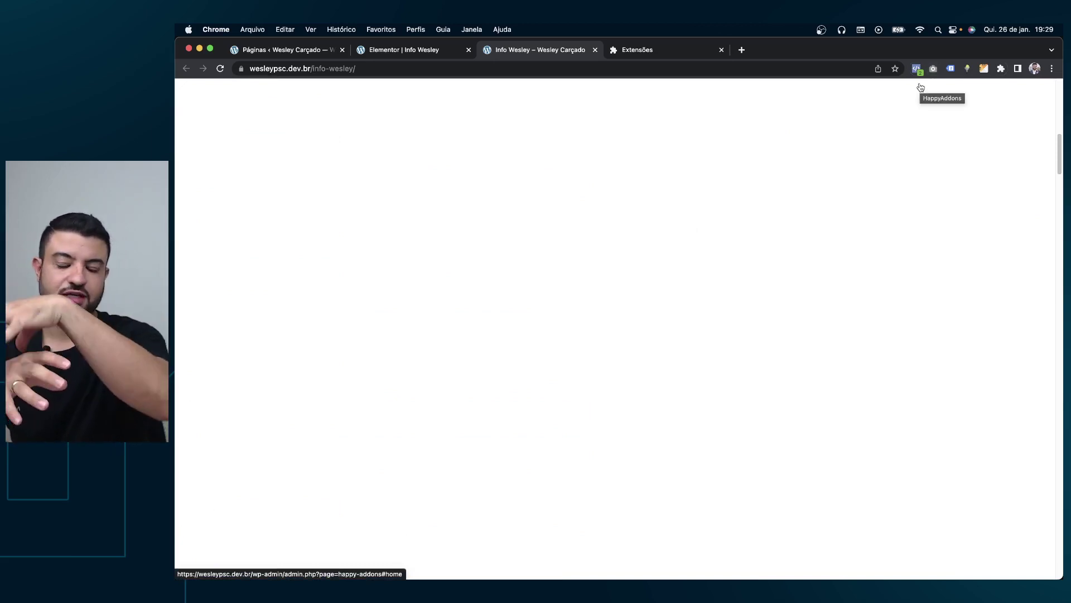
Step: Re-enable all page styles with Web Developer's CSS > Disable All Styles toggle
left_click(1001, 68)
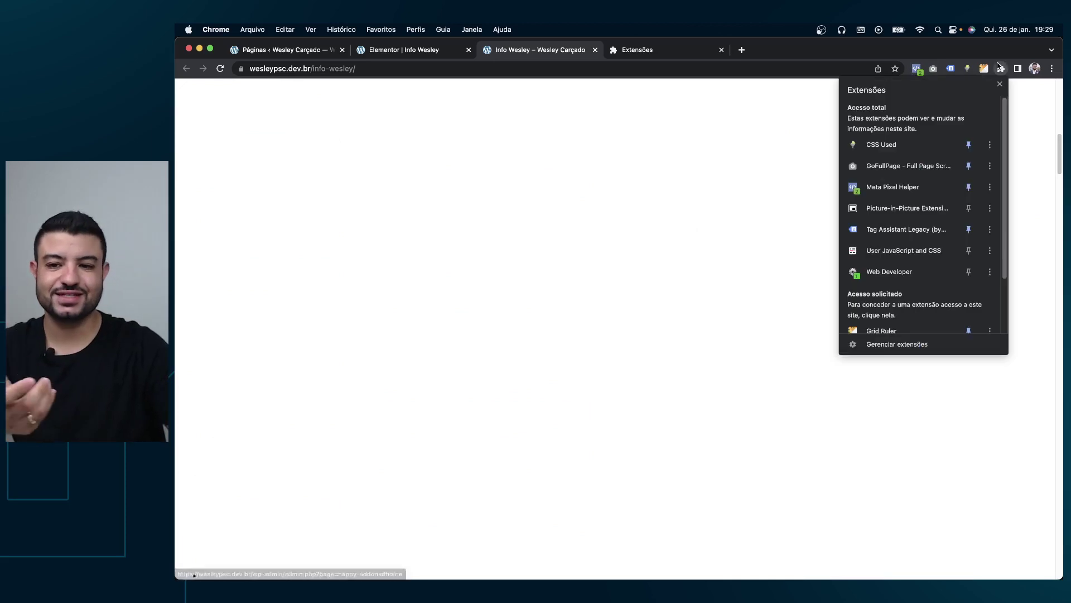
left_click(909, 263)
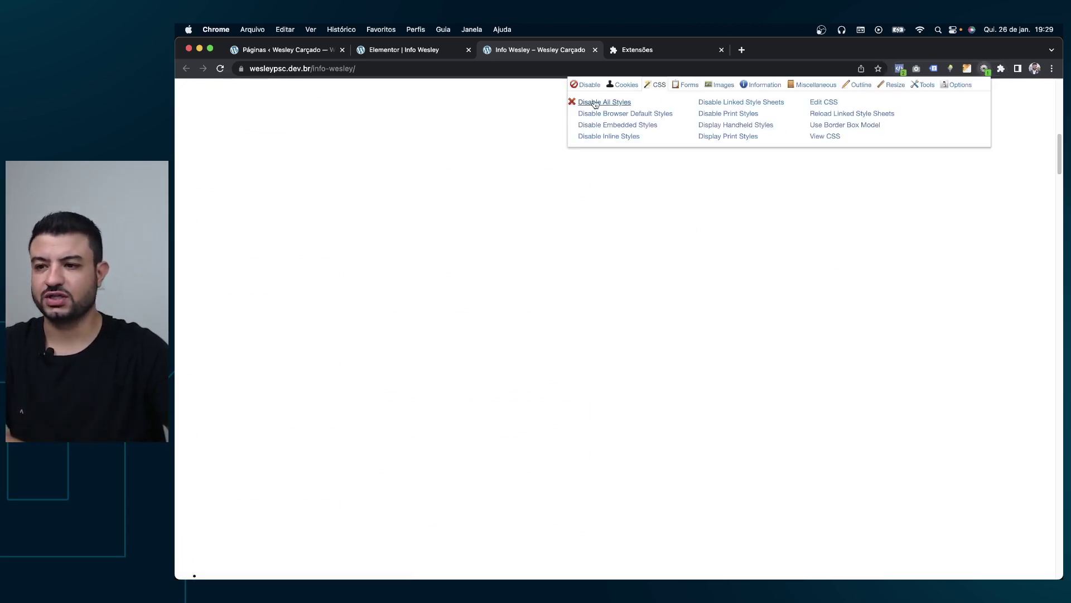
left_click(596, 106)
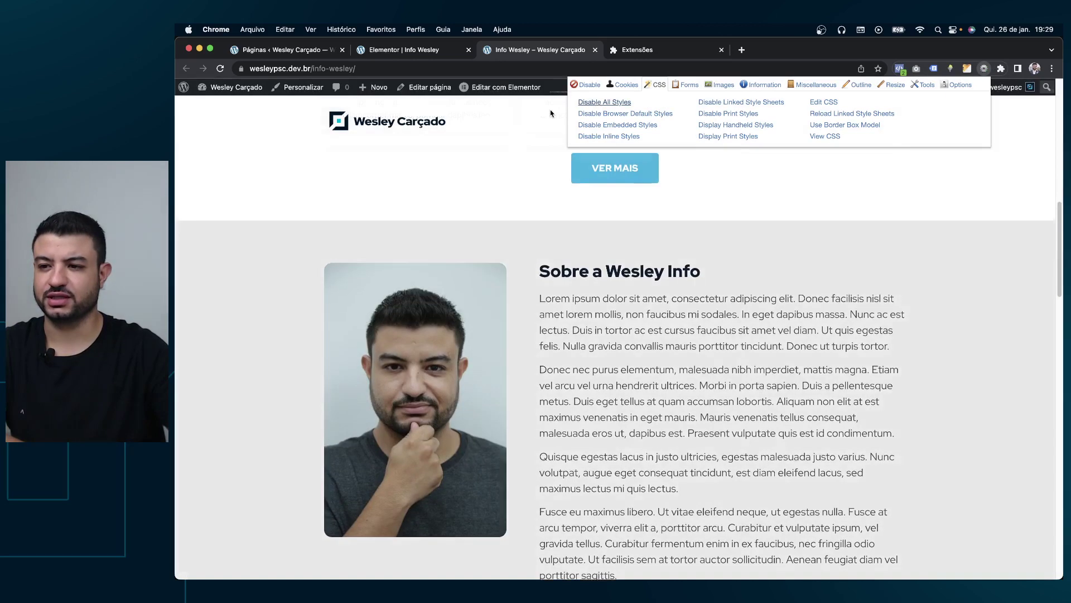
scroll(270, 196, "up", 5)
left_click(1002, 270)
Step: Scroll through the styled hero, service cards and Sobre a Wesley Info section
scroll(1002, 270, "up", 5)
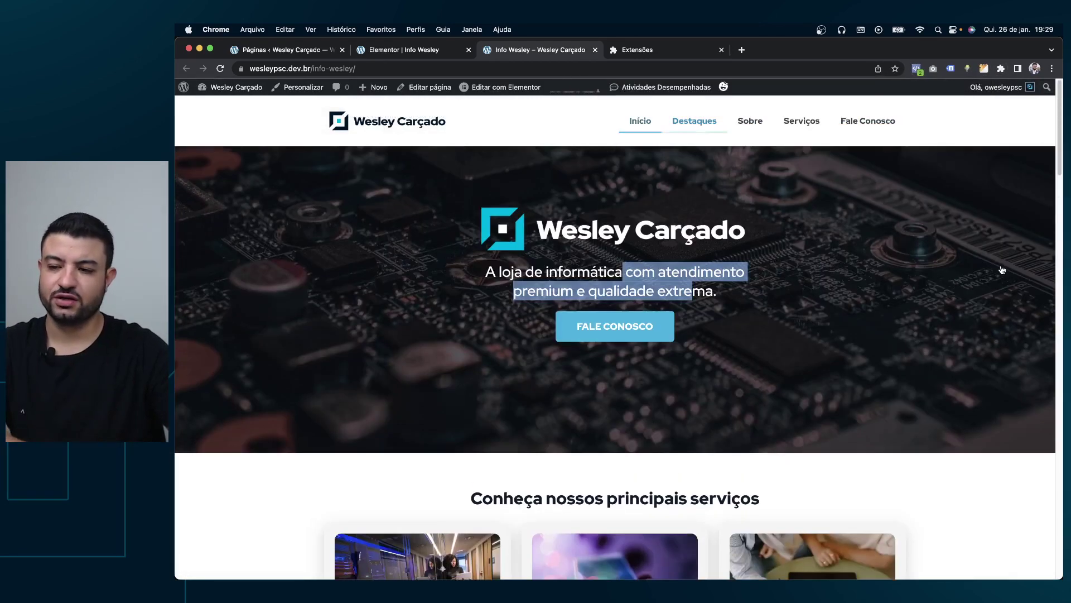
scroll(1002, 270, "down", 4)
scroll(985, 275, "down", 5)
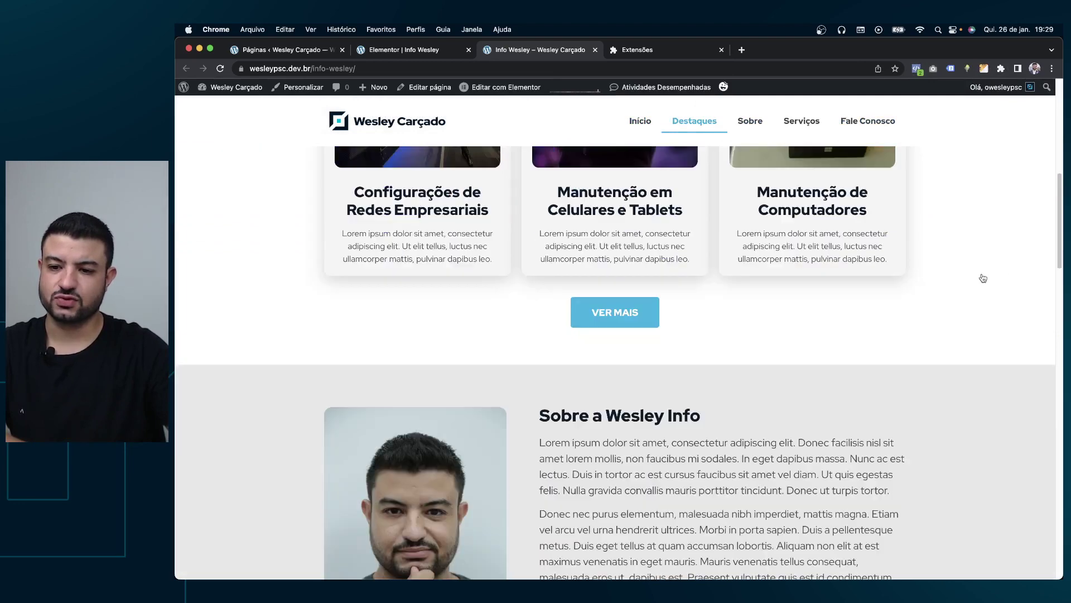
scroll(985, 275, "down", 3)
scroll(230, 278, "down", 2)
scroll(251, 277, "down", 10)
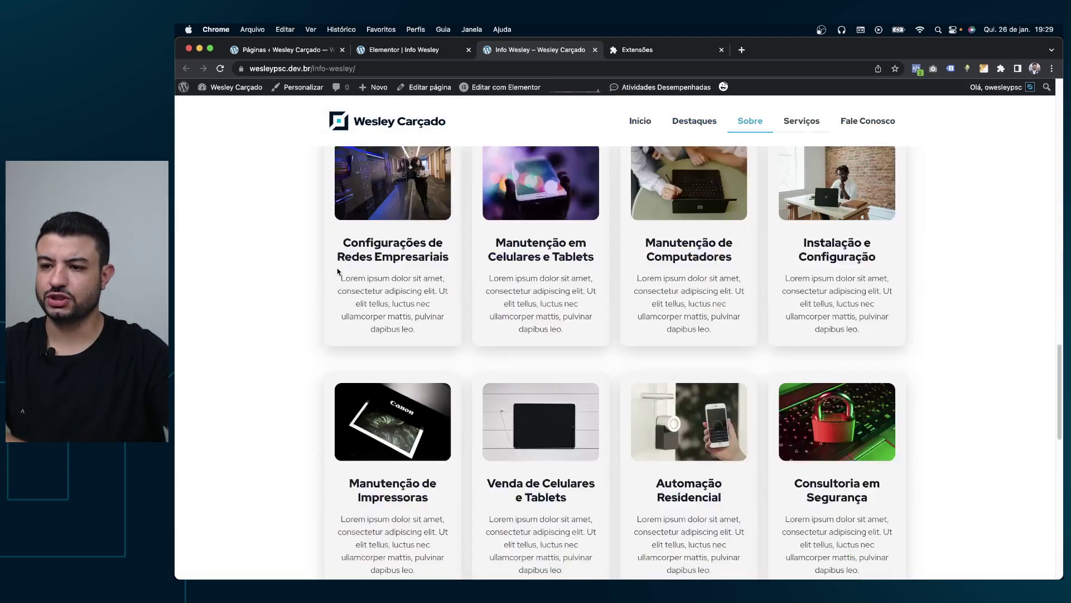
scroll(338, 273, "down", 8)
scroll(725, 239, "down", 5)
scroll(824, 256, "up", 20)
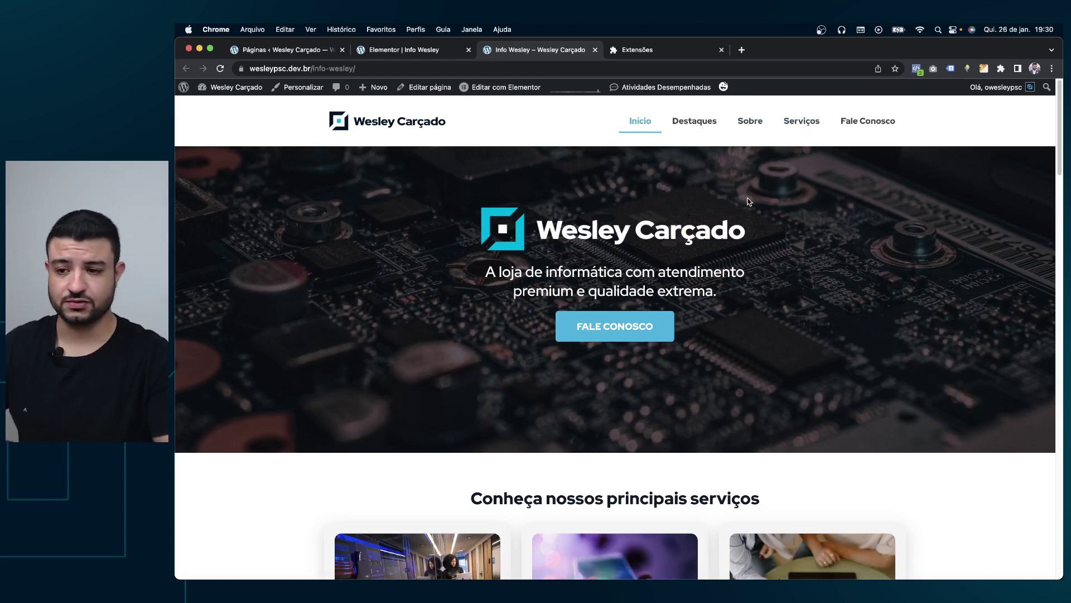
Step: Open the page's HTML source in a new tab with Cmd+Option+U and skim it
right_click(749, 197)
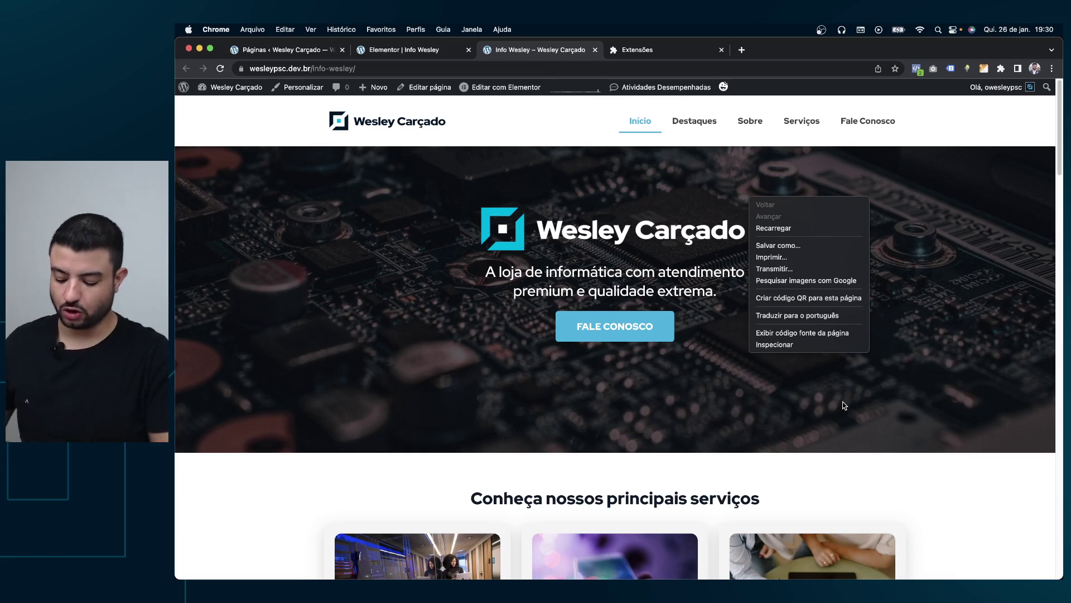
key("alt+super+u")
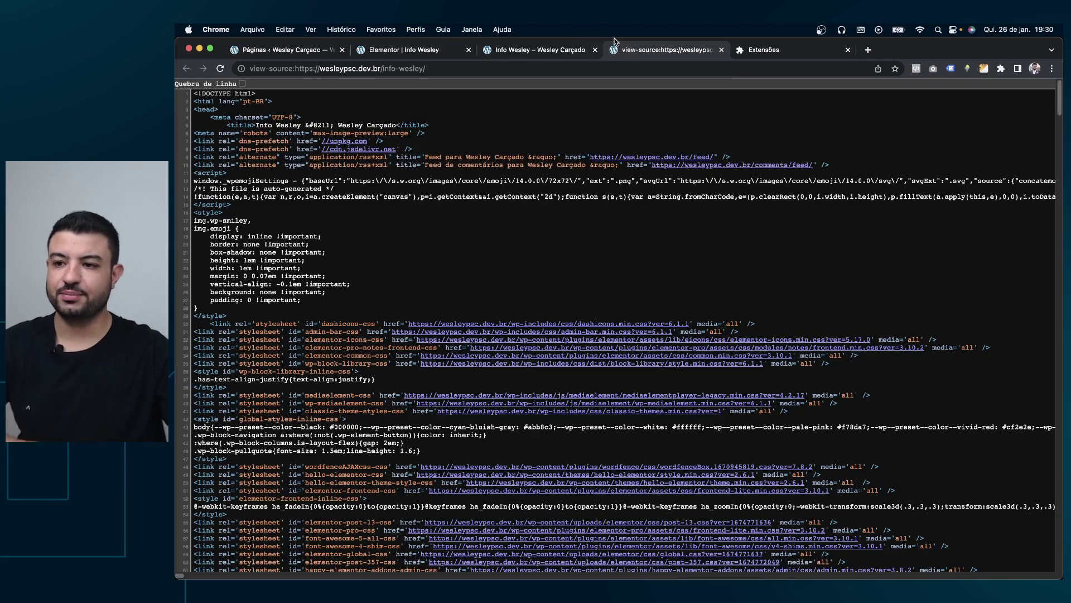
left_click_drag(586, 115, 598, 177)
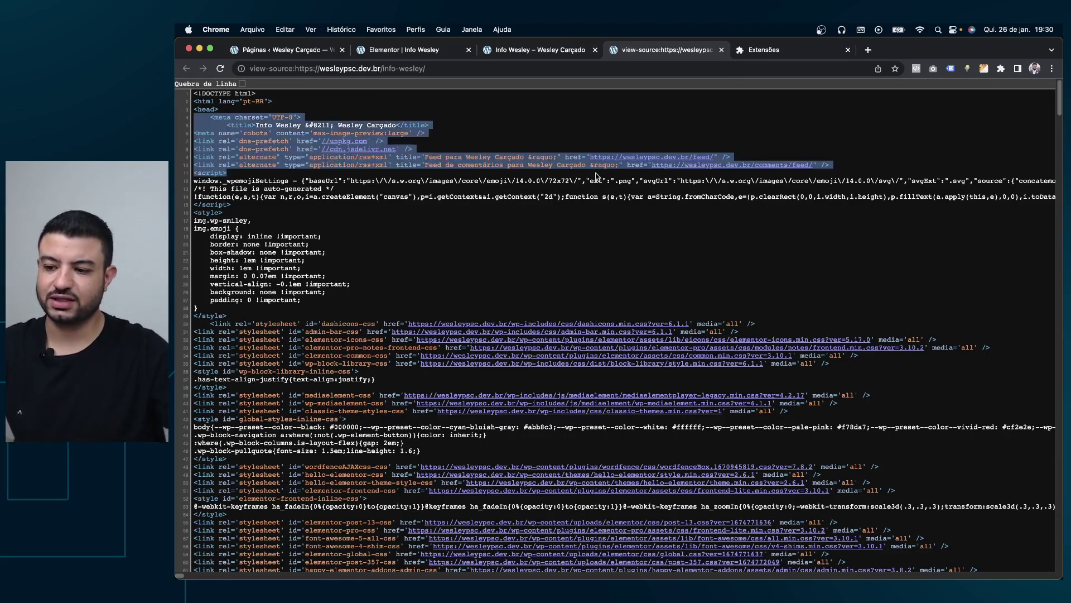
scroll(598, 178, "down", 3)
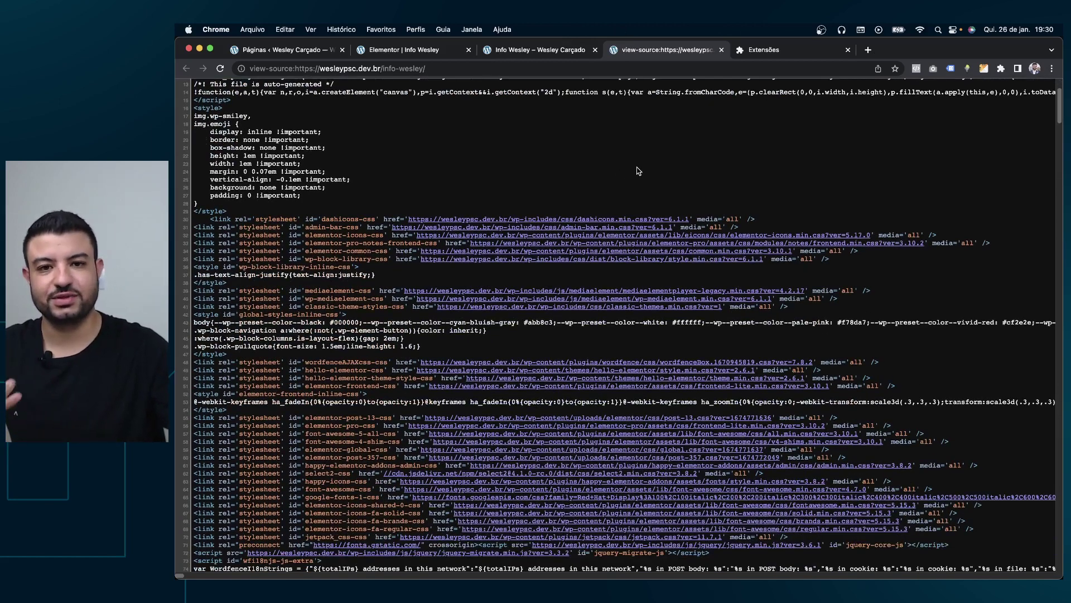
scroll(636, 167, "down", 1)
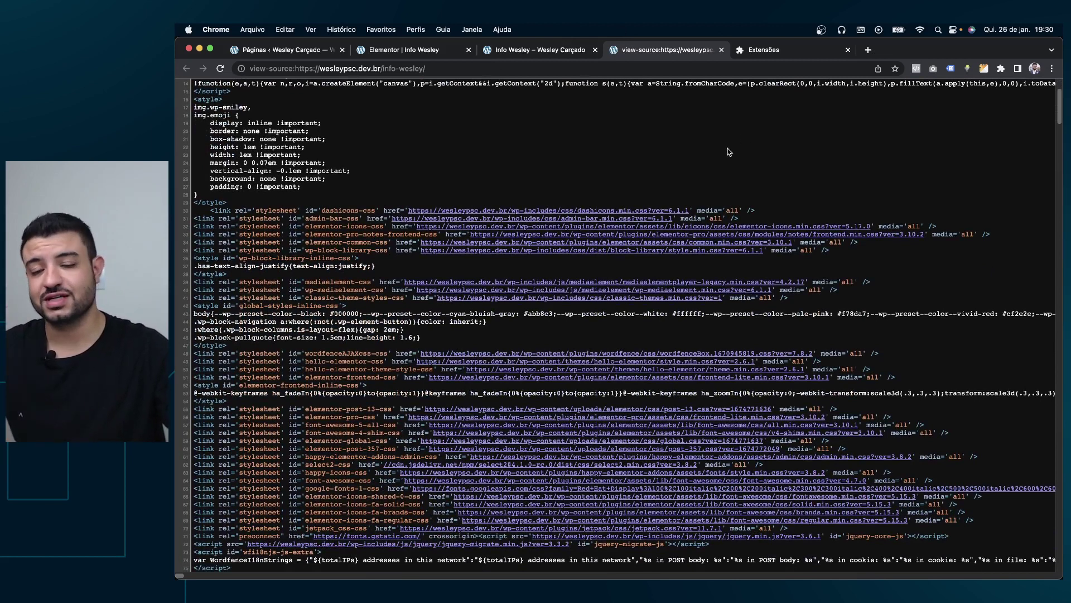
scroll(725, 154, "up", 3)
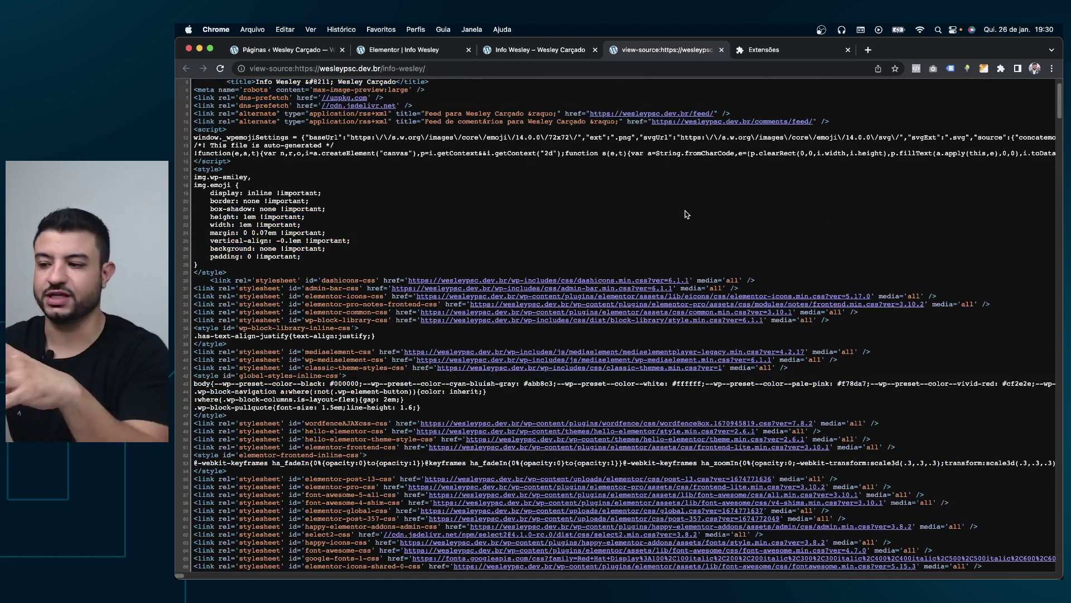
Step: Select the inline emoji style block and zoom the source text to 200%
mouse_move(227, 273)
left_mouse_down()
mouse_move(195, 181)
mouse_move(208, 173)
left_mouse_up()
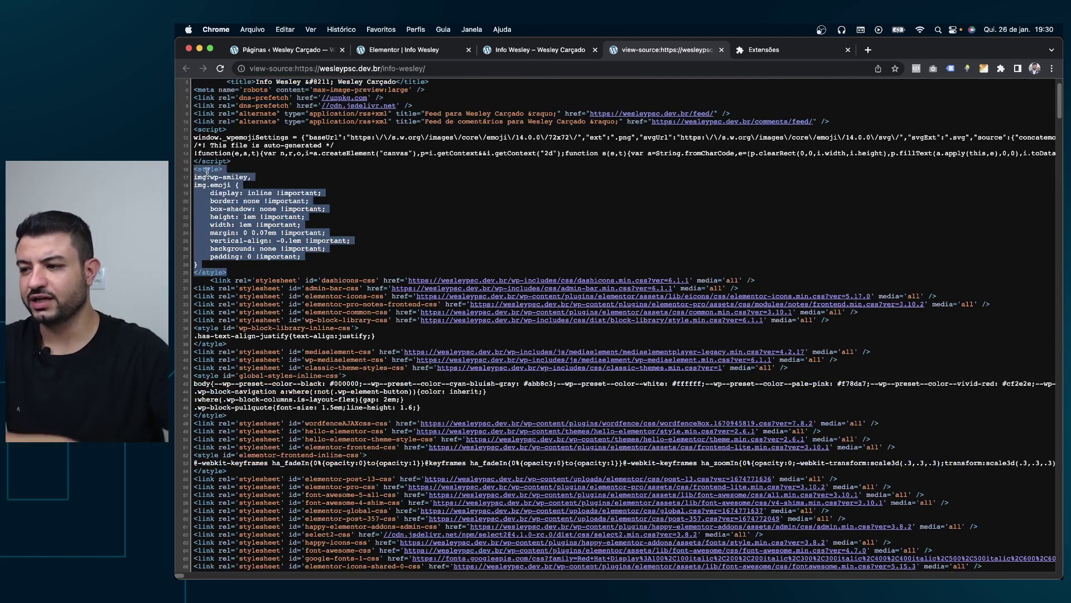
scroll(208, 173, "up", 1)
key("super+equal")
key("super+equal")
key("super+equal")
key("super+equal")
key("super+equal")
left_click(272, 317)
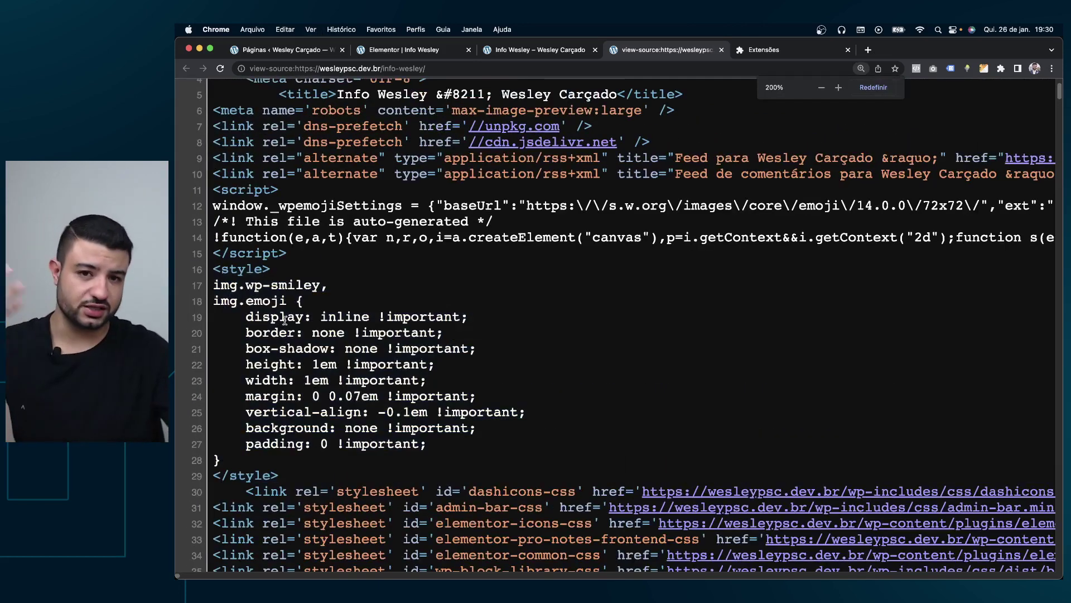
scroll(268, 284, "down", 1)
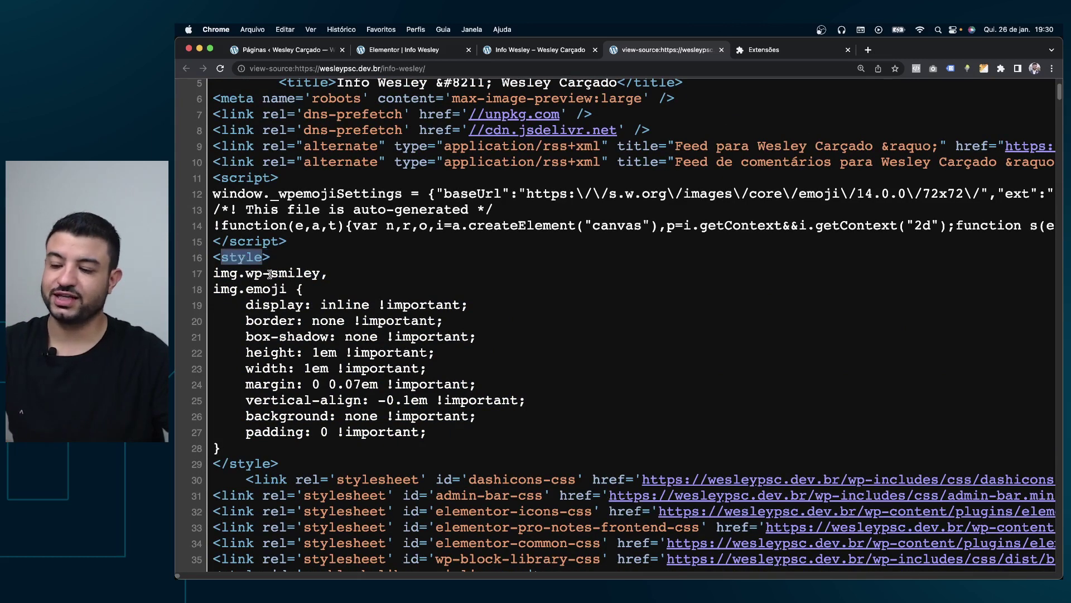
mouse_move(229, 275)
left_mouse_down()
mouse_move(241, 289)
mouse_move(249, 440)
mouse_move(224, 465)
left_mouse_up()
double_click(228, 257)
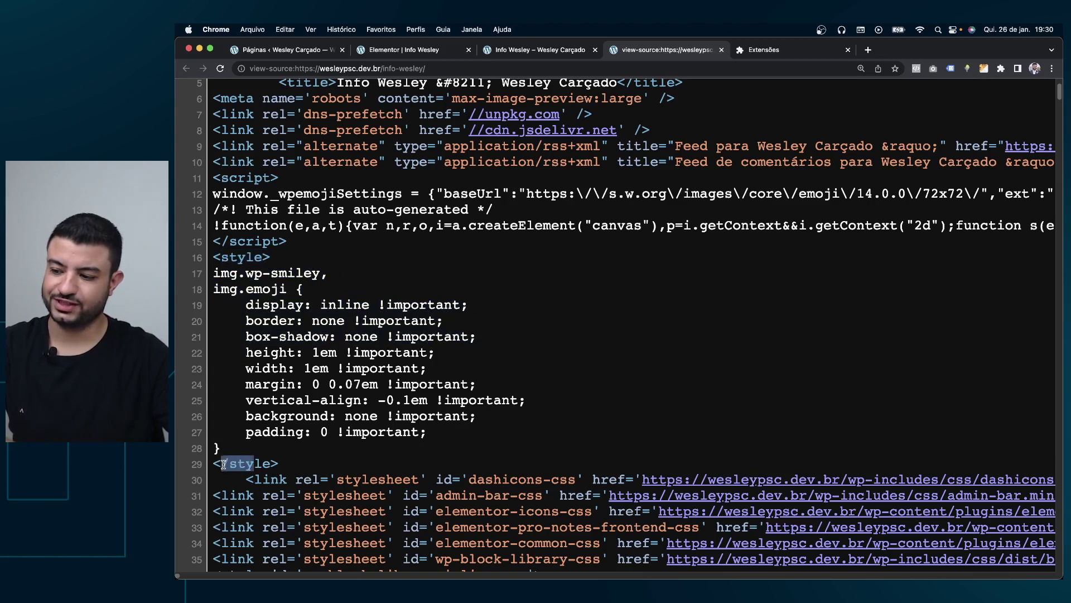
left_click_drag(250, 273, 483, 443)
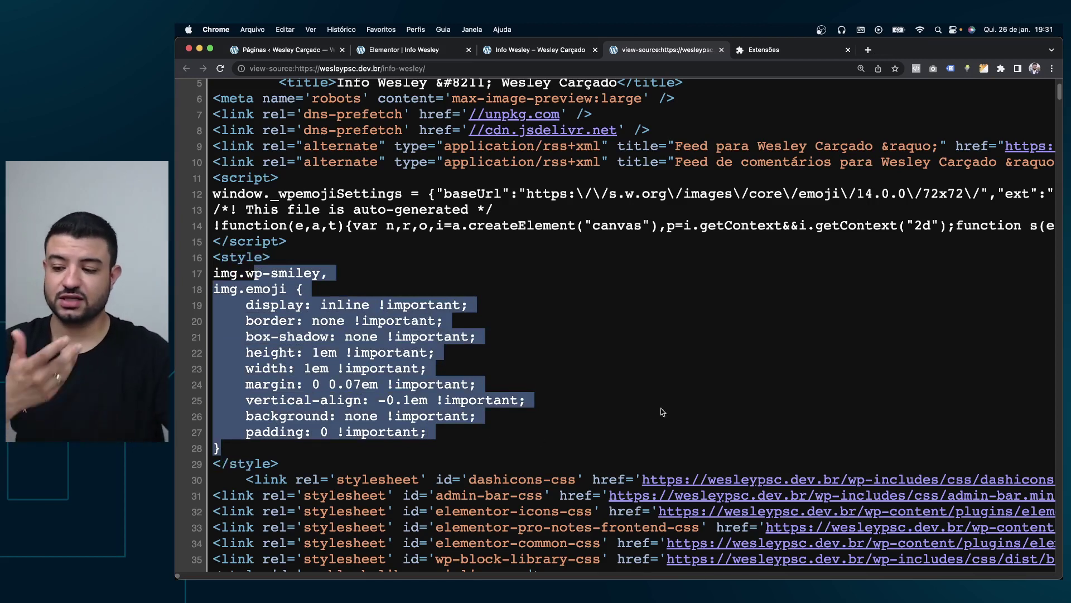
left_click(647, 446)
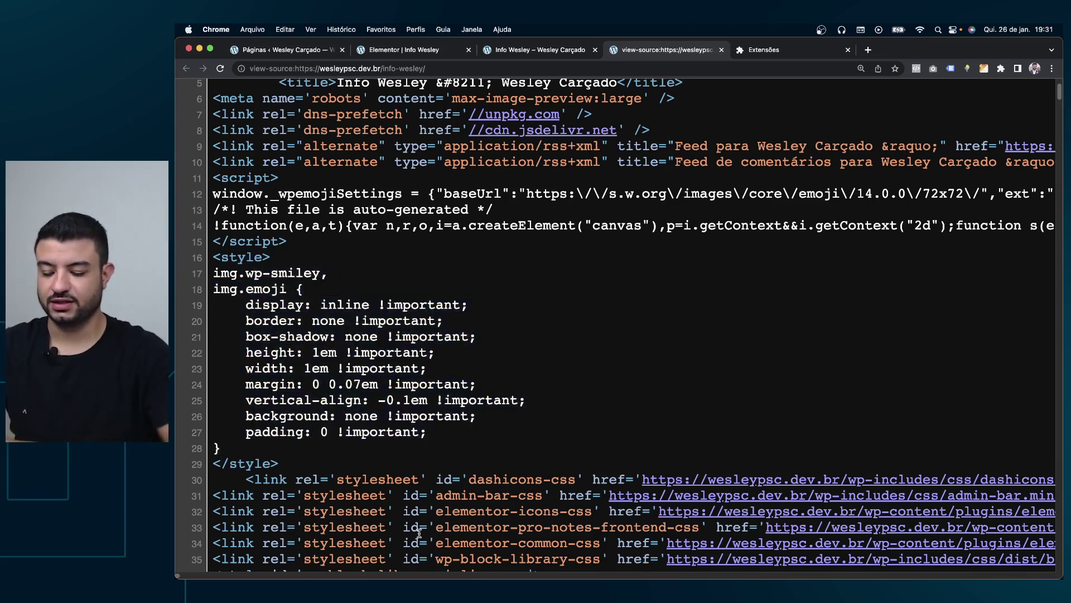
scroll(419, 533, "right", 4)
scroll(419, 532, "right", 3)
scroll(419, 533, "right", 3)
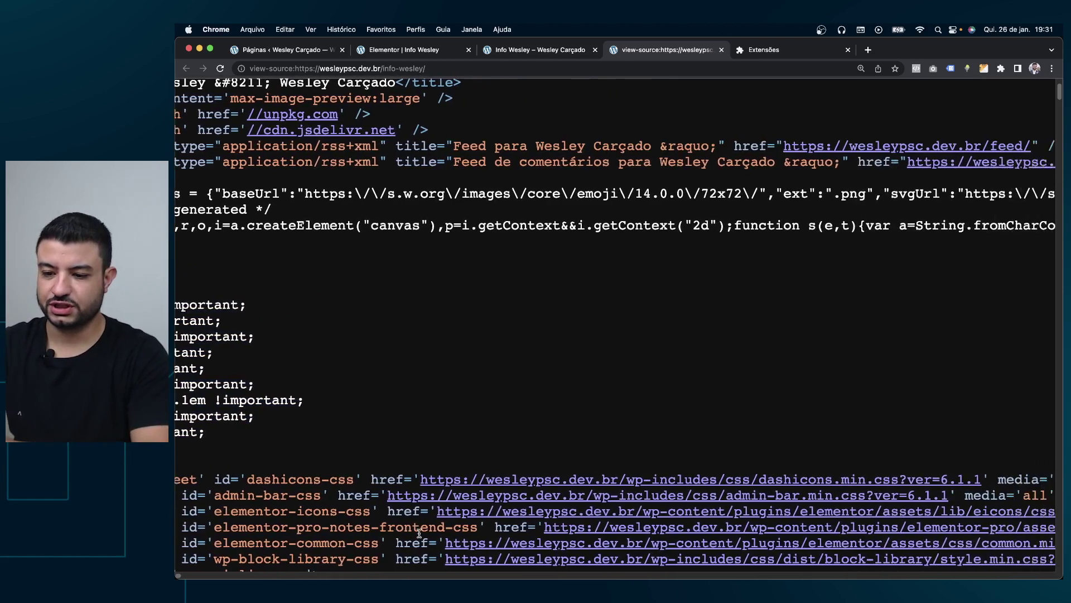
scroll(419, 533, "right", 2)
scroll(434, 436, "down", 1)
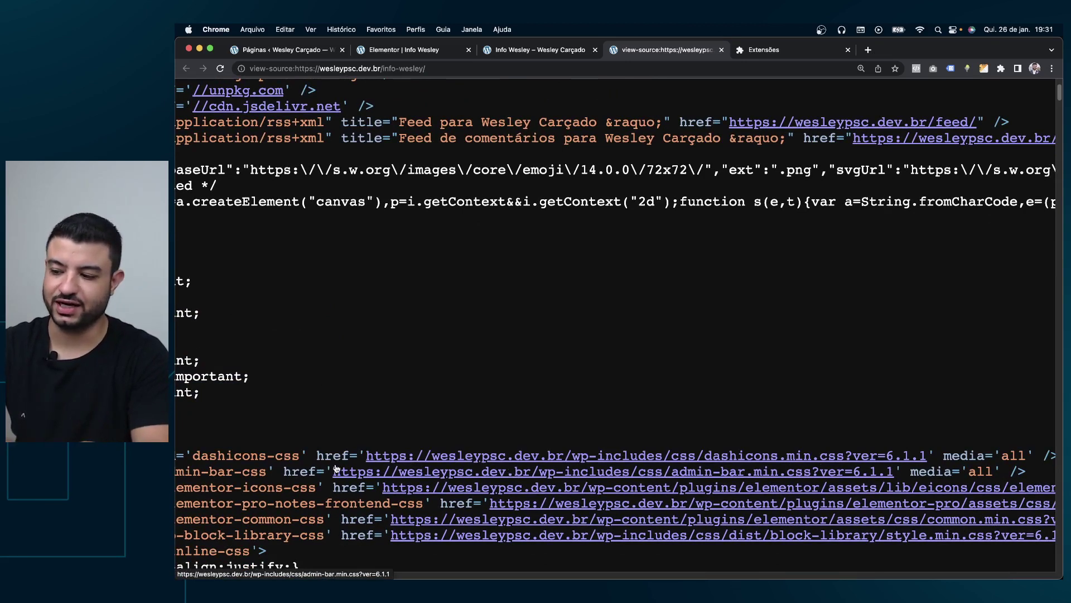
scroll(337, 468, "left", 5)
double_click(271, 456)
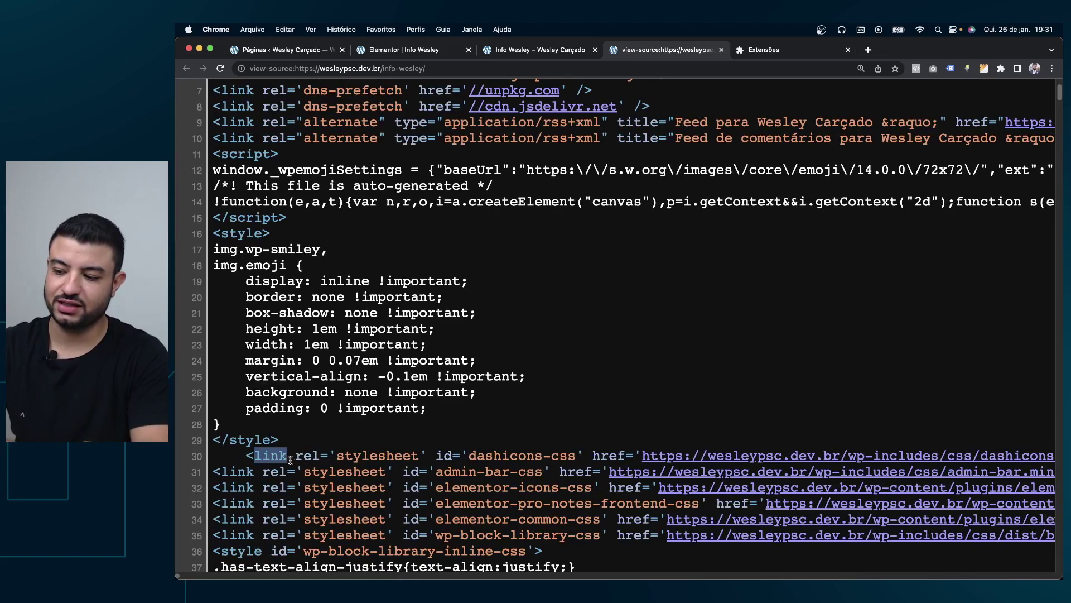
left_click_drag(294, 457, 428, 454)
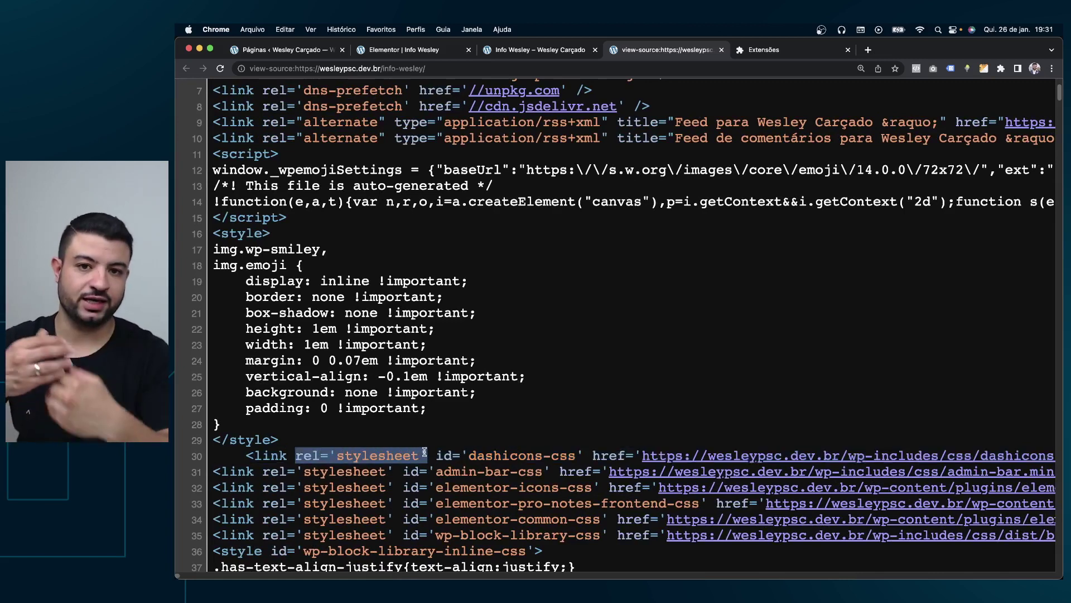
left_click(424, 452)
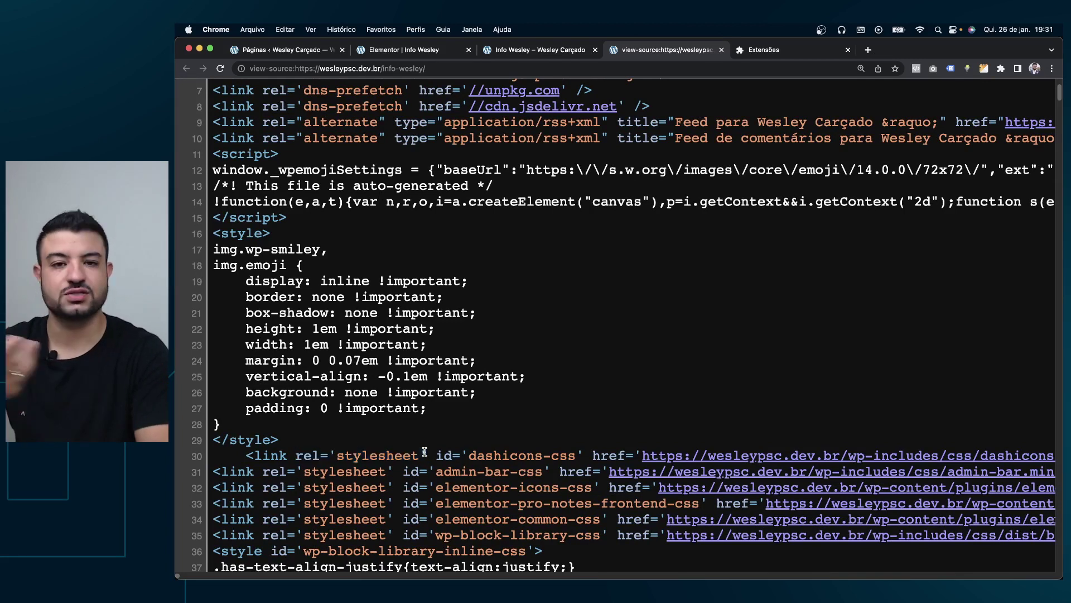
scroll(424, 452, "right", 2)
scroll(424, 452, "right", 5)
scroll(424, 452, "right", 2)
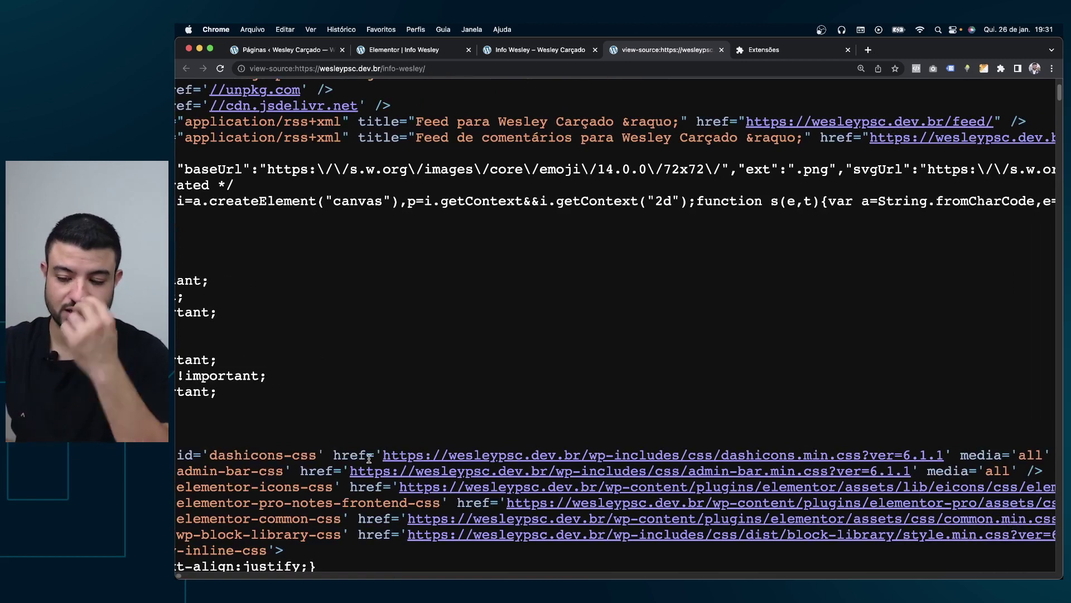
scroll(547, 459, "right", 1)
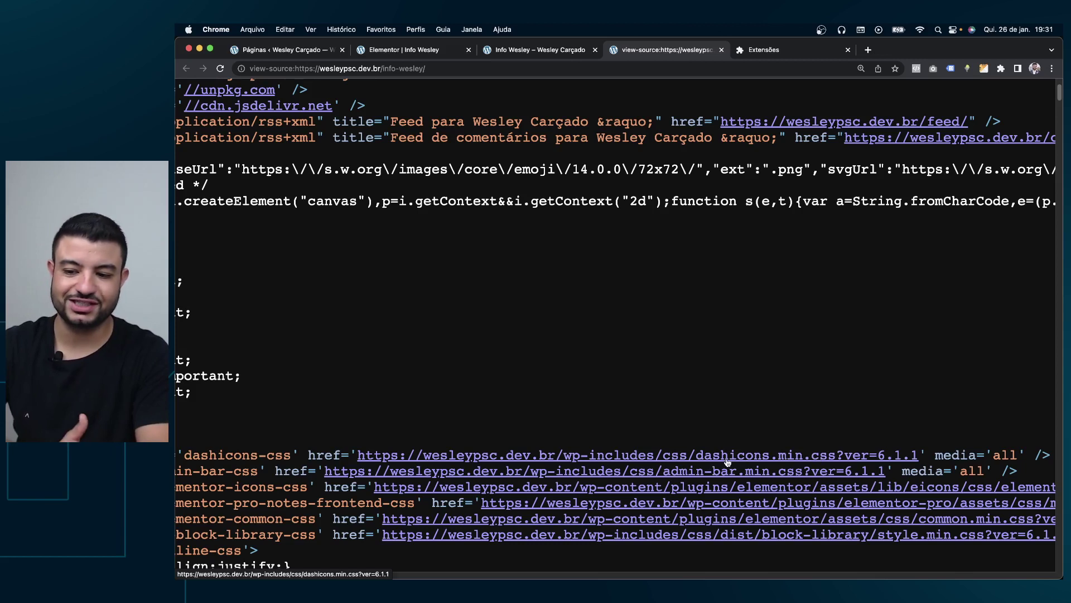
scroll(736, 464, "down", 1)
scroll(735, 463, "down", 2)
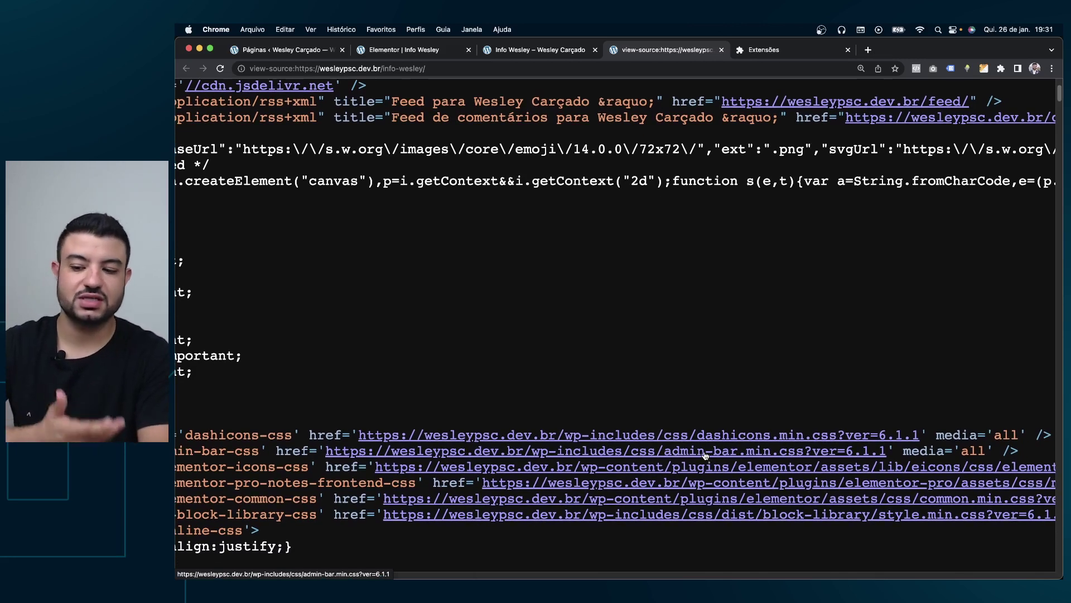
scroll(706, 456, "down", 1)
scroll(705, 456, "down", 1)
scroll(705, 456, "right", 3)
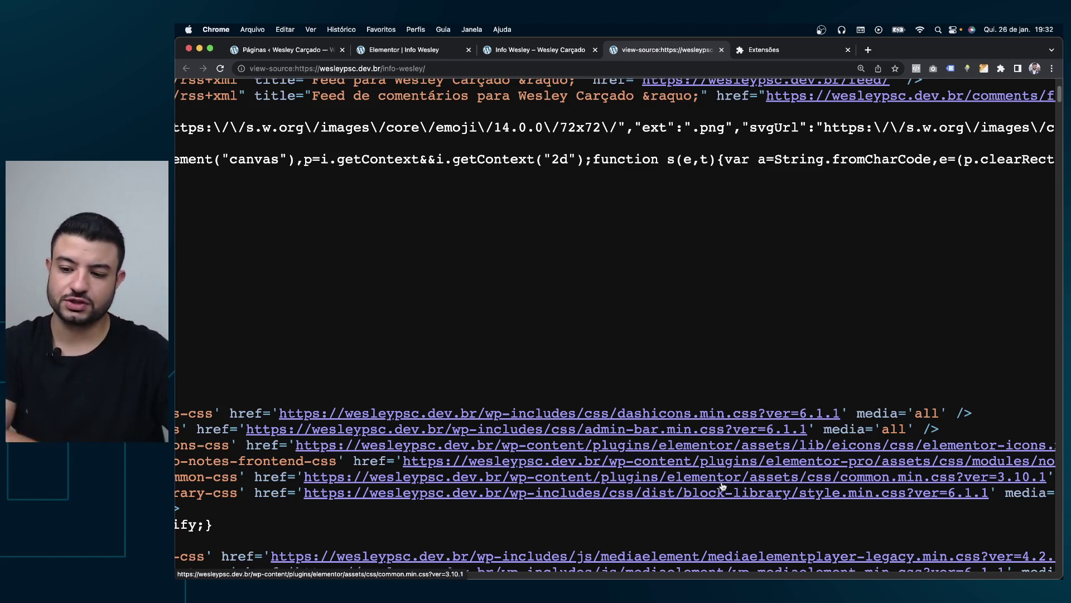
scroll(724, 483, "right", 1)
scroll(720, 483, "right", 1)
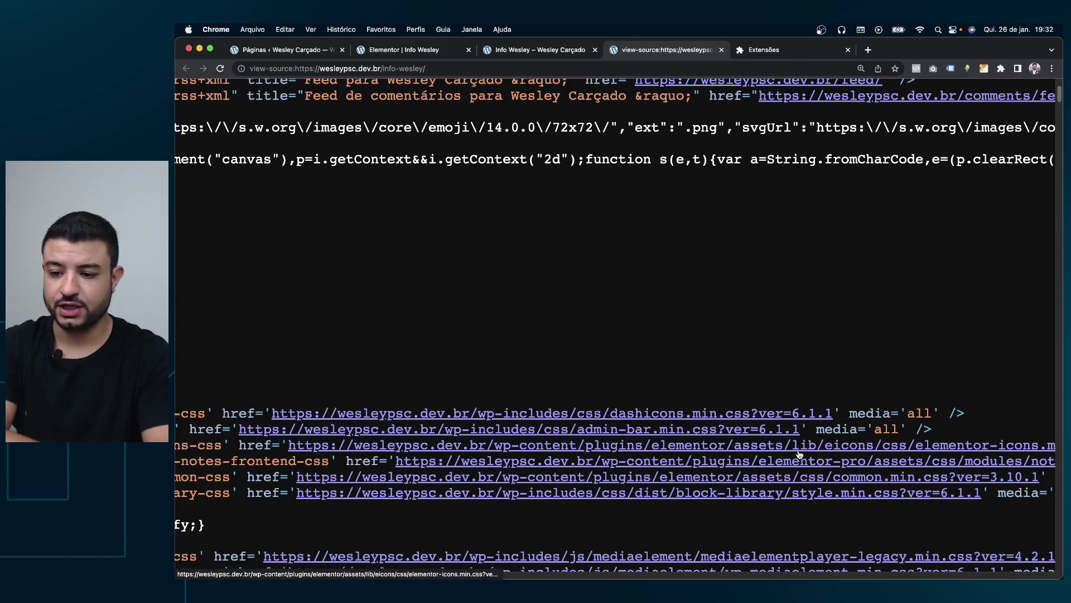
Step: Open elementor-icons.min.css in a new tab, glance at it, and go back to the source
left_click(735, 446)
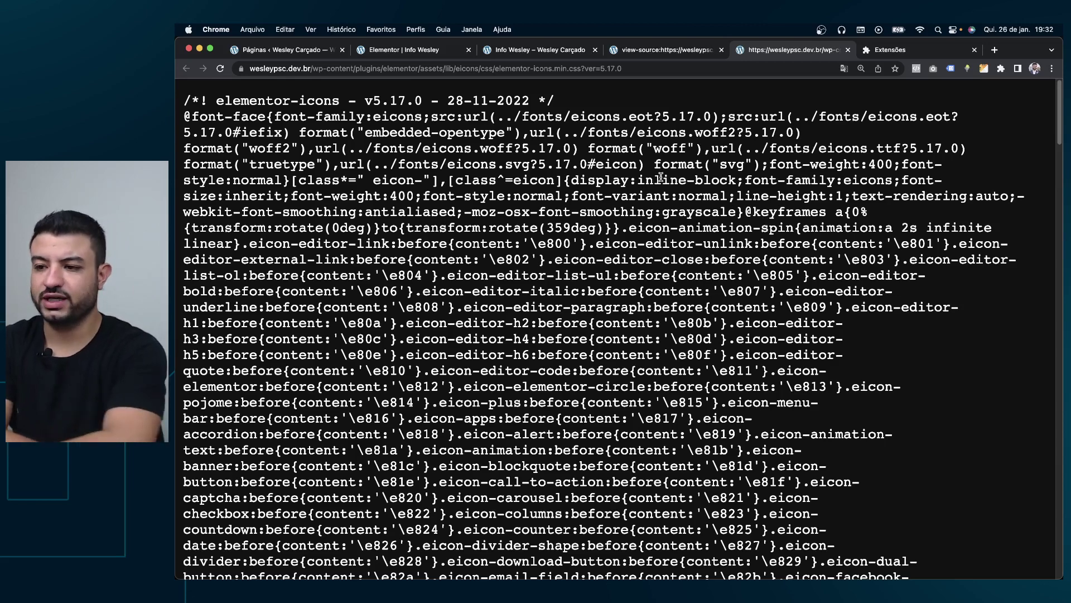
scroll(661, 177, "down", 2)
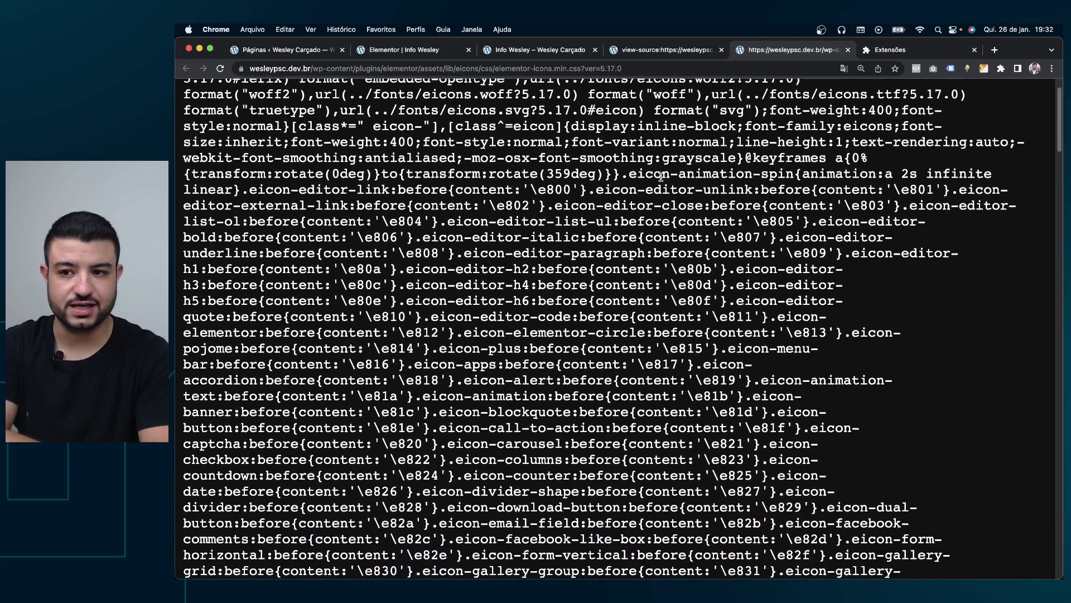
scroll(661, 178, "up", 3)
left_click(636, 48)
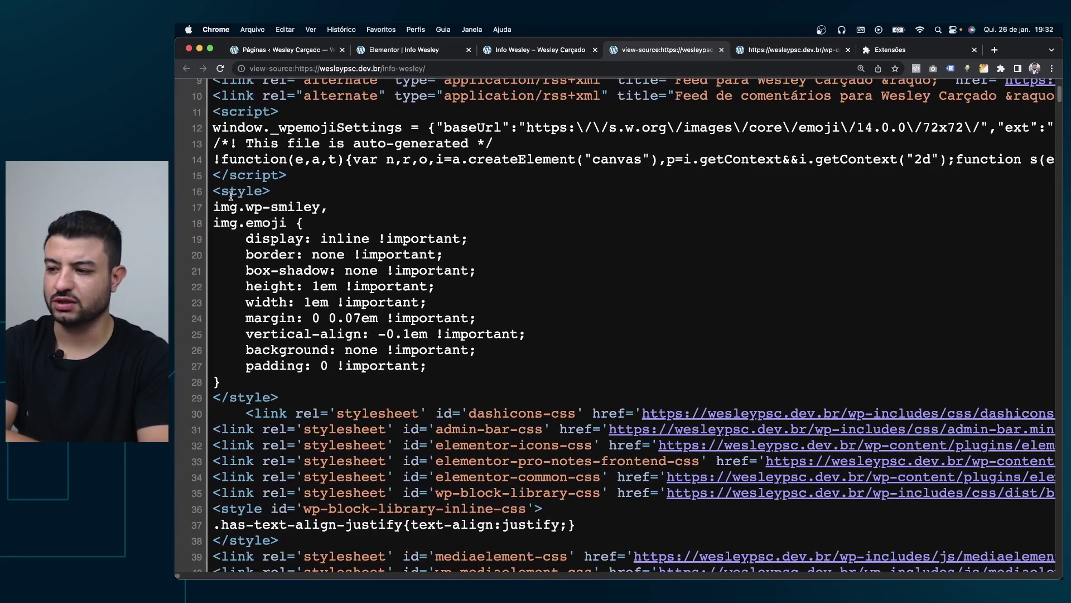
Step: Select the inline <style> block, lines 16 to 26, in the page source
mouse_move(219, 188)
left_mouse_down()
mouse_move(219, 229)
mouse_move(248, 307)
left_mouse_up()
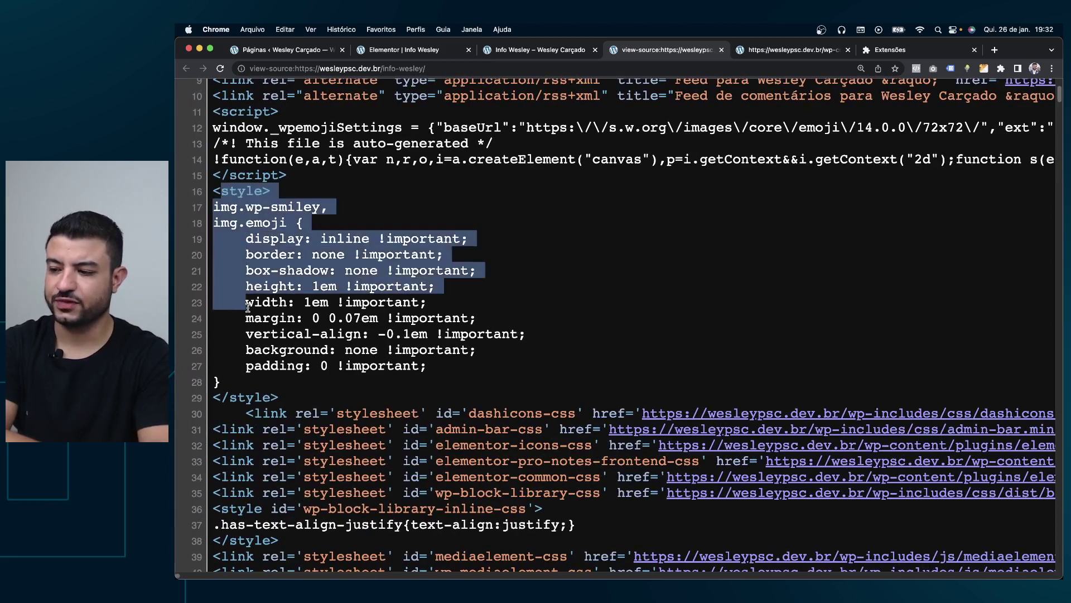
left_click(255, 224)
left_click_drag(219, 208, 250, 351)
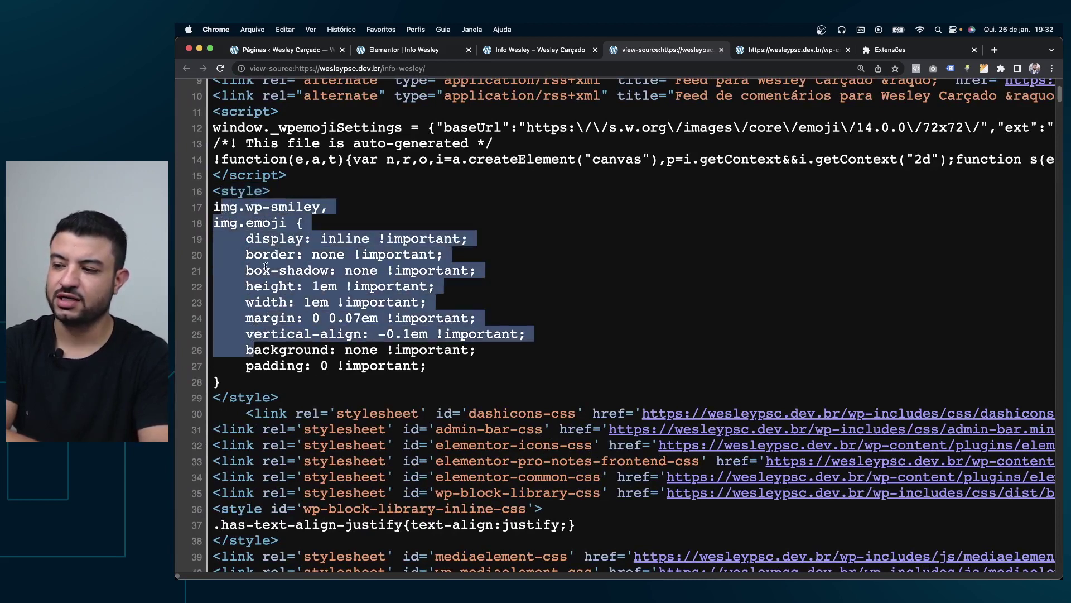
triple_click(254, 187)
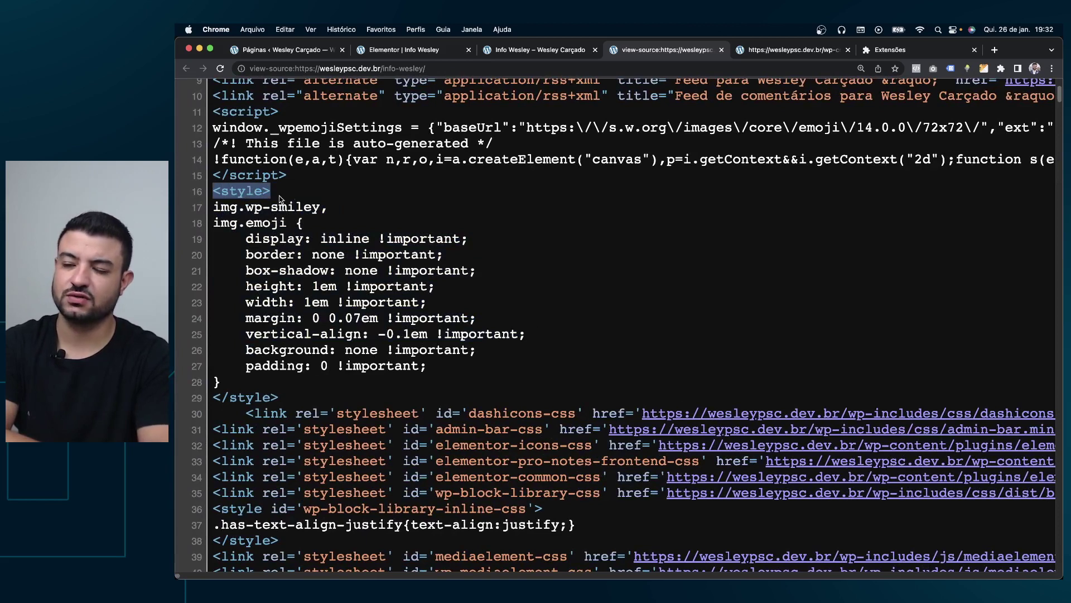
Step: Browse the minified eicon rules in elementor-icons.min.css, then return to the page source
left_click(742, 51)
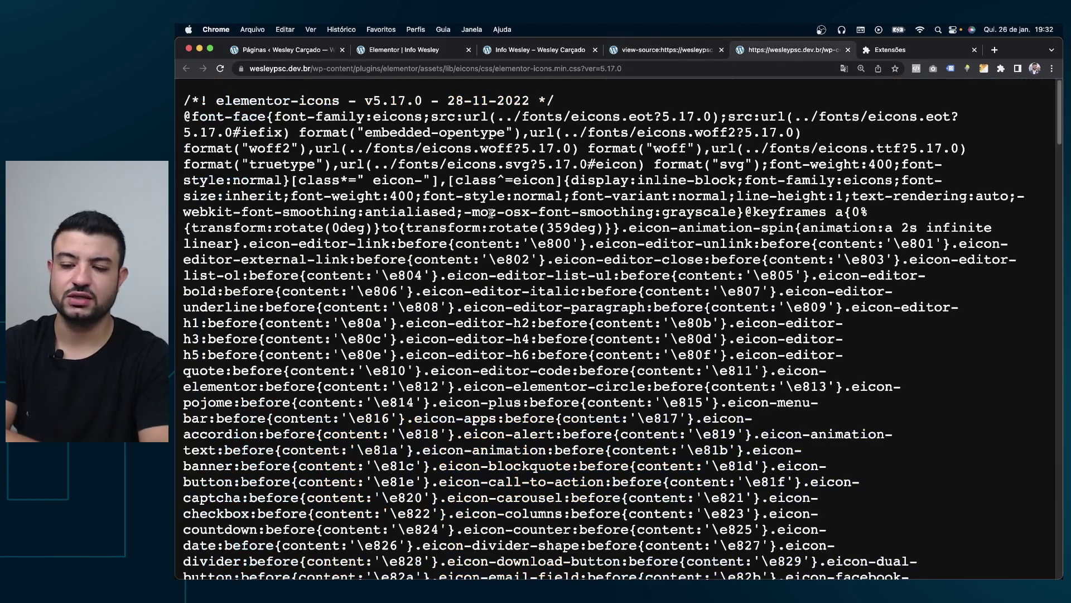
scroll(491, 213, "down", 2)
scroll(491, 213, "down", 3)
scroll(490, 213, "down", 6)
scroll(645, 206, "down", 1)
scroll(644, 205, "down", 5)
scroll(644, 205, "down", 5)
scroll(644, 205, "down", 7)
scroll(645, 206, "down", 2)
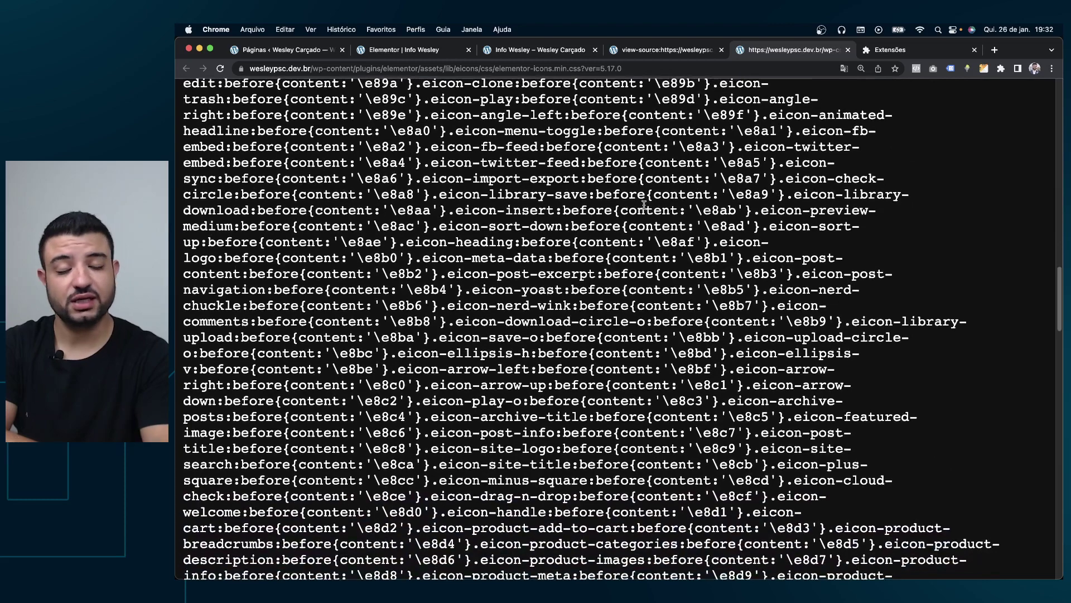
scroll(645, 205, "down", 4)
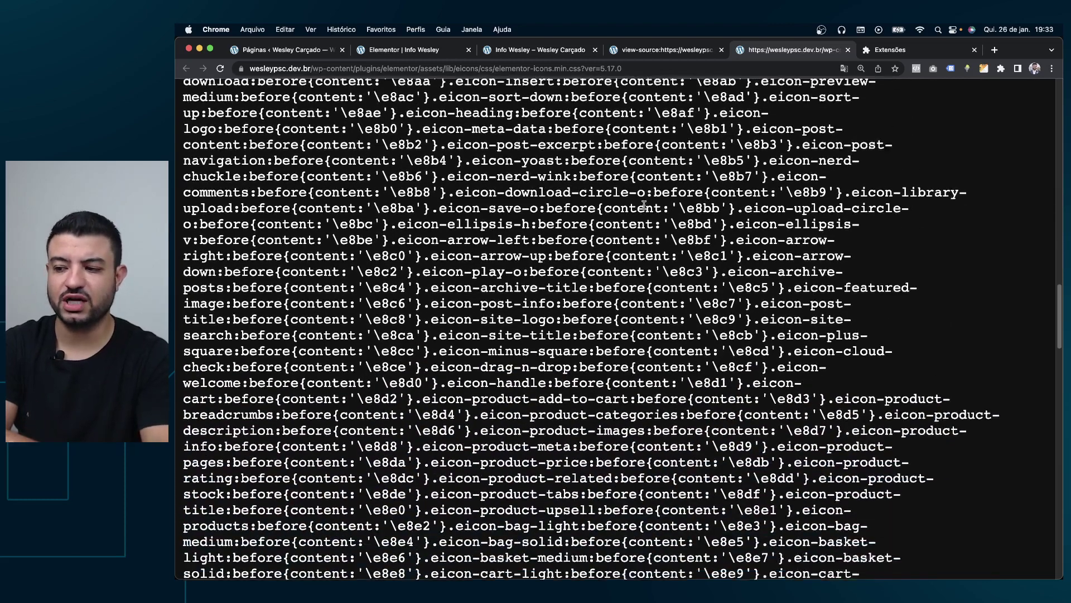
scroll(644, 205, "down", 2)
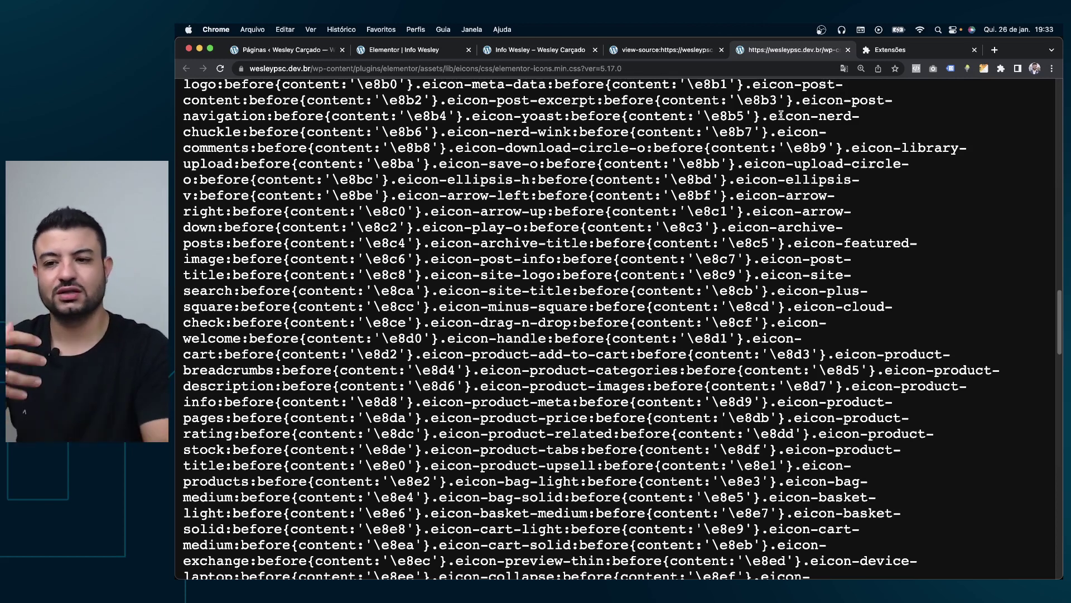
scroll(625, 204, "up", 2)
scroll(625, 203, "up", 5)
scroll(625, 204, "up", 5)
scroll(625, 203, "up", 2)
scroll(625, 203, "up", 10)
scroll(625, 203, "up", 2)
scroll(624, 203, "up", 6)
scroll(625, 203, "up", 1)
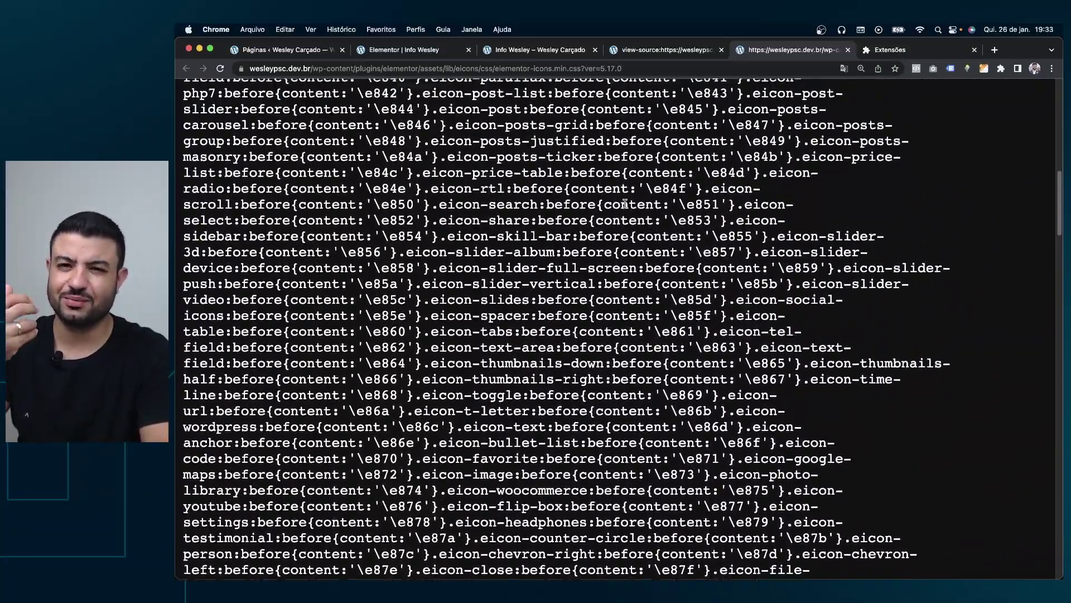
scroll(625, 203, "up", 7)
scroll(625, 203, "up", 1)
scroll(625, 203, "up", 2)
scroll(625, 203, "up", 10)
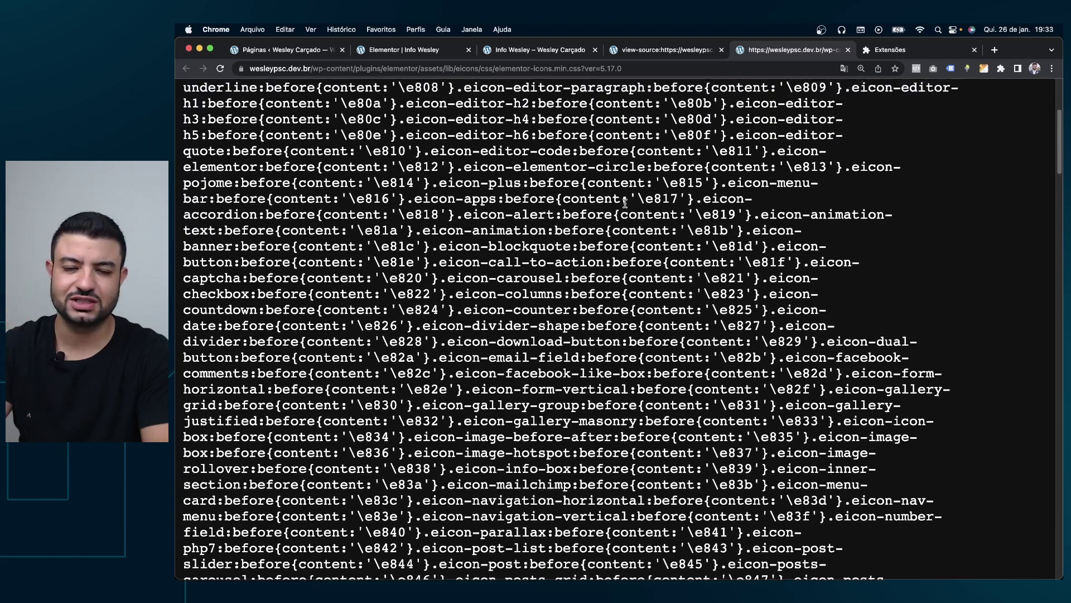
scroll(624, 203, "up", 1)
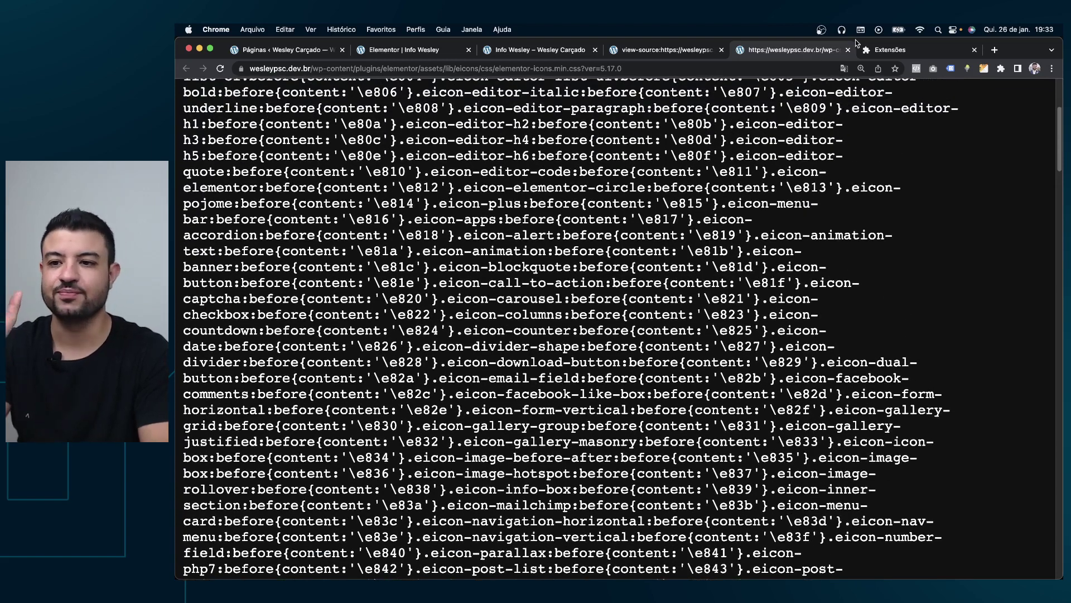
left_click(670, 51)
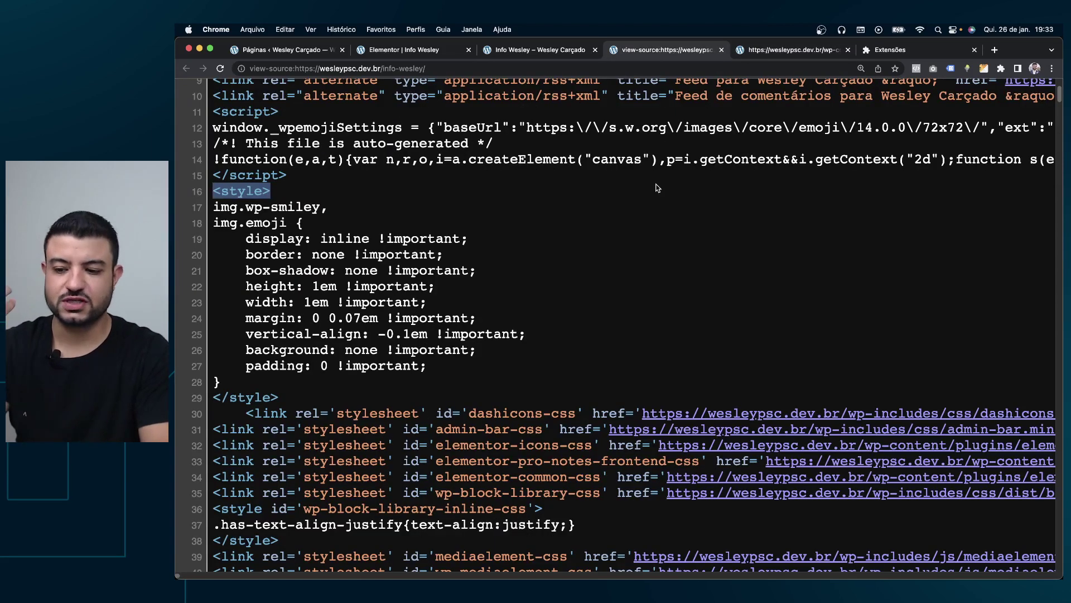
scroll(657, 187, "down", 1)
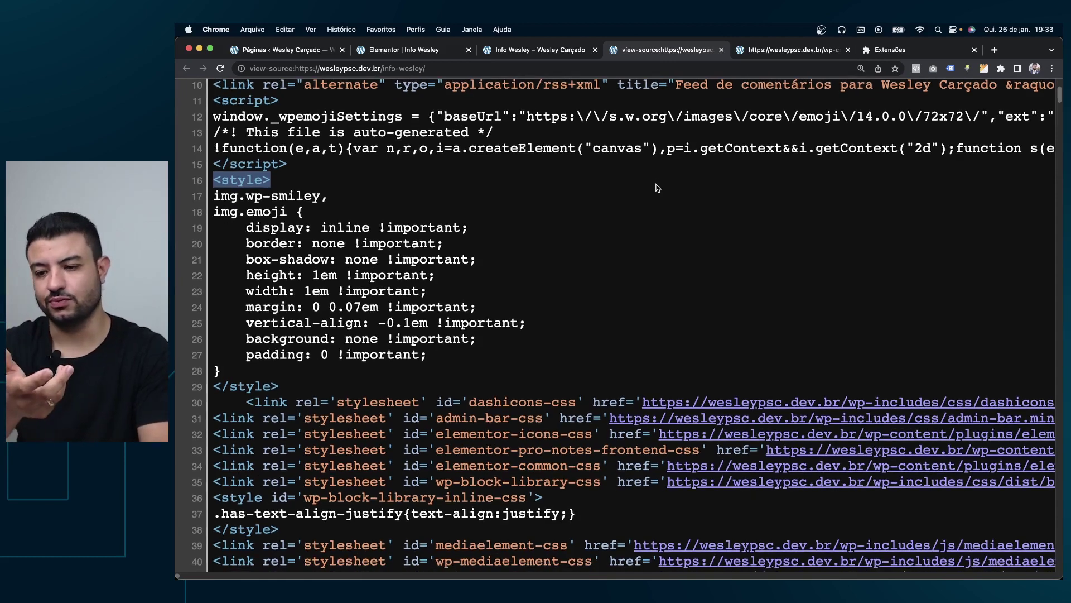
scroll(657, 187, "down", 5)
scroll(658, 188, "down", 1)
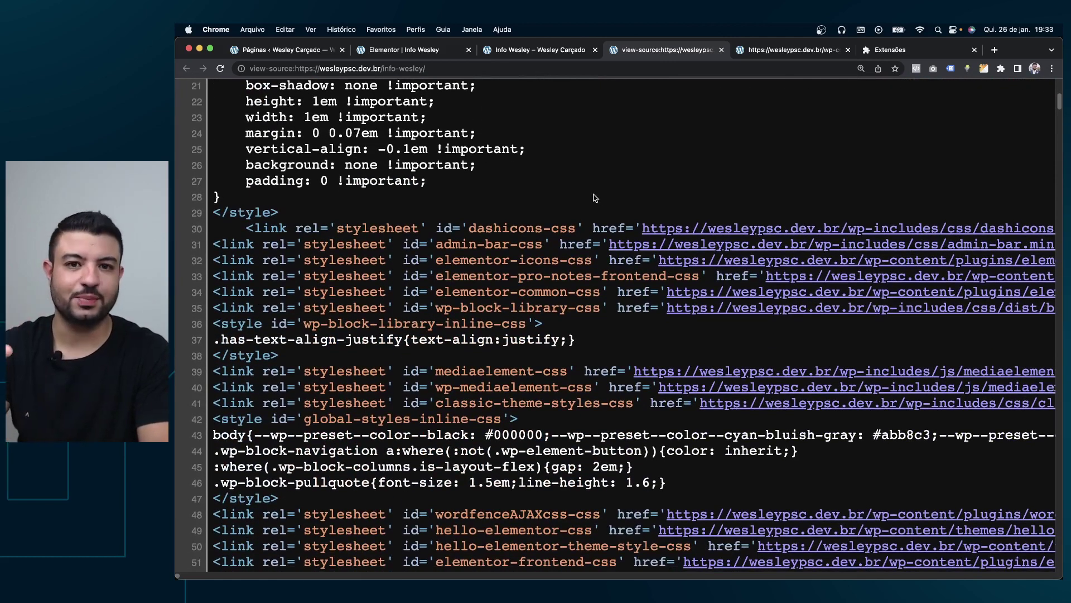
scroll(595, 198, "down", 2)
scroll(595, 197, "down", 9)
scroll(595, 195, "down", 7)
scroll(593, 193, "down", 7)
scroll(594, 193, "down", 5)
scroll(594, 194, "down", 8)
scroll(595, 196, "down", 8)
scroll(595, 197, "down", 15)
scroll(595, 198, "down", 5)
scroll(595, 196, "down", 1)
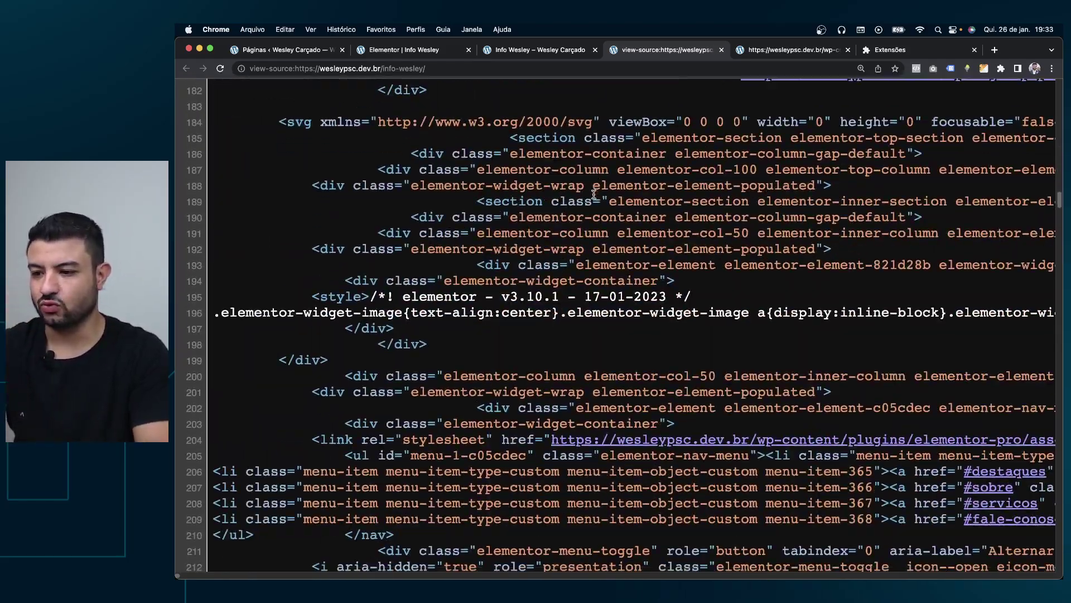
scroll(590, 217, "down", 2)
scroll(589, 217, "down", 2)
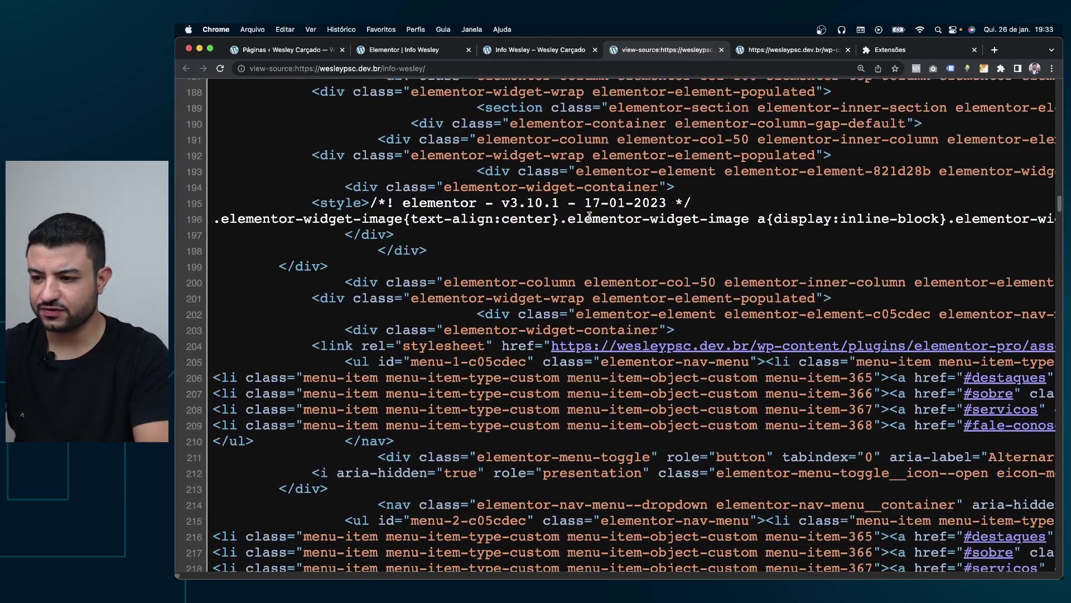
scroll(564, 284, "down", 1)
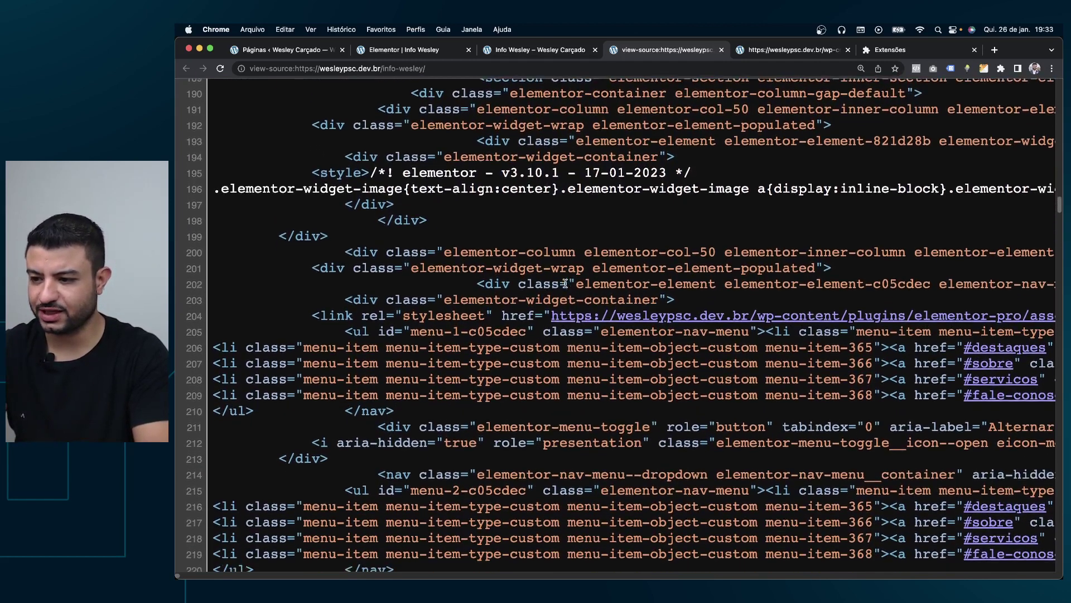
scroll(565, 284, "down", 1)
scroll(566, 286, "down", 1)
scroll(566, 287, "right", 1)
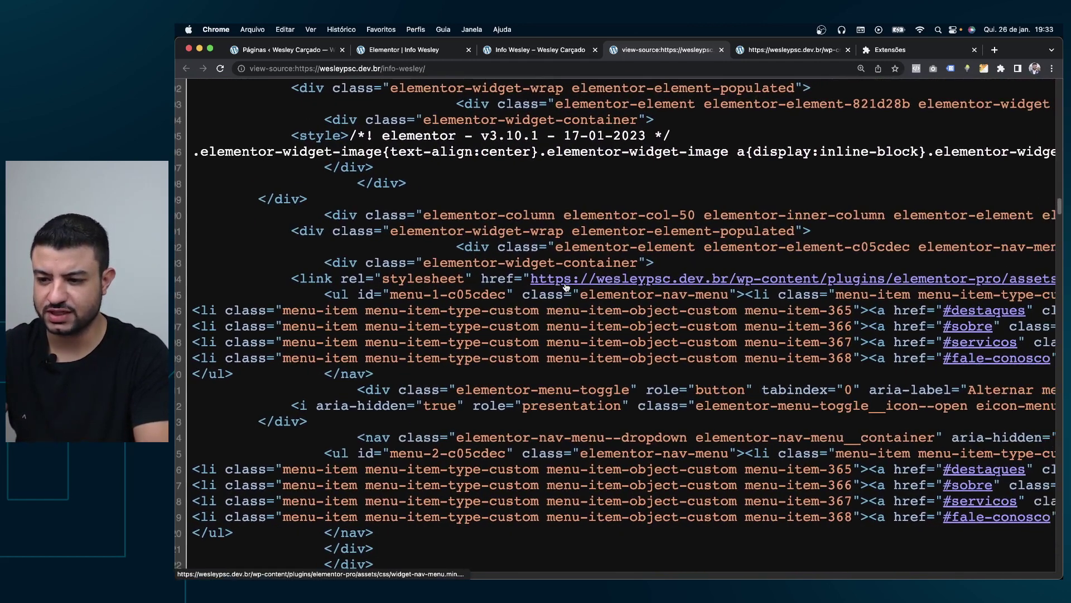
scroll(565, 288, "down", 2)
scroll(565, 285, "right", 1)
scroll(565, 283, "right", 1)
scroll(565, 283, "right", 1)
scroll(565, 282, "right", 1)
scroll(566, 283, "right", 1)
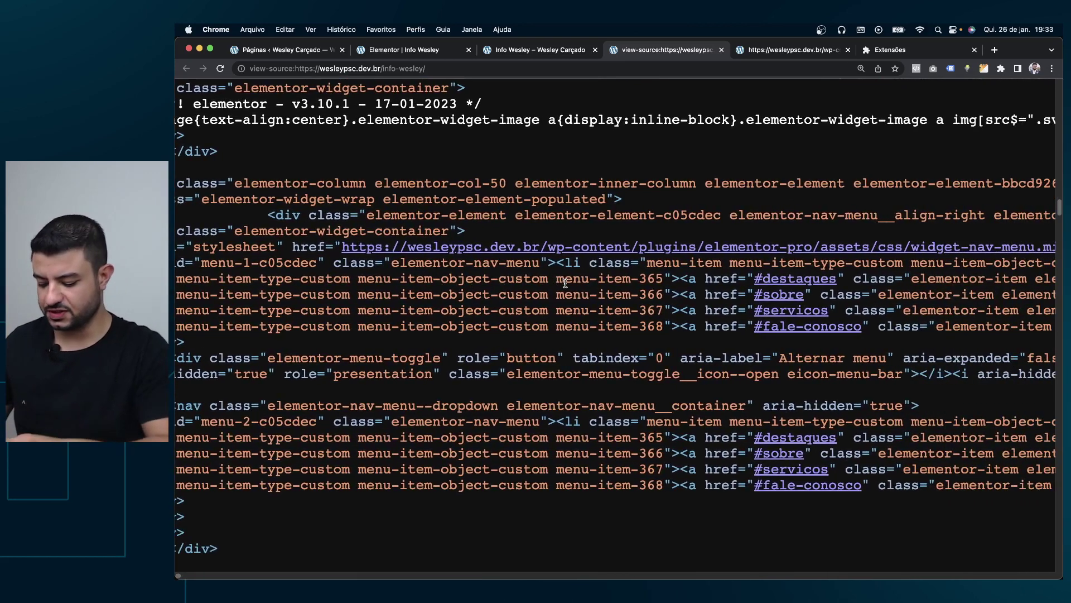
Step: Search the page source for 'style=' and jump to match 2 of 9
key("super+f")
type("style")
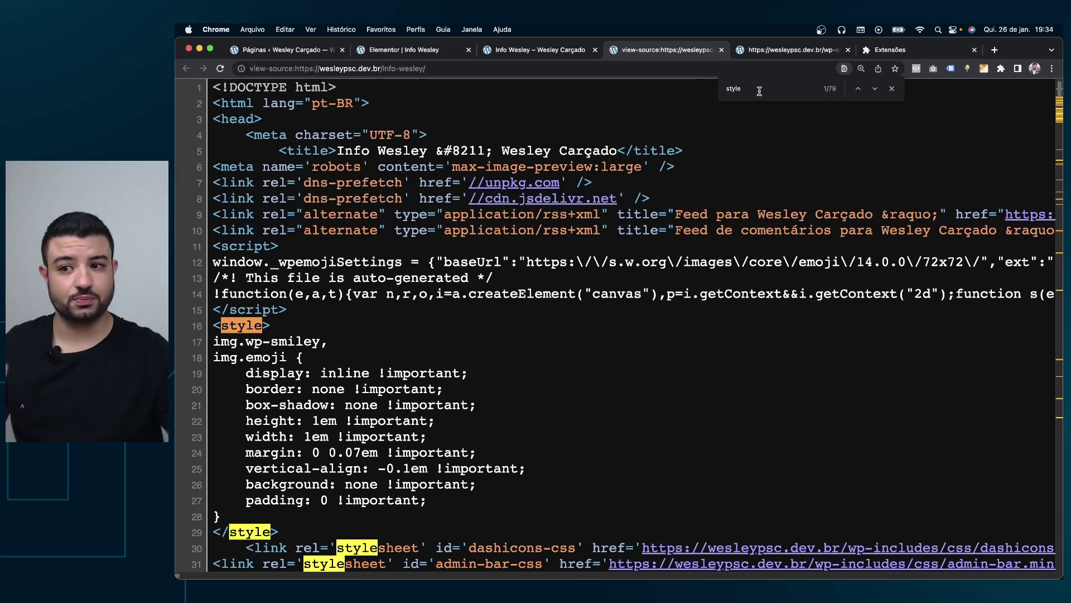
type("=")
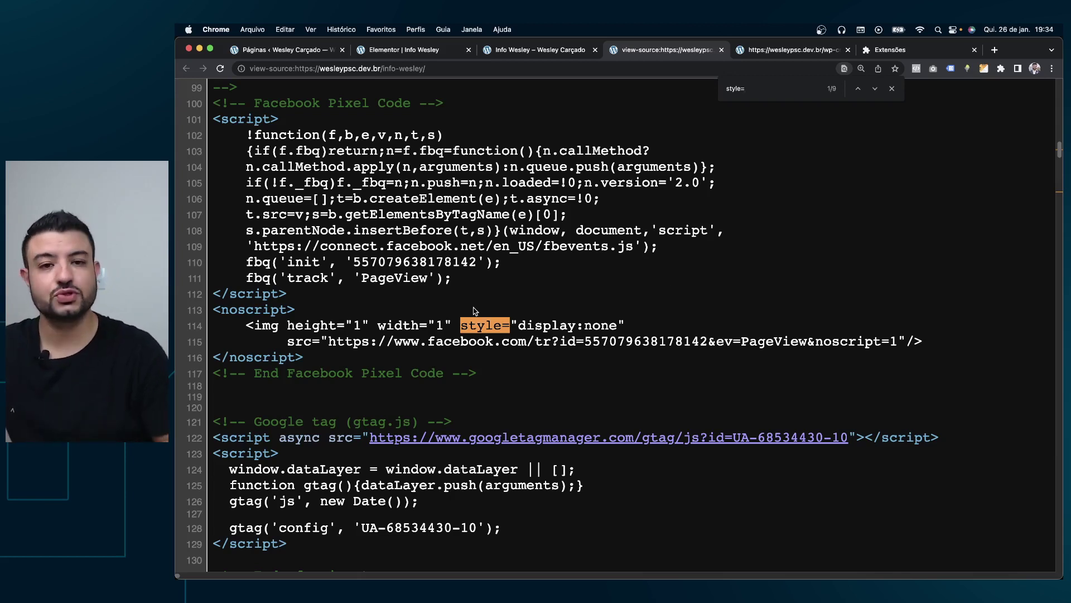
key("Return")
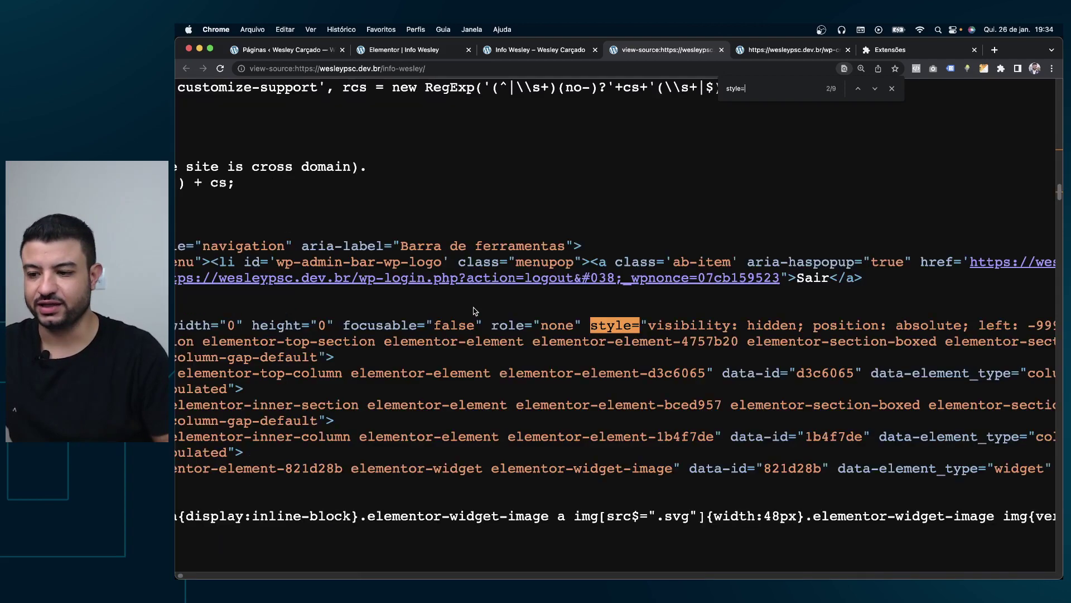
scroll(706, 335, "left", 5)
scroll(699, 334, "left", 3)
scroll(699, 335, "left", 4)
scroll(699, 334, "left", 1)
scroll(700, 335, "left", 1)
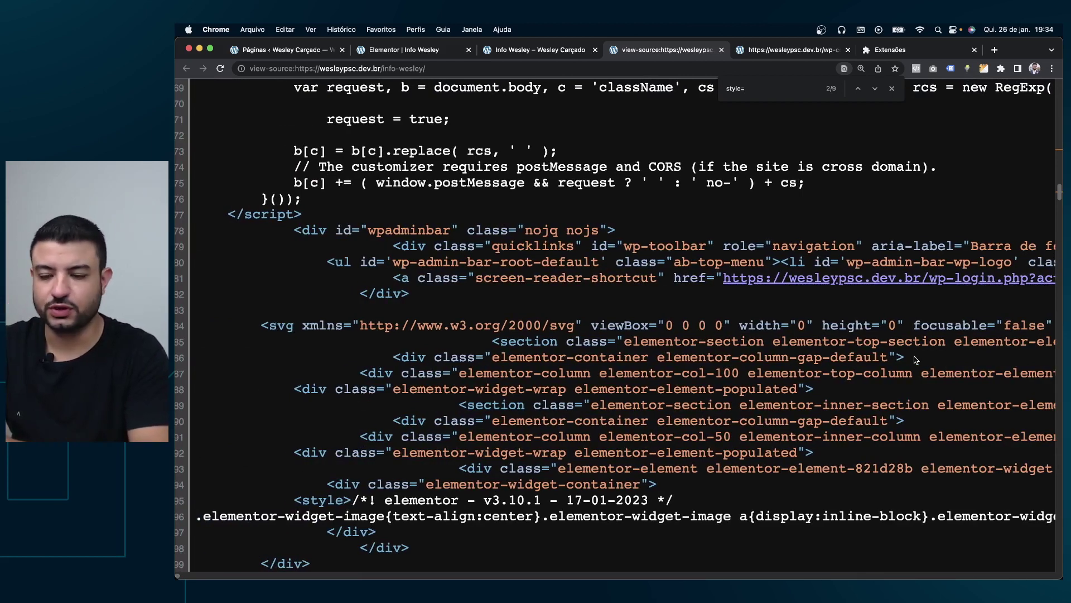
scroll(786, 325, "right", 10)
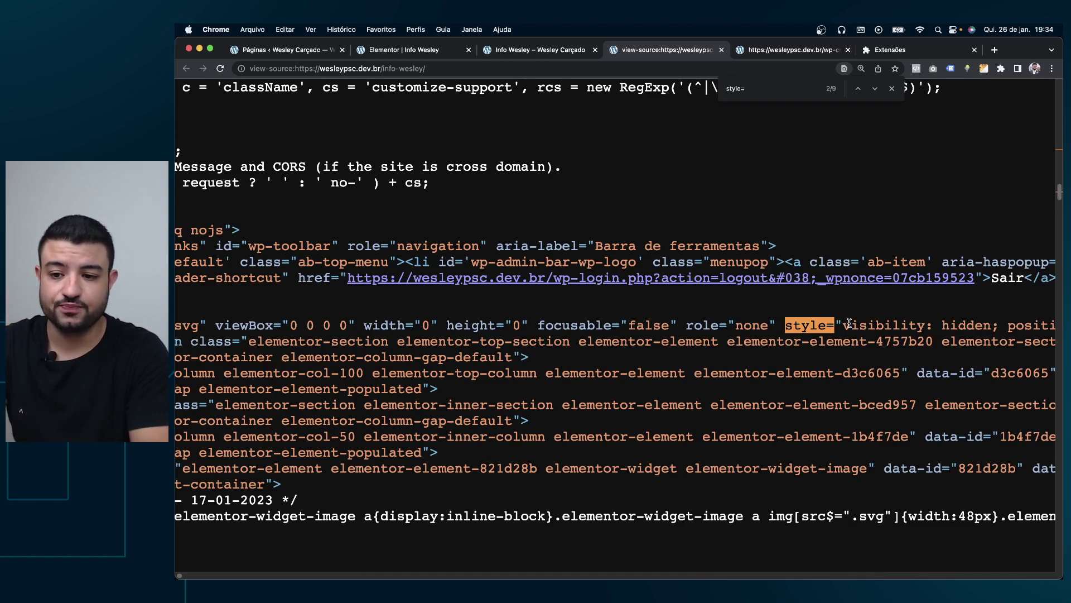
scroll(849, 323, "right", 2)
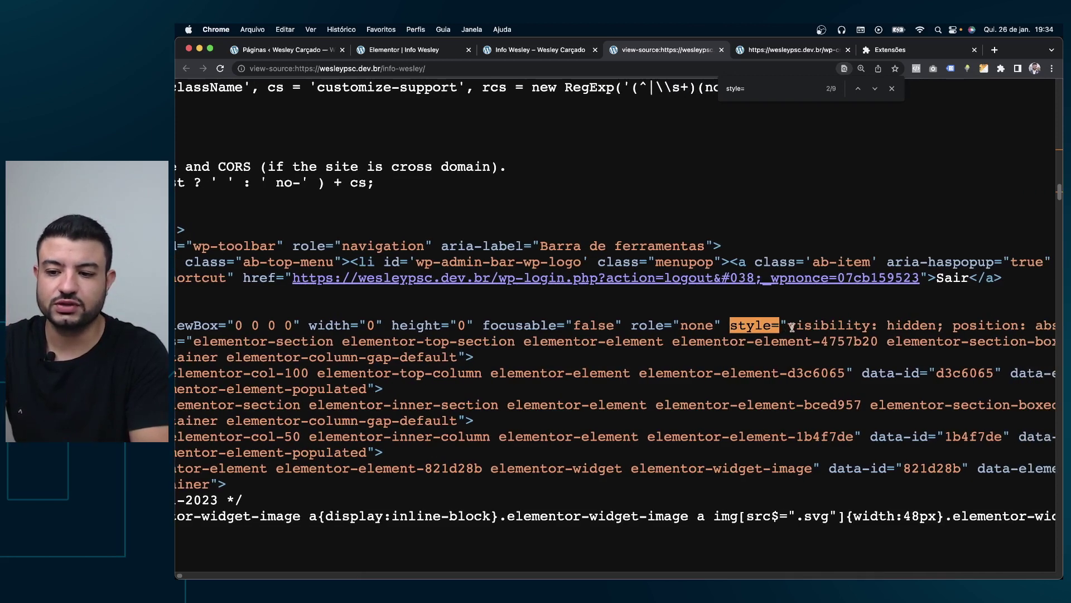
Step: Highlight the visibility: hidden declaration in that inline style attribute
left_click_drag(792, 326, 935, 329)
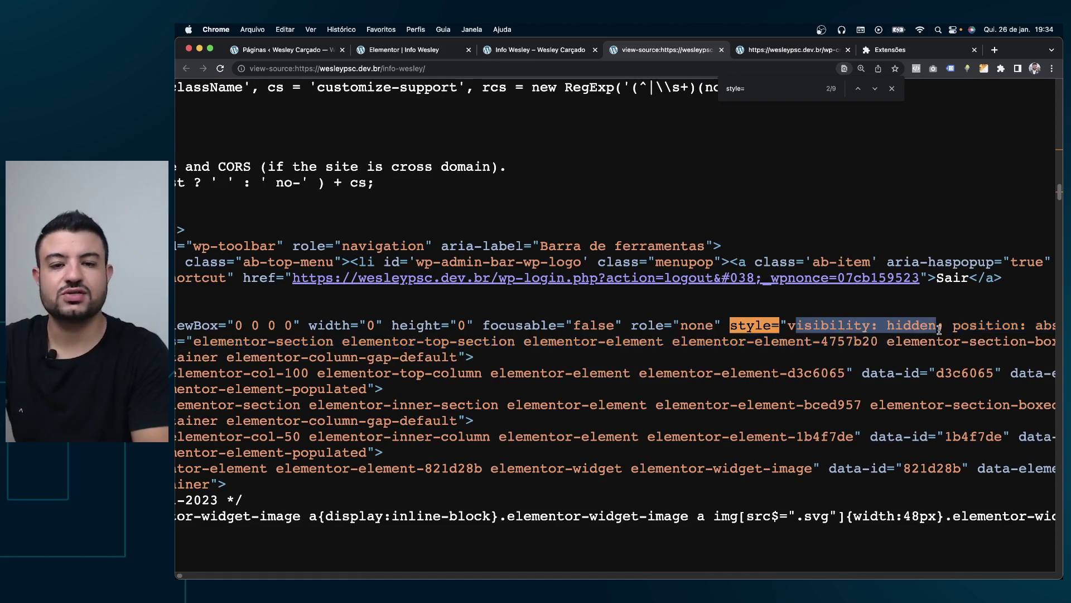
scroll(932, 327, "right", 3)
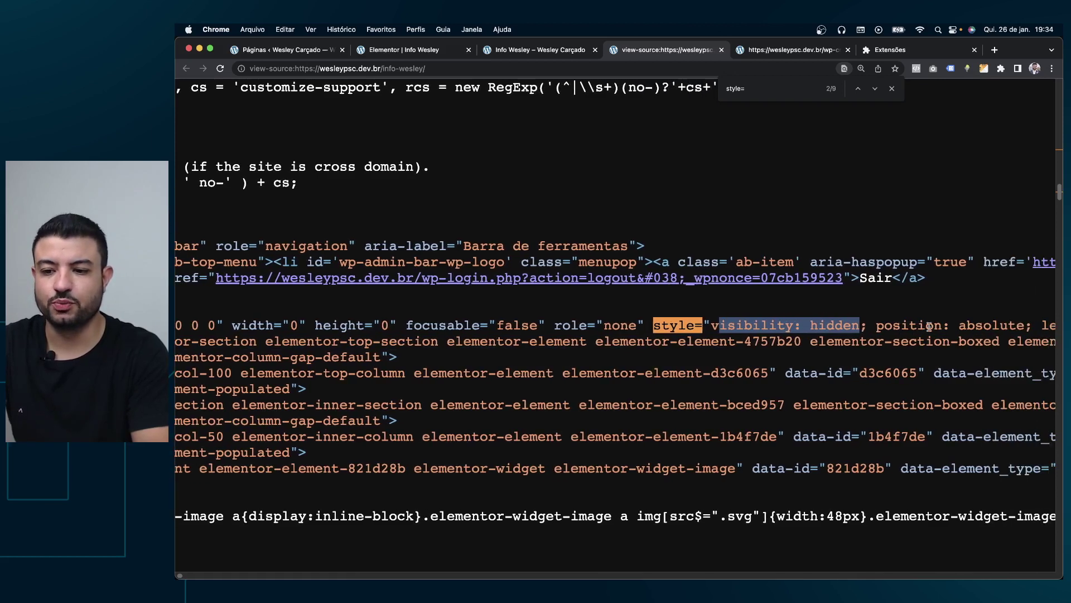
double_click(750, 323)
left_click(813, 330)
scroll(820, 329, "right", 2)
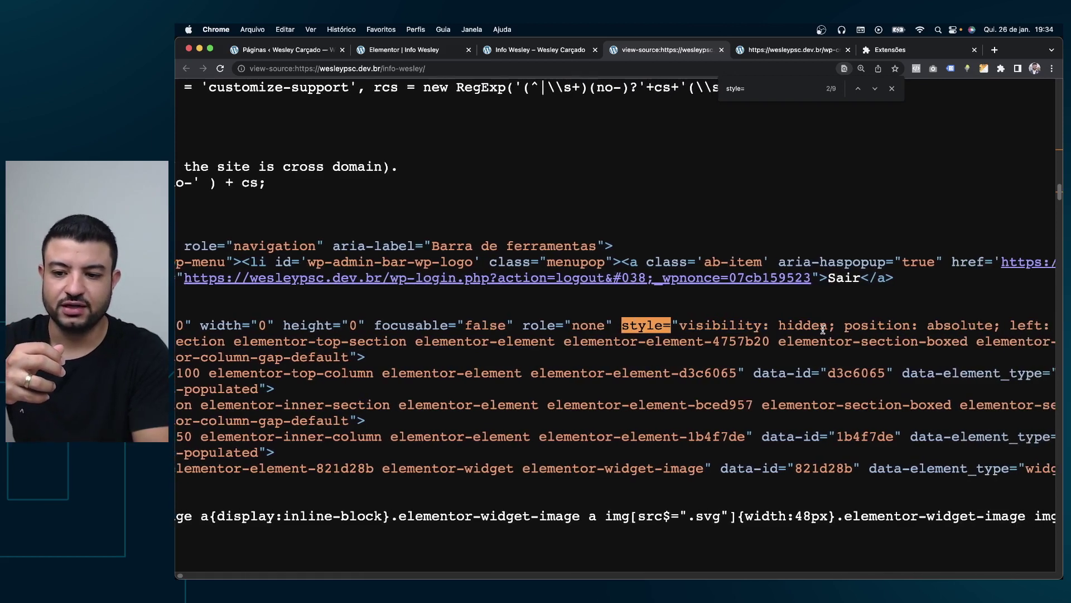
scroll(897, 325, "right", 2)
scroll(896, 325, "right", 2)
scroll(904, 326, "right", 2)
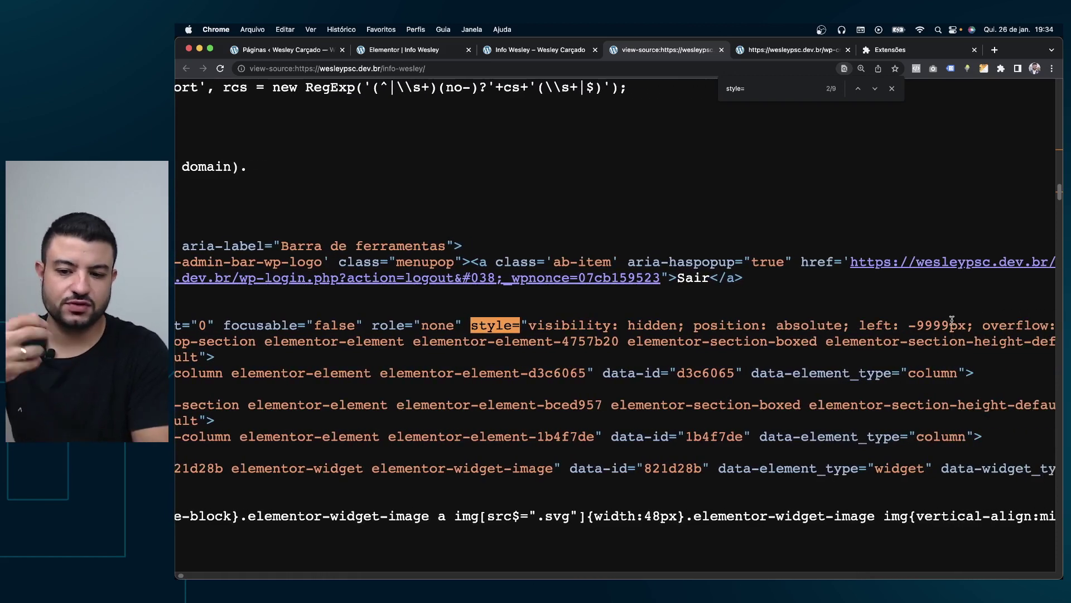
scroll(951, 320, "right", 3)
scroll(937, 321, "right", 1)
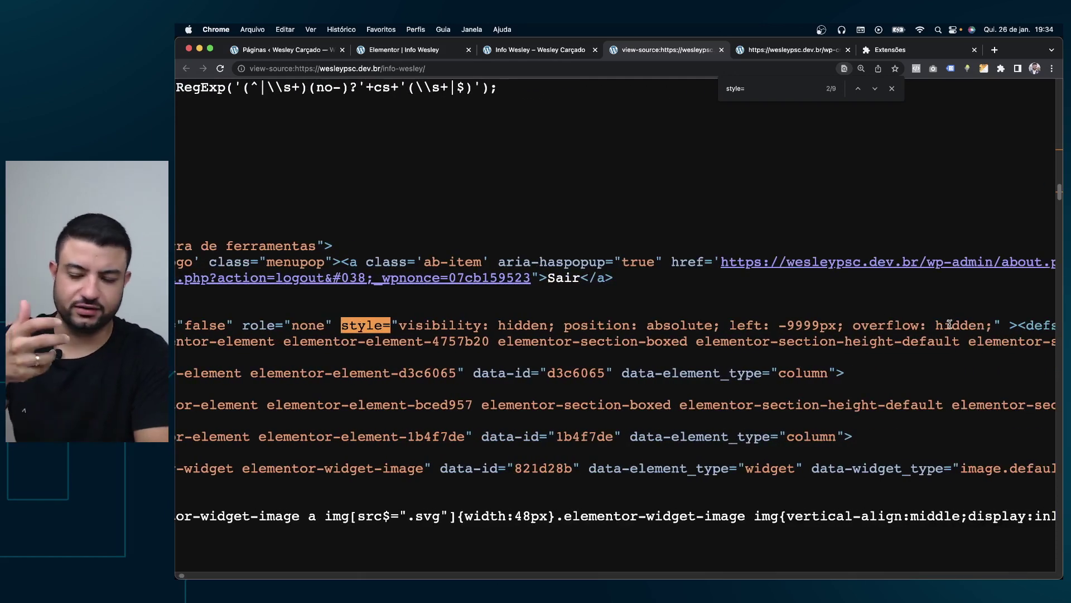
scroll(950, 324, "left", 1)
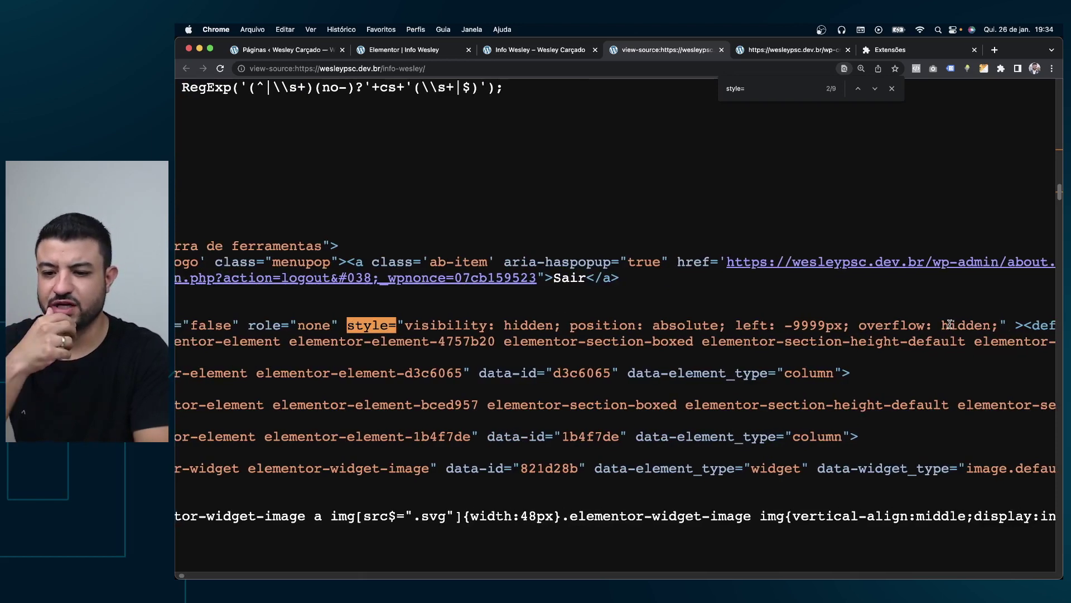
Step: Select the full inline style list, then pick out the word visibility and its value hidden
left_click_drag(999, 326, 521, 298)
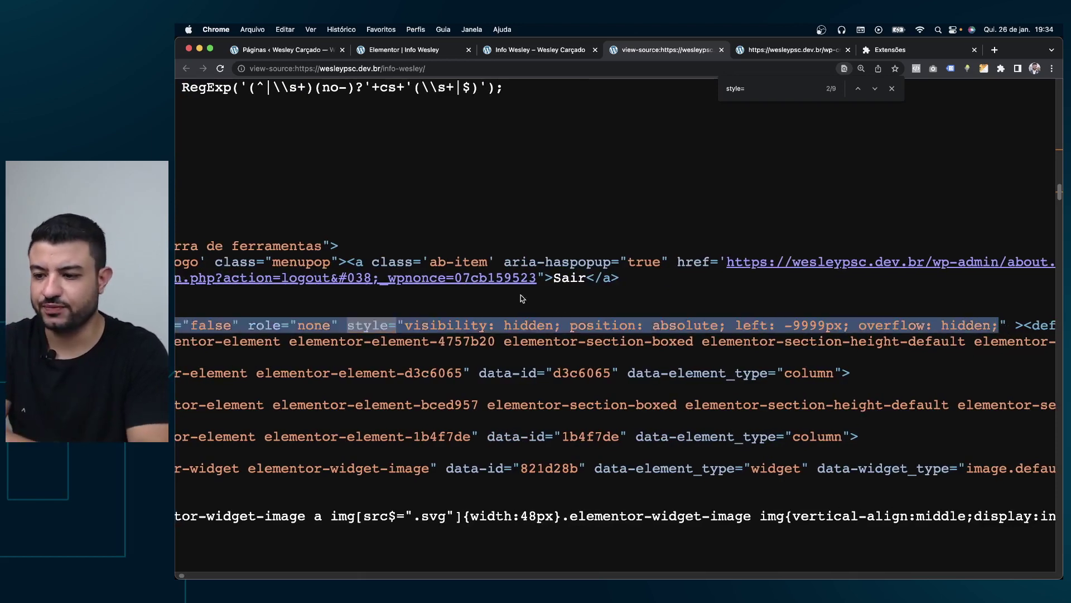
left_click(996, 338)
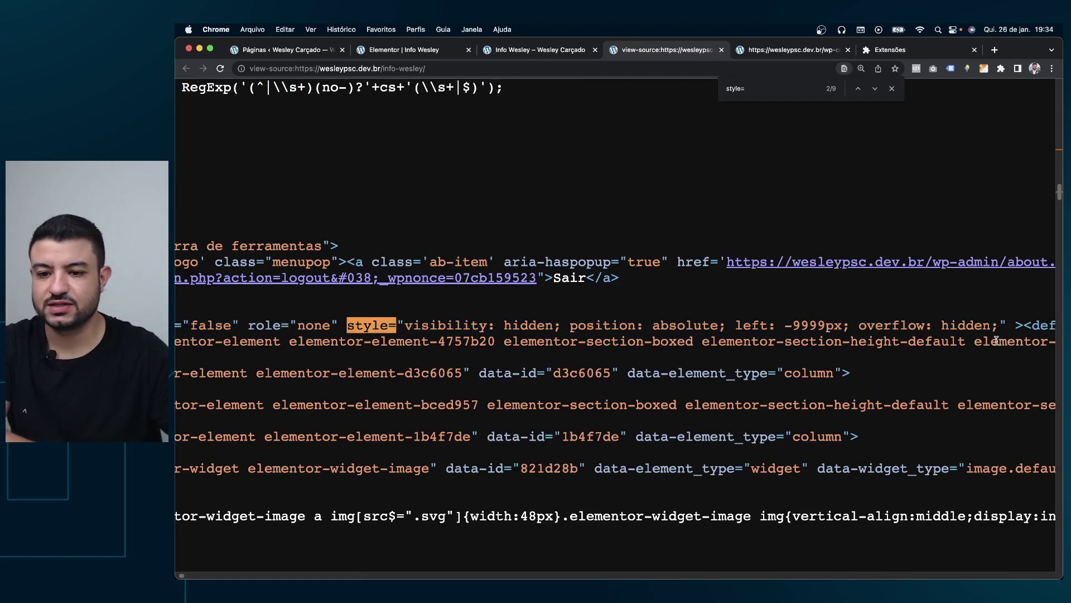
left_click_drag(981, 331, 432, 328)
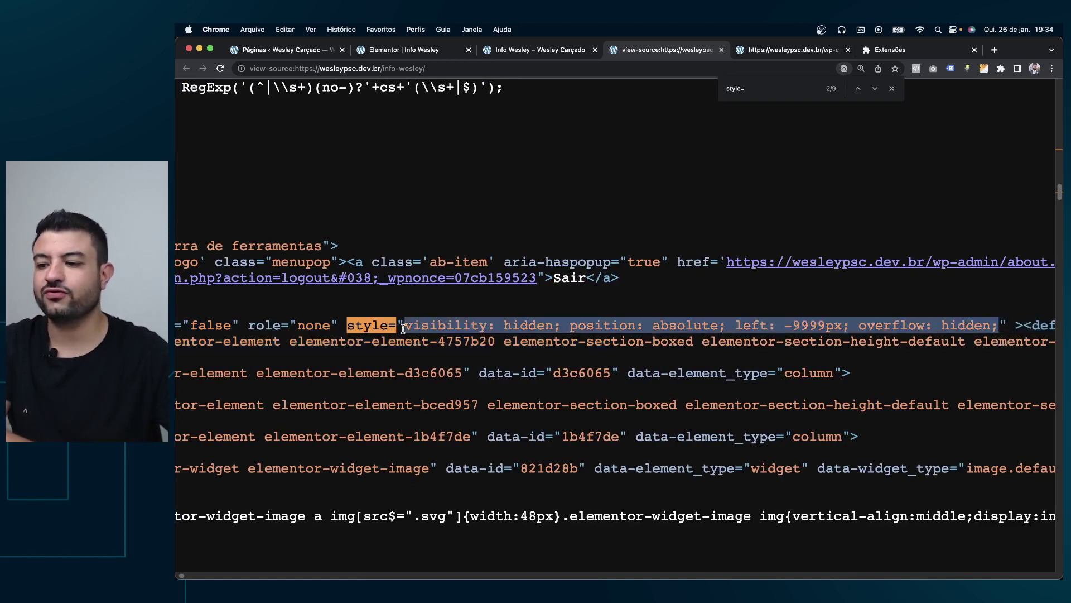
double_click(466, 331)
left_click(490, 328)
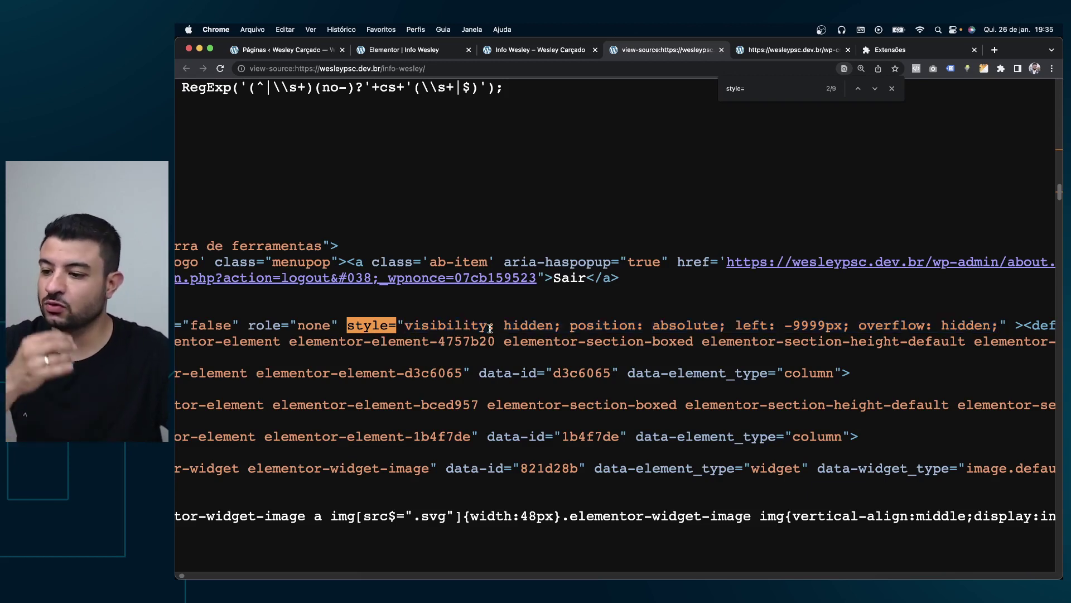
double_click(459, 325)
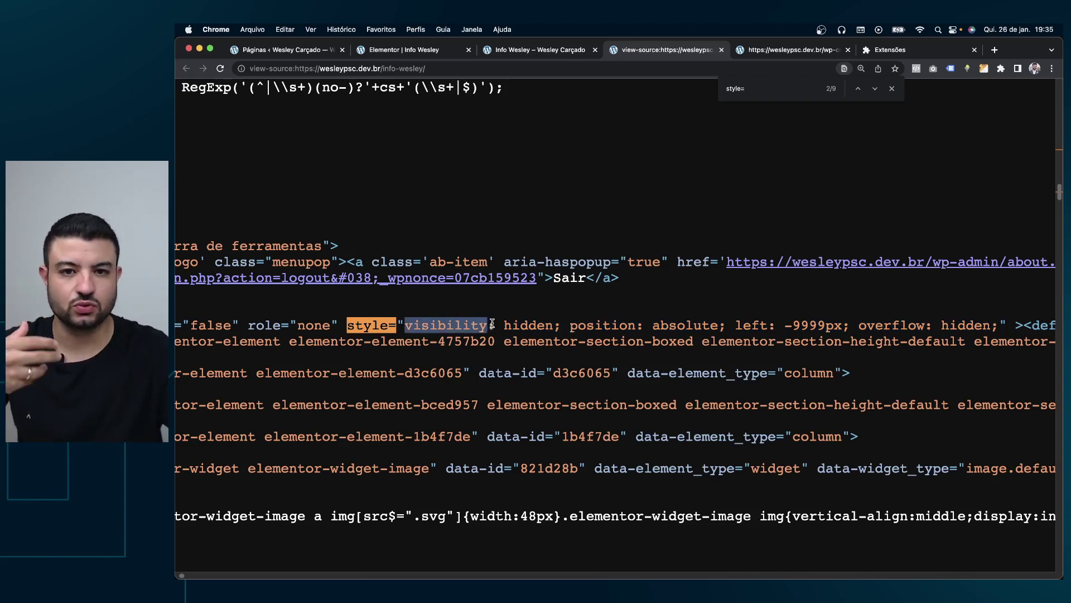
left_click(504, 326)
left_click(550, 326)
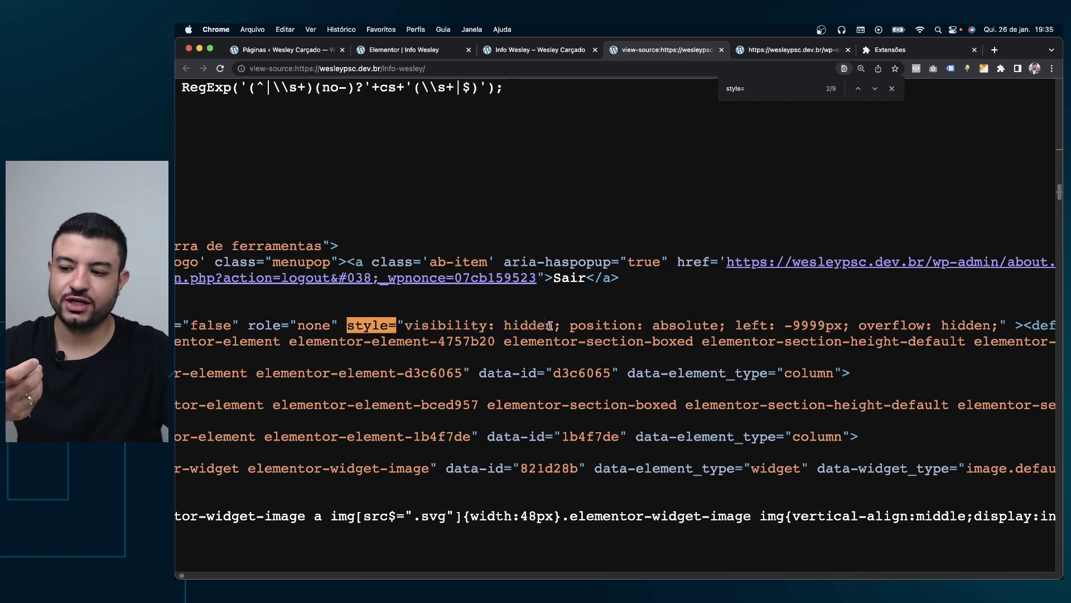
left_click_drag(526, 326, 503, 327)
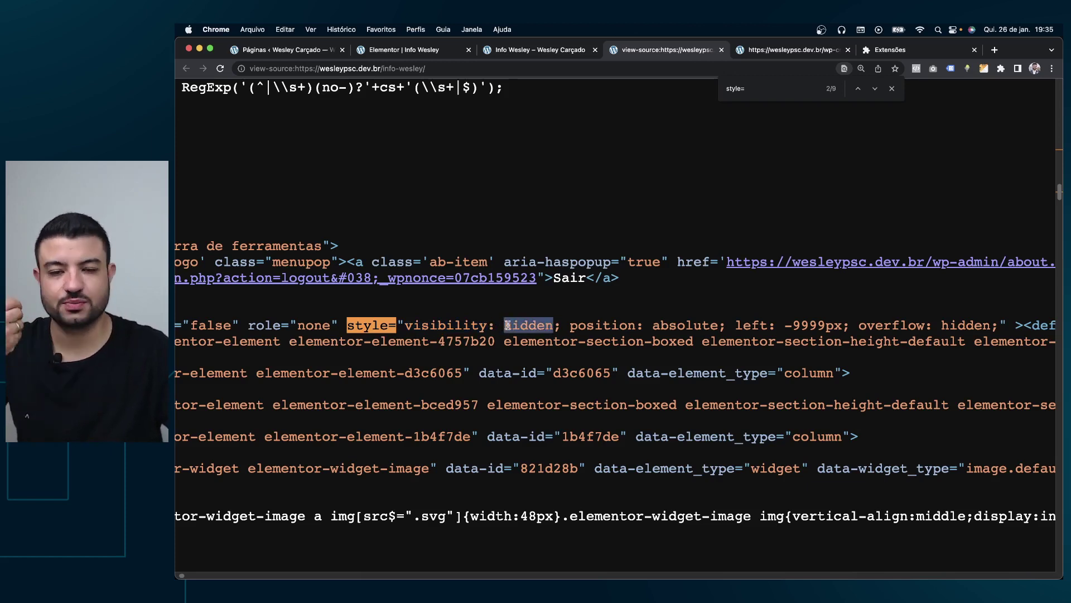
double_click(462, 329)
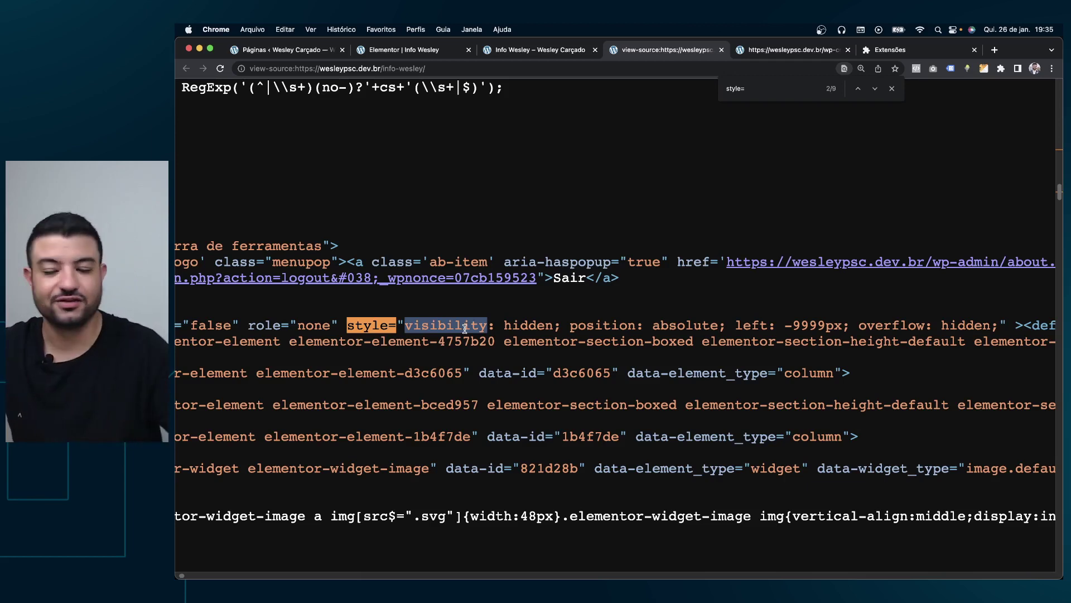
double_click(527, 322)
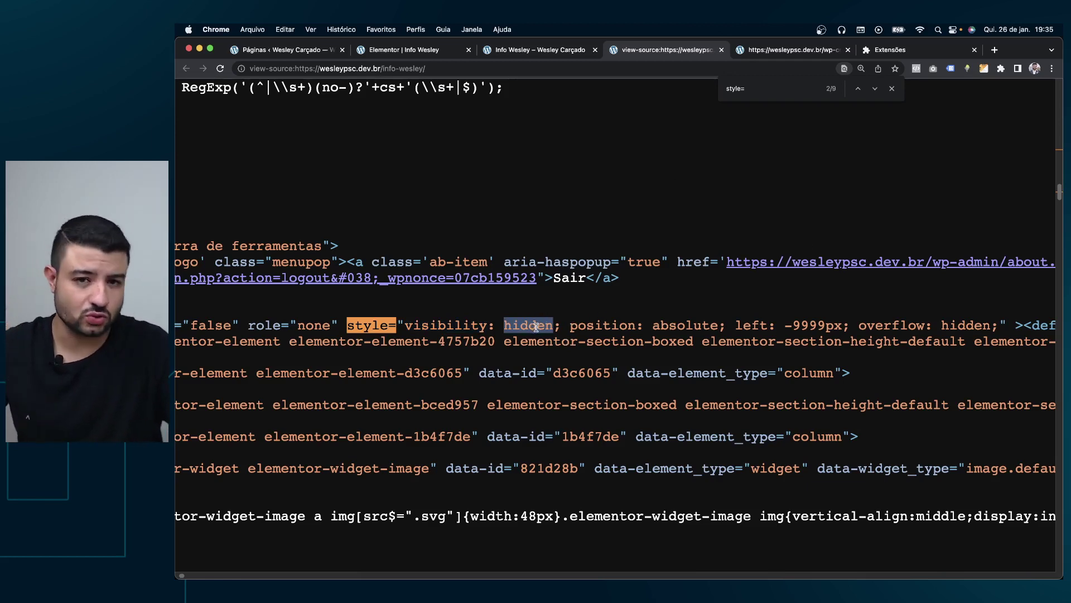
left_click(532, 326)
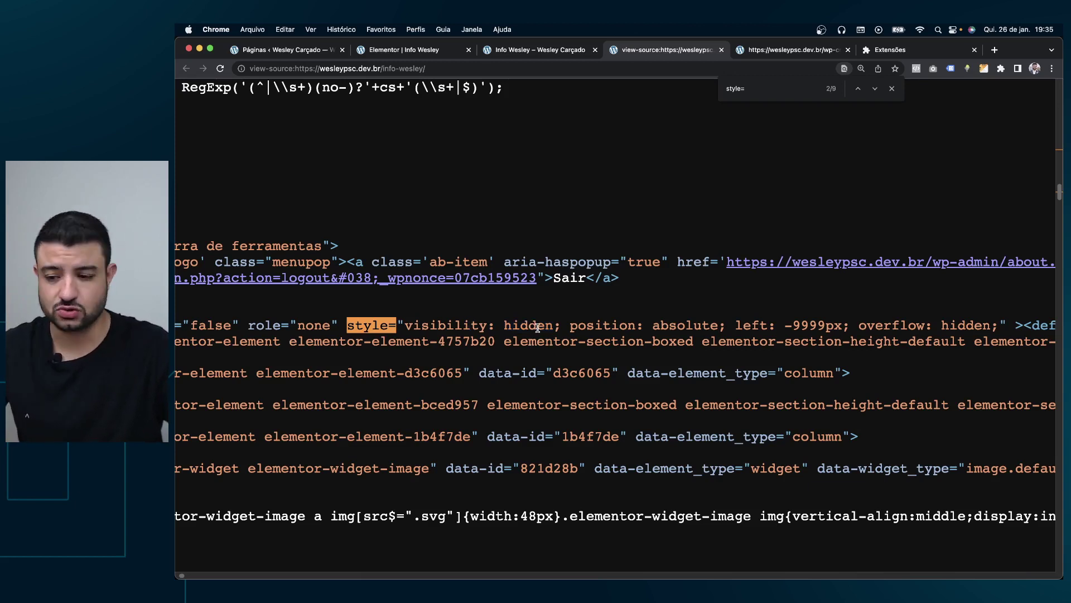
left_click_drag(576, 323, 621, 325)
double_click(675, 331)
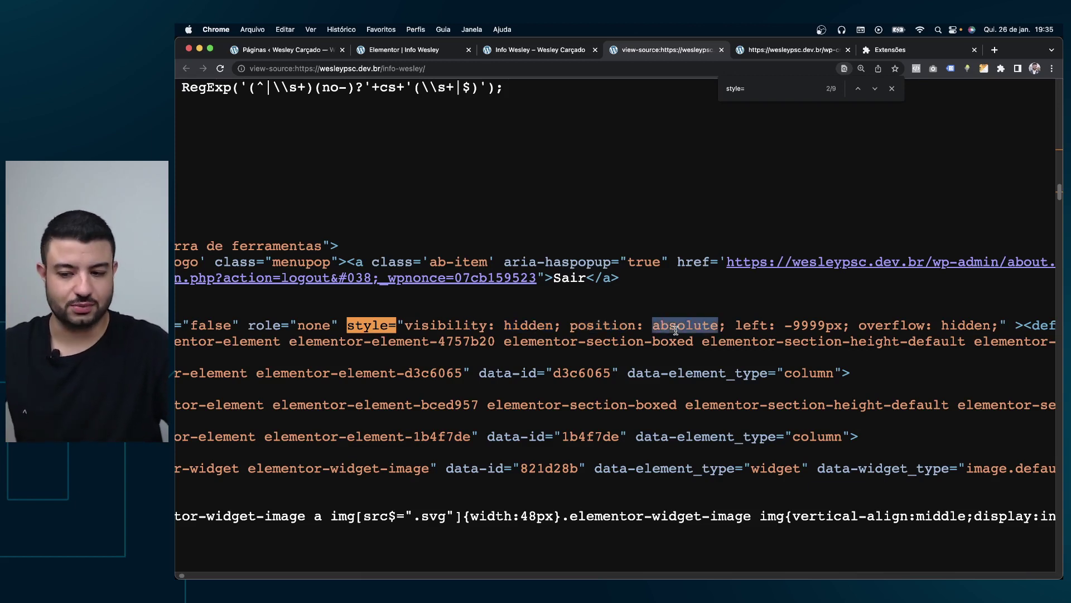
double_click(748, 324)
left_click_drag(793, 323, 894, 324)
left_click(803, 320)
double_click(748, 323)
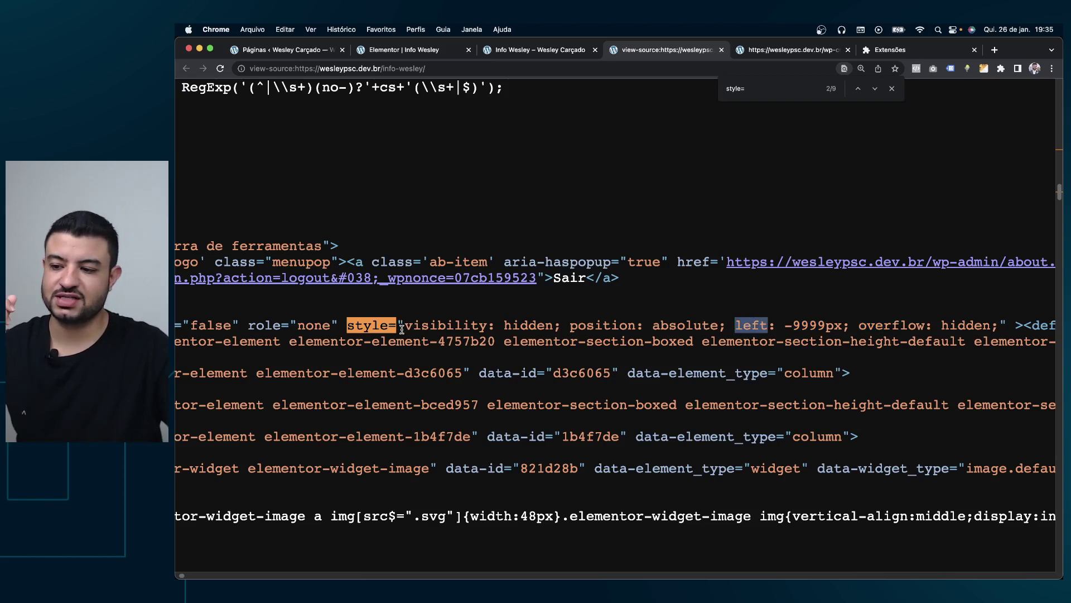
left_click_drag(409, 325, 489, 326)
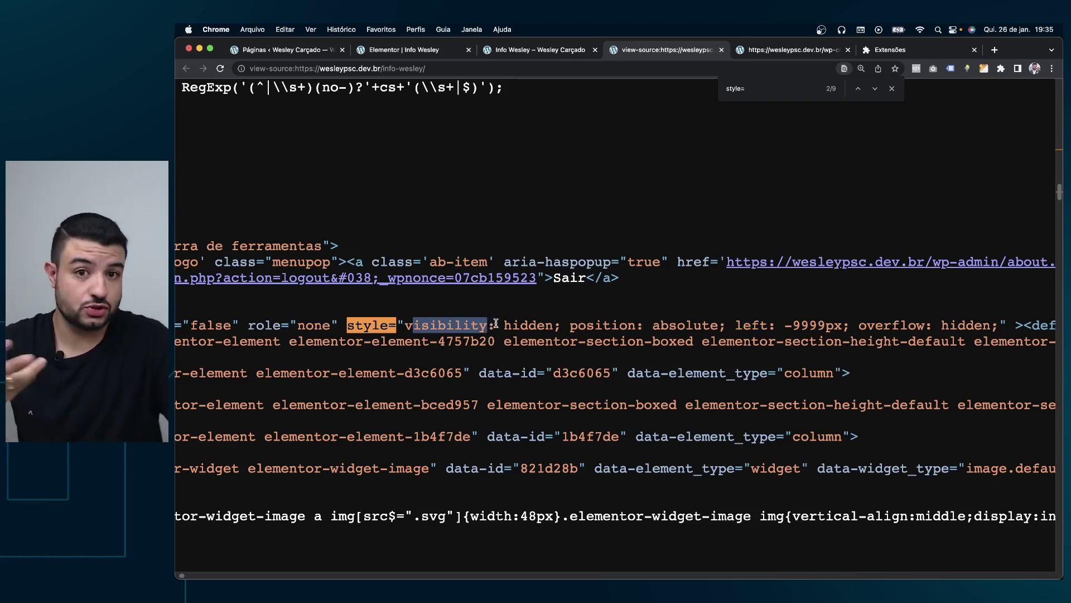
left_click_drag(496, 325, 556, 325)
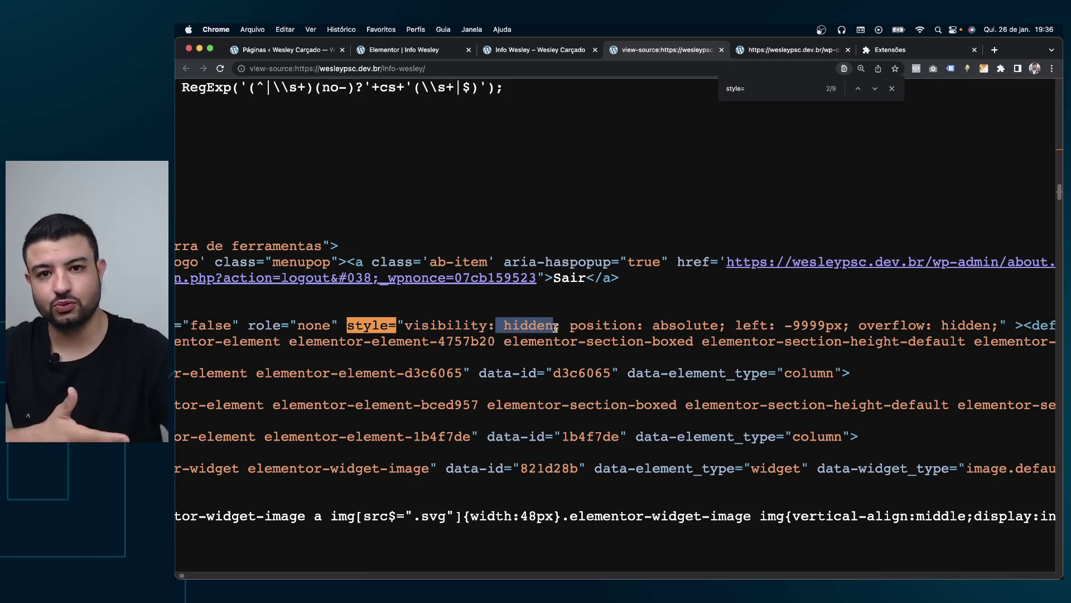
double_click(468, 327)
double_click(517, 323)
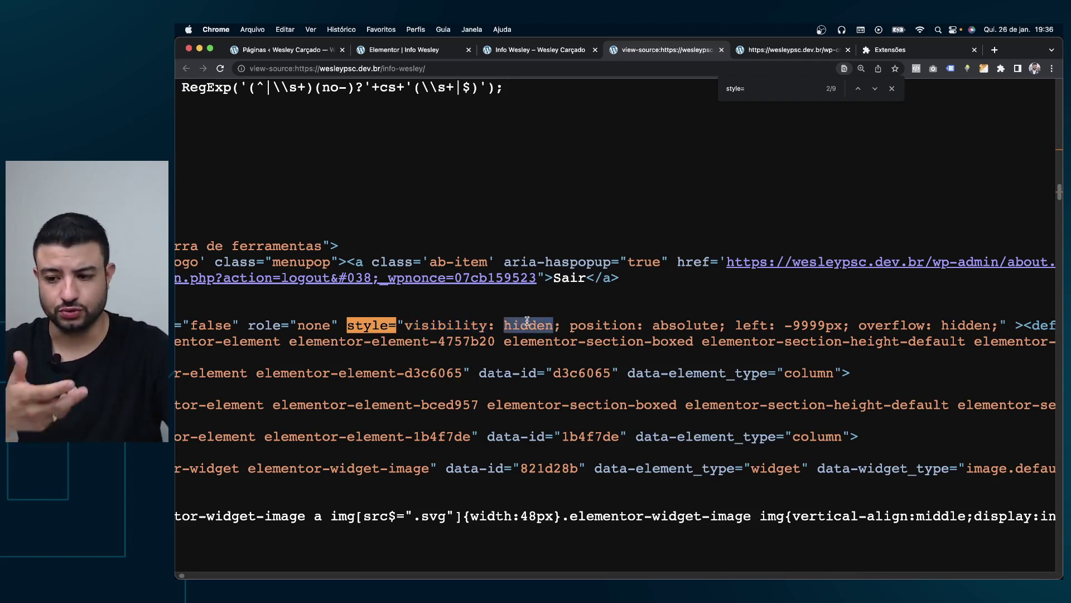
double_click(602, 326)
double_click(691, 325)
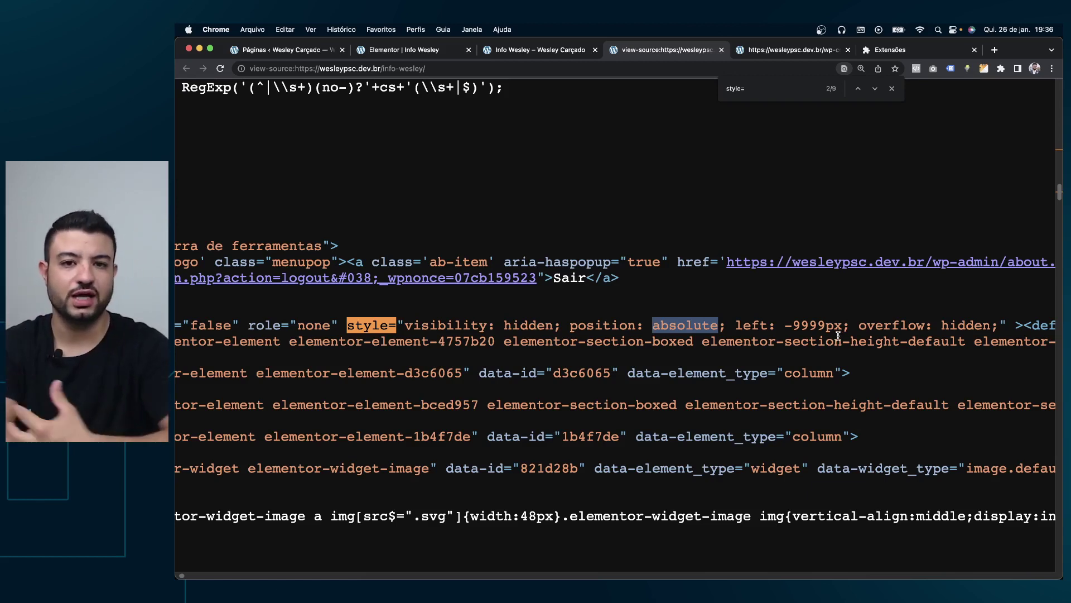
left_click(388, 329)
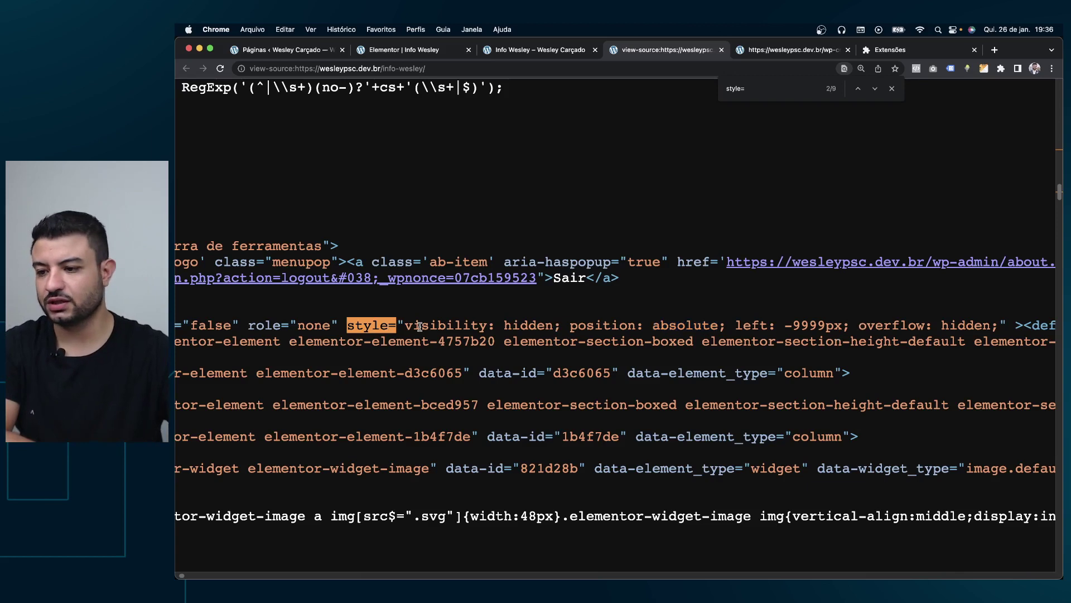
left_click_drag(419, 326, 438, 325)
left_click_drag(351, 325, 1006, 319)
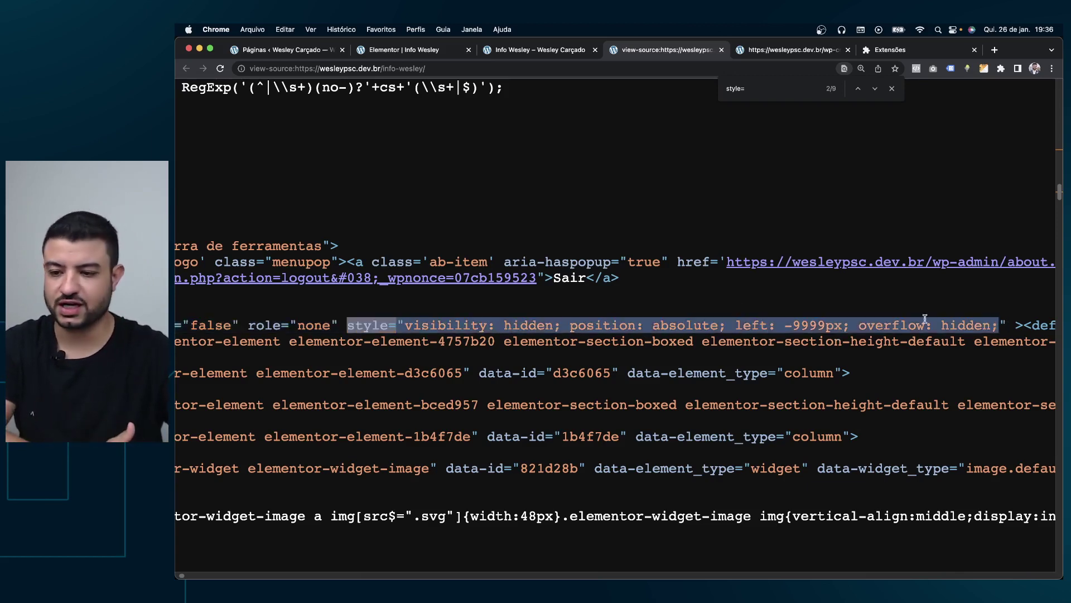
scroll(670, 304, "up", 10)
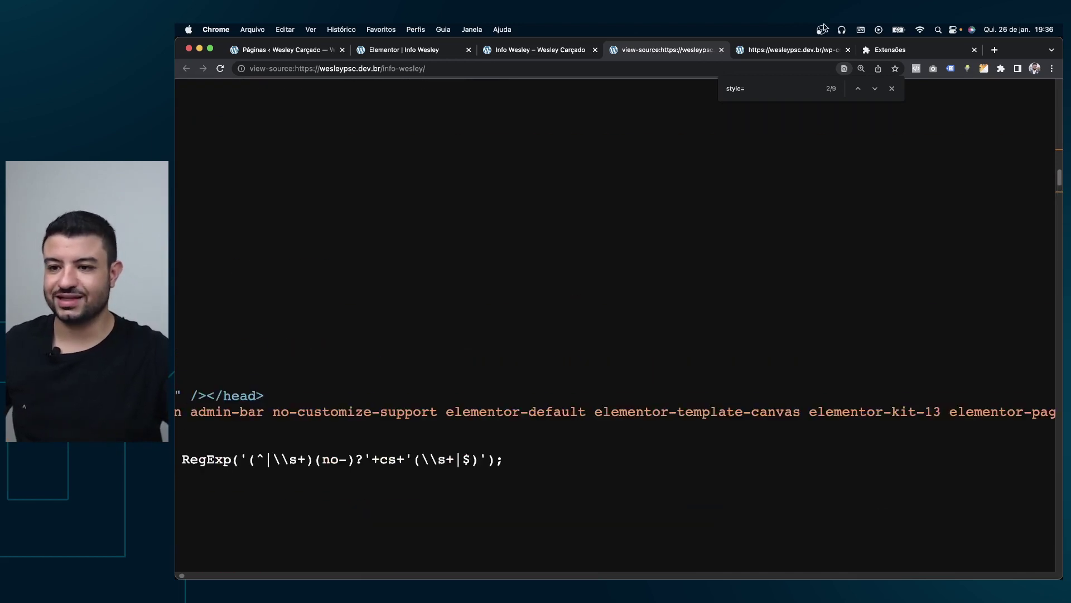
left_click(798, 50)
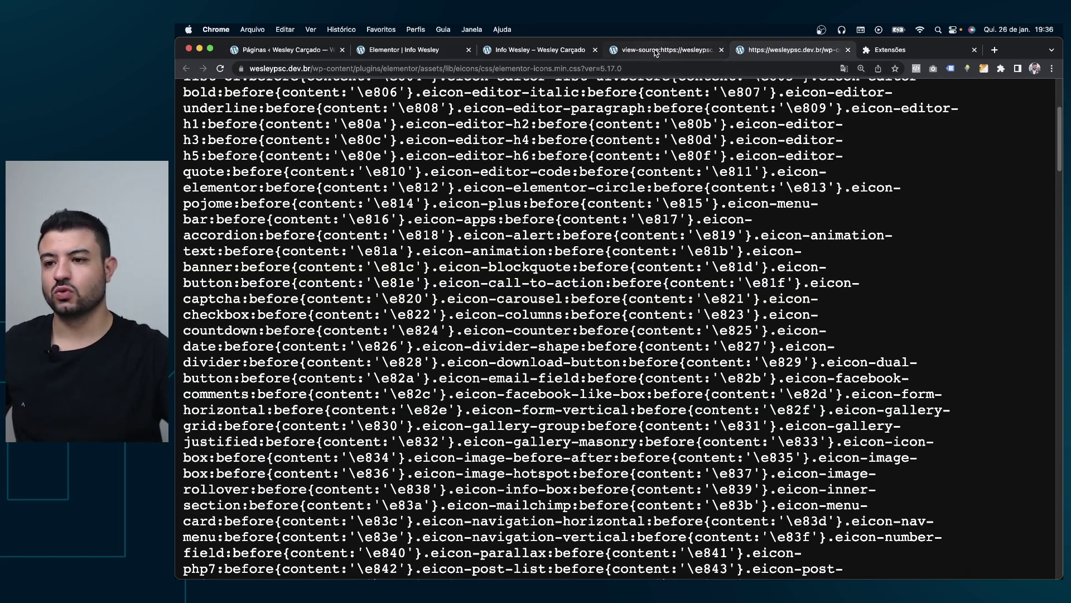
left_click(657, 51)
scroll(560, 223, "left", 10)
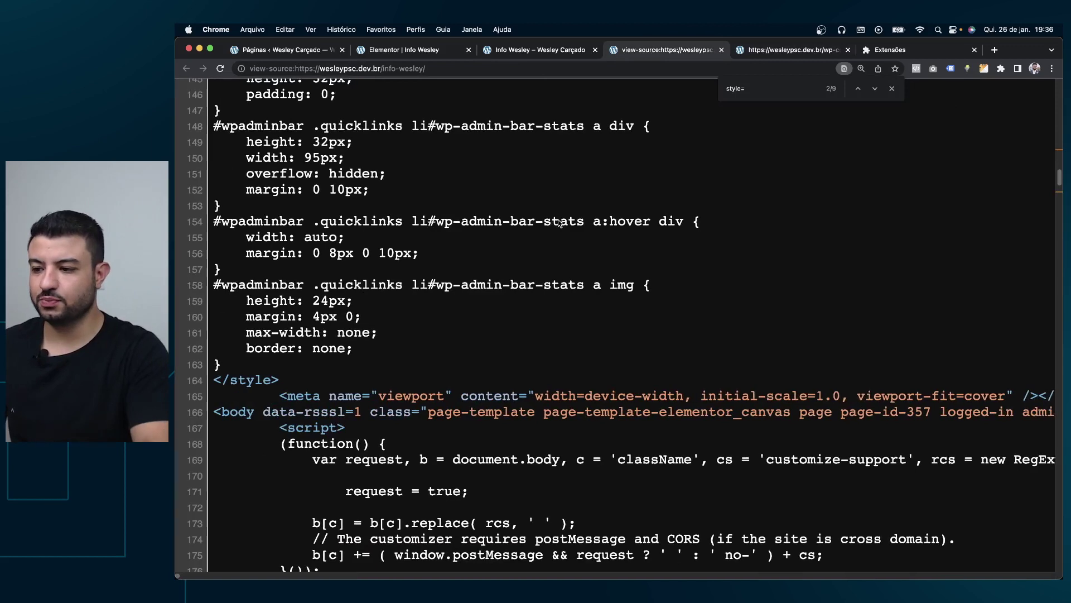
left_click_drag(262, 383, 325, 306)
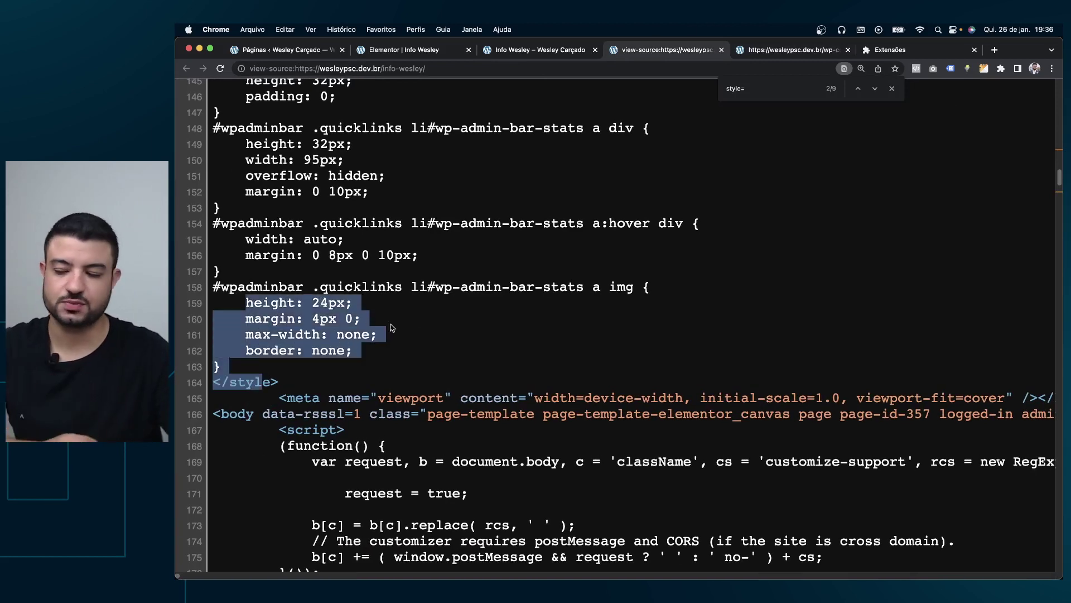
left_click(349, 321)
double_click(291, 303)
left_click(291, 303)
double_click(322, 302)
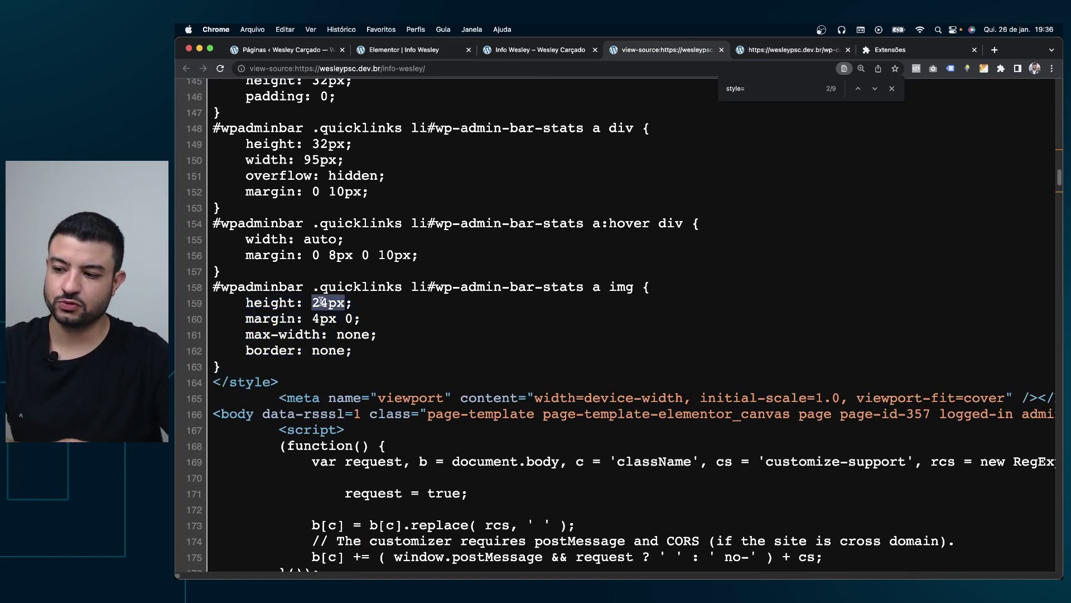
double_click(277, 317)
double_click(299, 318)
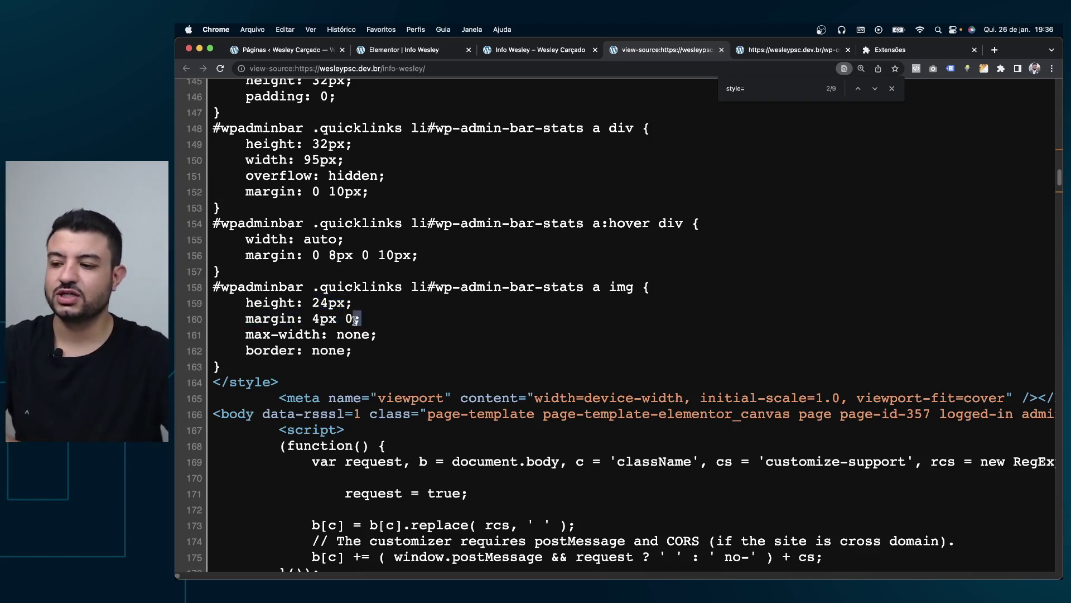
left_click_drag(360, 320, 255, 324)
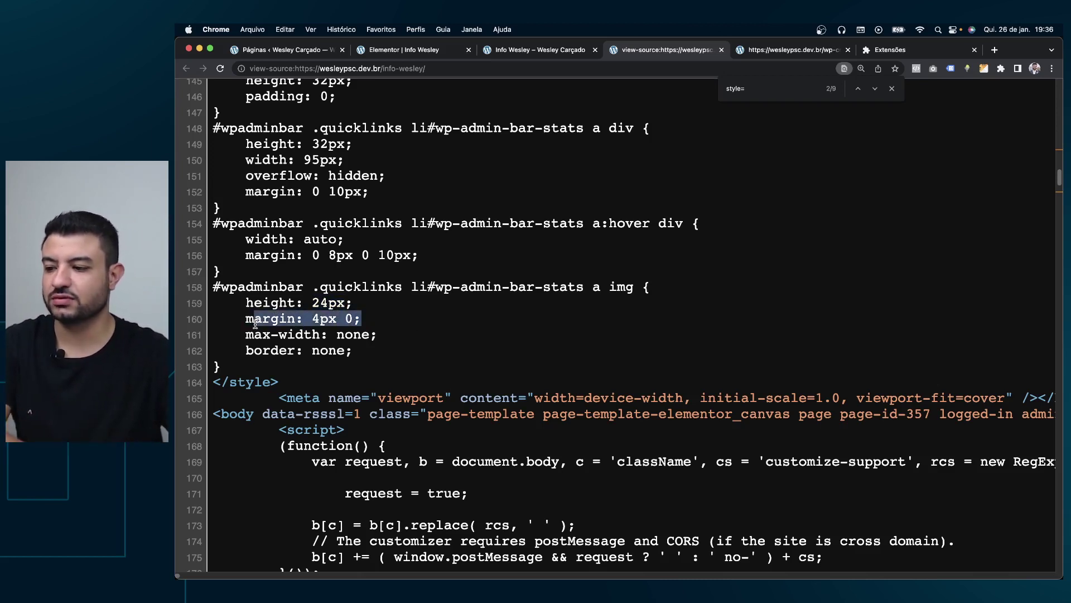
left_click(247, 333)
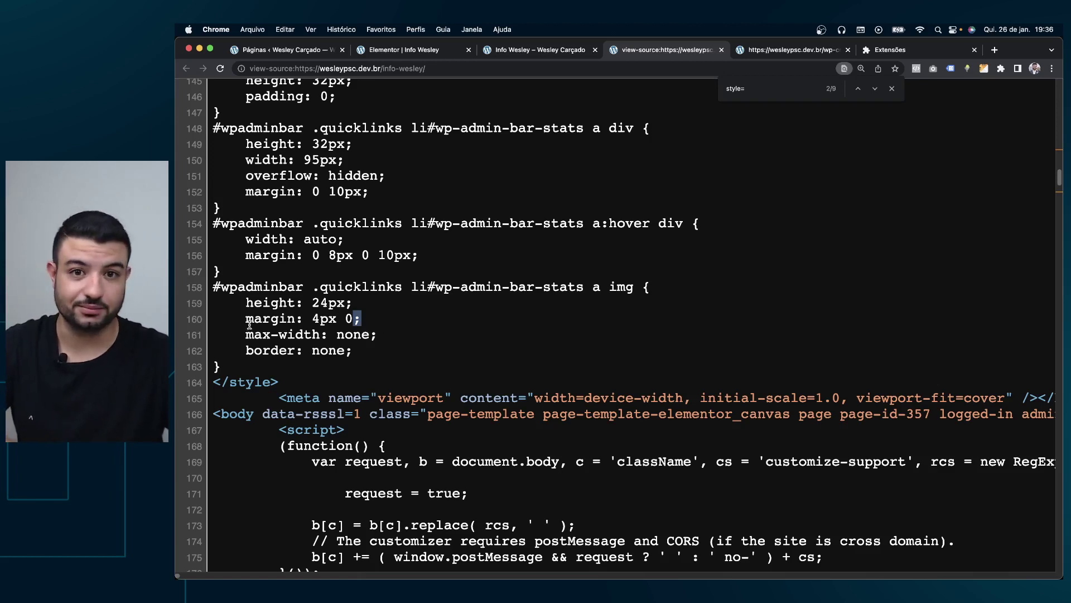
left_click_drag(246, 334, 353, 334)
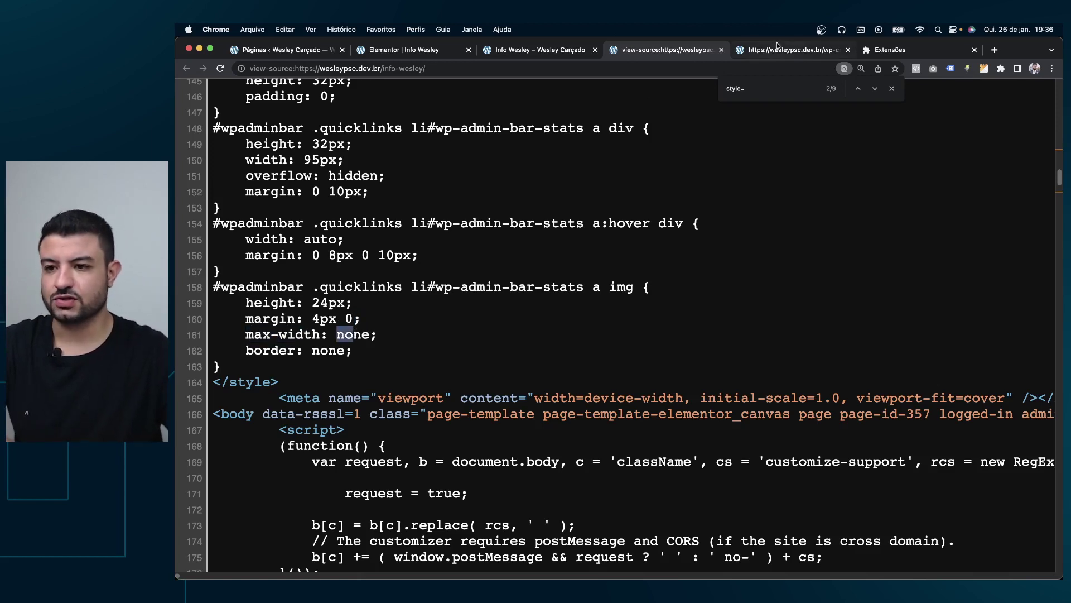
left_click(789, 49)
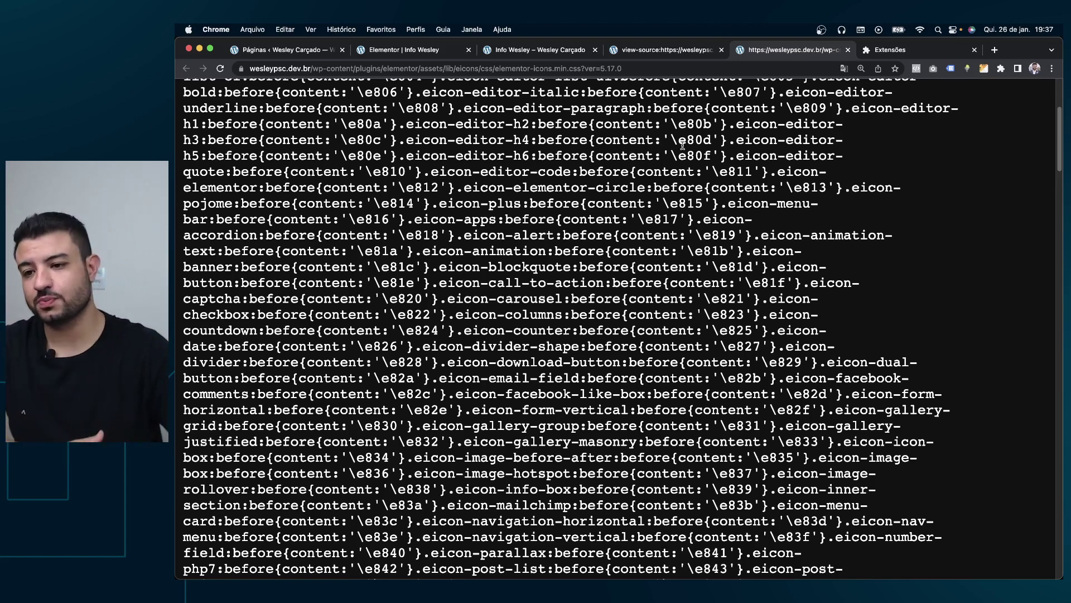
Step: Close the elementor-icons.min.css tab and open the elementor-pro-notes-frontend-css stylesheet link
scroll(633, 200, "down", 2)
scroll(634, 199, "up", 10)
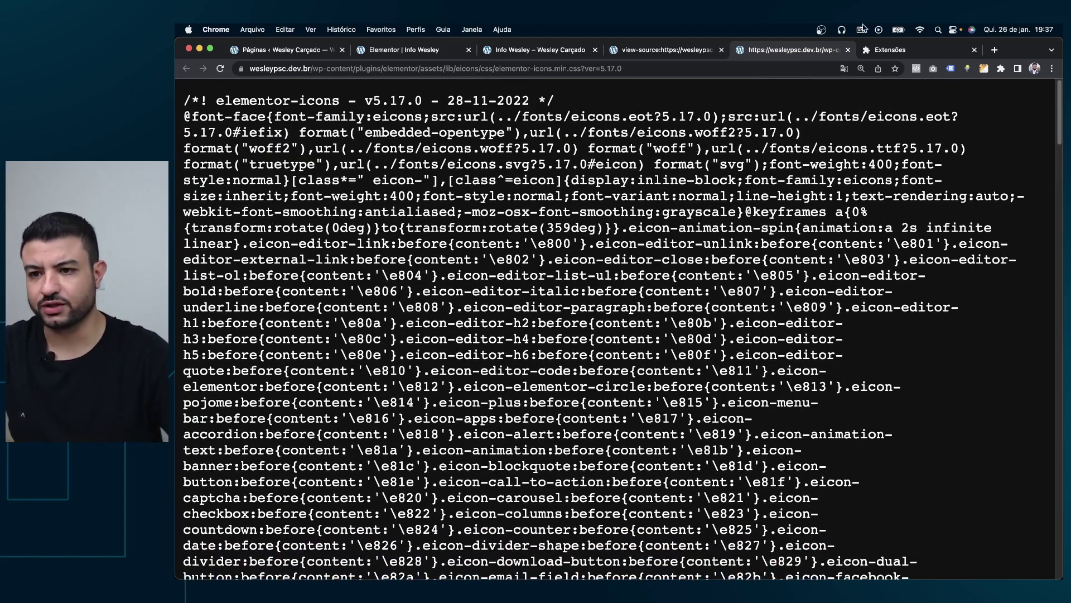
left_click(847, 50)
scroll(672, 208, "up", 10)
scroll(672, 209, "up", 5)
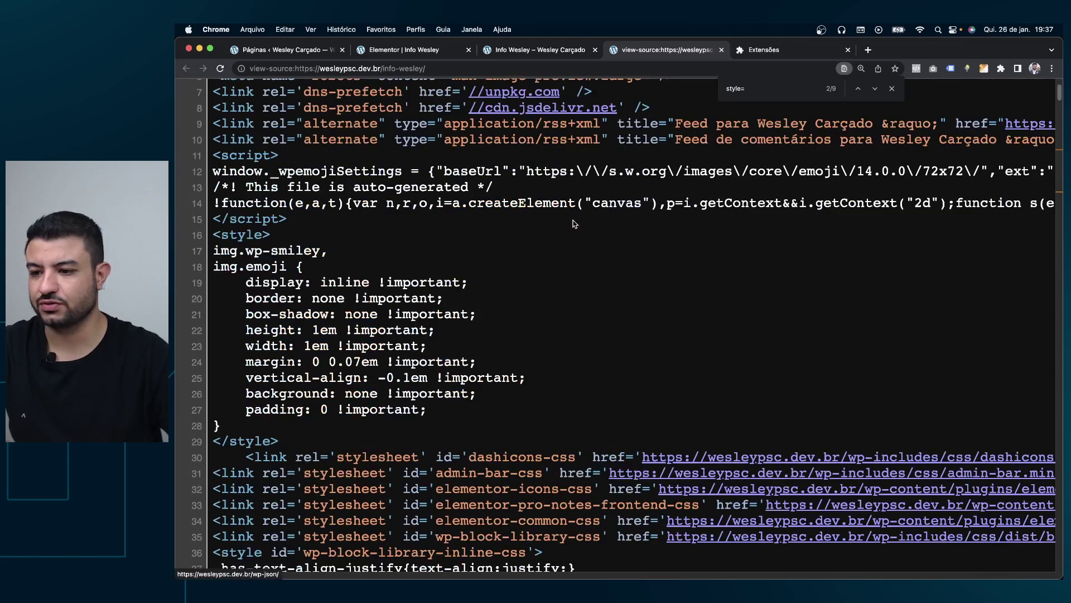
scroll(671, 209, "down", 2)
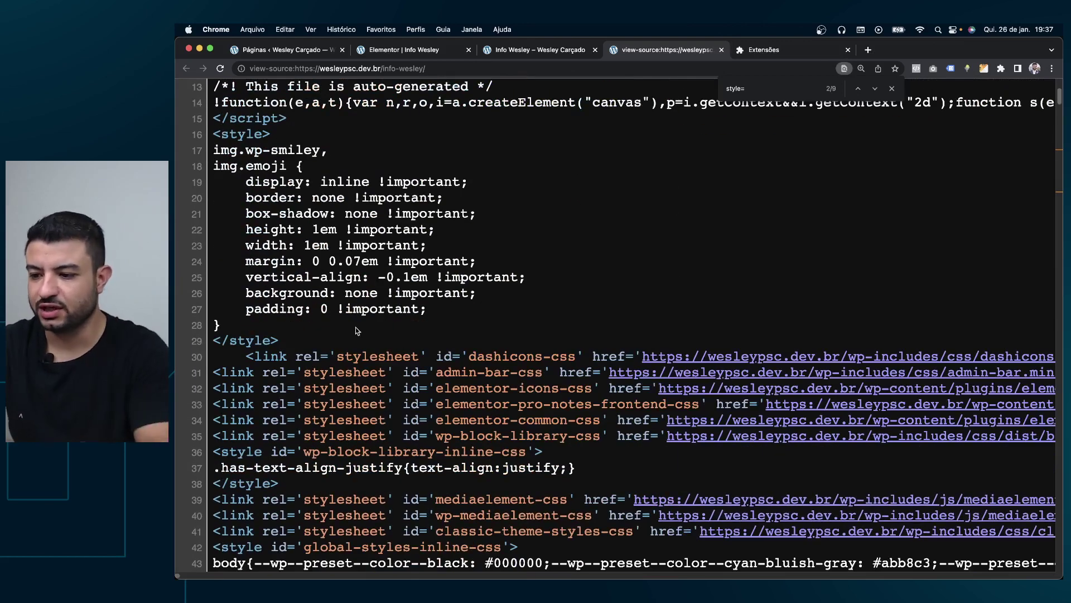
scroll(400, 429, "right", 6)
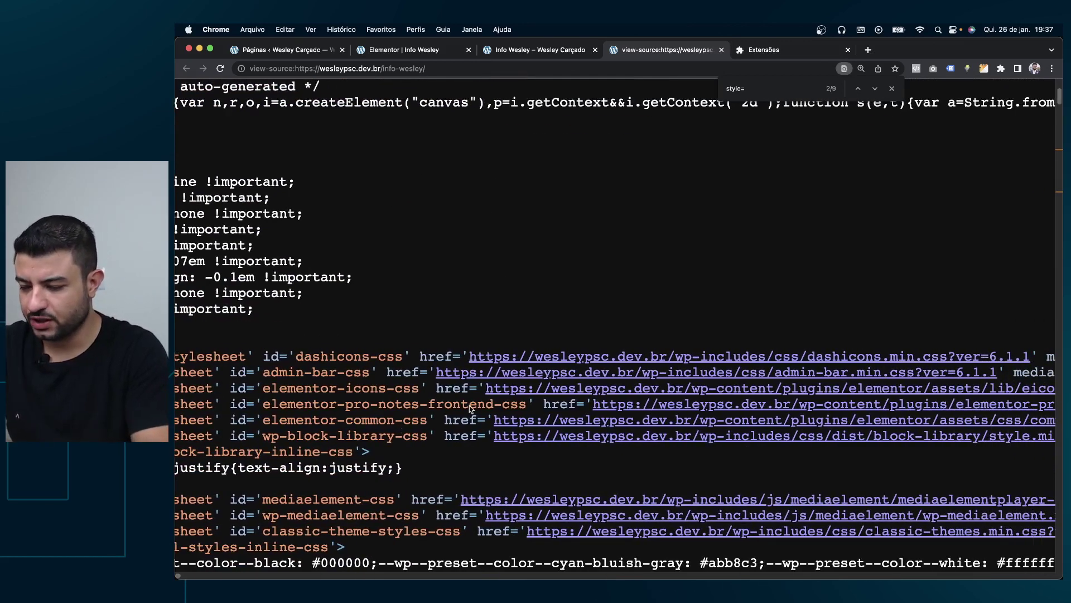
left_click(718, 409)
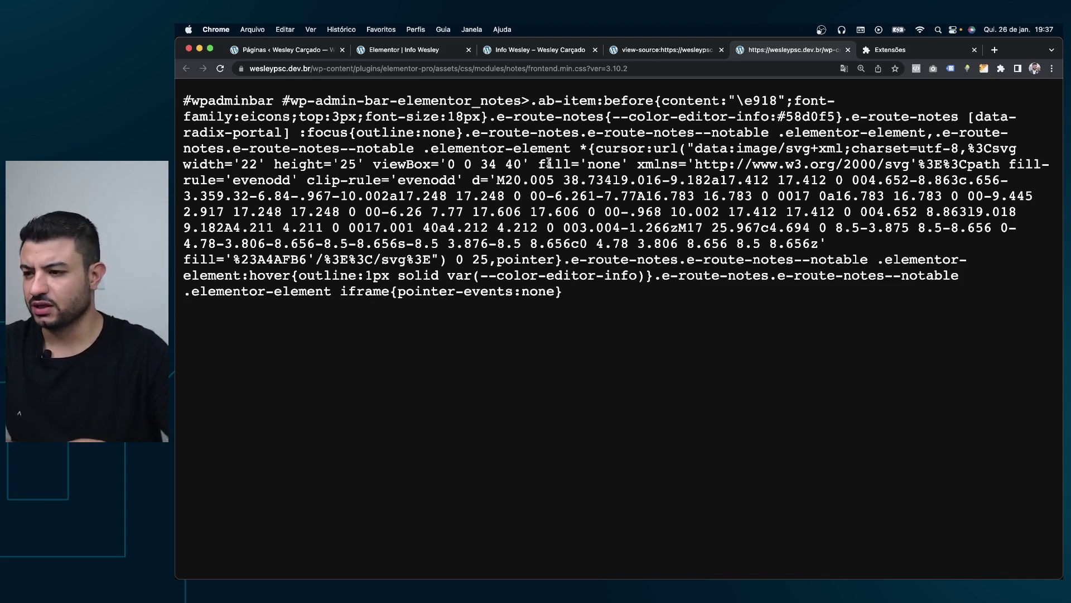
Step: Highlight the fill: none declaration in frontend.min.css
double_click(549, 163)
left_click(552, 163)
double_click(561, 162)
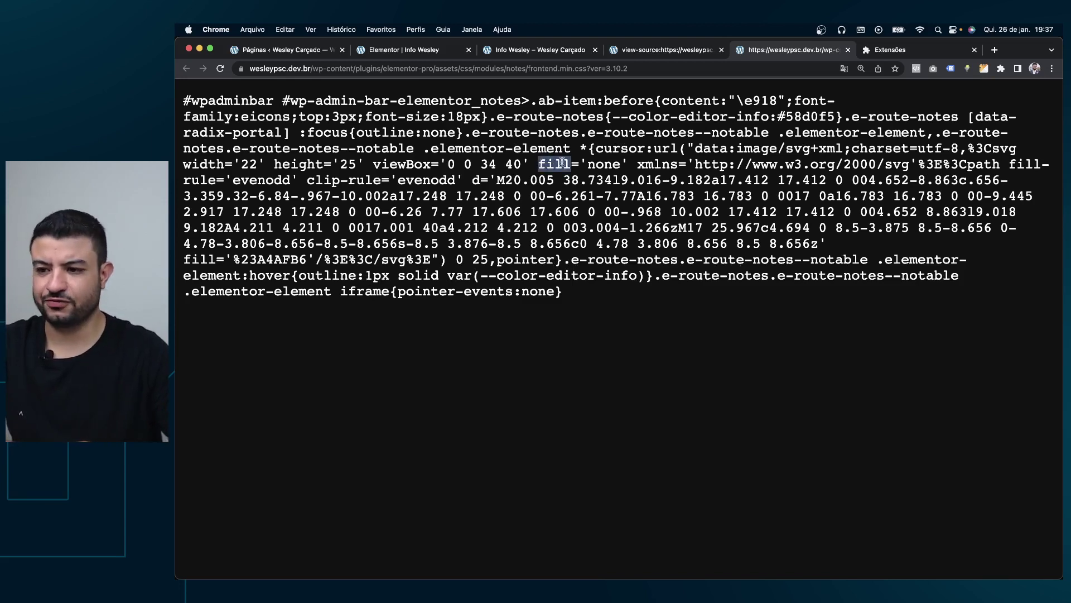
left_click(582, 164)
double_click(603, 164)
left_click_drag(605, 164, 585, 164)
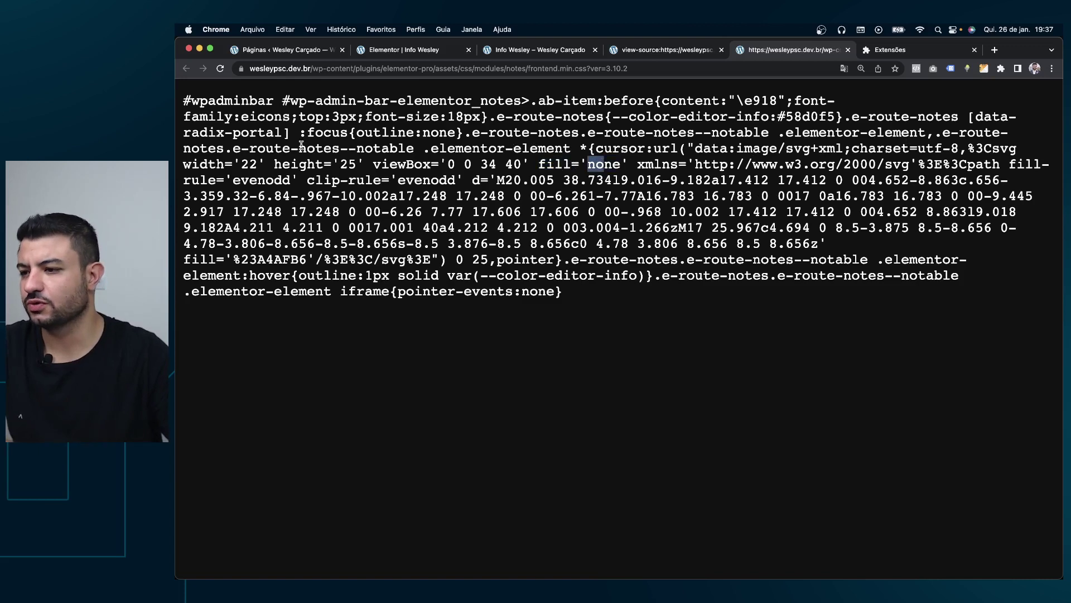
left_click(316, 130)
Step: Highlight the .e-route-notes [data-radix-portal] :focus selector and its outline:none declaration
double_click(324, 134)
left_click_drag(307, 132, 846, 119)
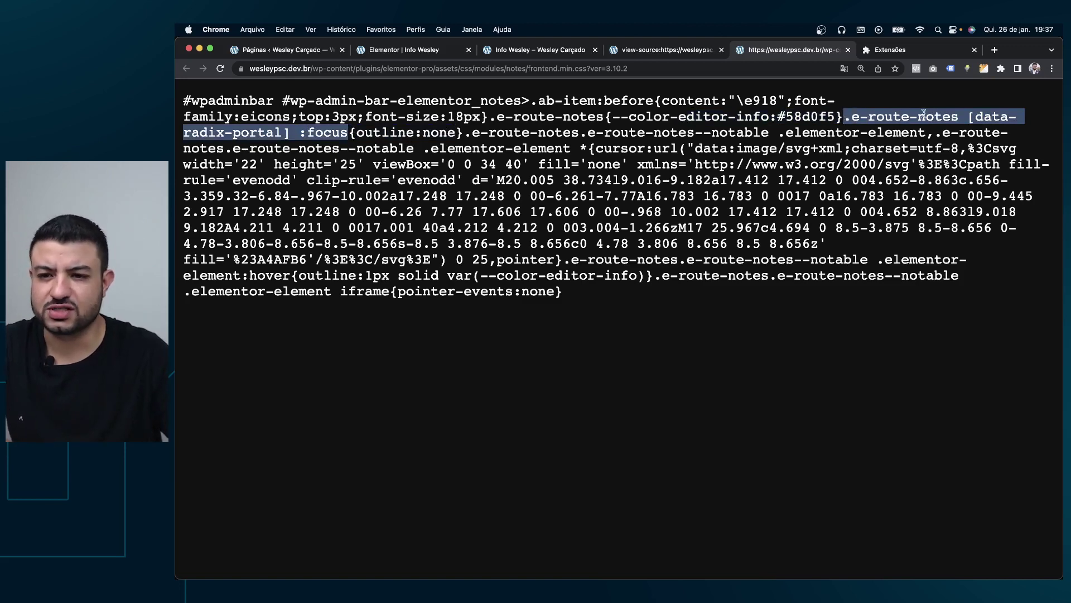
double_click(926, 117)
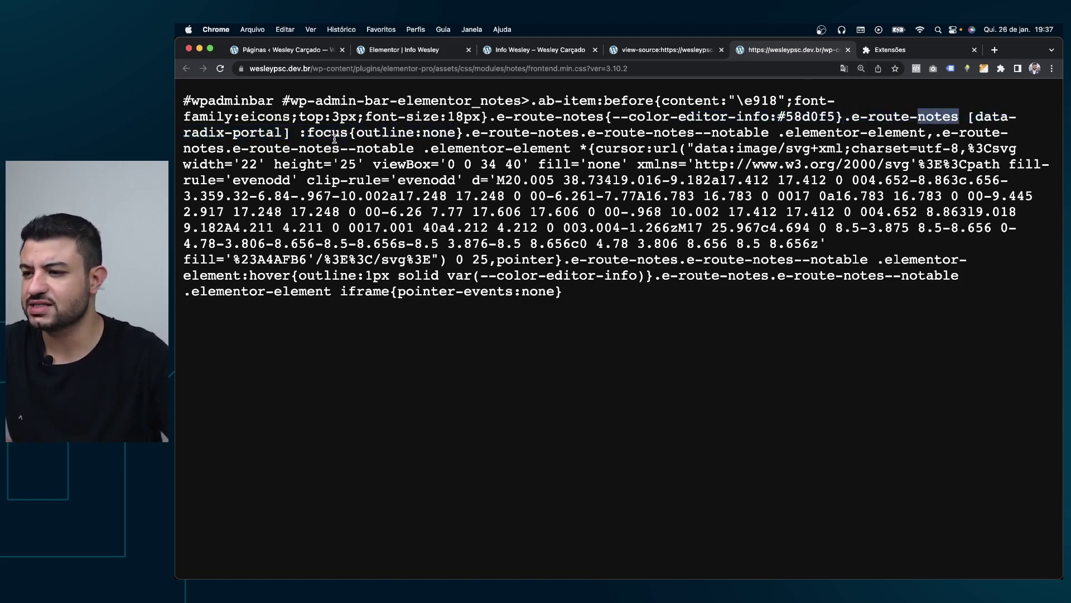
double_click(329, 132)
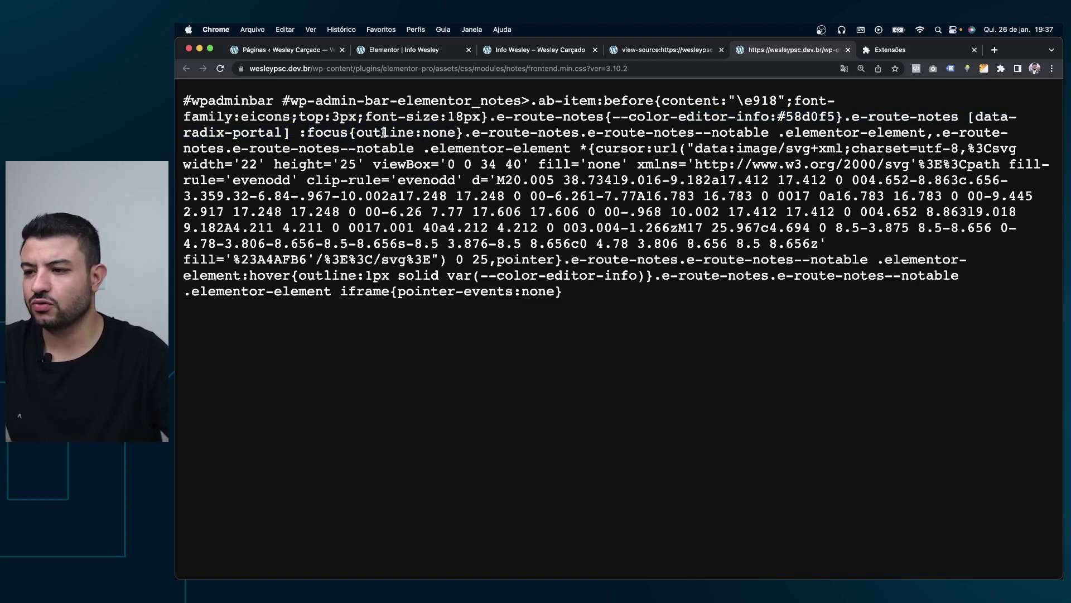
double_click(390, 132)
left_click(393, 131)
left_click_drag(416, 133, 361, 132)
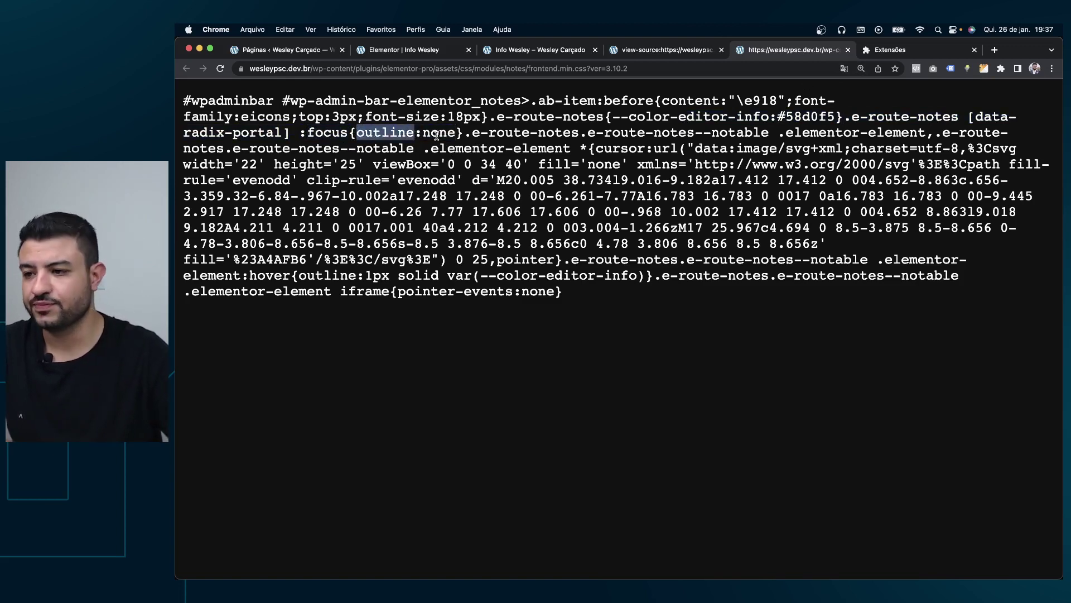
double_click(446, 134)
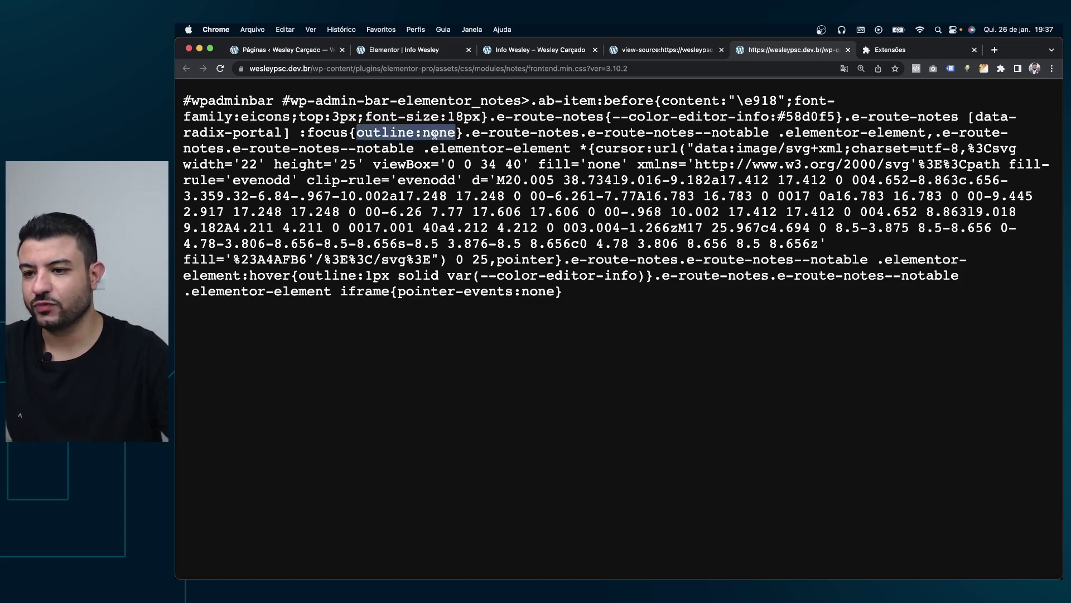
left_click(616, 151)
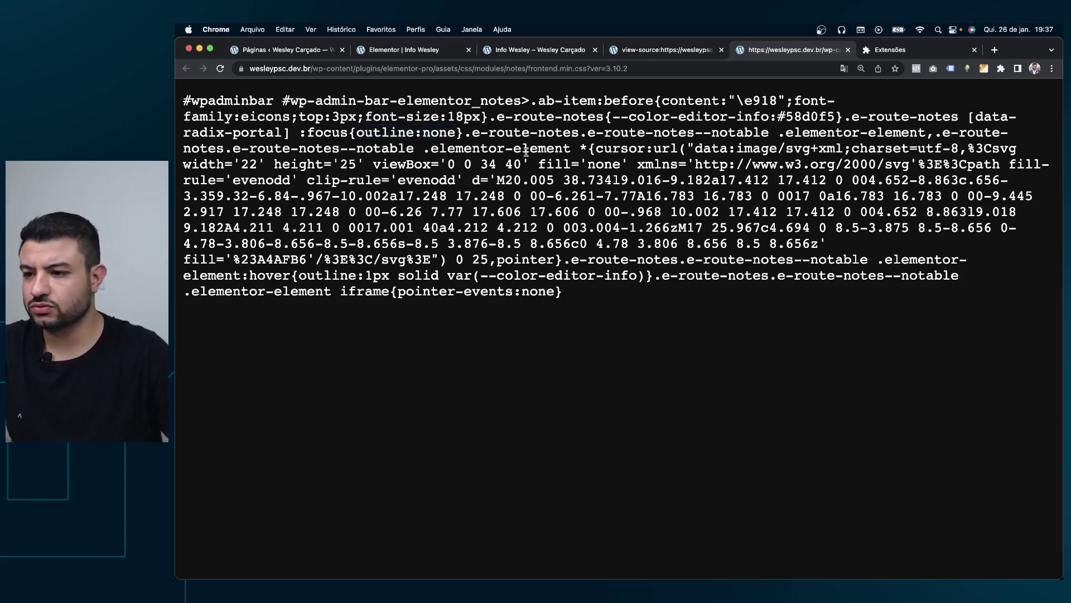
Step: Highlight the --notable selector and its cursor:url SVG value, then close the stylesheet tab
left_click_drag(339, 148, 642, 149)
left_click(605, 148)
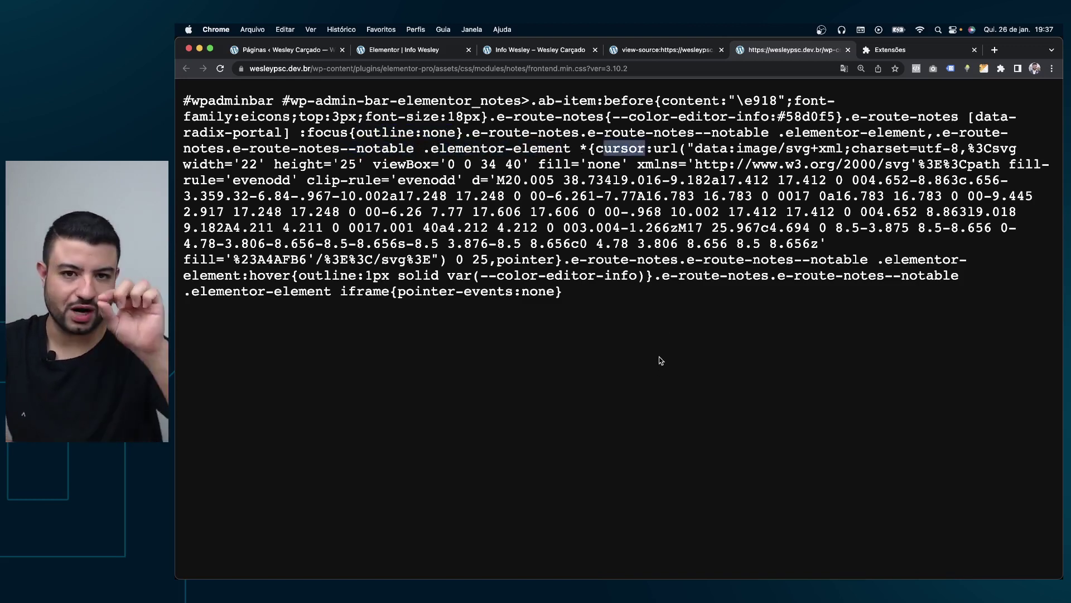
left_click(655, 148)
mouse_move(657, 148)
left_mouse_down()
mouse_move(831, 225)
mouse_move(821, 242)
left_mouse_up()
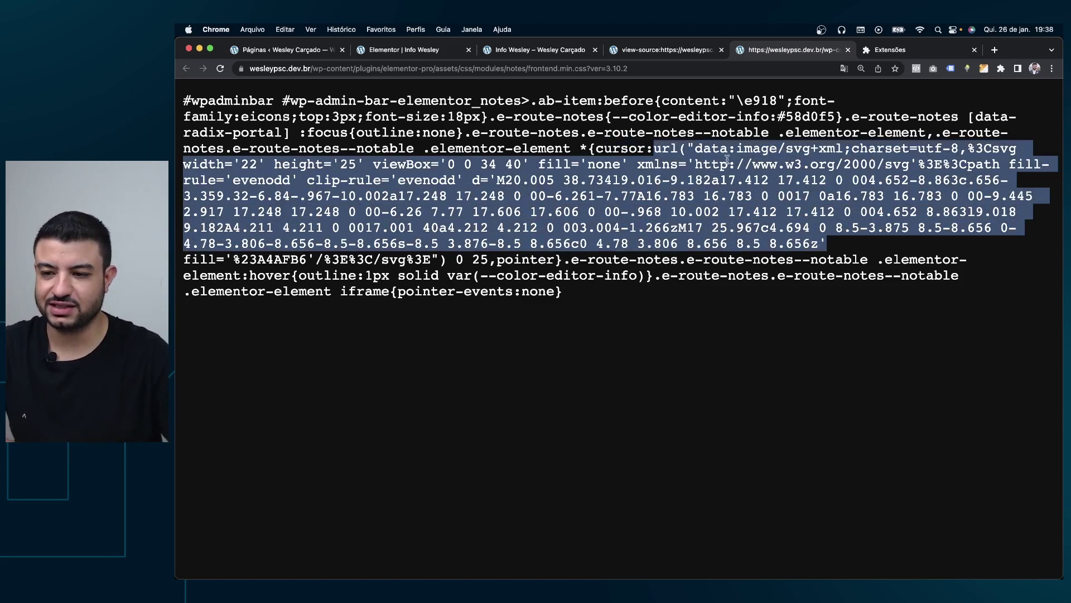
left_click(690, 162)
triple_click(614, 146)
left_click(611, 147)
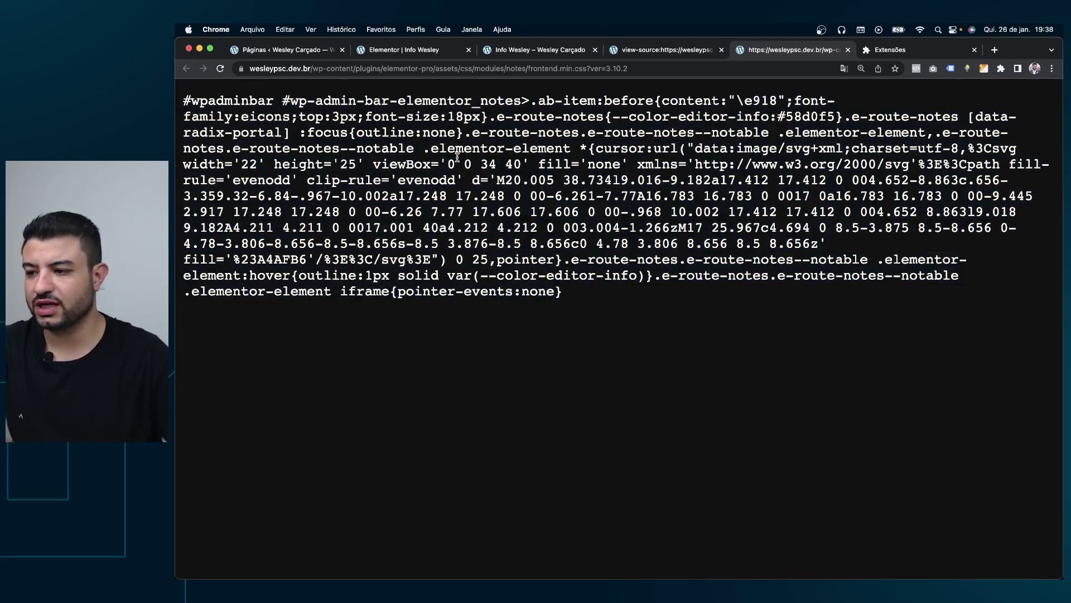
left_click(849, 50)
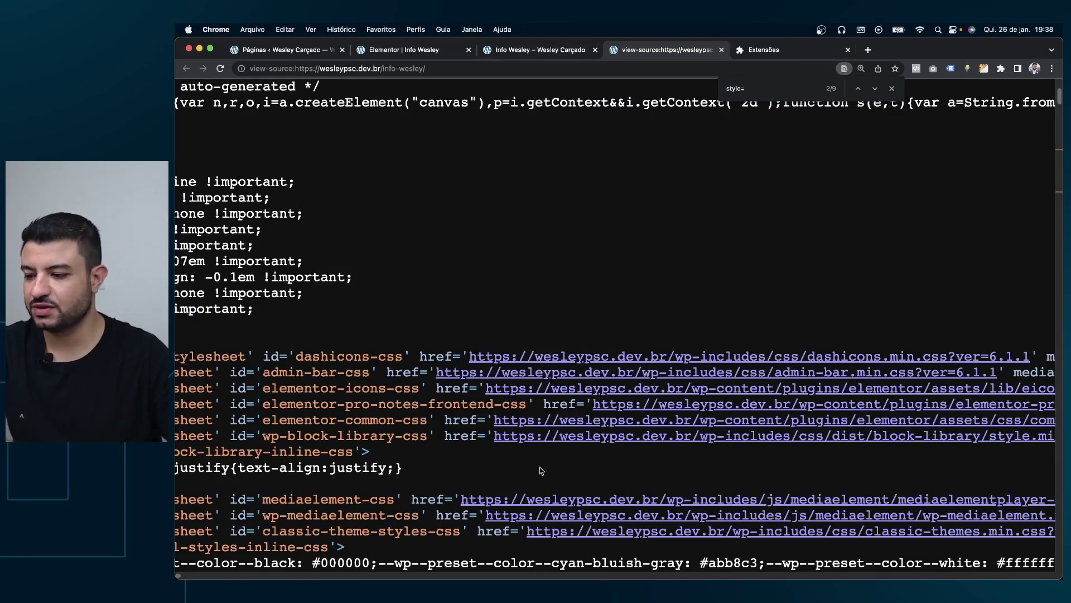
Step: Scroll to the stylesheet links and open classic-themes.min.css
scroll(618, 447, "down", 5)
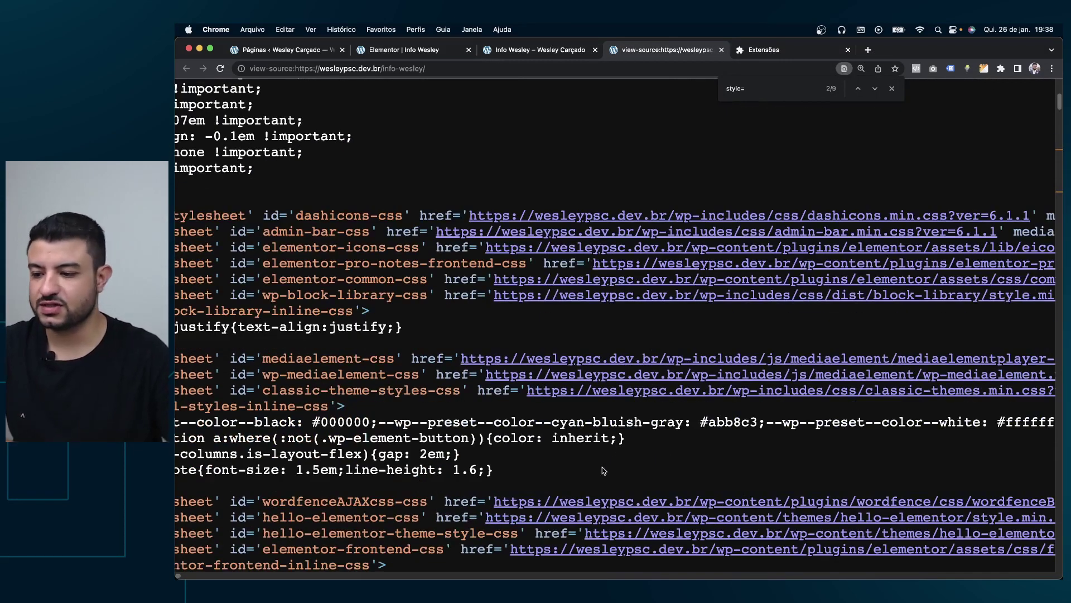
scroll(503, 441, "right", 3)
scroll(508, 429, "right", 2)
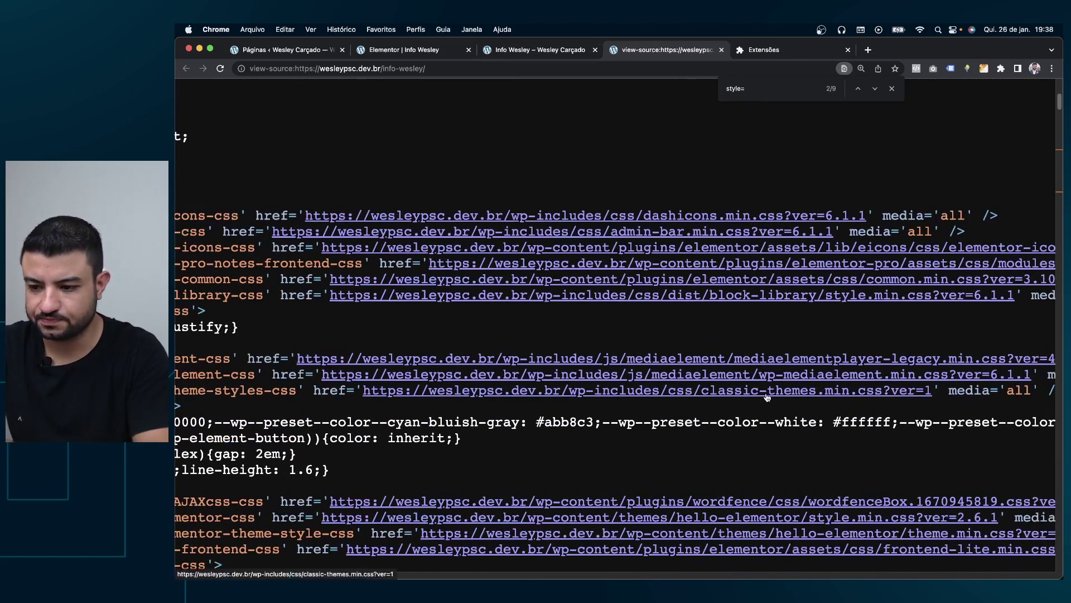
scroll(767, 396, "right", 1)
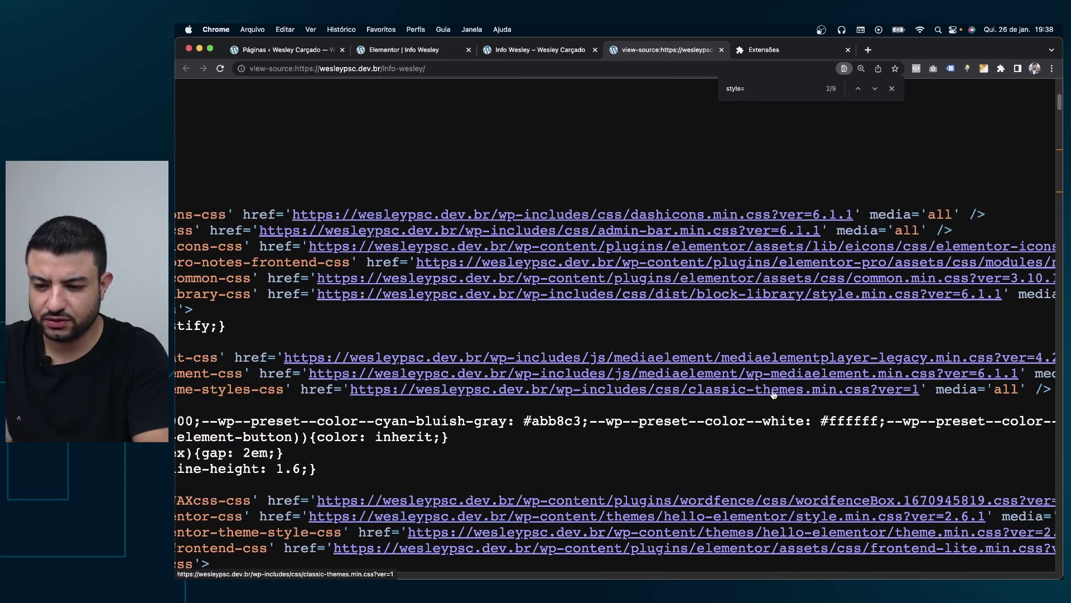
scroll(773, 395, "down", 1)
left_click(773, 379)
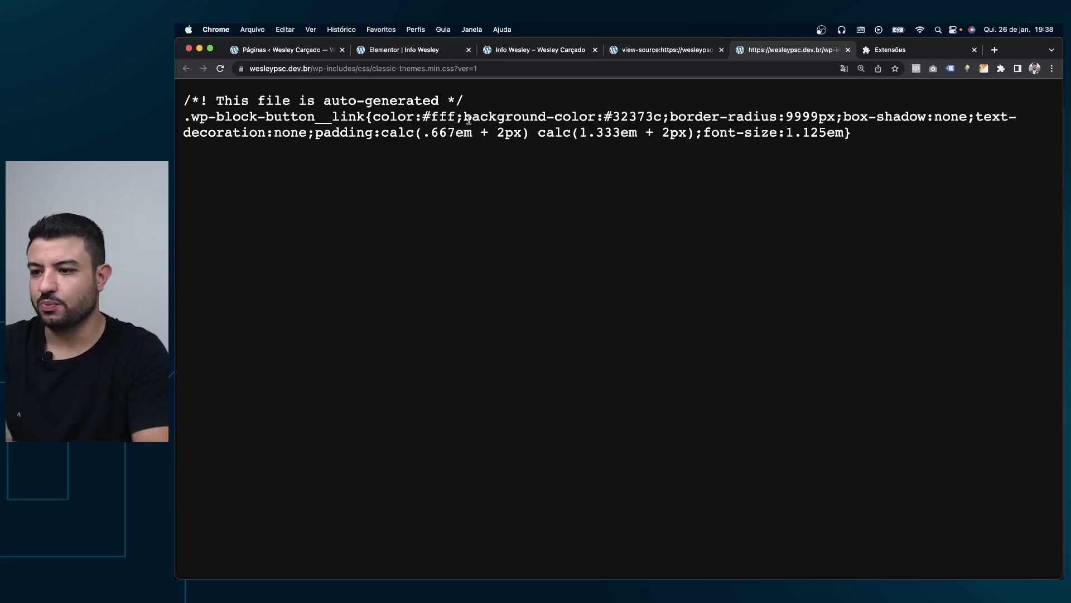
Step: Highlight its background-color #32373c, border-radius and box-shadow:none rules, then close it and the source tab
left_click_drag(469, 116, 573, 125)
left_click(582, 125)
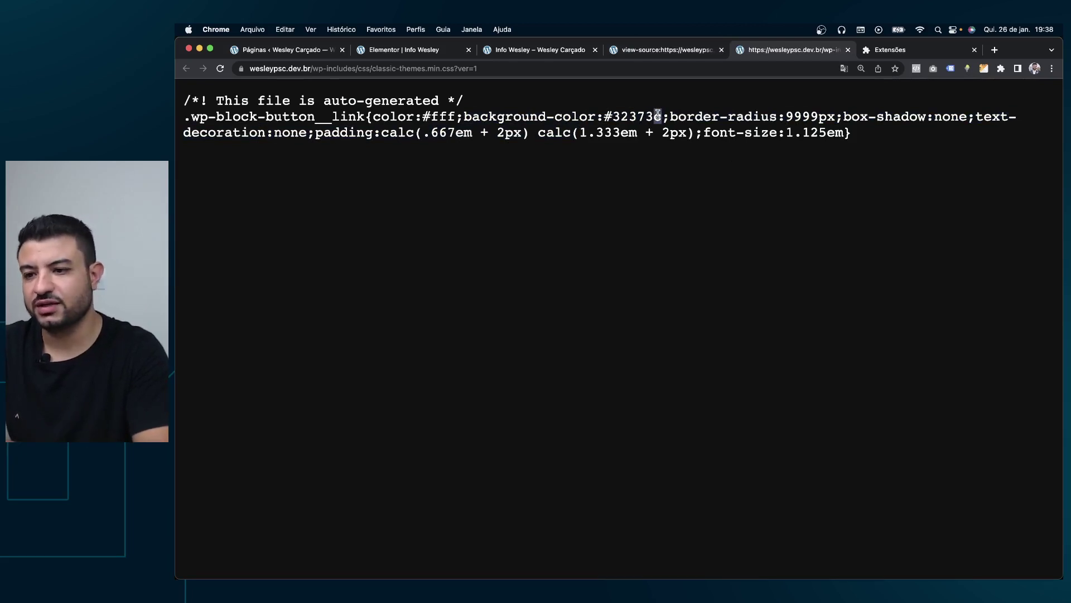
left_click_drag(662, 116, 604, 116)
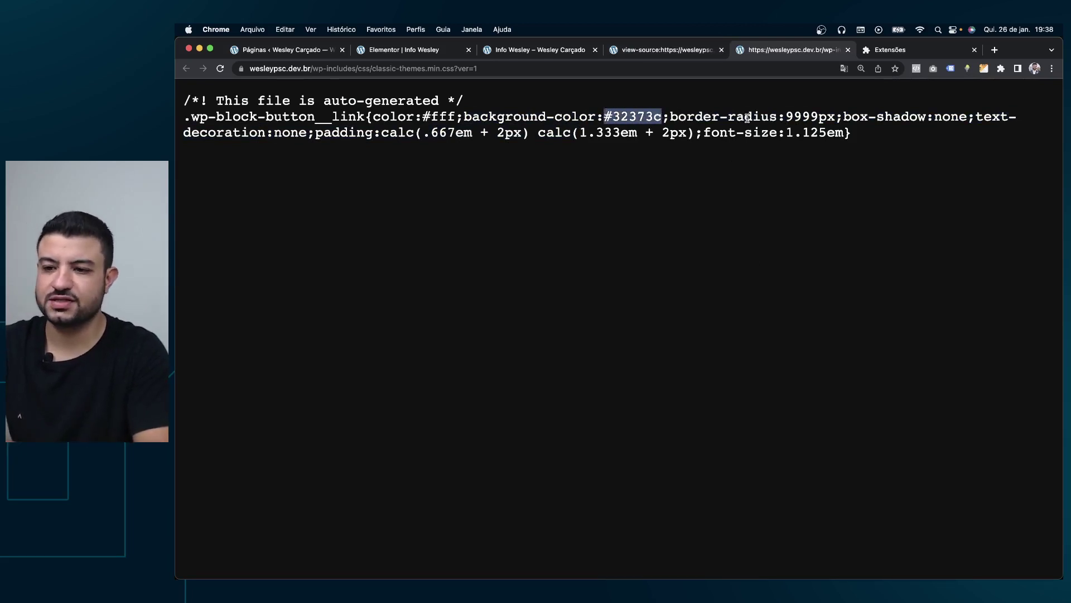
left_click_drag(686, 116, 754, 116)
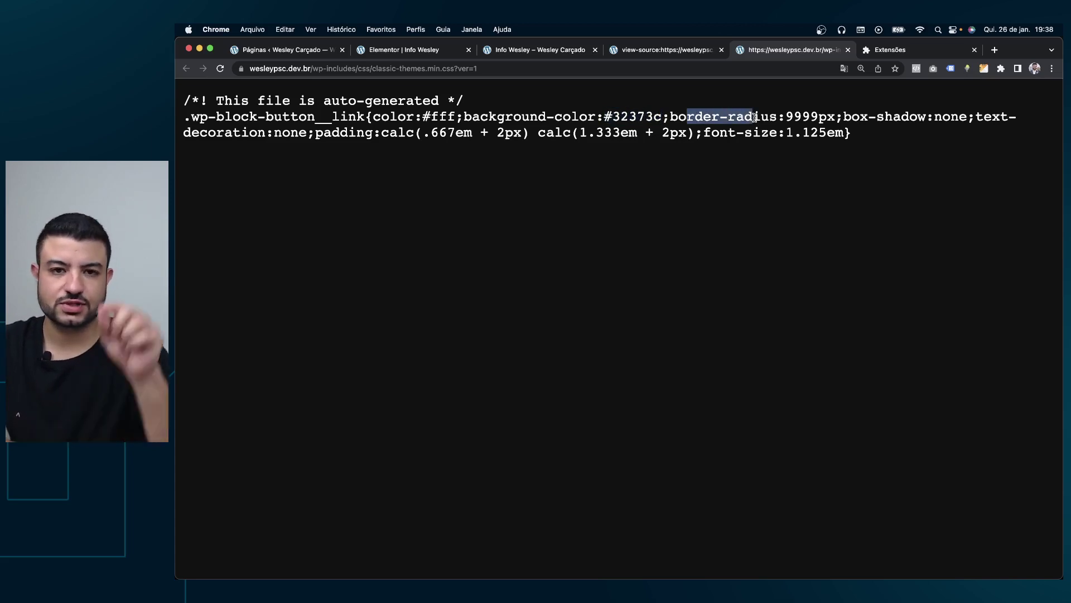
left_click(798, 115)
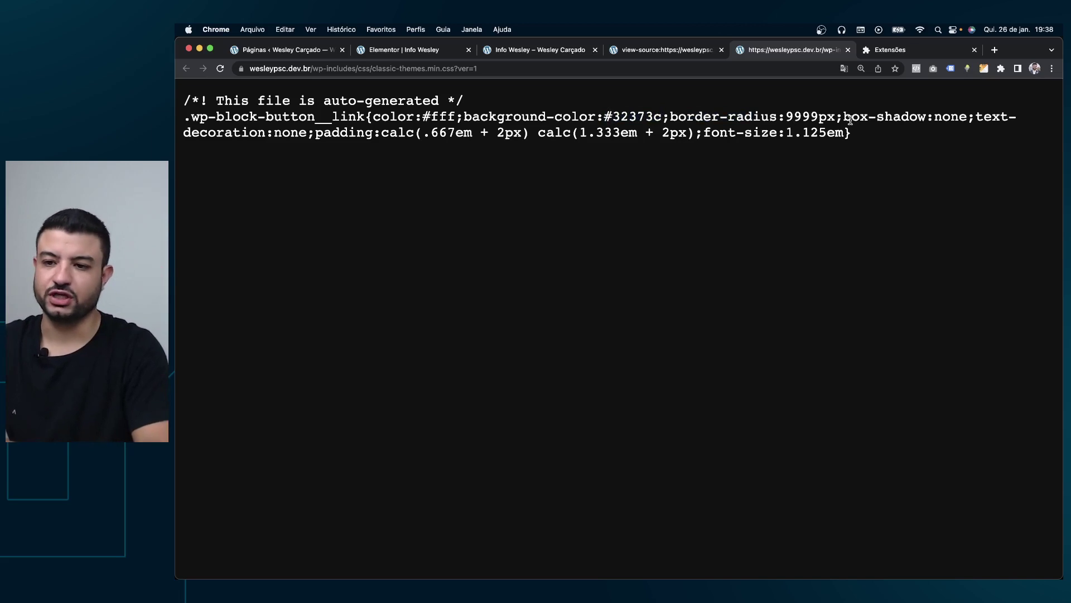
mouse_move(846, 118)
left_mouse_down()
mouse_move(929, 117)
mouse_move(877, 117)
left_mouse_up()
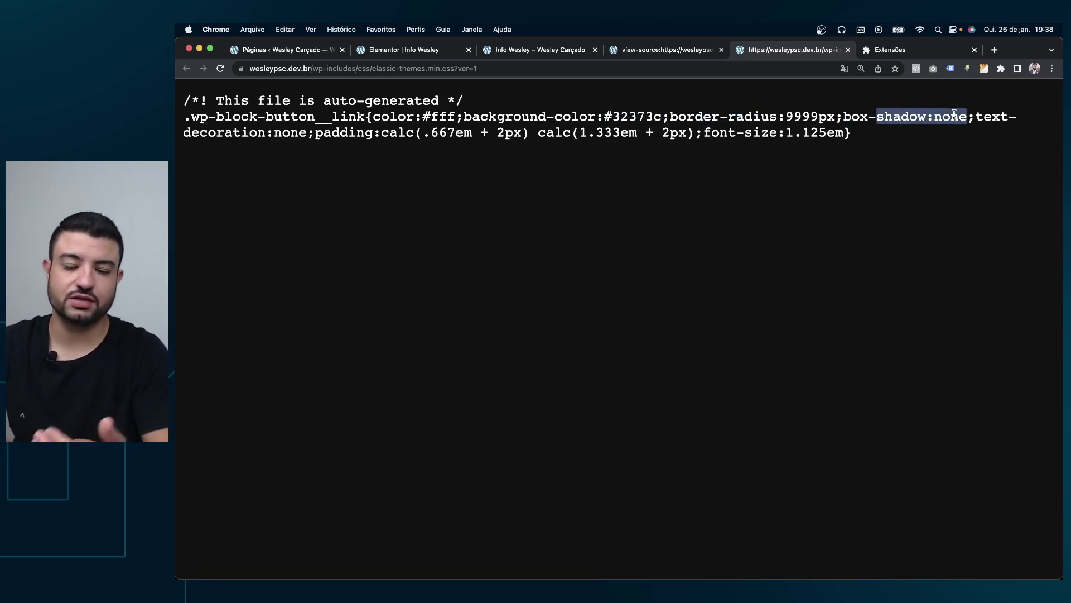
left_click(848, 49)
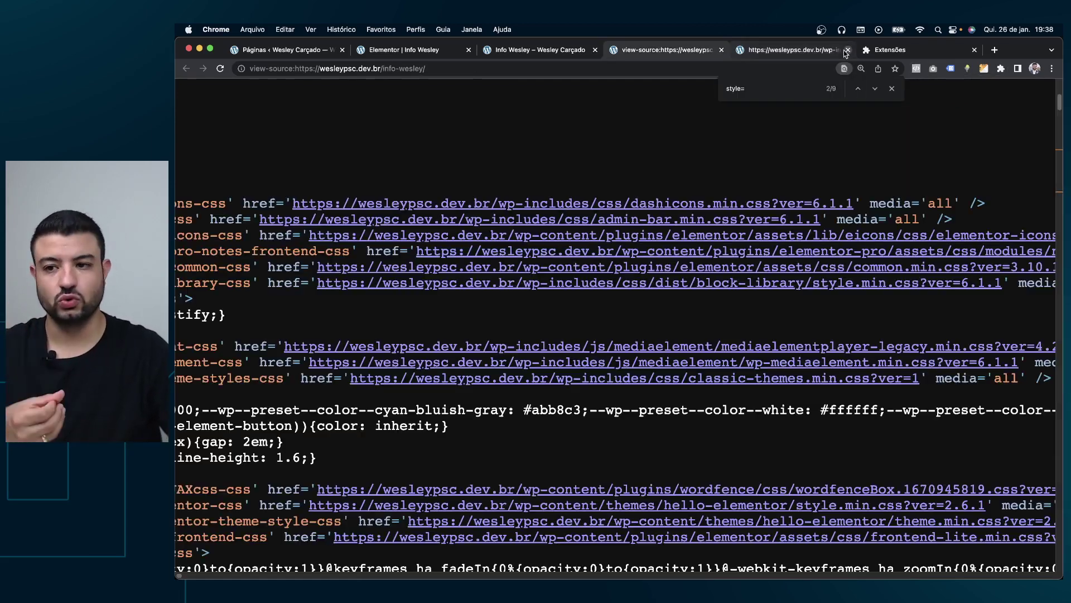
left_click(721, 49)
Step: Close the extensions tab, reset zoom to 100%, and return to the WordPress Páginas tab
left_click(721, 49)
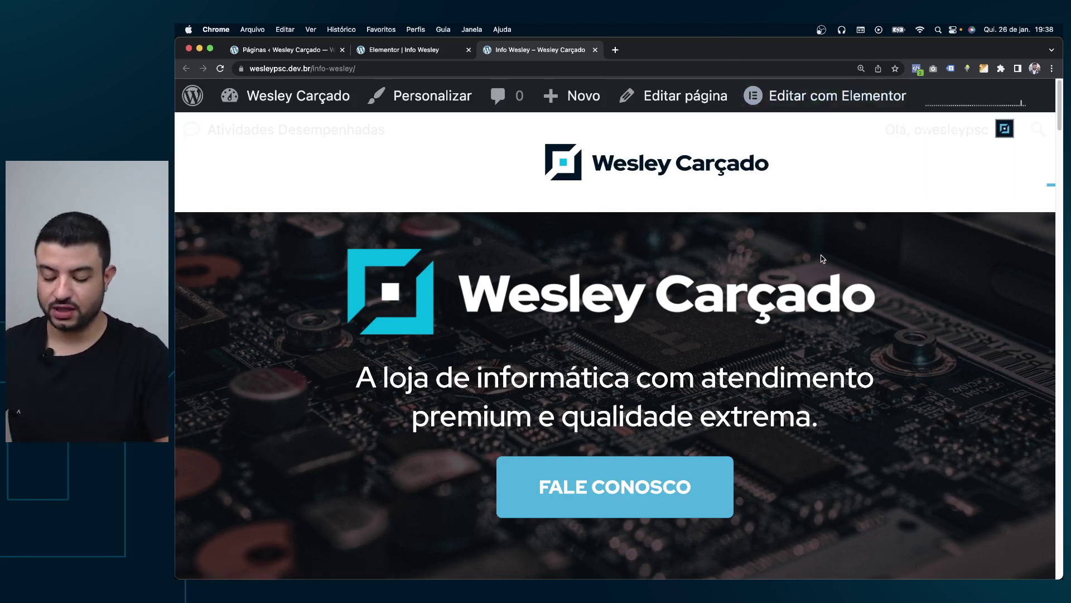
key("super+0")
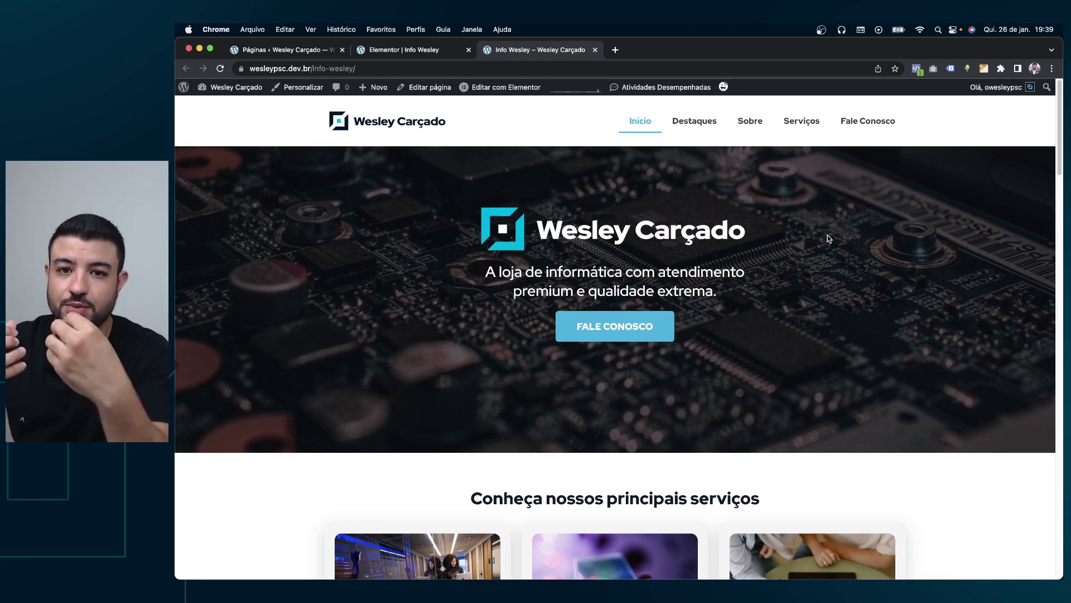
left_click(268, 50)
Step: Open the theme Customizer via Aparência > Personalizar in the admin sidebar
right_click(261, 315)
key("Escape")
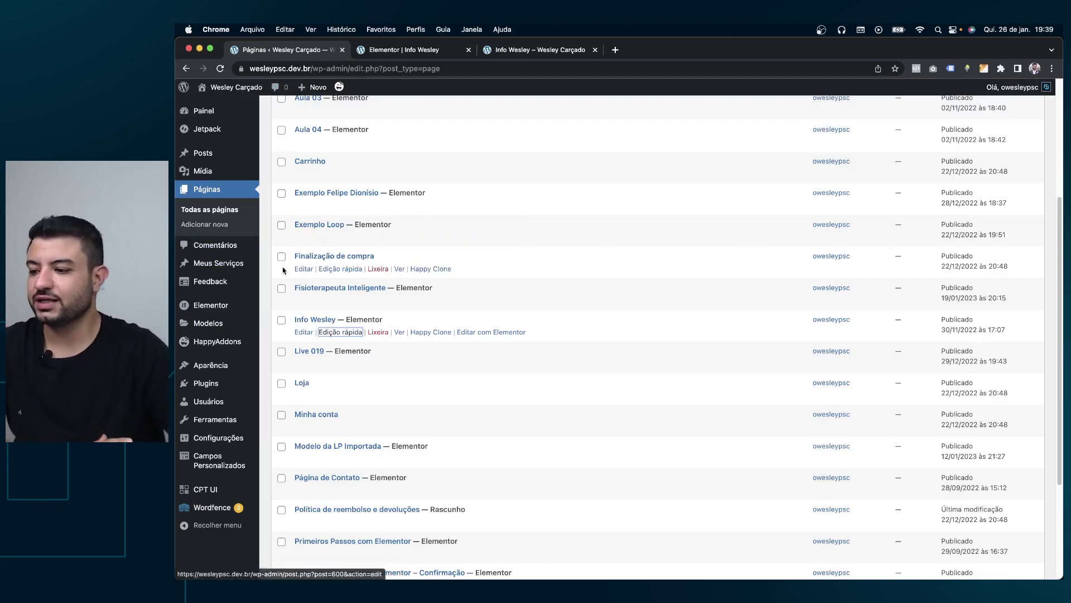
mouse_move(211, 364)
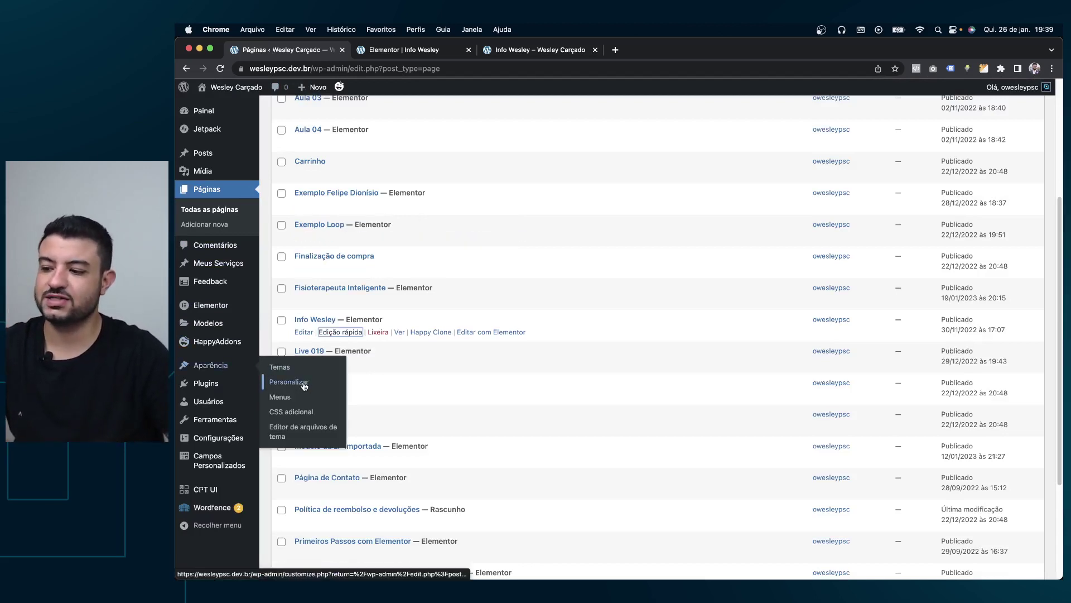
left_click(306, 386)
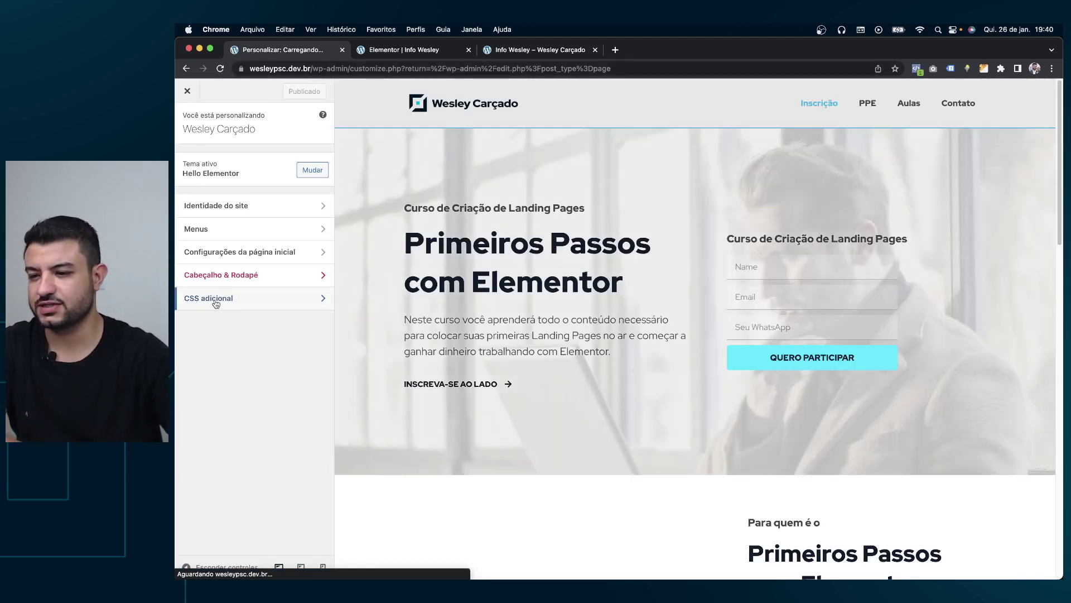
Step: Open the CSS adicional section of the Customizer
left_click(216, 298)
scroll(235, 305, "down", 3)
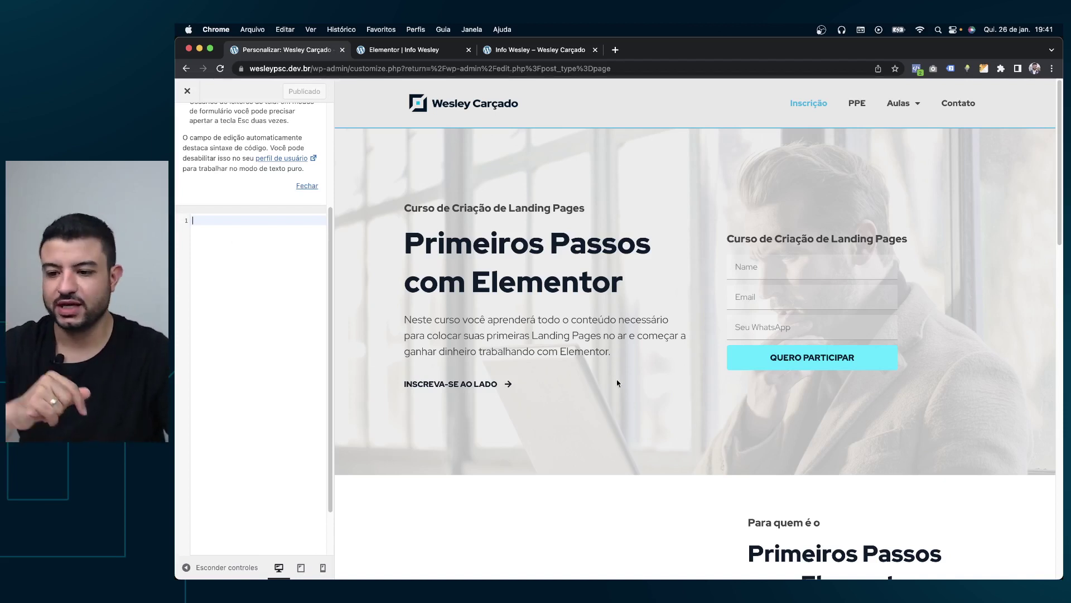
scroll(778, 374, "down", 6)
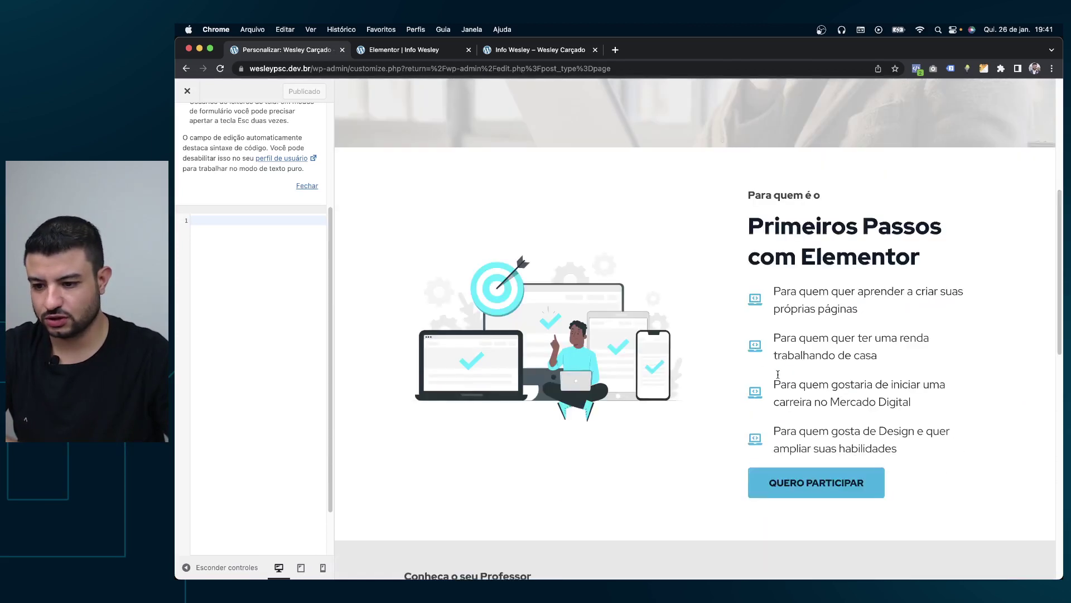
scroll(778, 375, "down", 3)
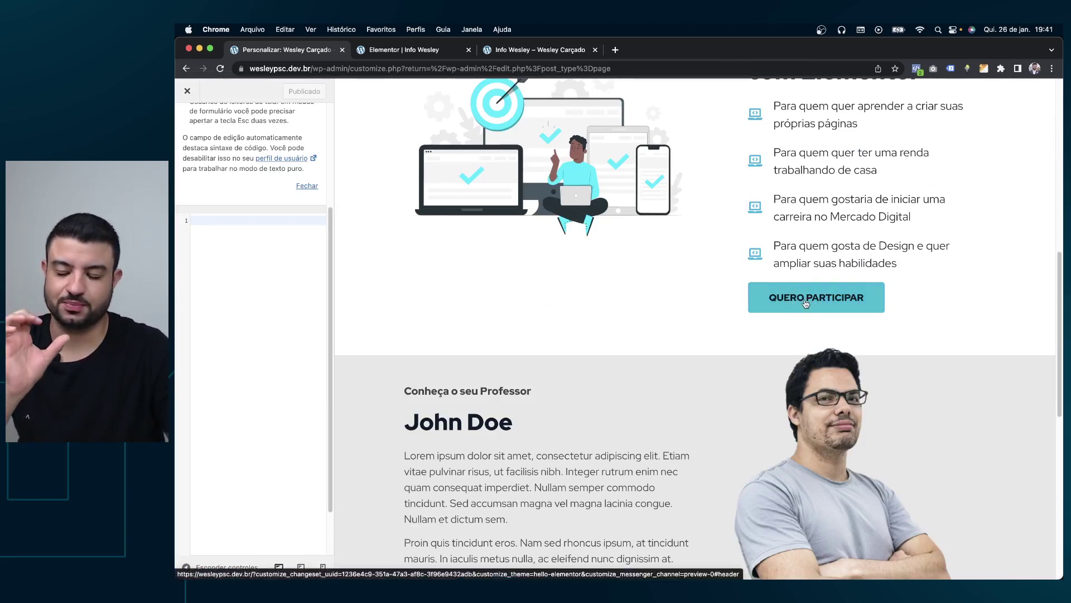
scroll(805, 301, "up", 1)
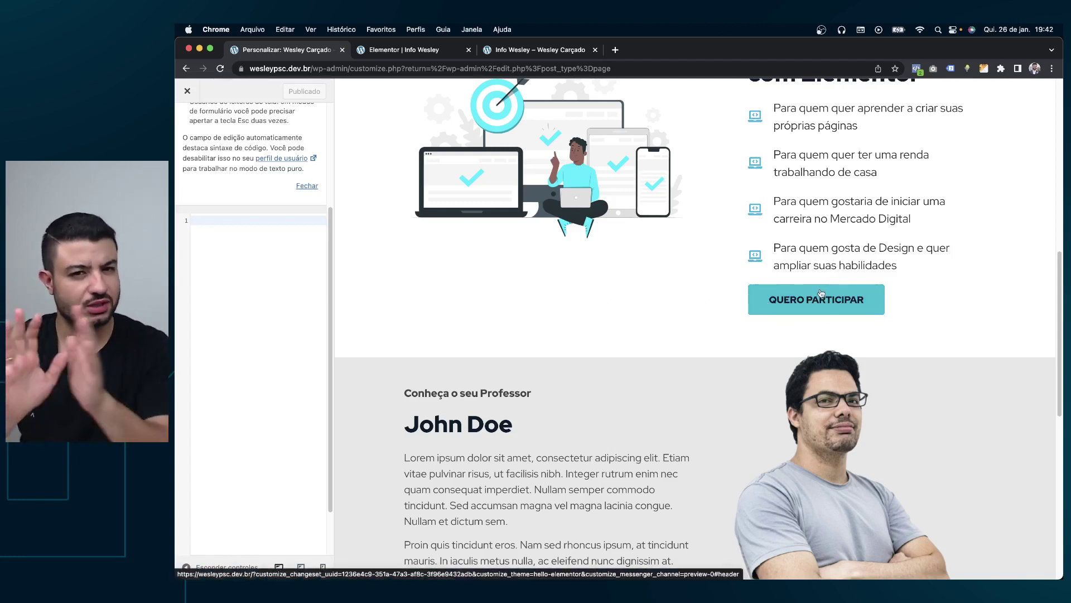
Step: Type the link rule a{ color: #fff; } and start adding !important in the CSS editor
type("a{")
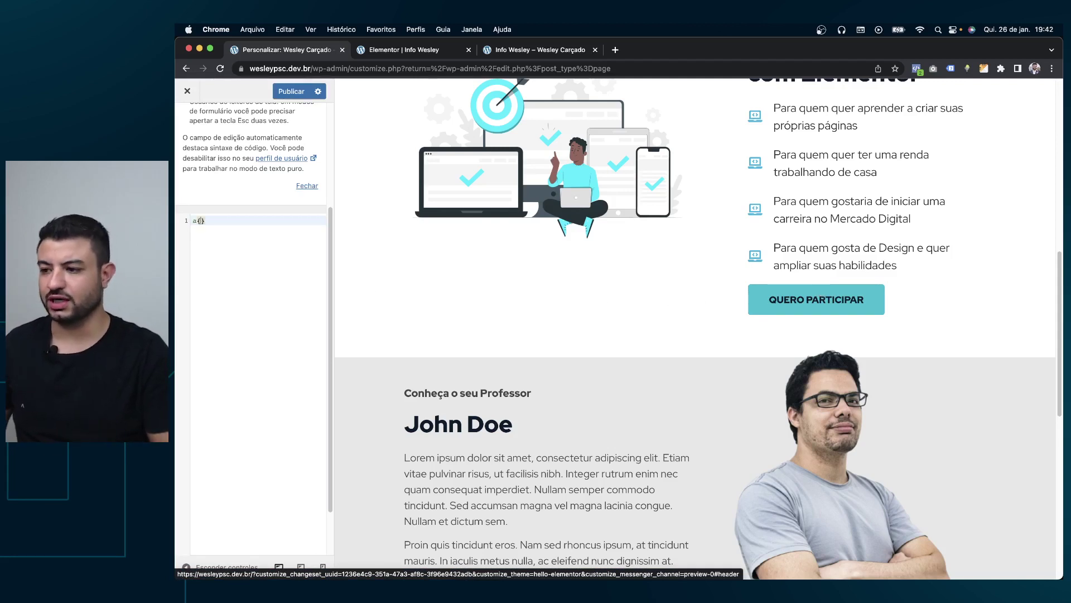
key("Return")
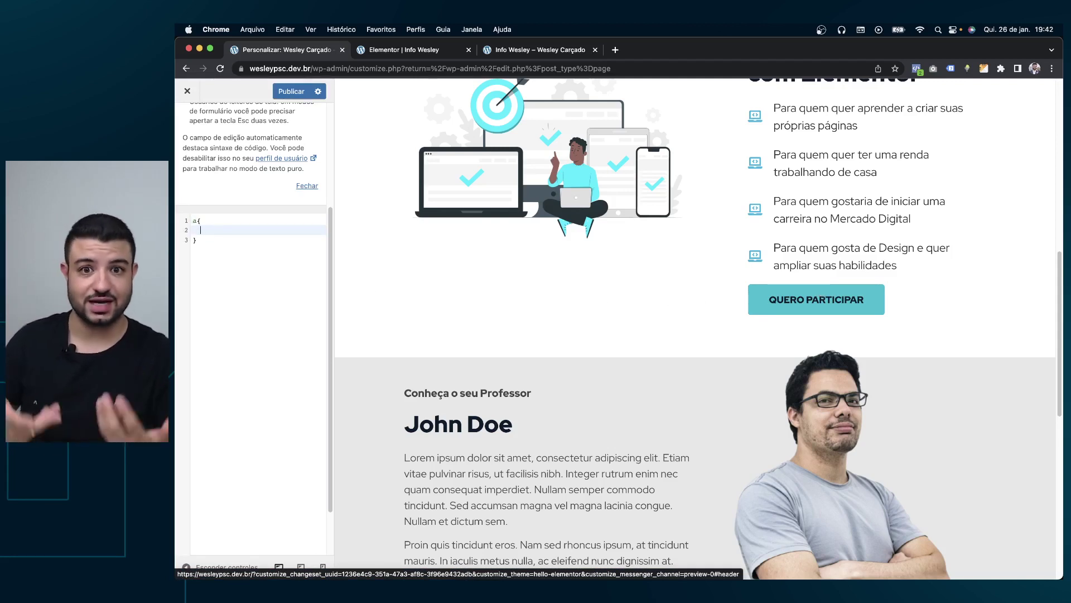
type("color")
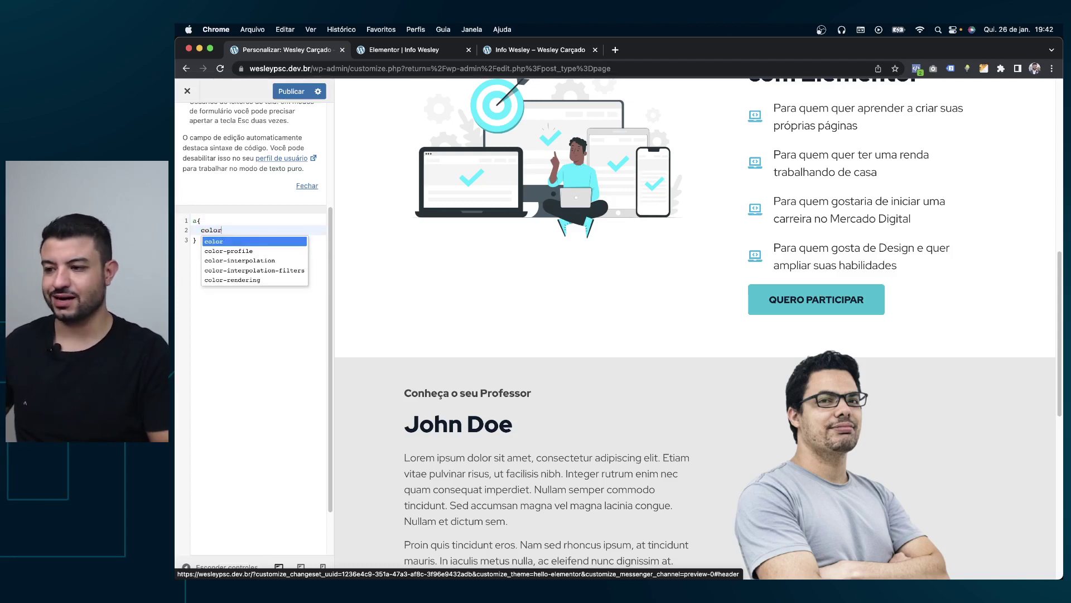
type(": ")
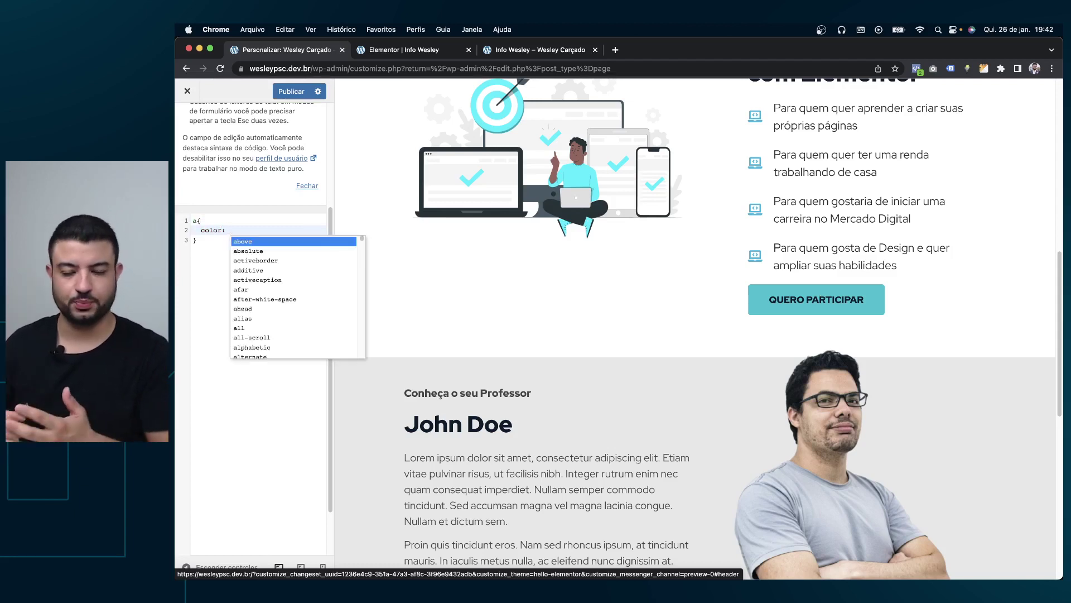
type("#fff")
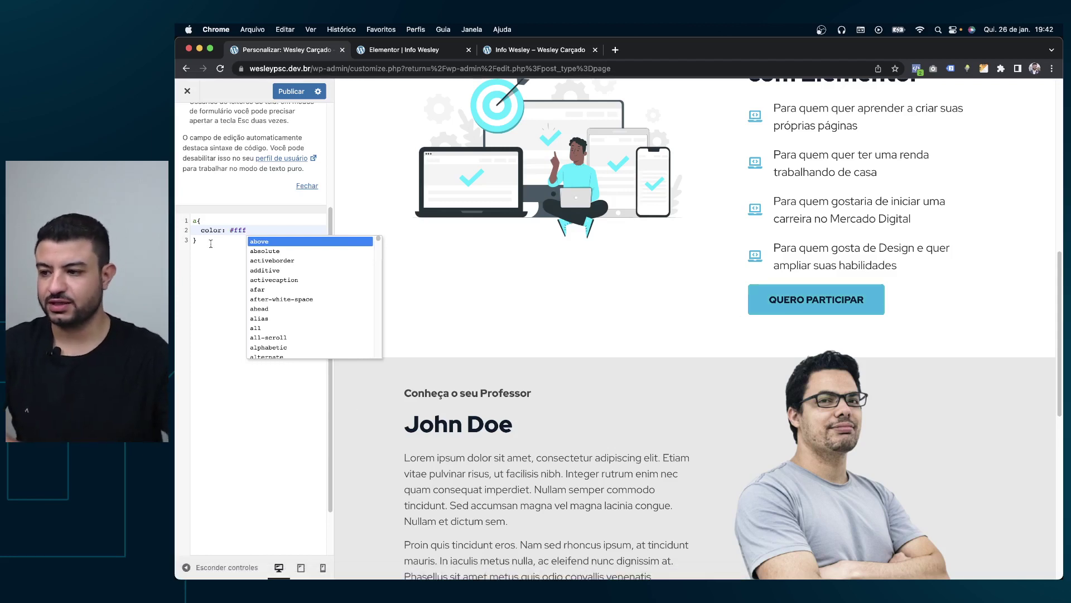
key("Escape")
type(";")
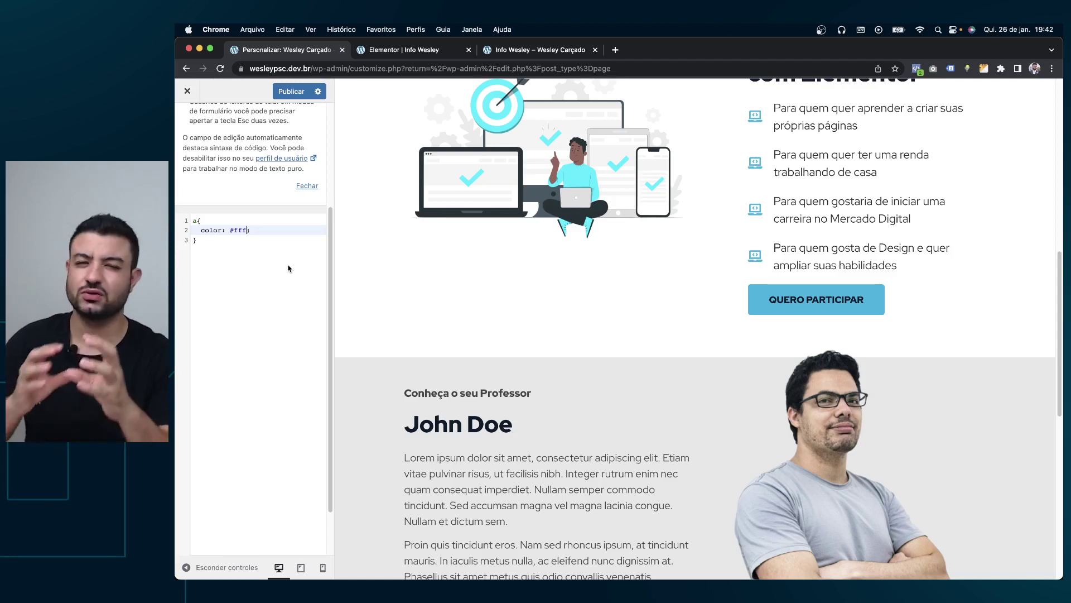
type("!")
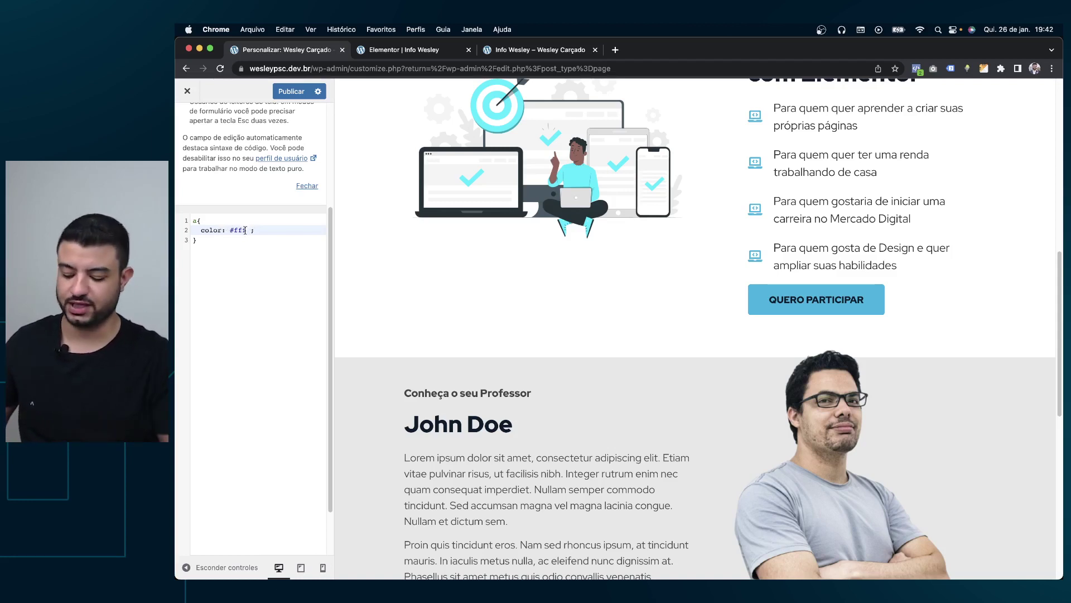
type("importa")
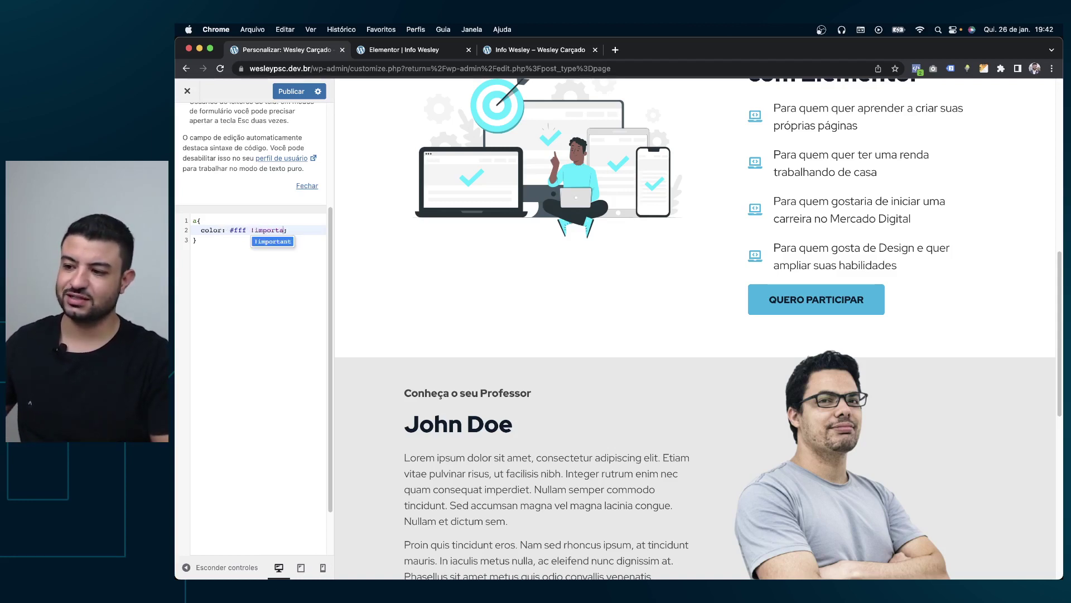
type("t")
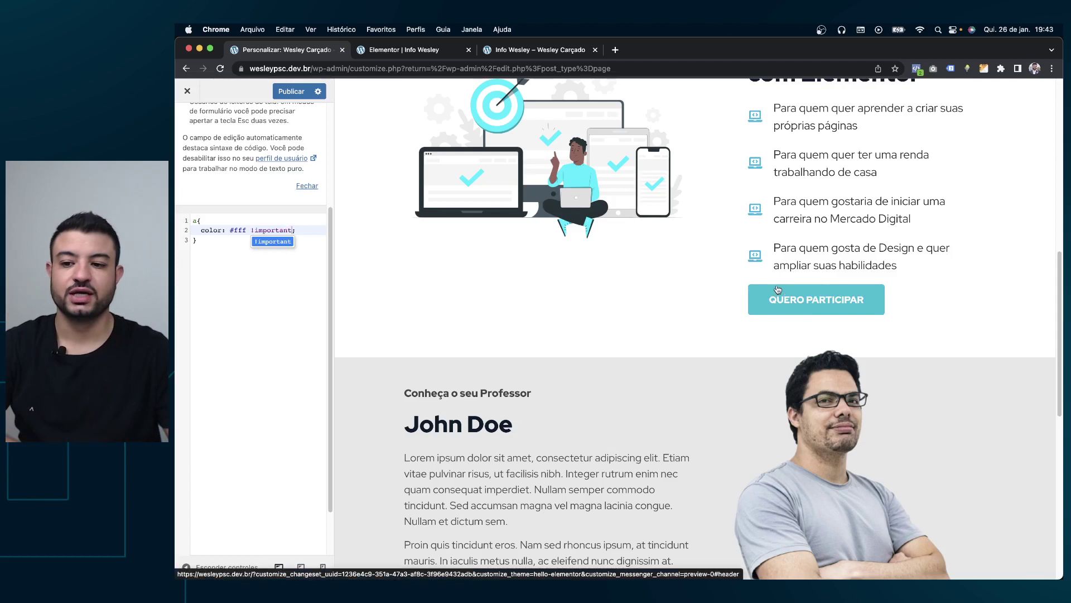
Step: Remove and re-add the !important flag after #fff in the link rule
left_click(266, 271)
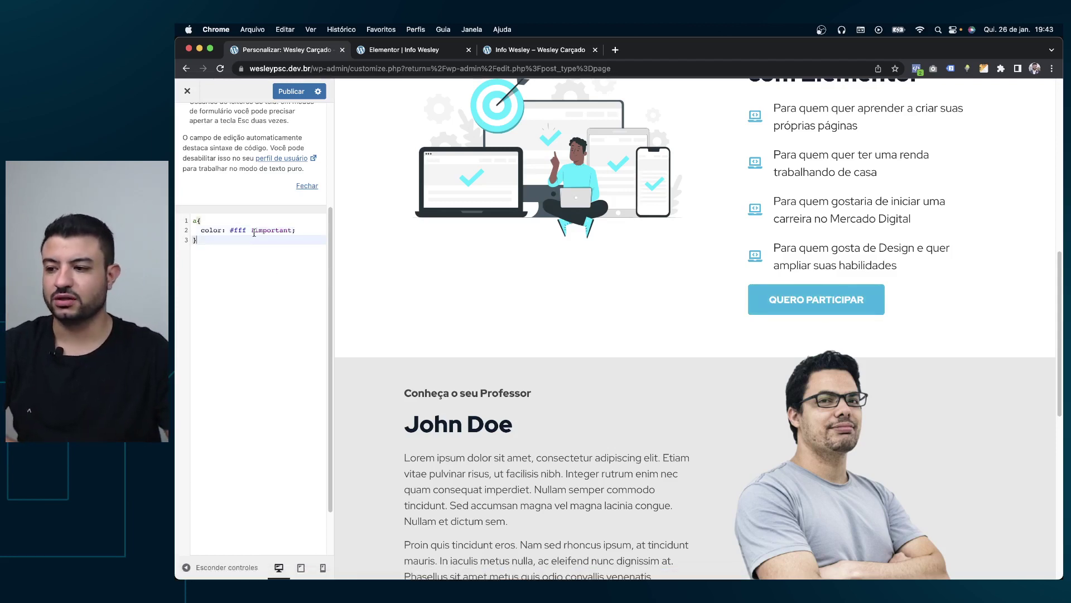
left_click_drag(192, 220, 199, 220)
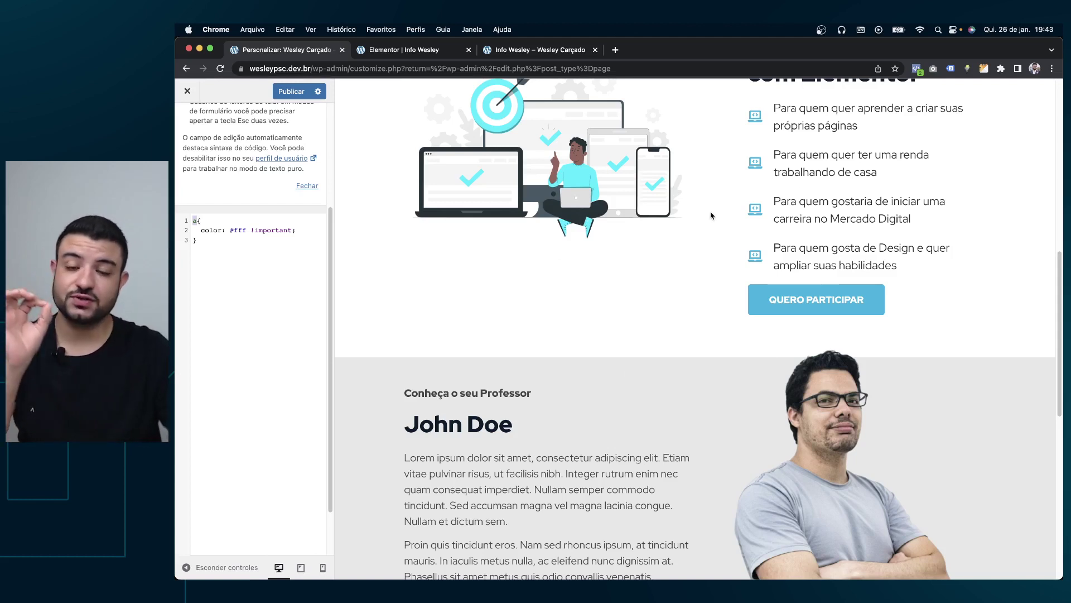
left_click_drag(293, 230, 248, 230)
key("BackSpace")
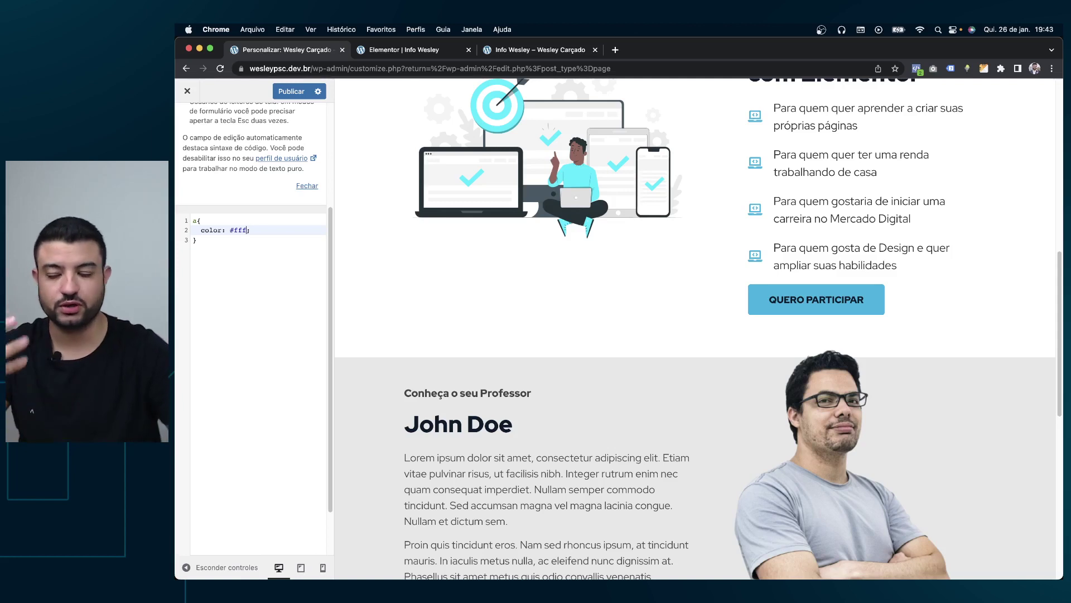
left_click(246, 230)
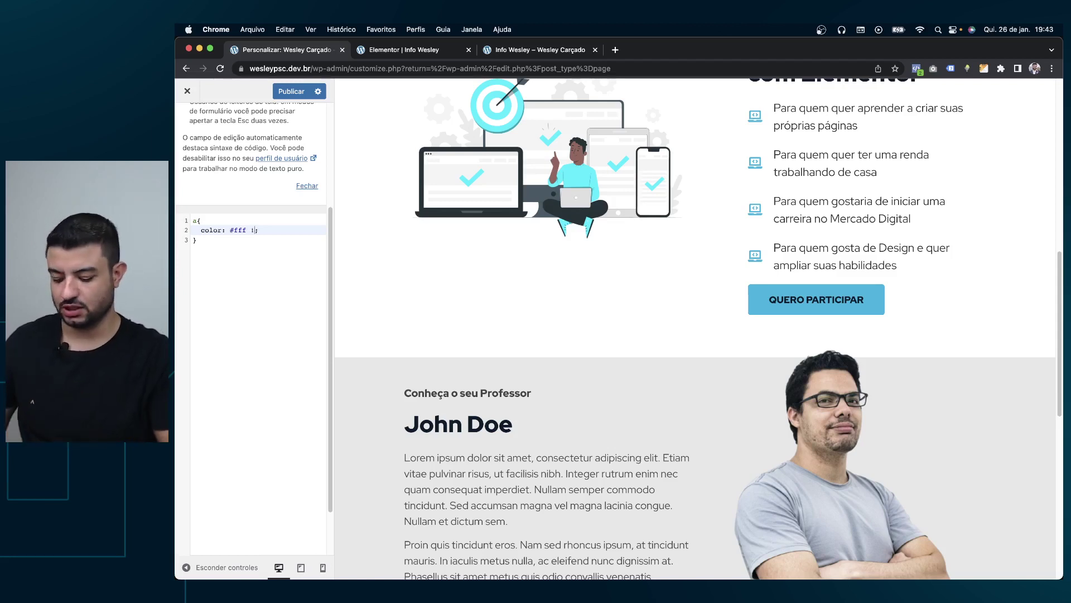
type("important;")
key("Return")
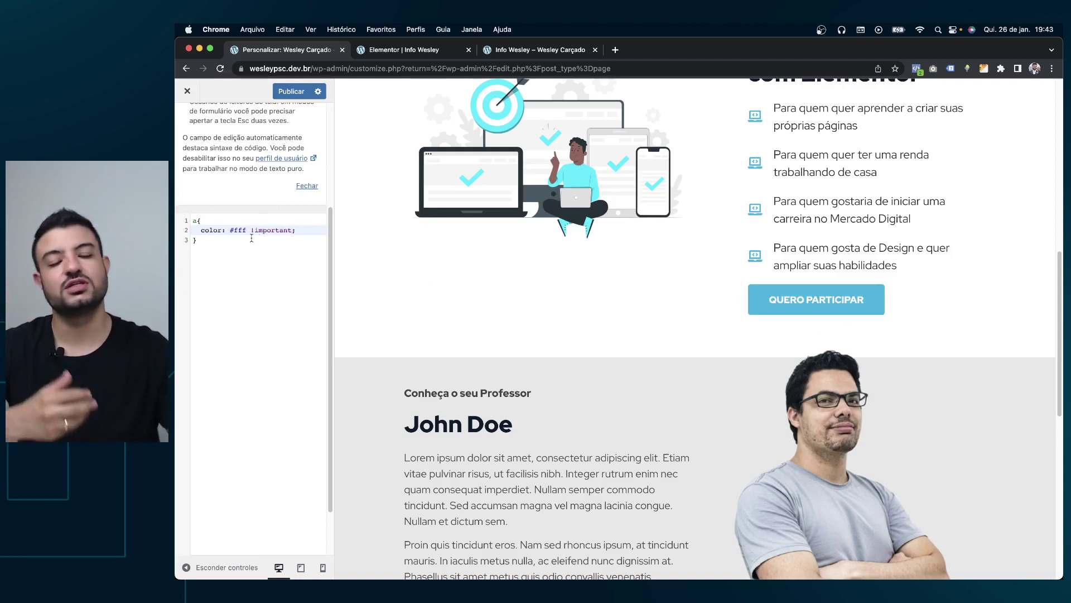
left_click(240, 267)
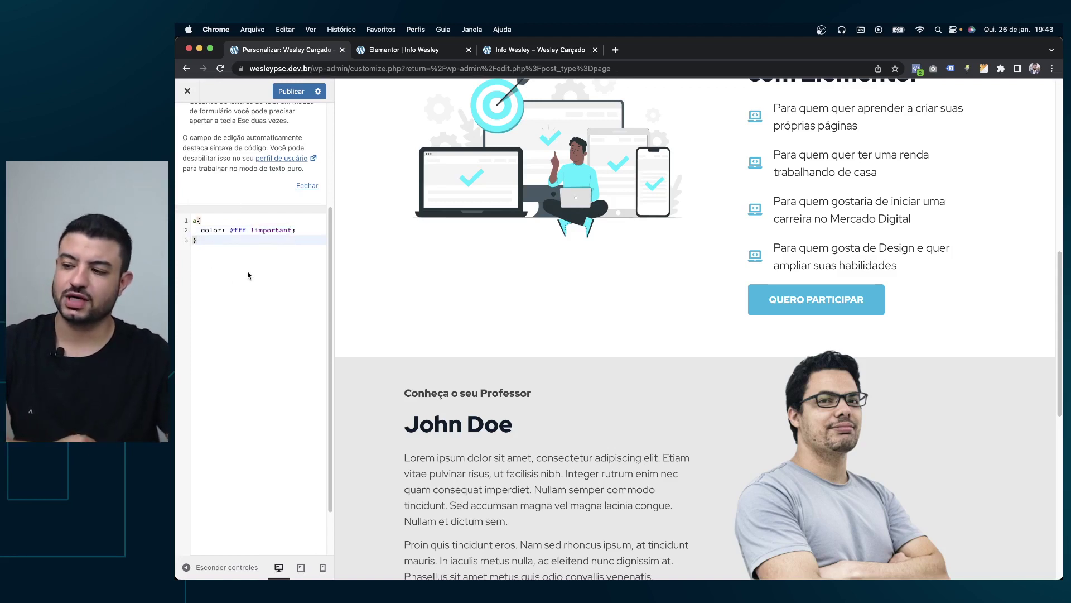
Step: Select the whole three-line a{ color: #fff !important; } rule and delete it
scroll(248, 275, "up", 5)
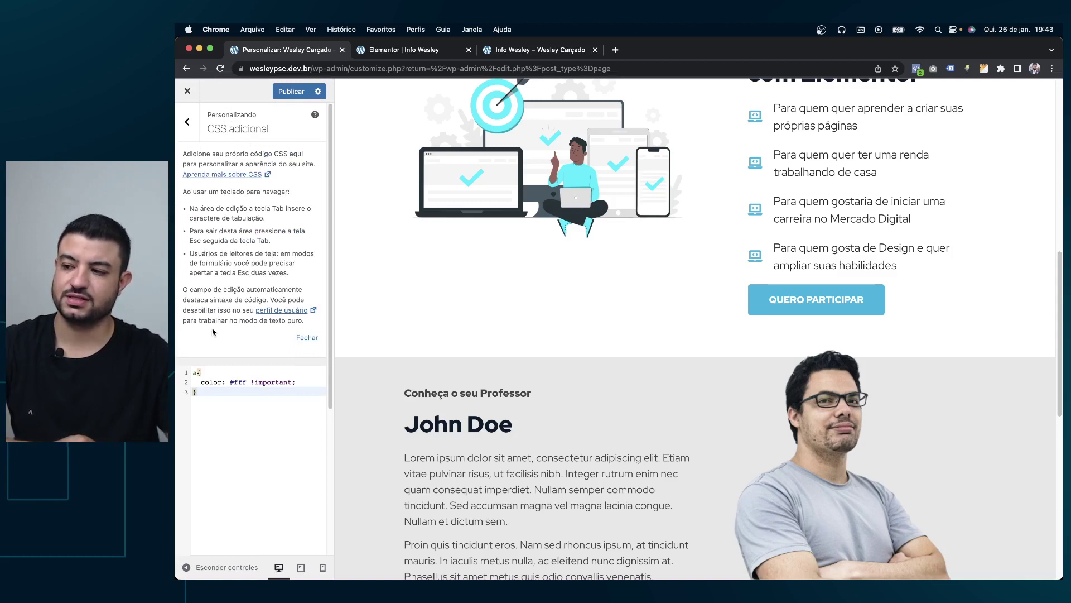
left_click_drag(204, 414, 190, 355)
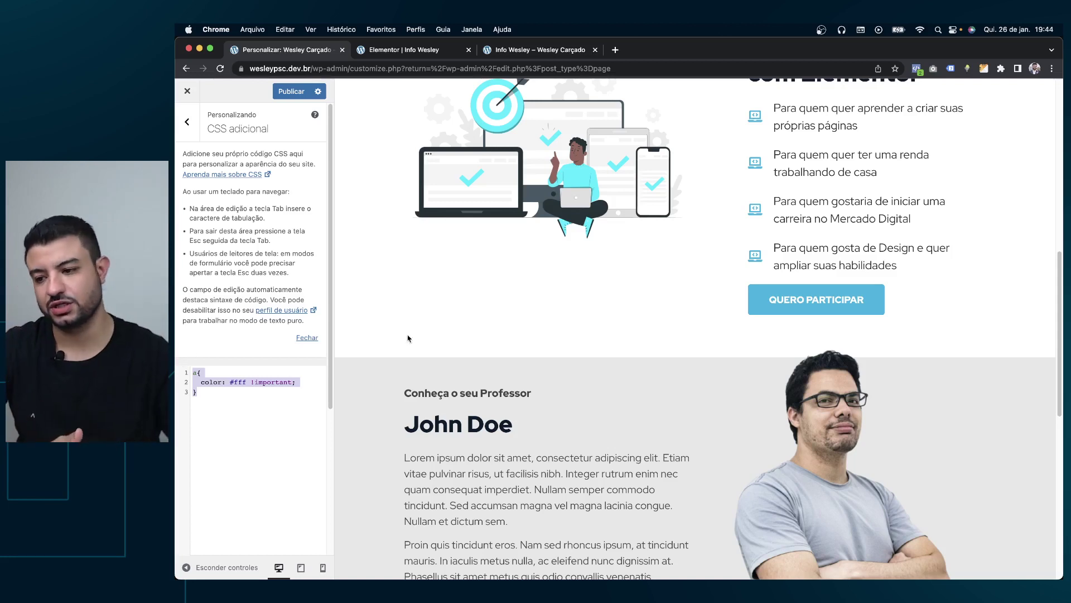
left_click_drag(229, 400, 193, 368)
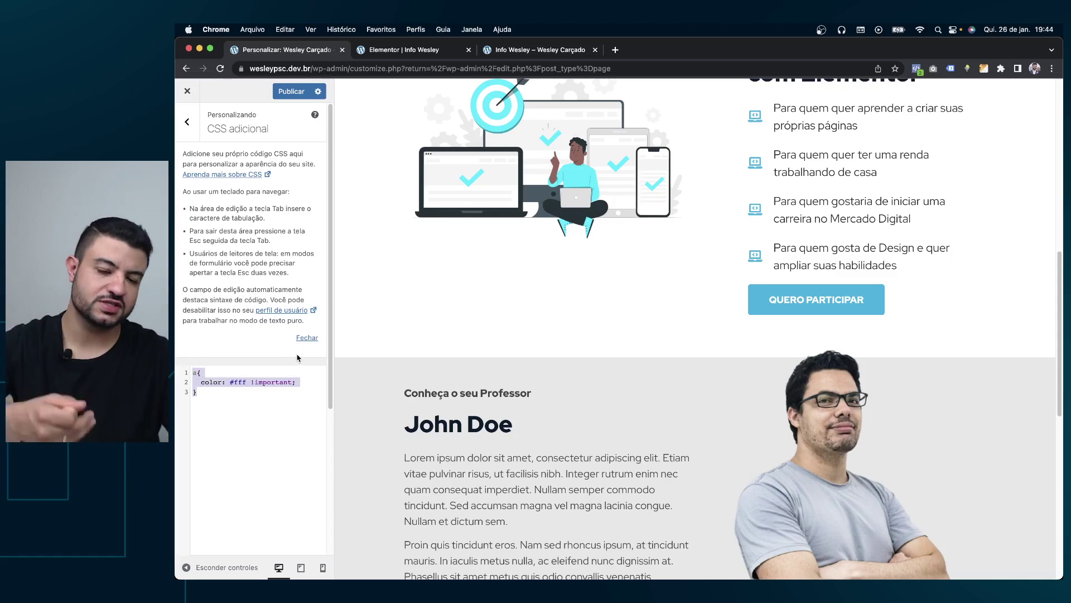
scroll(765, 323, "down", 4)
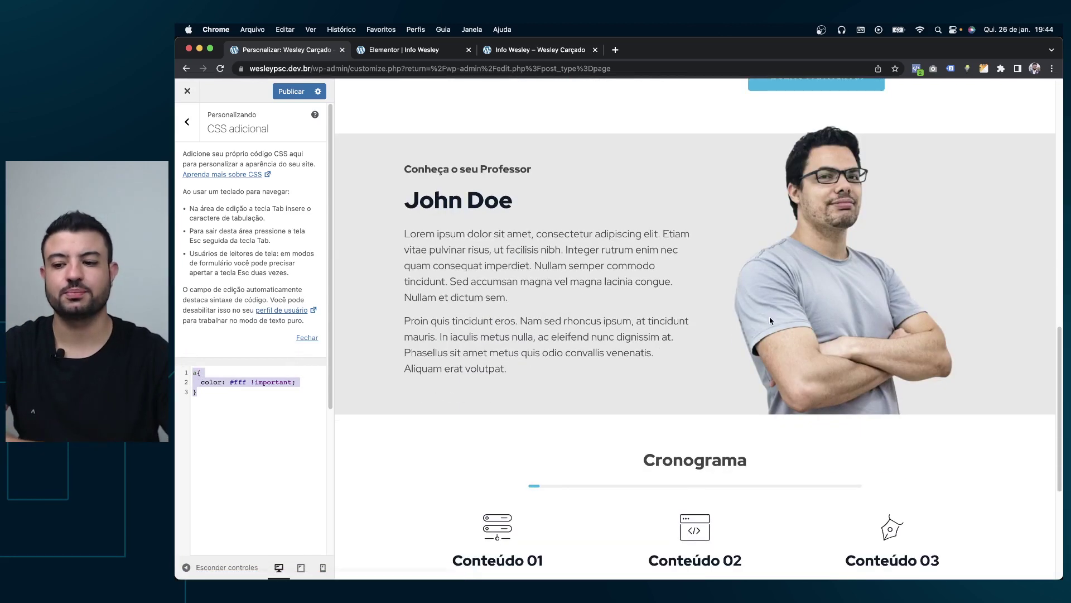
scroll(769, 316, "up", 2)
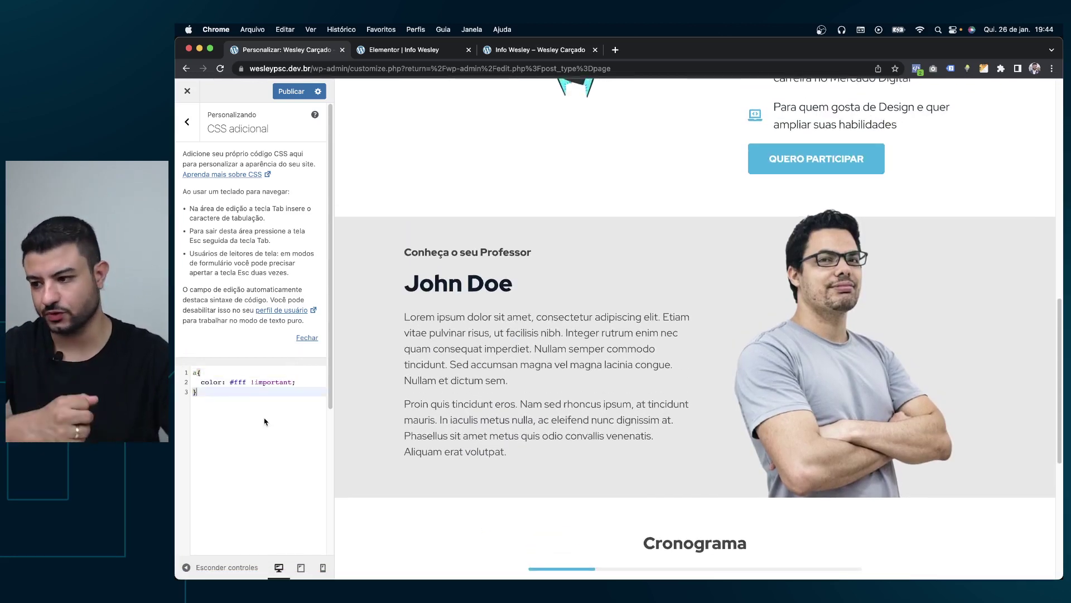
key("BackSpace")
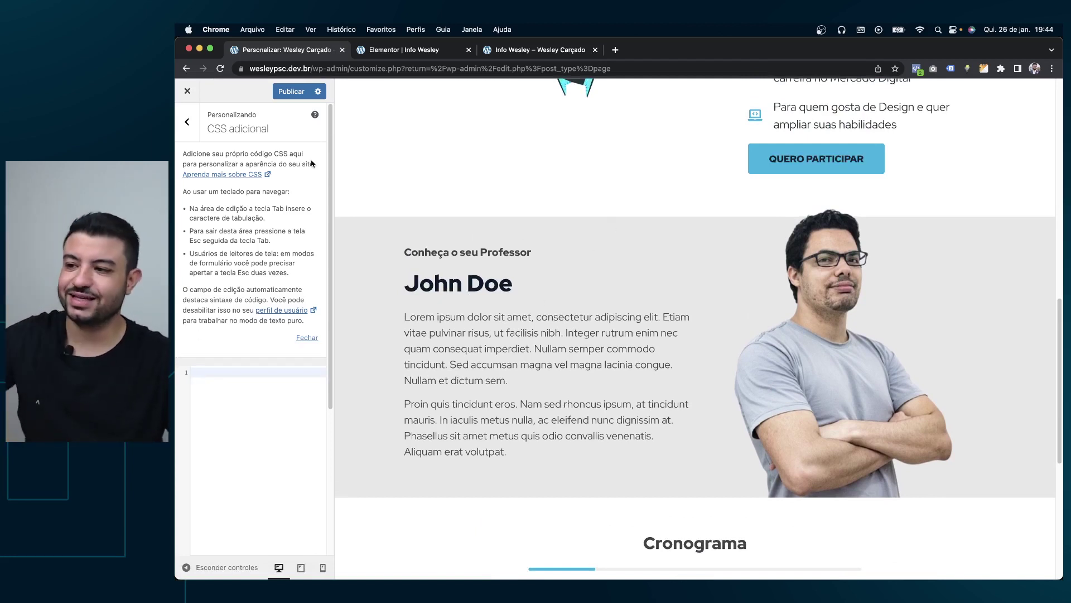
Step: Close the Customizer, confirm leaving, and switch to the live Info Wesley tab
left_click(182, 92)
left_click(708, 136)
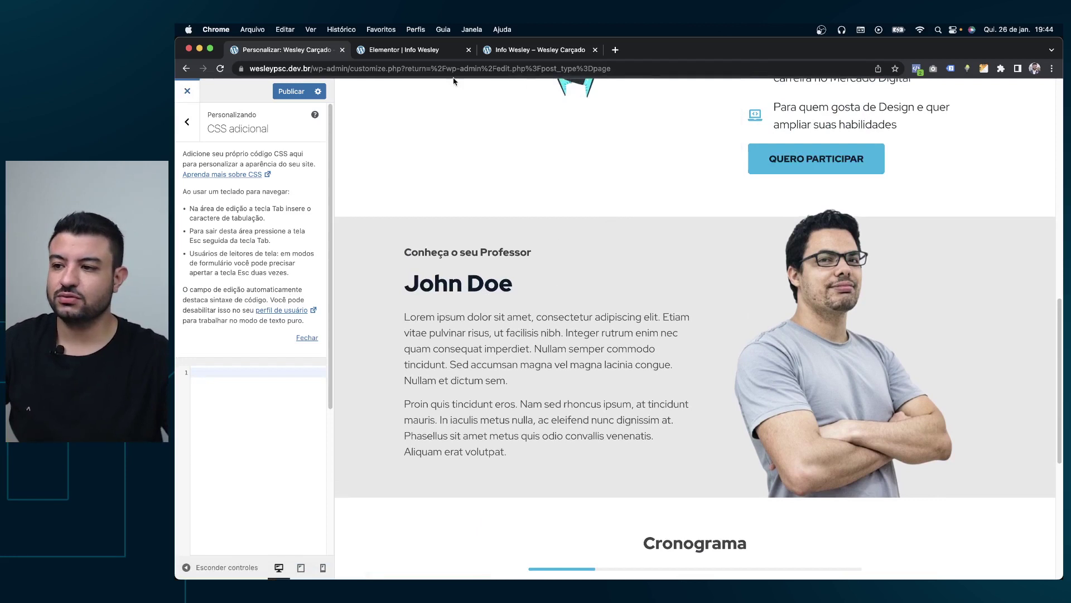
left_click(566, 51)
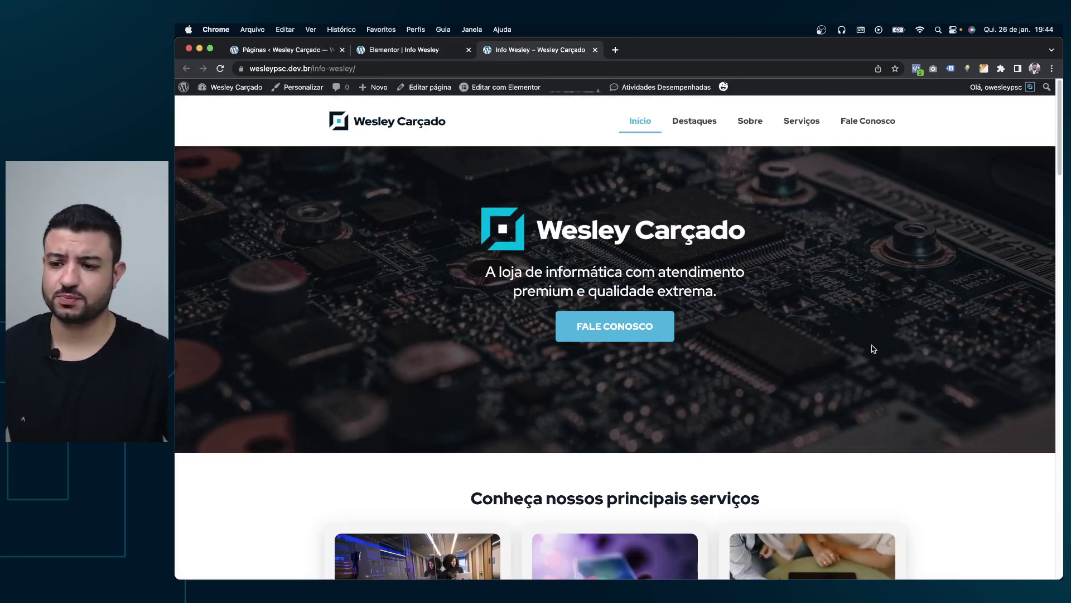
Step: Scroll the live page and highlight part of the hero tagline text
scroll(823, 357, "down", 1)
scroll(672, 201, "up", 1)
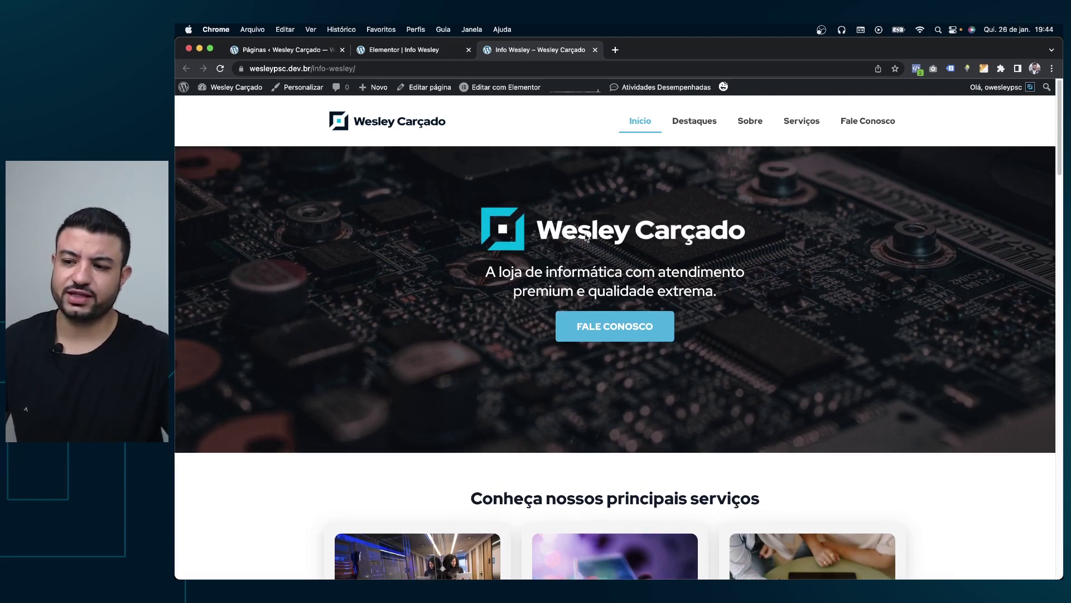
scroll(619, 277, "down", 3)
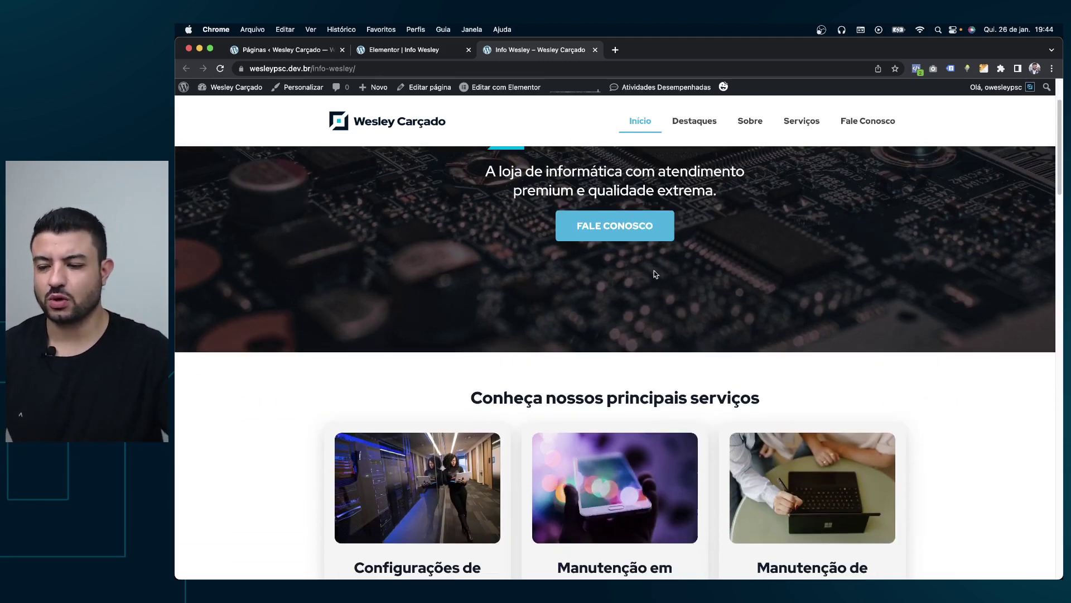
left_click_drag(625, 180, 688, 196)
left_click(701, 187)
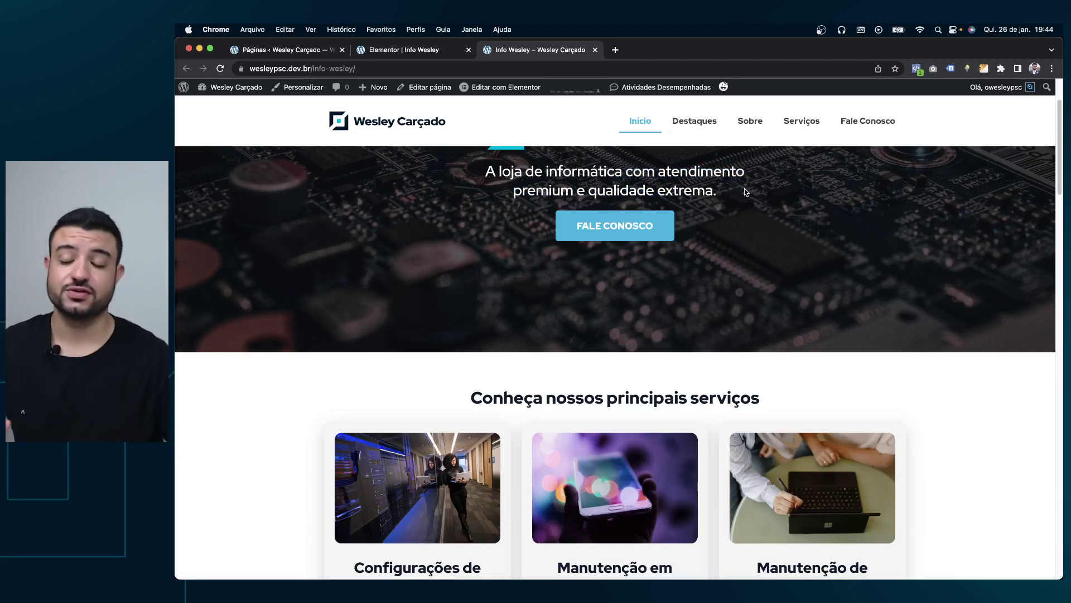
scroll(793, 240, "up", 3)
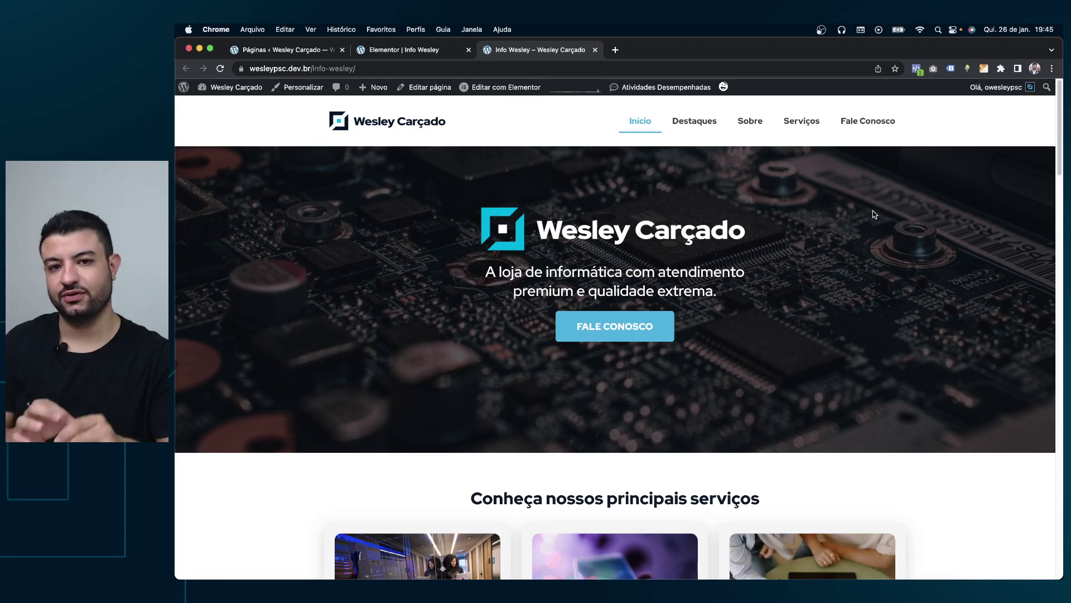
Step: Open DevTools, preview the Info Wesley page as iPhone XR, then return to desktop width
key("super+alt+i")
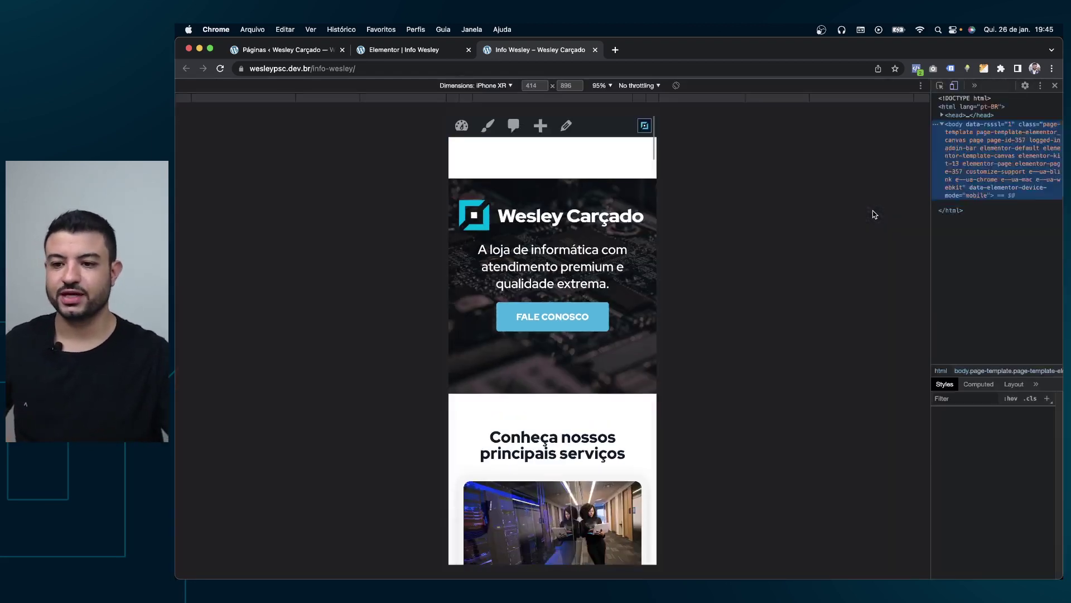
left_click(953, 86)
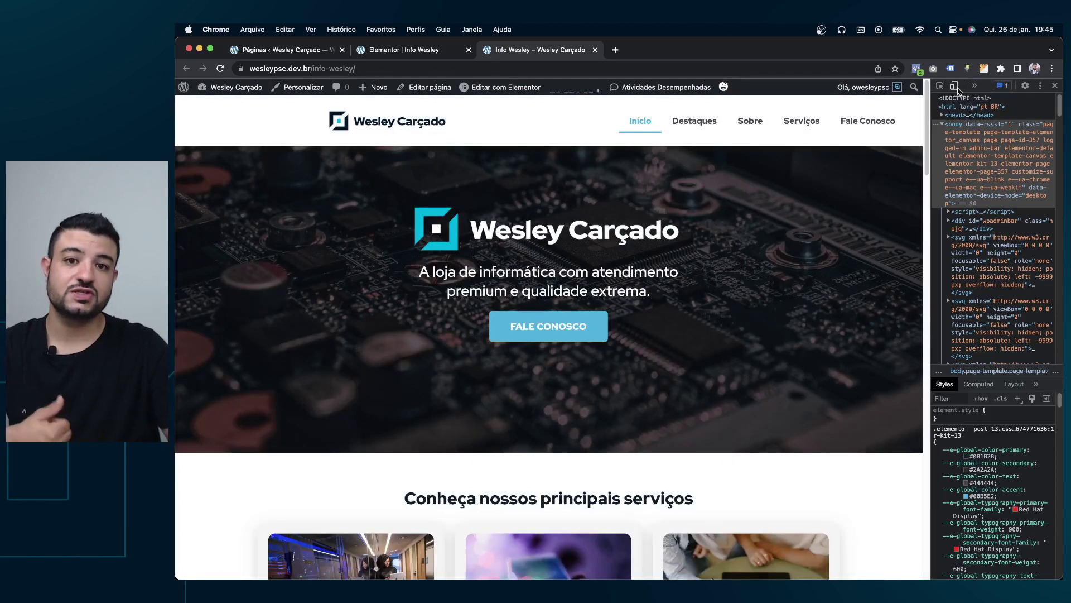
left_click(956, 87)
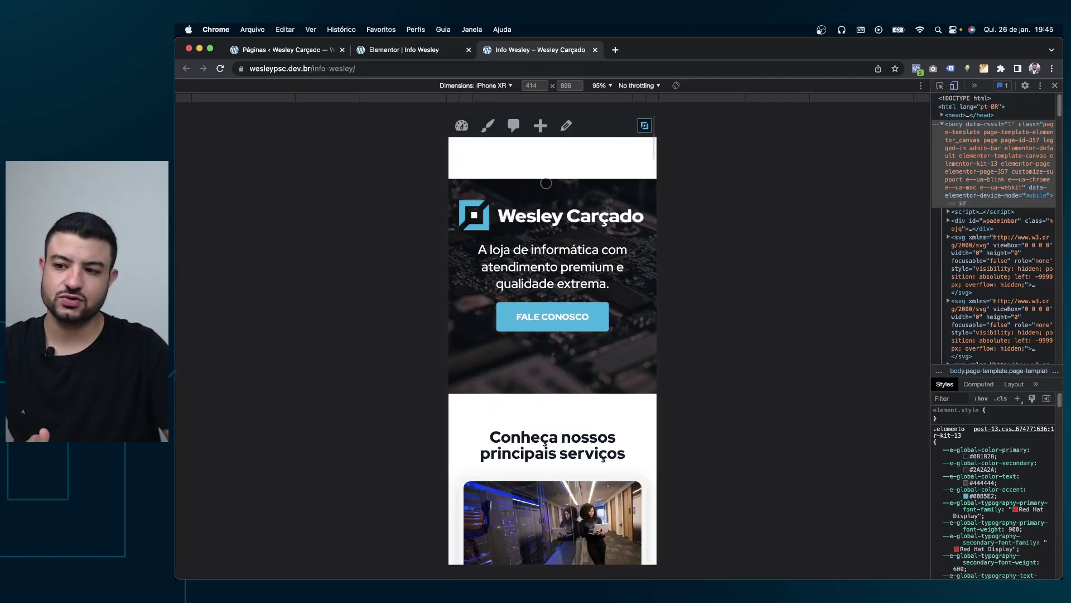
left_click(493, 86)
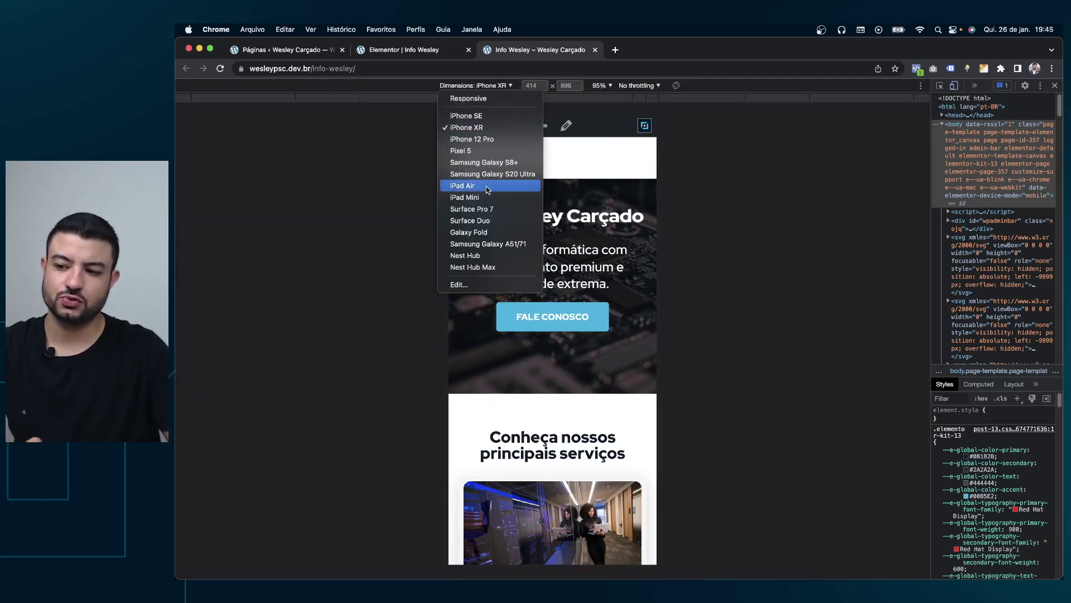
left_click(563, 204)
left_click_drag(603, 436, 600, 275)
mouse_move(600, 168)
left_mouse_down()
mouse_move(599, 316)
mouse_move(599, 305)
left_mouse_up()
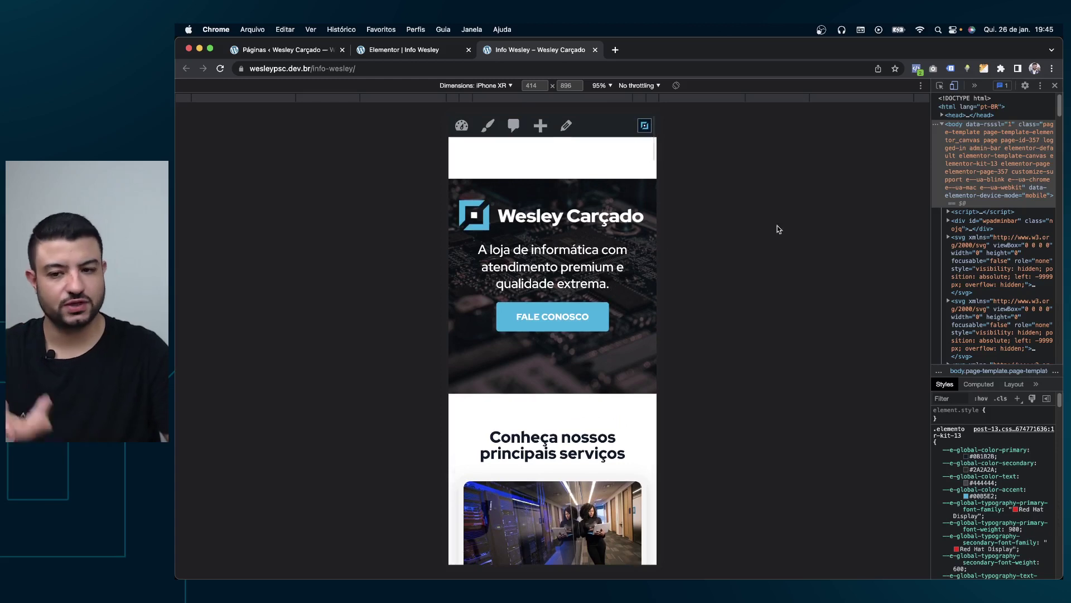
left_click(954, 85)
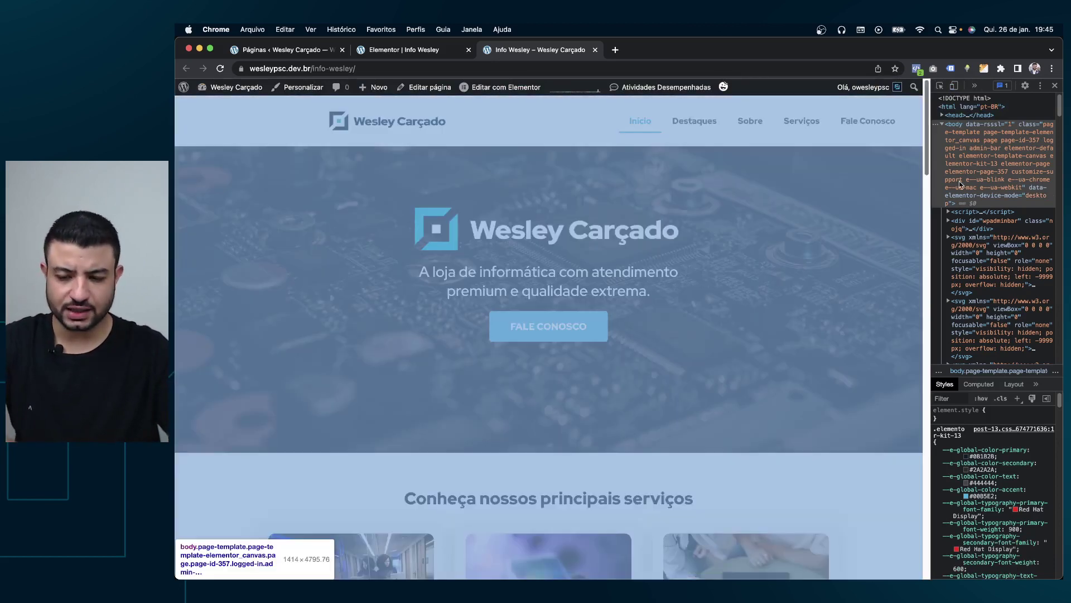
scroll(969, 285, "down", 2)
scroll(969, 285, "down", 2)
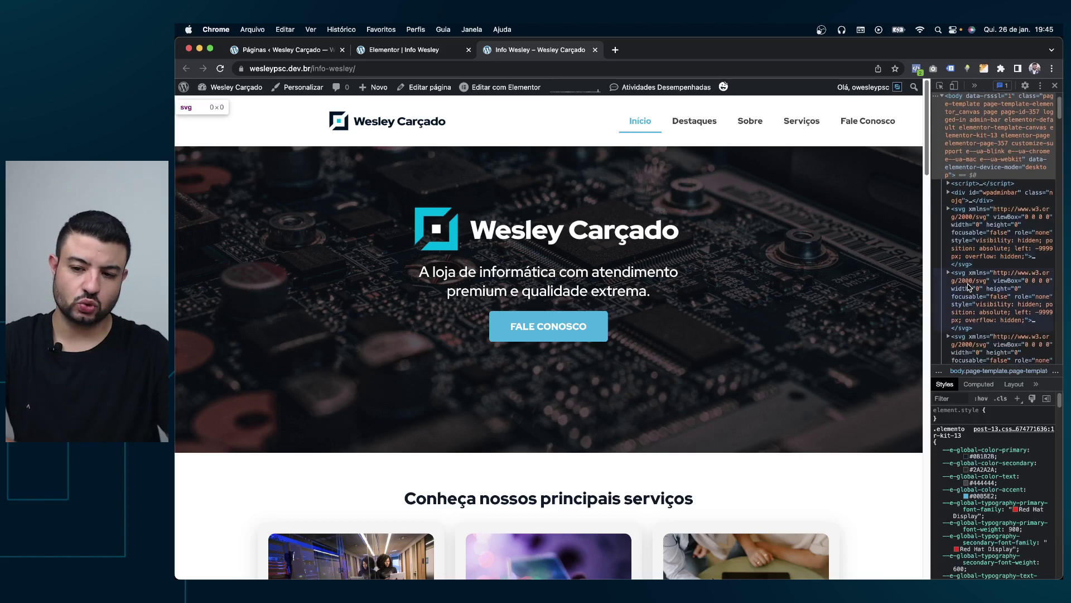
scroll(969, 287, "down", 2)
scroll(969, 288, "down", 2)
scroll(969, 286, "down", 2)
scroll(971, 283, "down", 2)
scroll(972, 280, "down", 2)
scroll(975, 276, "down", 1)
scroll(982, 290, "down", 3)
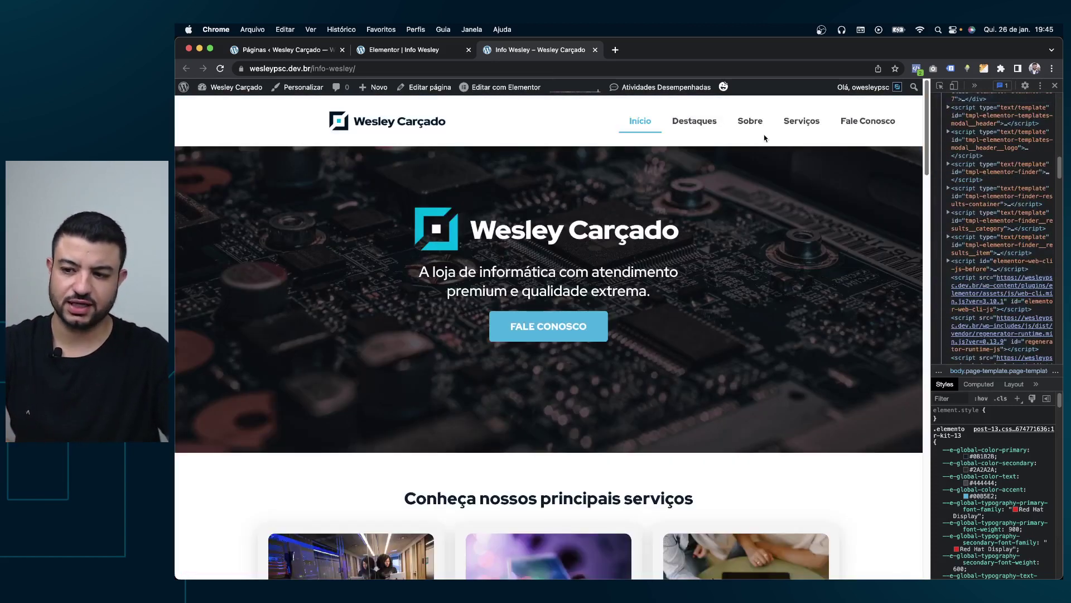
scroll(972, 245, "down", 5)
scroll(971, 251, "down", 5)
scroll(972, 256, "down", 5)
scroll(972, 262, "down", 5)
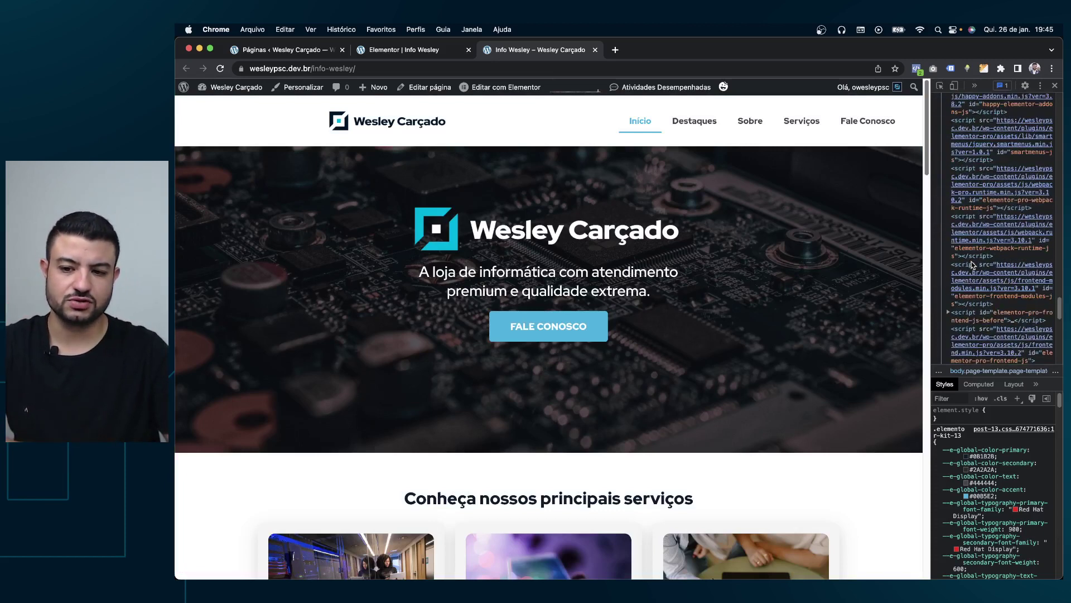
scroll(970, 251, "up", 5)
scroll(968, 212, "up", 5)
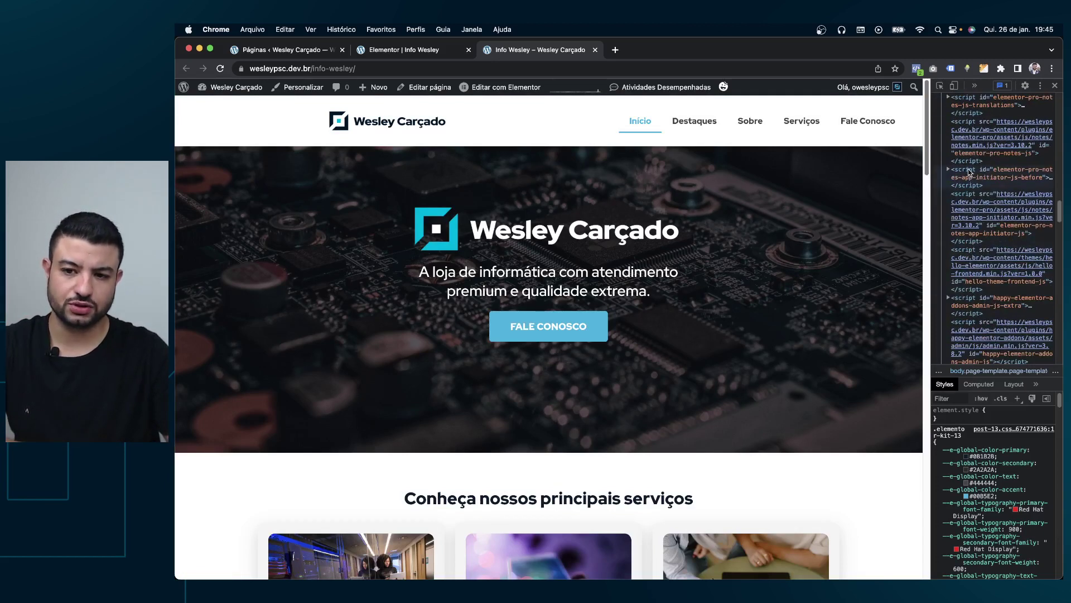
scroll(971, 167, "up", 5)
scroll(979, 139, "up", 5)
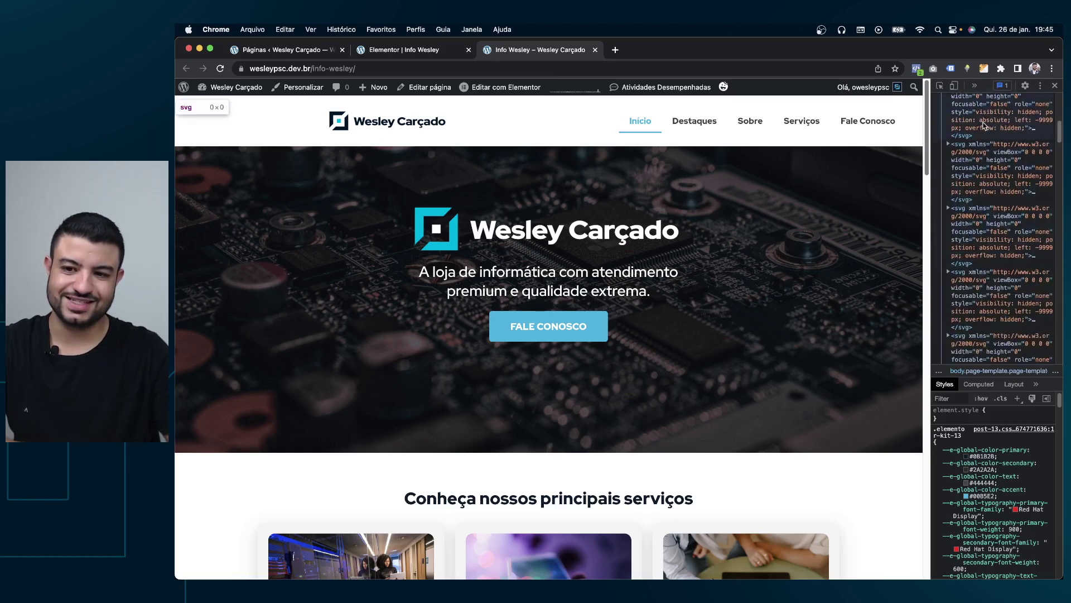
scroll(982, 134, "up", 5)
left_click(957, 125)
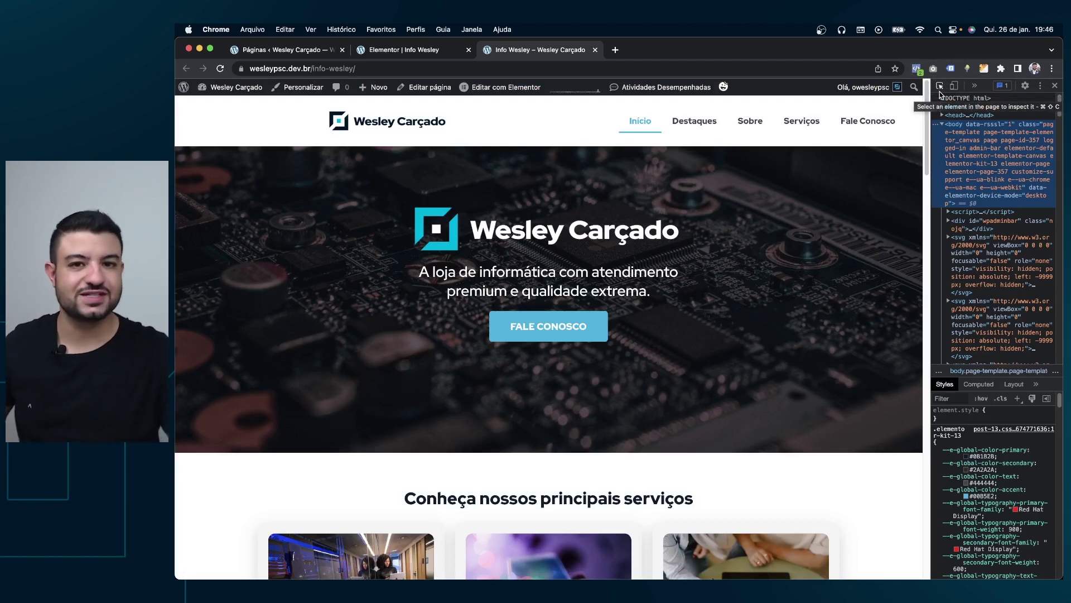
Step: Inspect the tagline heading under the logo and highlight its text on the page
left_click(940, 90)
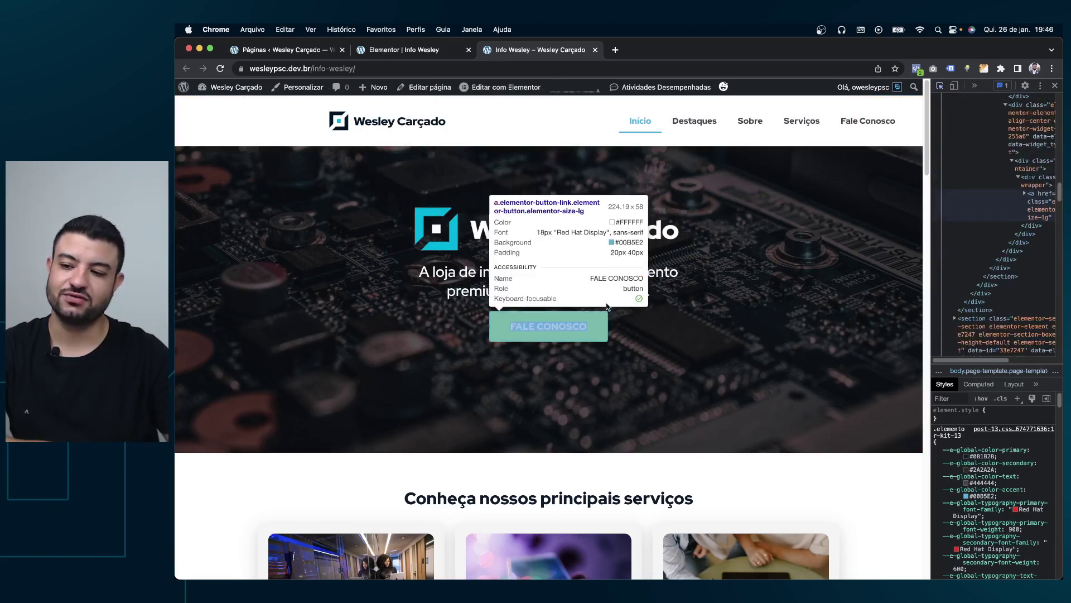
left_click(655, 275)
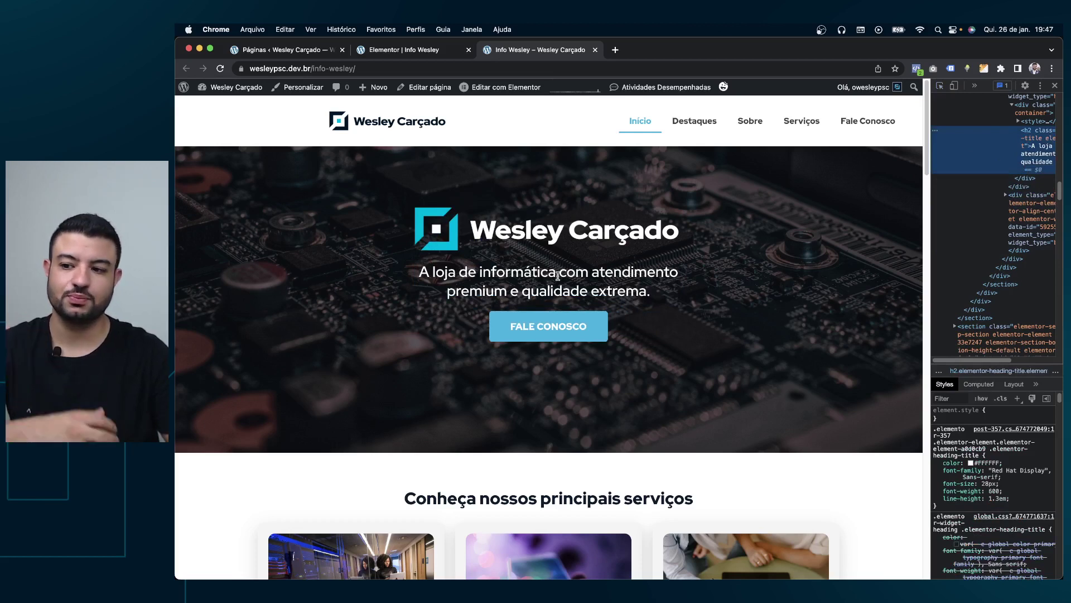
left_click(442, 270)
left_click_drag(442, 270, 657, 289)
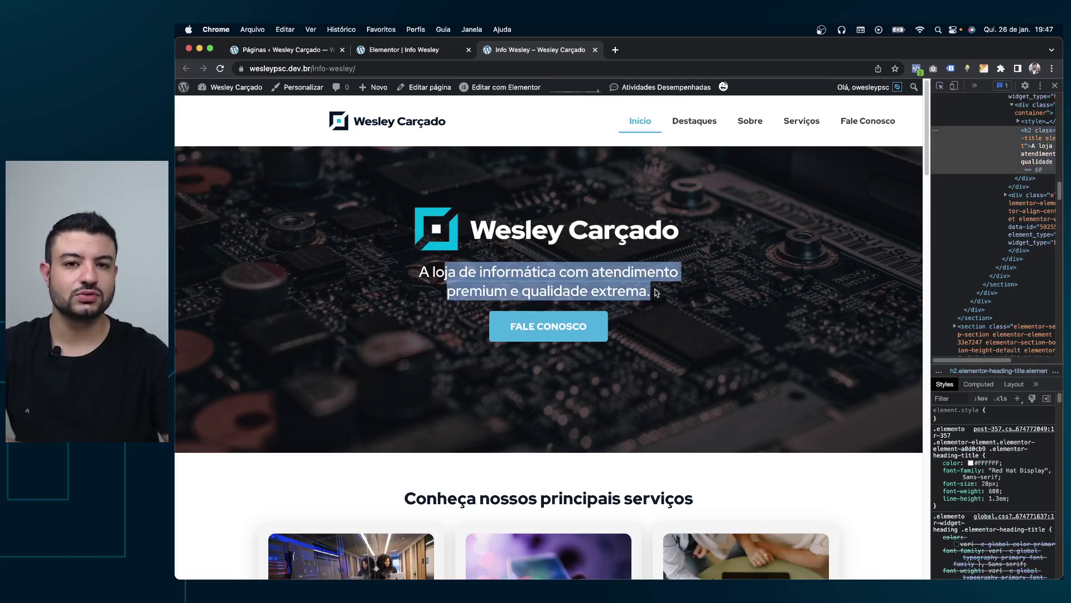
left_click(462, 265)
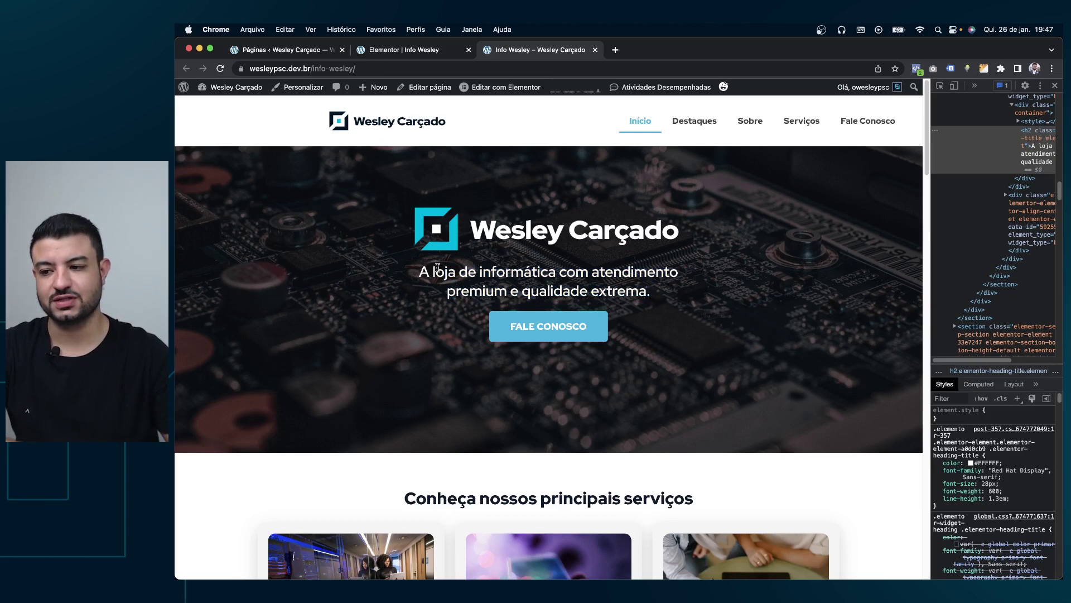
left_click_drag(438, 267, 650, 288)
left_click(650, 288)
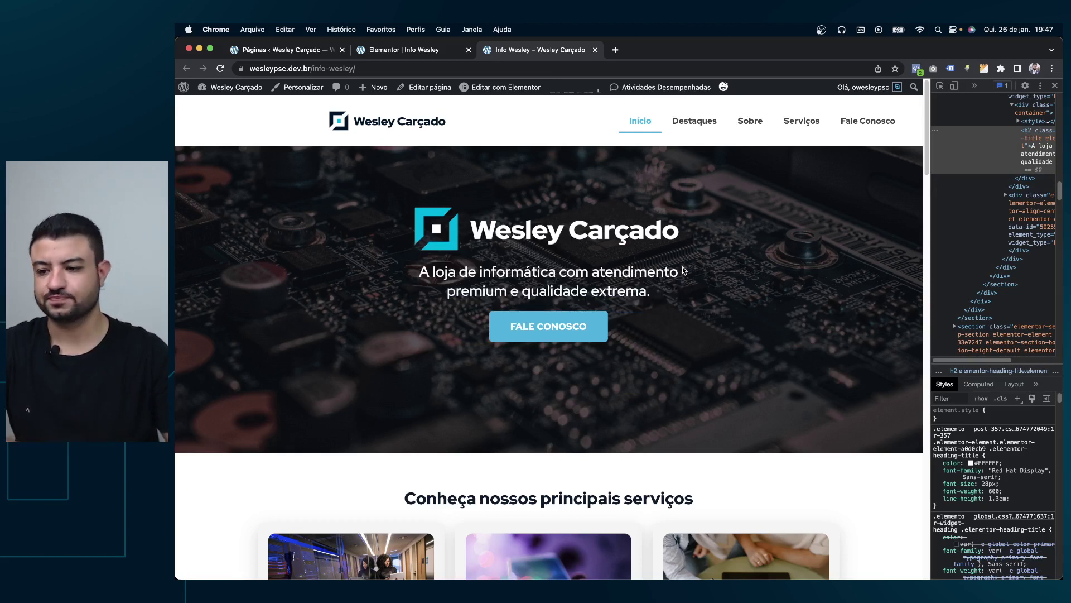
Step: Inspect the FALE CONOSCO button's link element and review its style rules
left_click(940, 87)
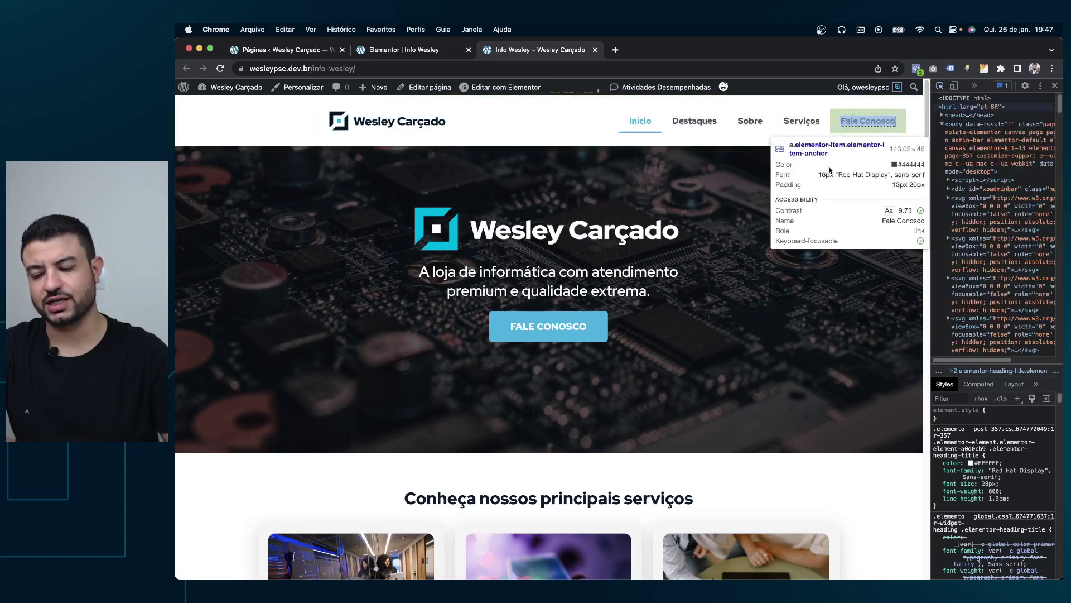
left_click(594, 320)
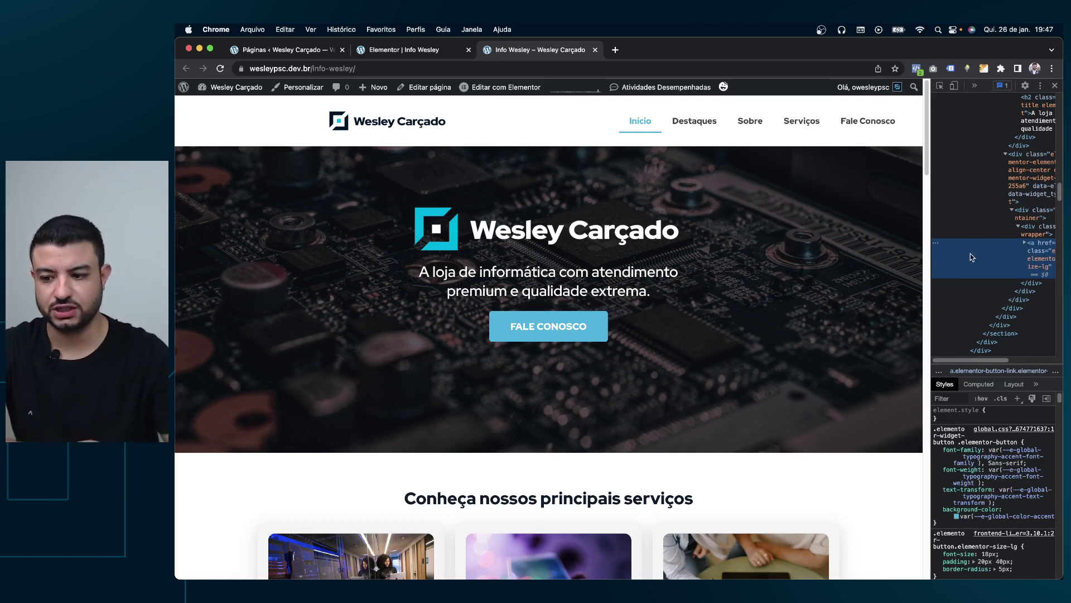
scroll(905, 258, "down", 1)
scroll(905, 259, "down", 3)
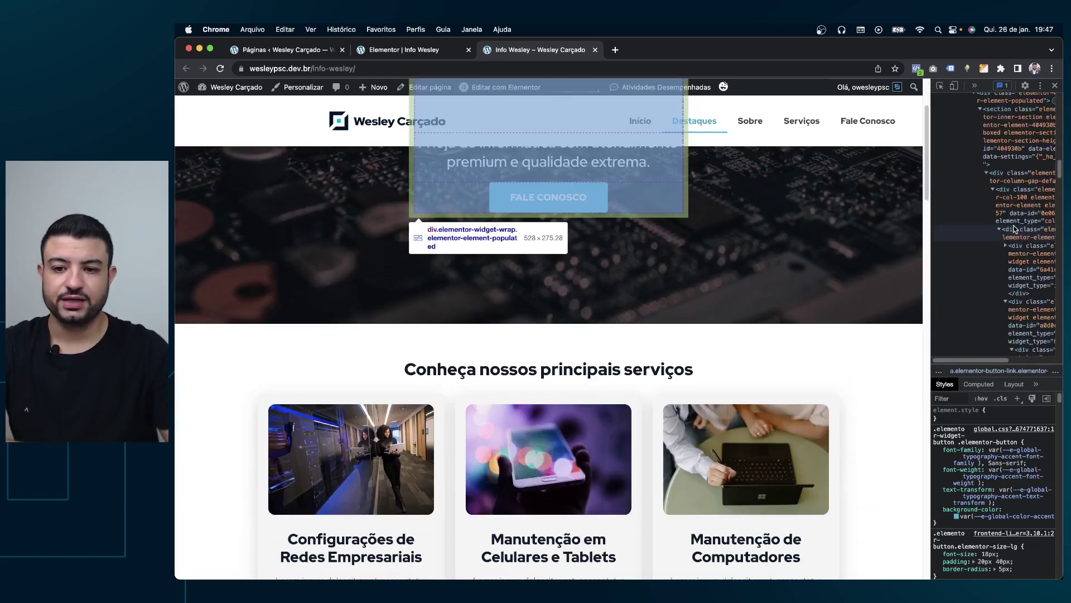
scroll(1011, 267, "down", 3)
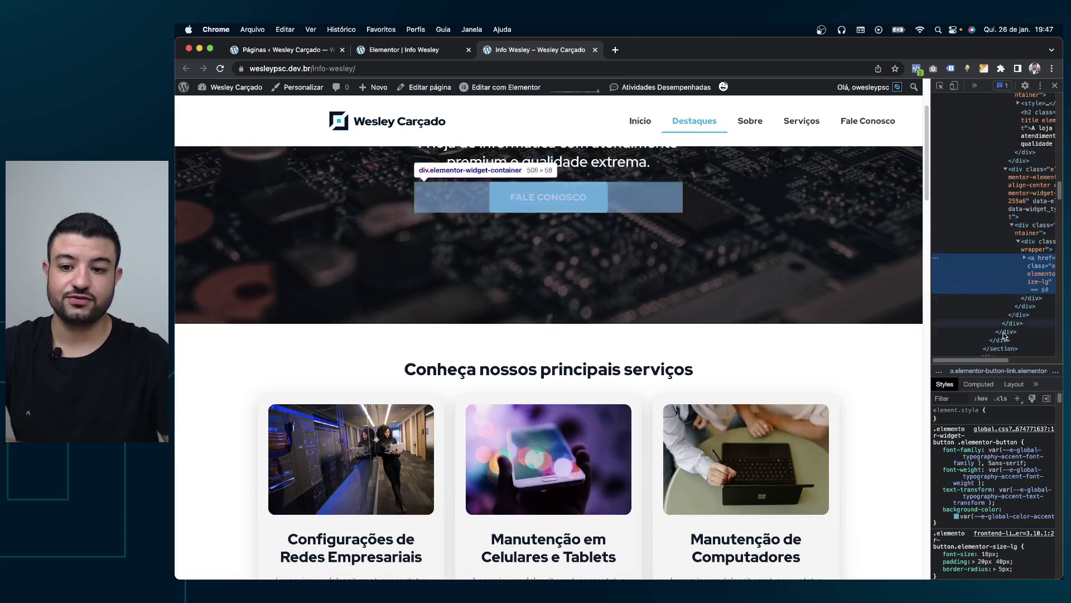
scroll(1024, 267, "right", 2)
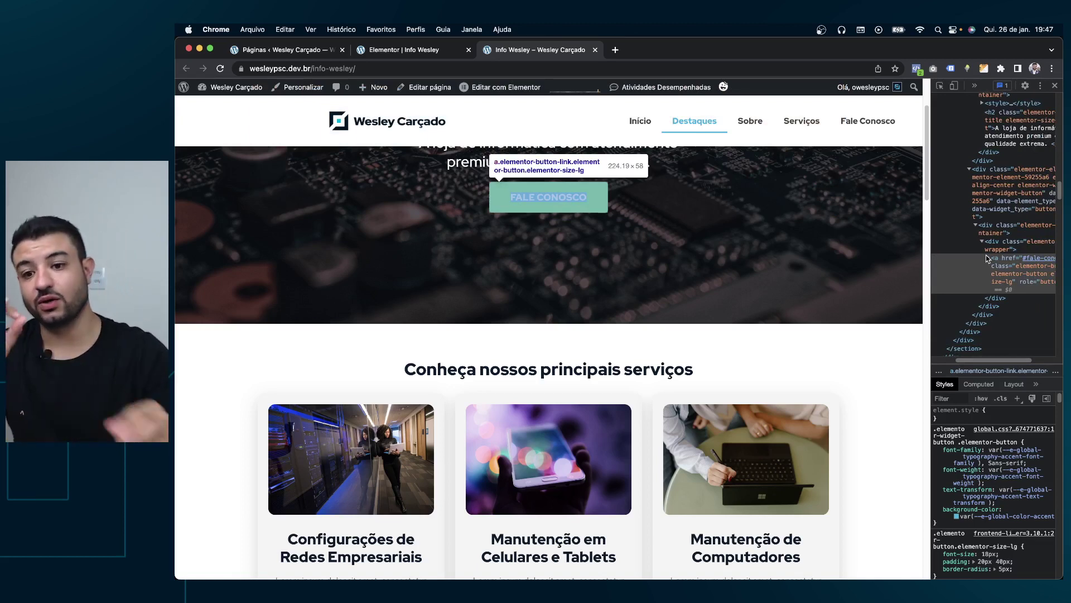
scroll(895, 261, "up", 4)
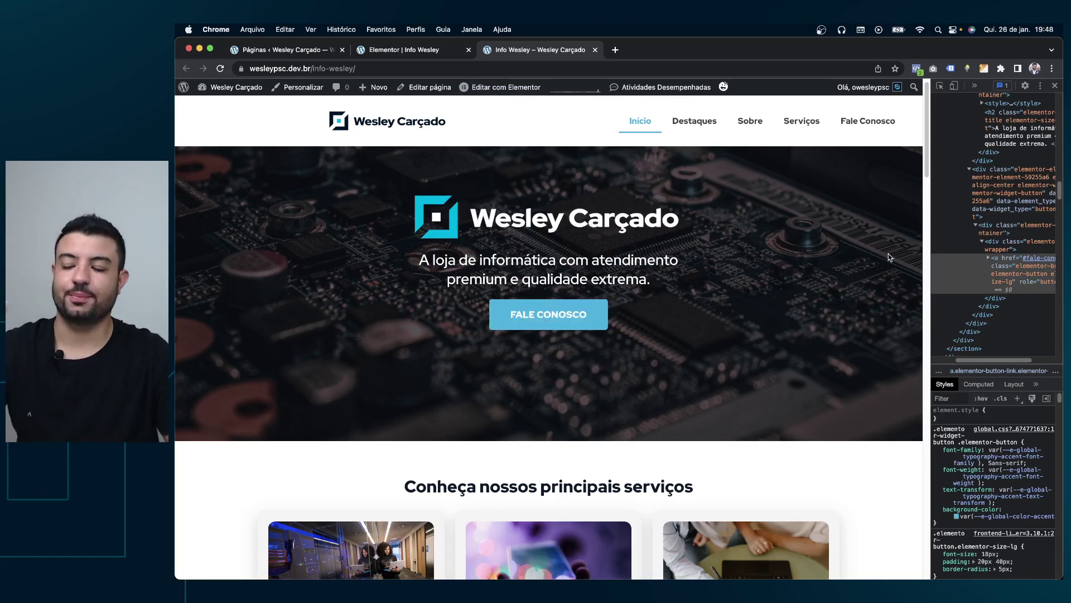
Step: In the Elementor editor, open the Info Wesley page settings on the Avançado tab
left_click(398, 49)
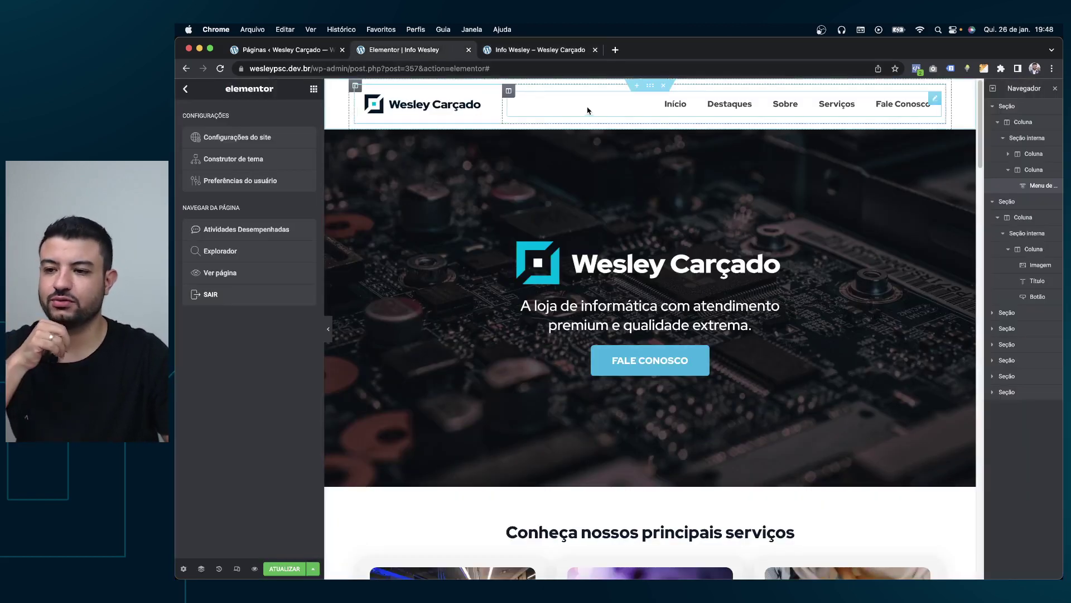
mouse_move(649, 306)
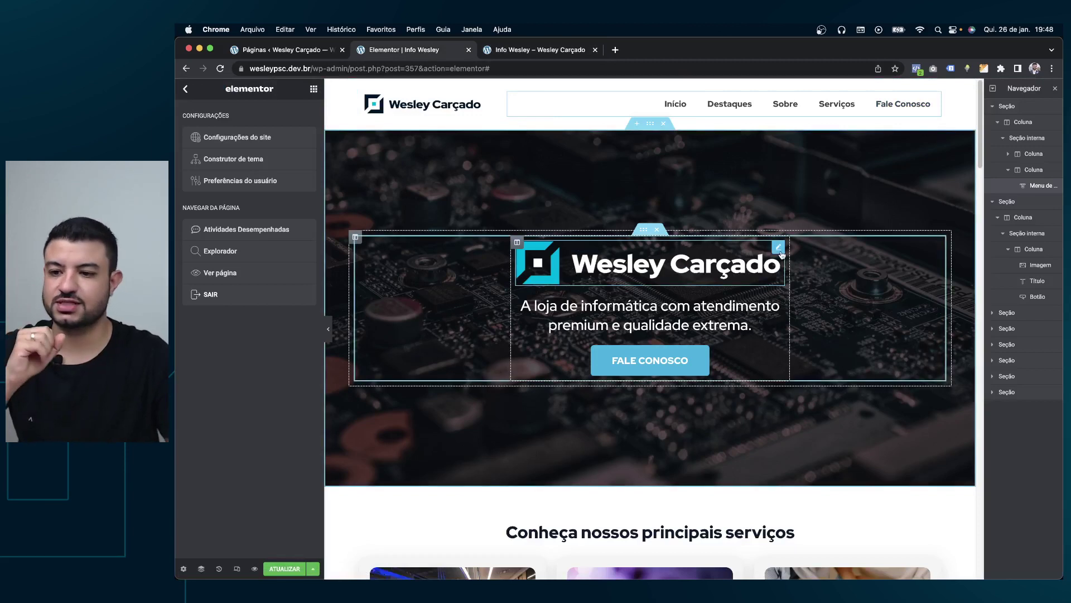
left_click(779, 251)
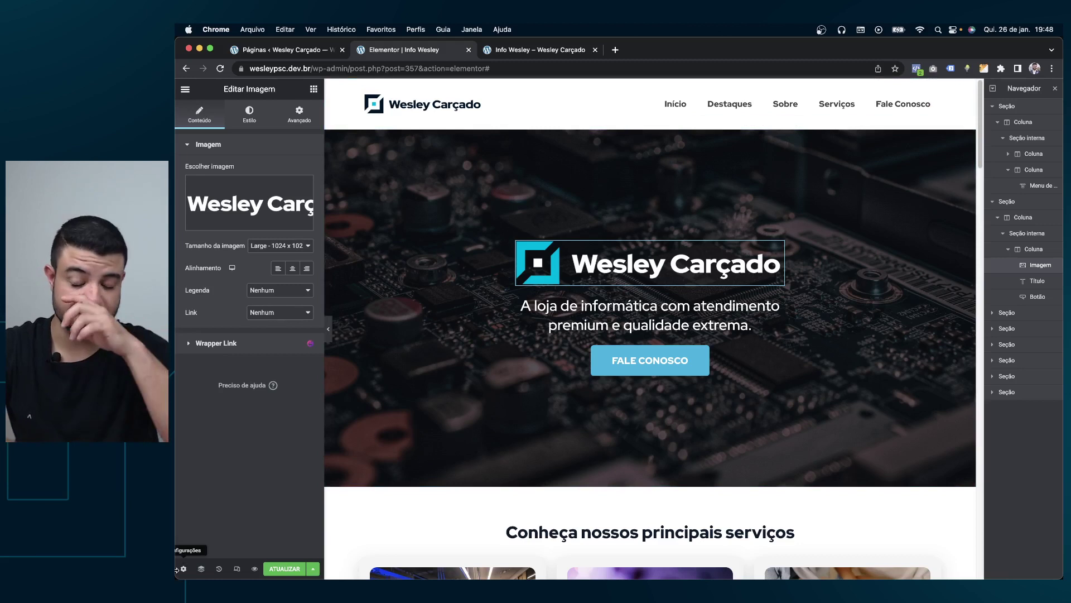
left_click(182, 568)
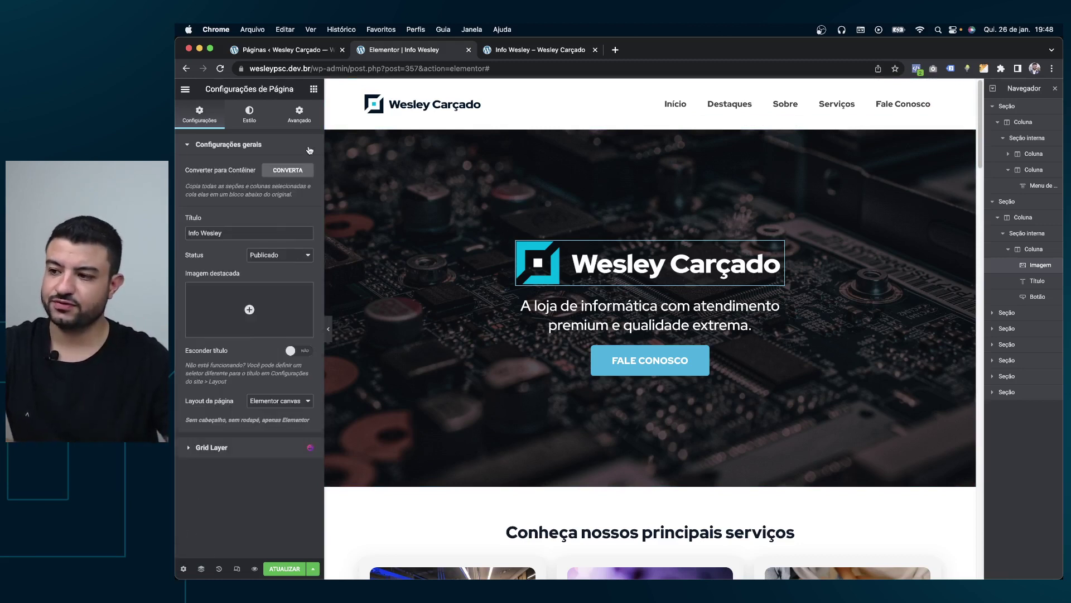
left_click(302, 120)
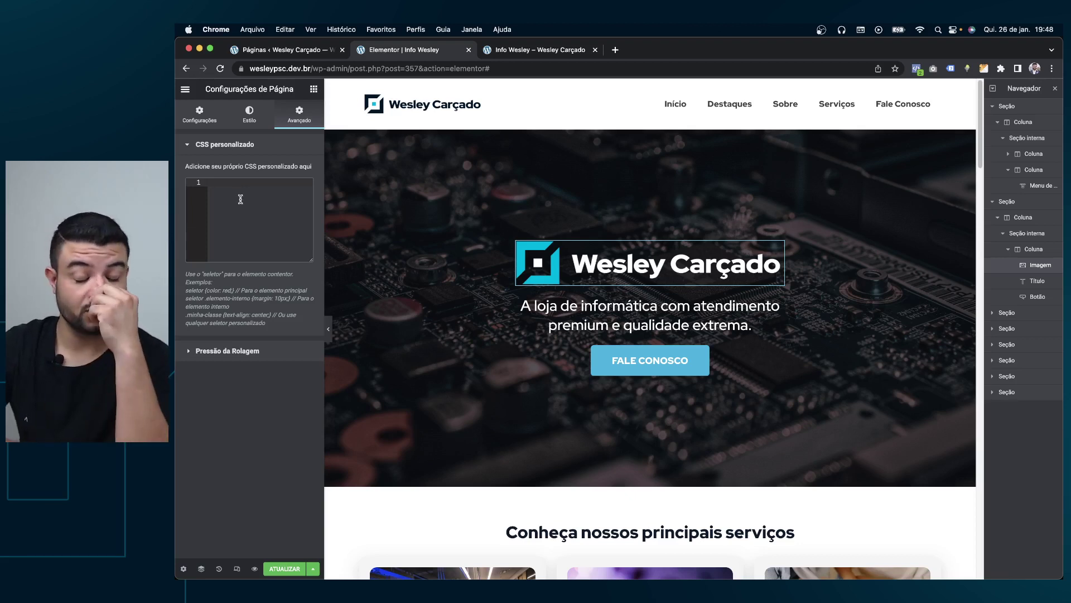
Step: Write the rule a{ color: red !important; } in the CSS personalizado field
left_click(240, 199)
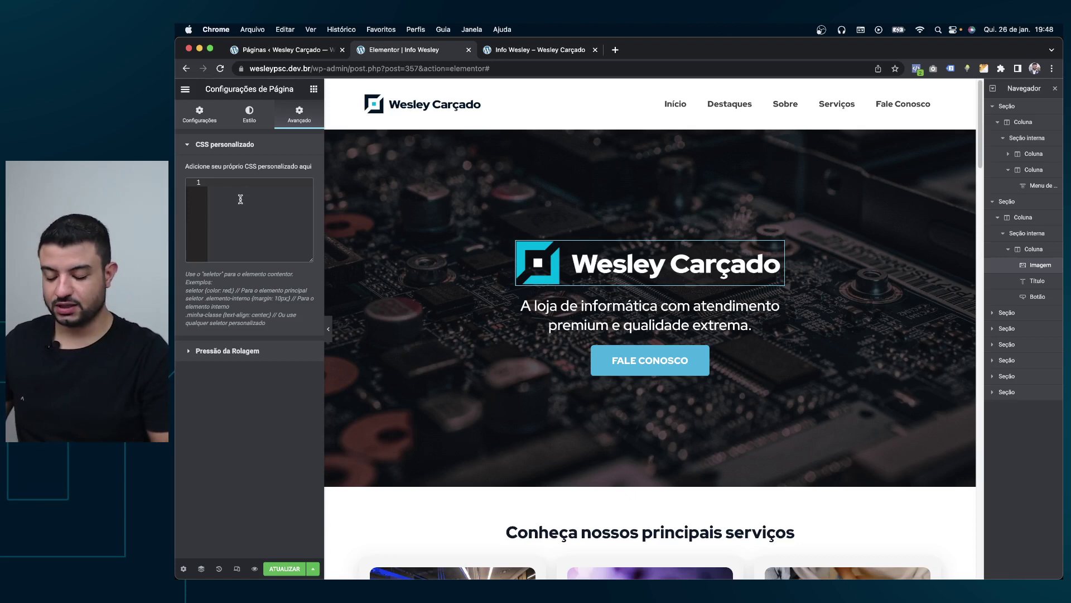
type("c{")
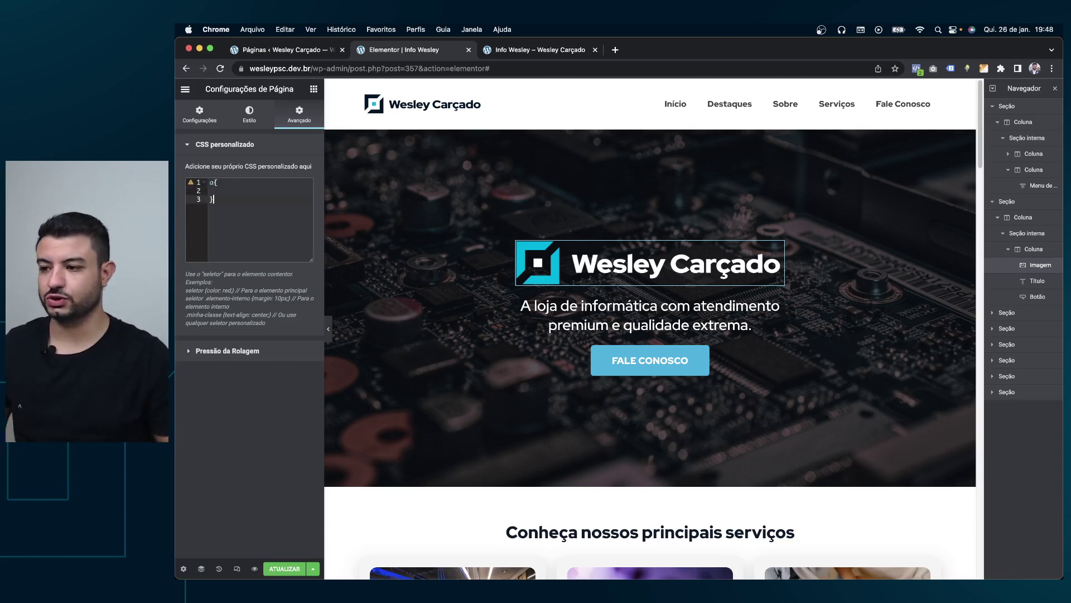
left_click(218, 182)
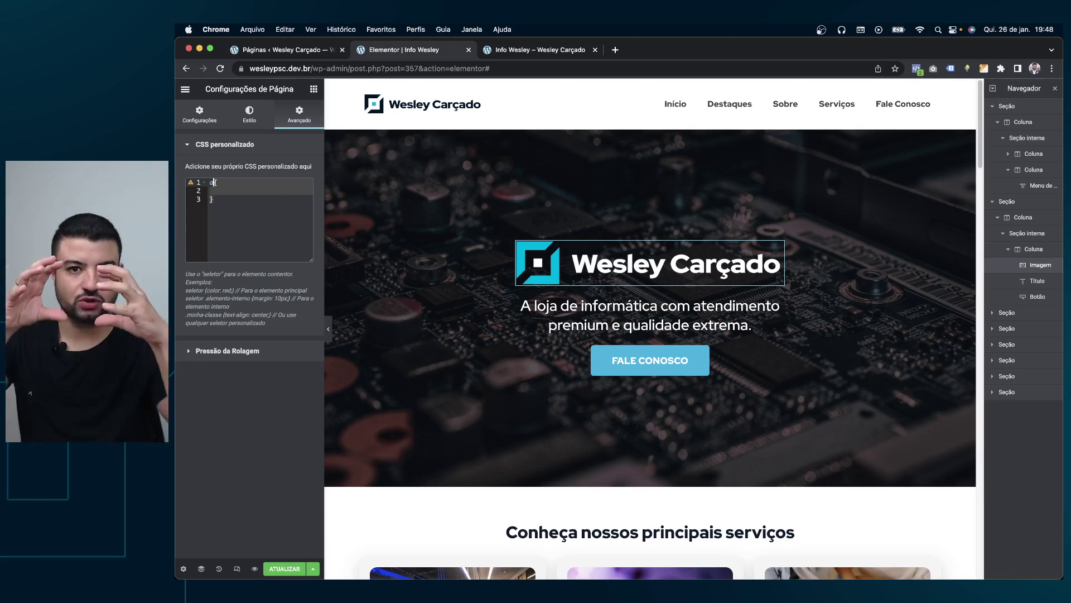
key("shift+Left")
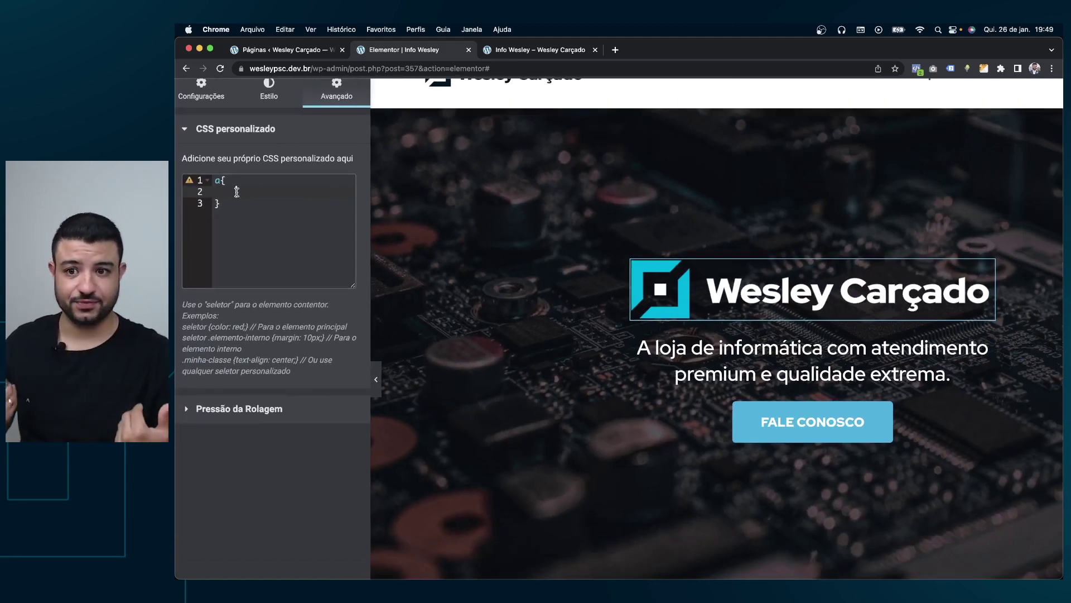
type("color")
key("Return")
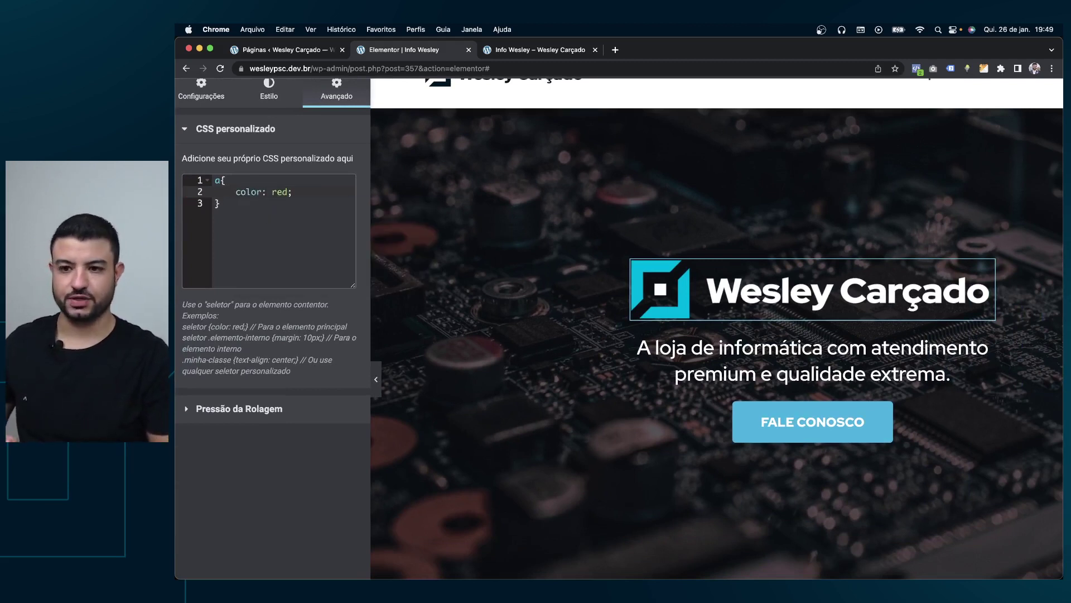
mouse_move(712, 377)
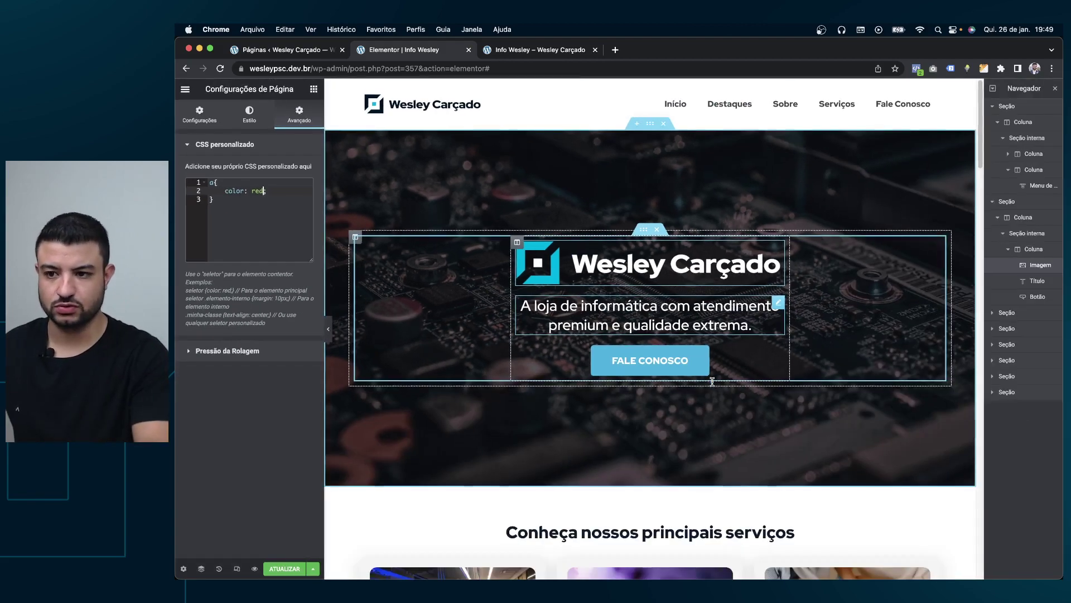
Step: Scroll the preview to check the reddened menu and button links, then return to the live Info Wesley tab
scroll(713, 385, "down", 2)
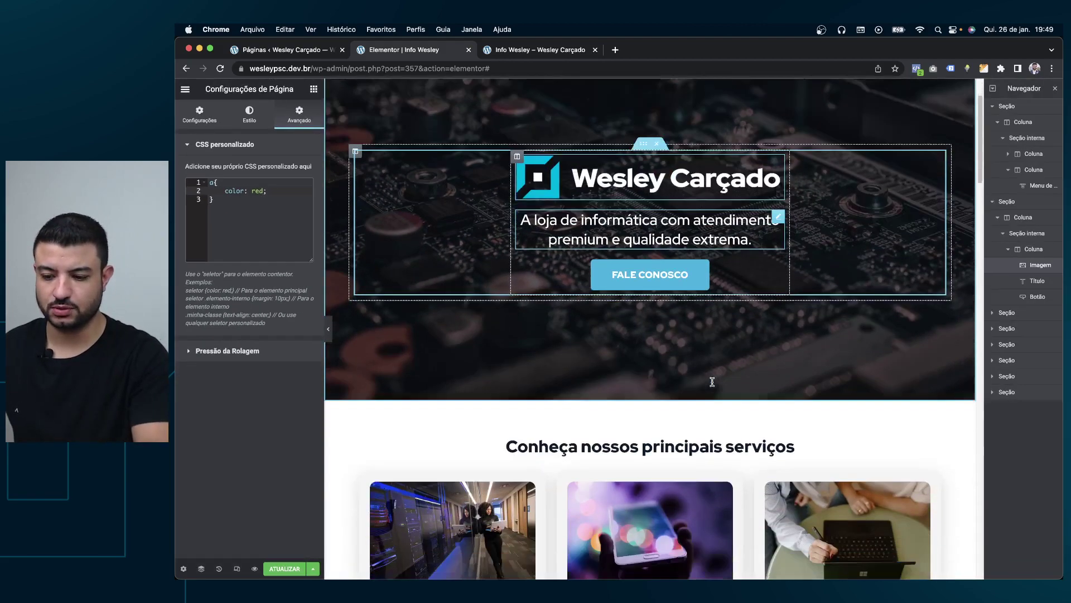
scroll(713, 385, "down", 5)
scroll(713, 384, "down", 5)
scroll(713, 384, "down", 5)
scroll(713, 384, "down", 3)
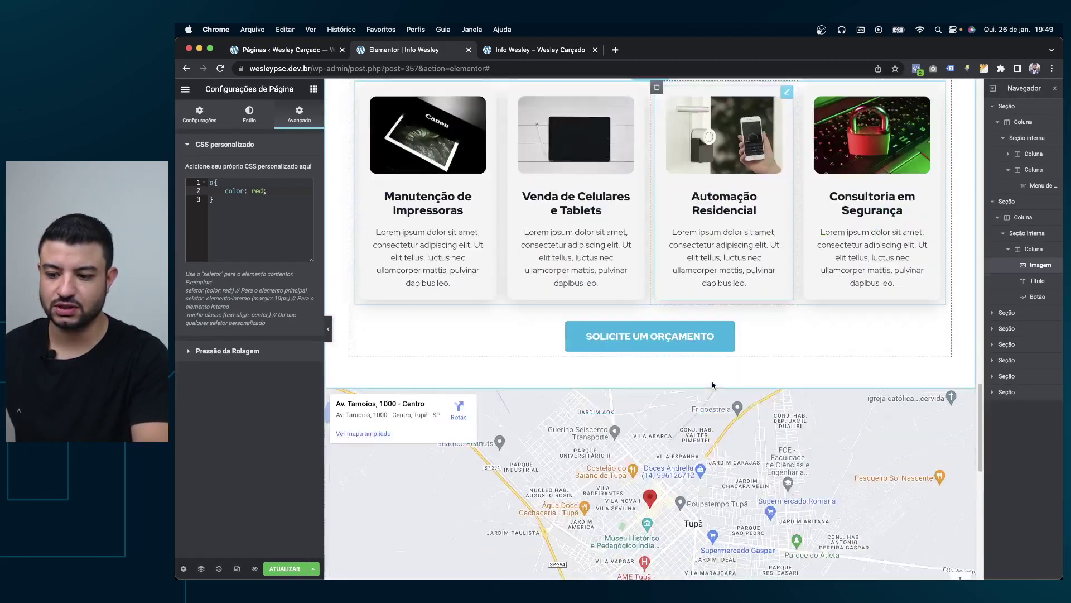
scroll(713, 384, "down", 2)
scroll(713, 382, "down", 5)
scroll(713, 383, "up", 10)
scroll(712, 383, "up", 5)
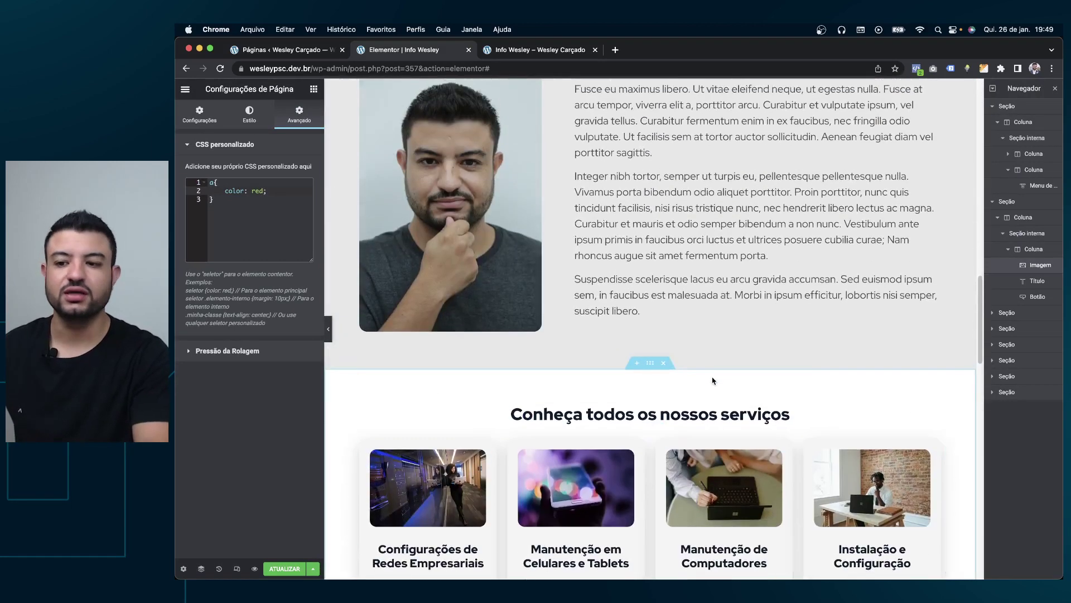
scroll(713, 382, "up", 10)
scroll(712, 381, "up", 3)
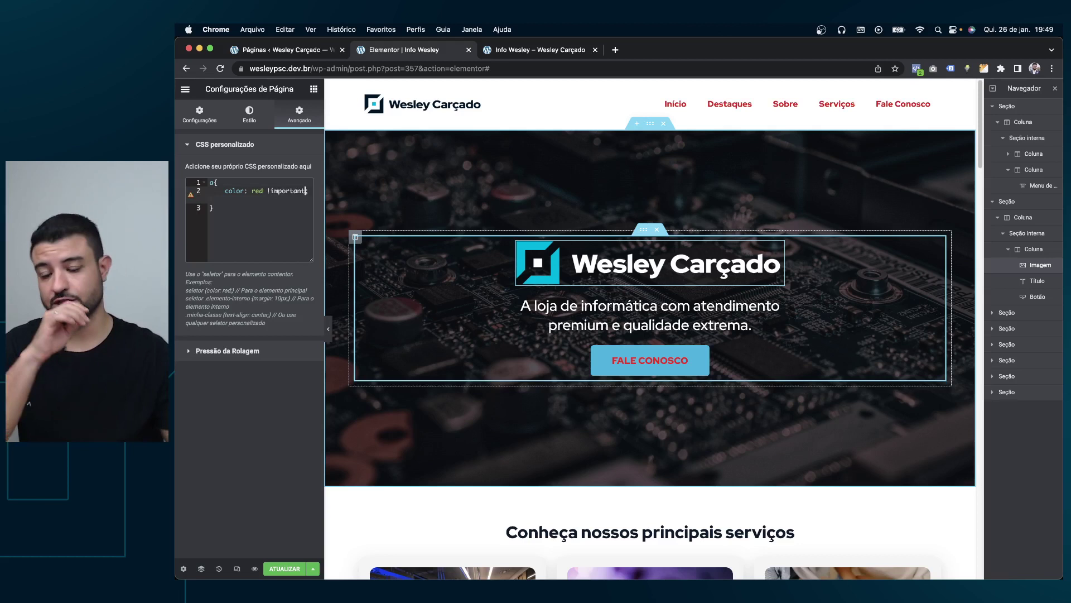
mouse_move(650, 359)
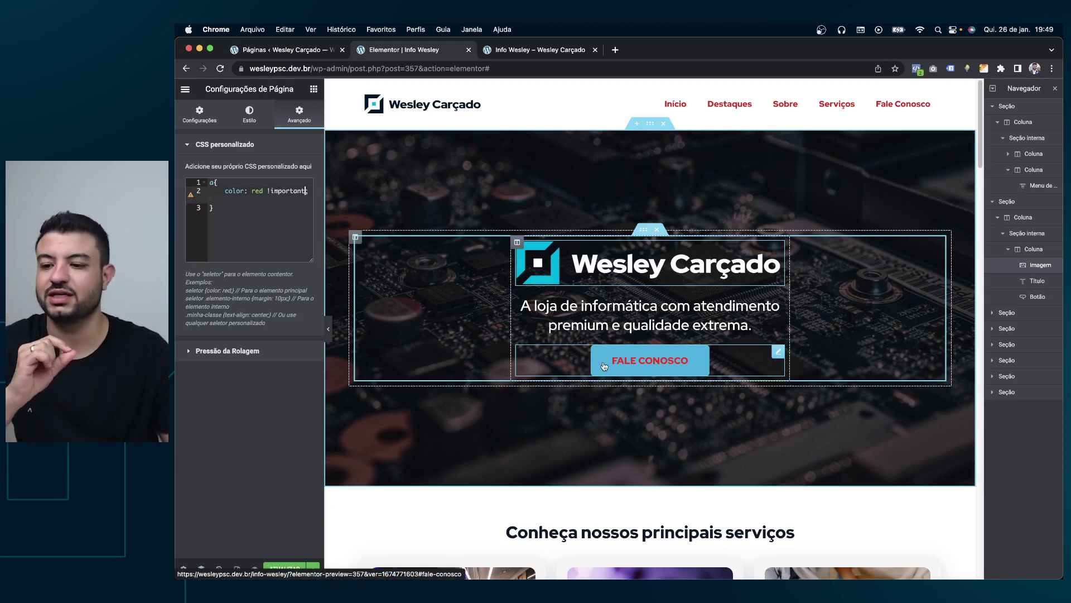
scroll(650, 363, "down", 10)
scroll(654, 301, "down", 4)
scroll(657, 257, "up", 2)
scroll(657, 240, "down", 4)
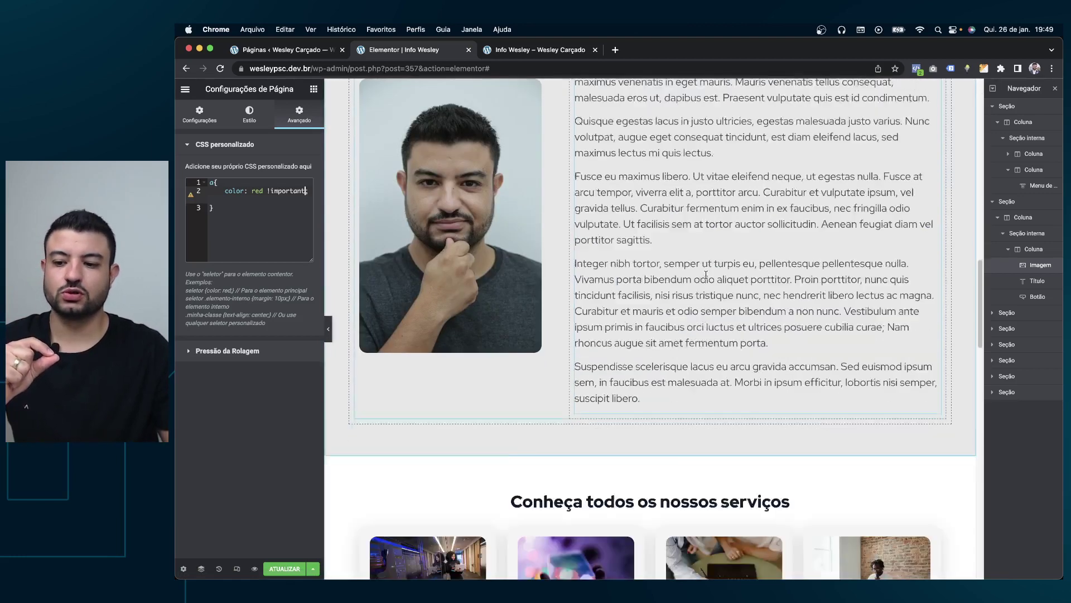
scroll(670, 251, "down", 6)
scroll(686, 268, "down", 3)
scroll(709, 286, "down", 4)
scroll(706, 251, "up", 8)
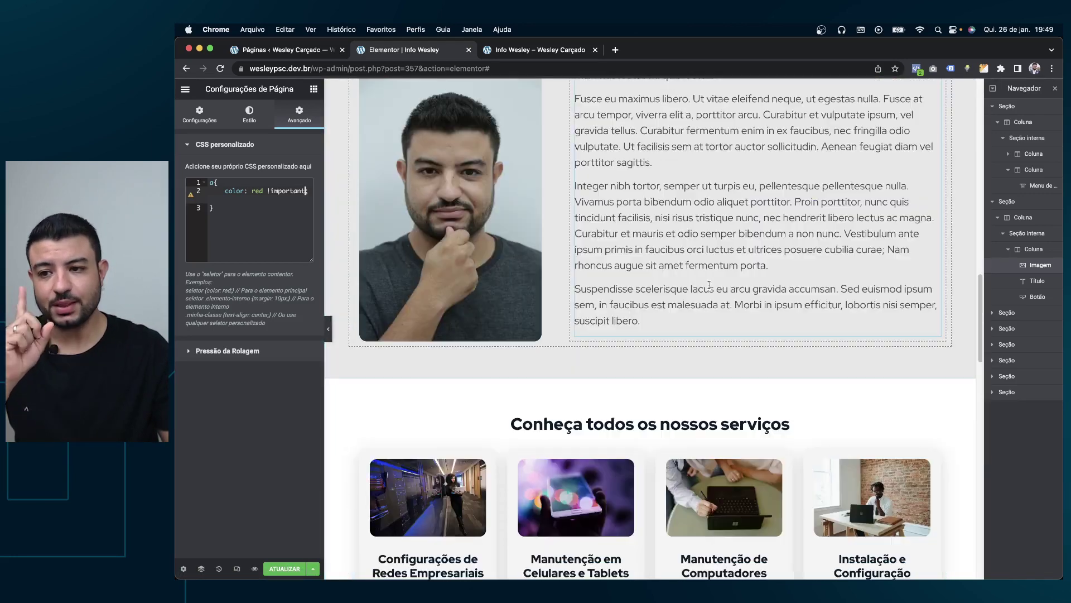
scroll(703, 195, "up", 5)
scroll(700, 139, "up", 6)
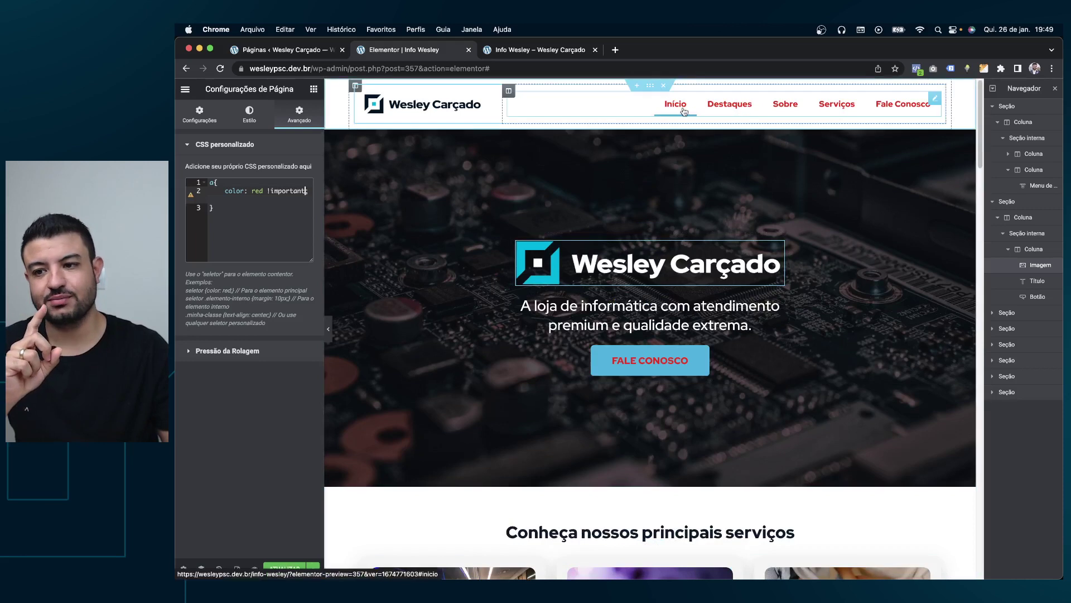
mouse_move(829, 164)
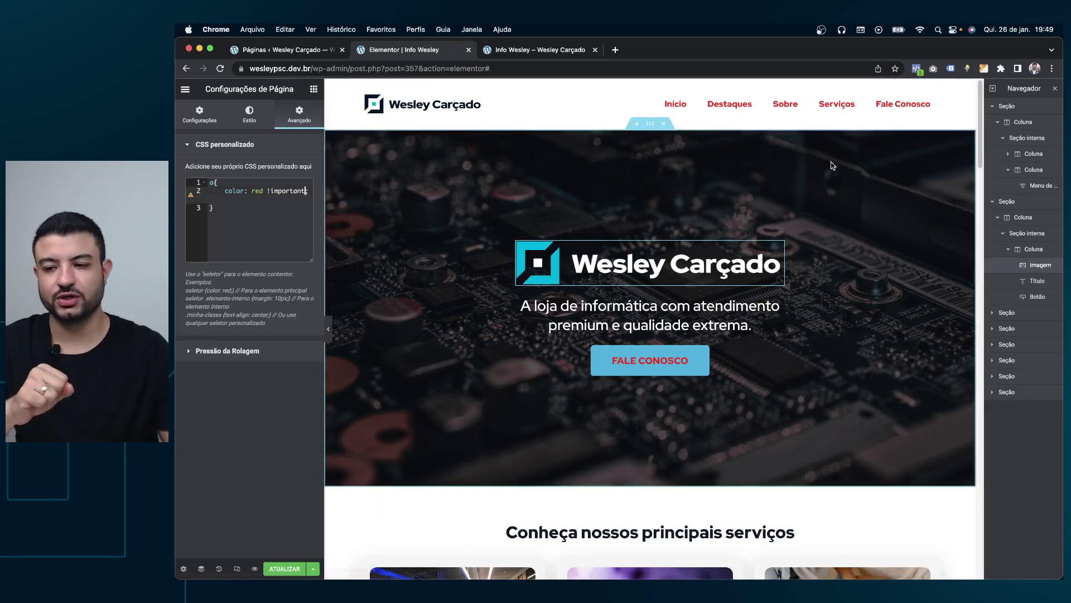
scroll(828, 163, "down", 2)
scroll(828, 163, "up", 2)
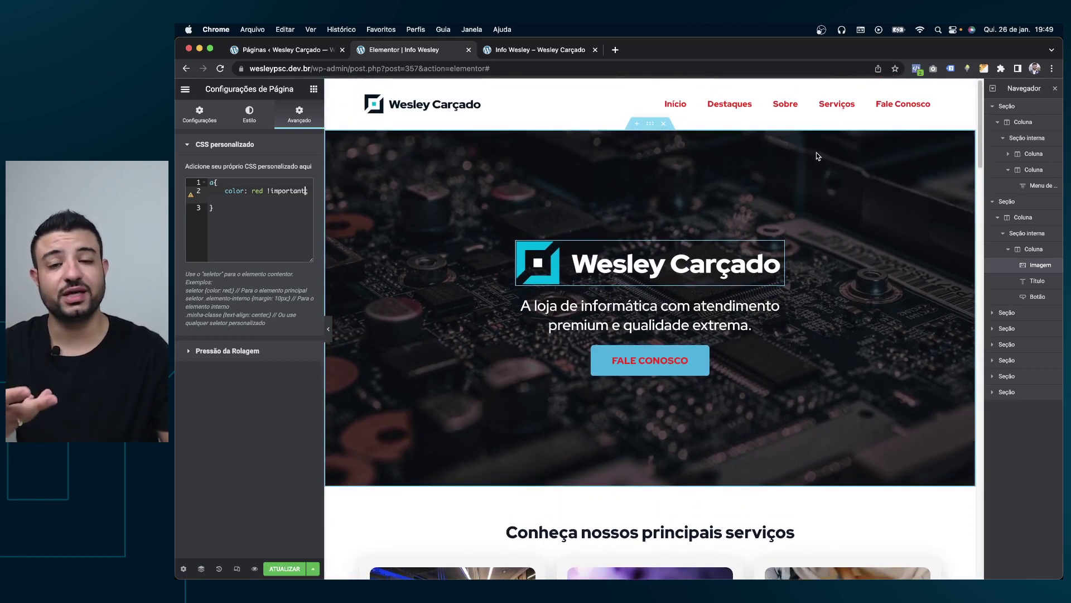
left_click(544, 51)
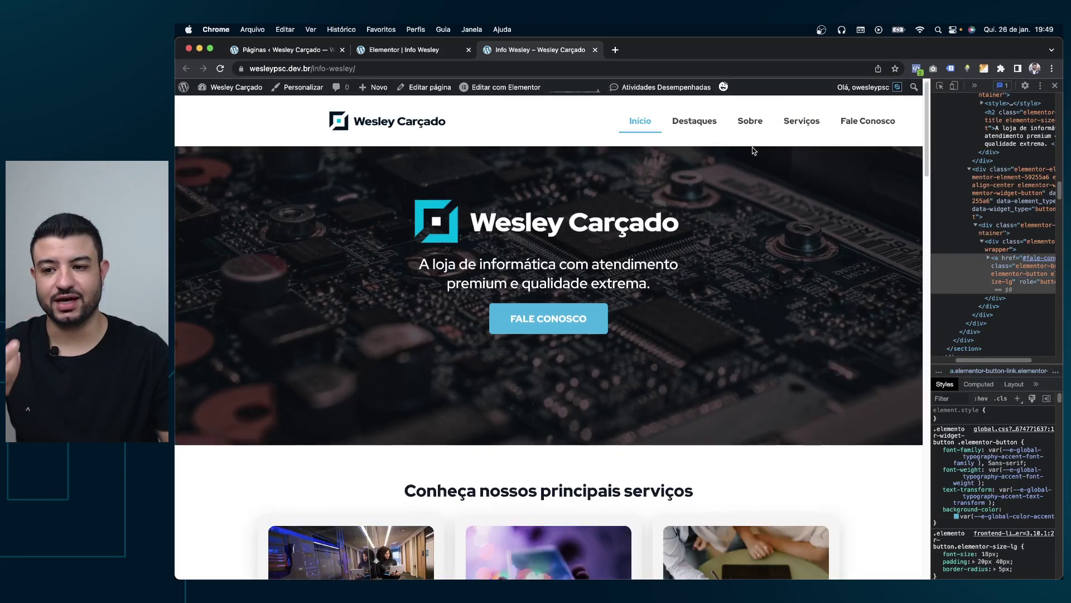
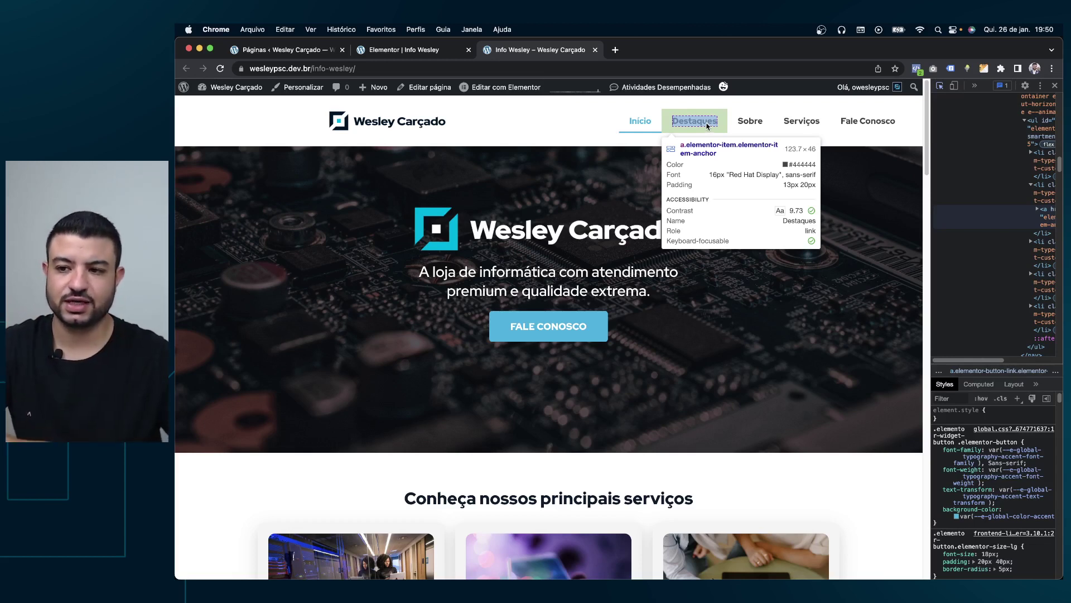
Step: Inspect the Destaques menu link's anchor in DevTools and widen the Elements panel
left_click(708, 127)
left_click_drag(968, 361, 1022, 360)
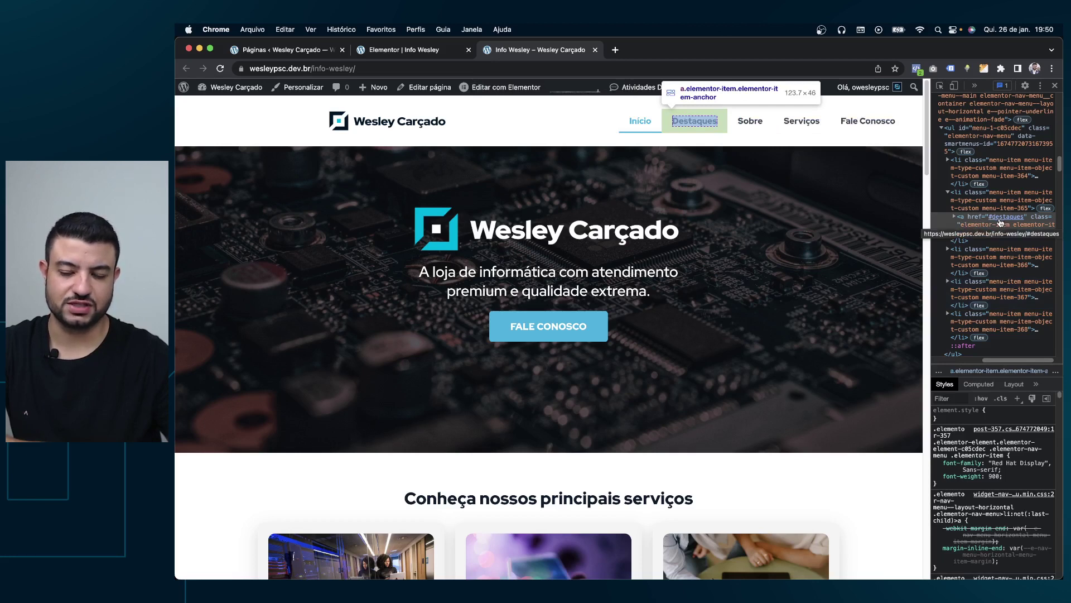
left_click_drag(926, 220, 820, 223)
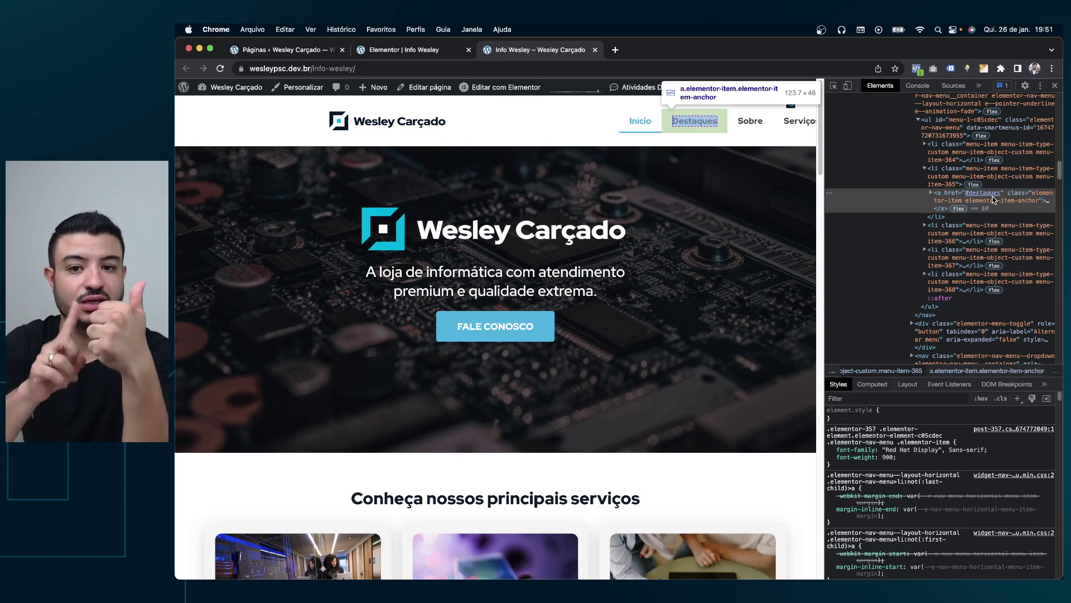
Step: Change the page custom CSS selector to a.elementor-item.elementor-item-anchor, turning the menu links red
left_click(407, 49)
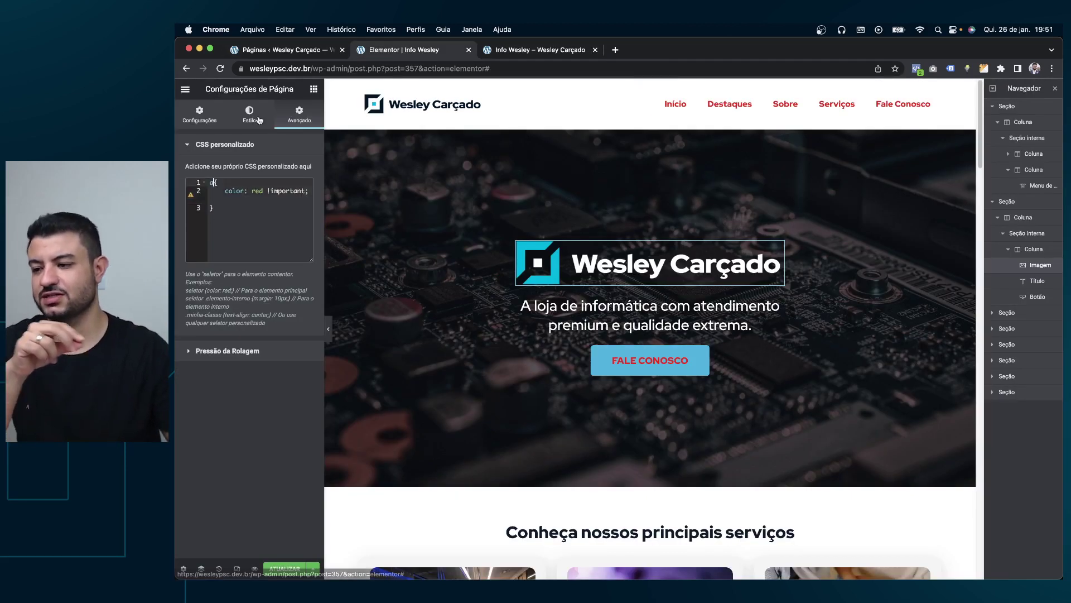
type(".")
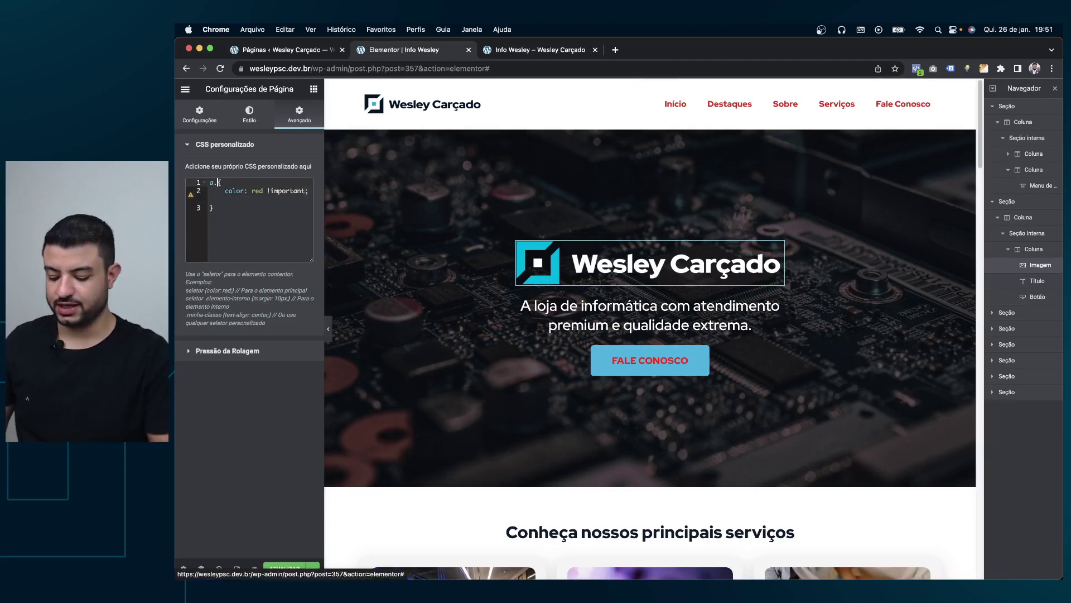
type("elementor-item.")
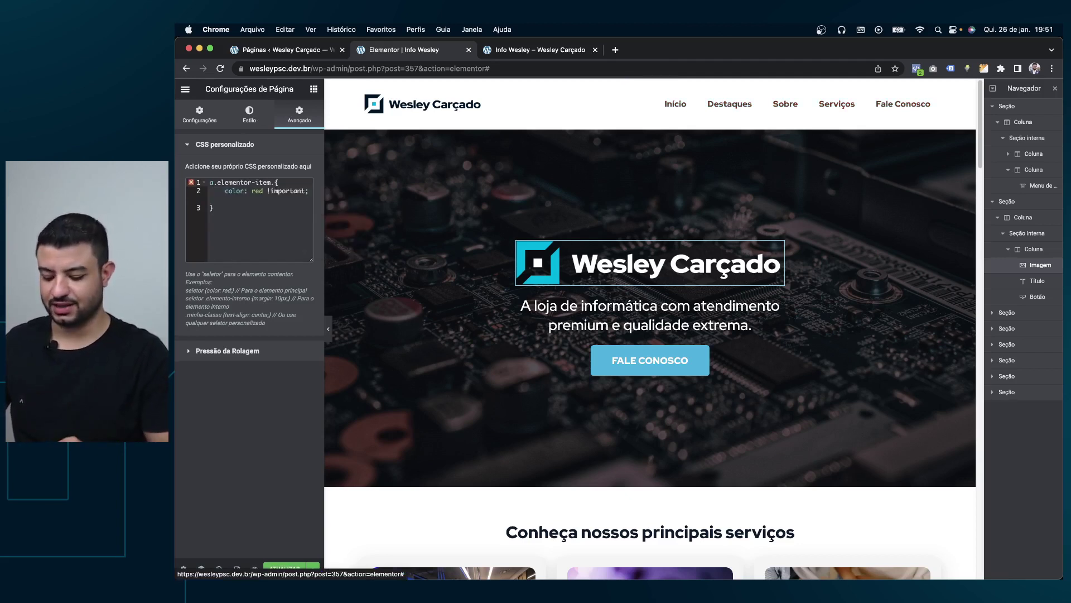
type("elementor-ite")
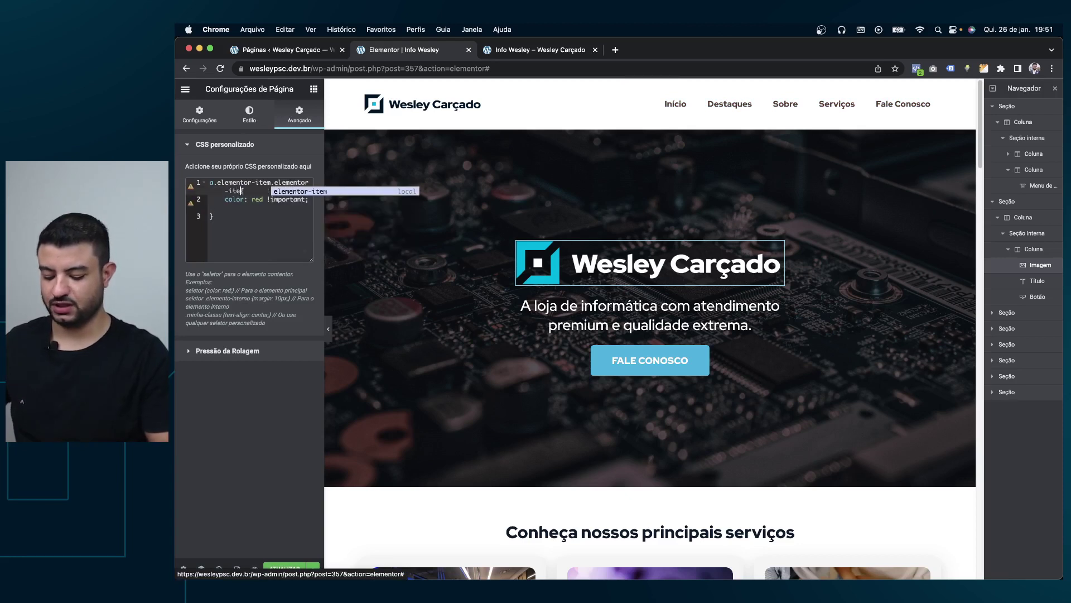
type("m-d")
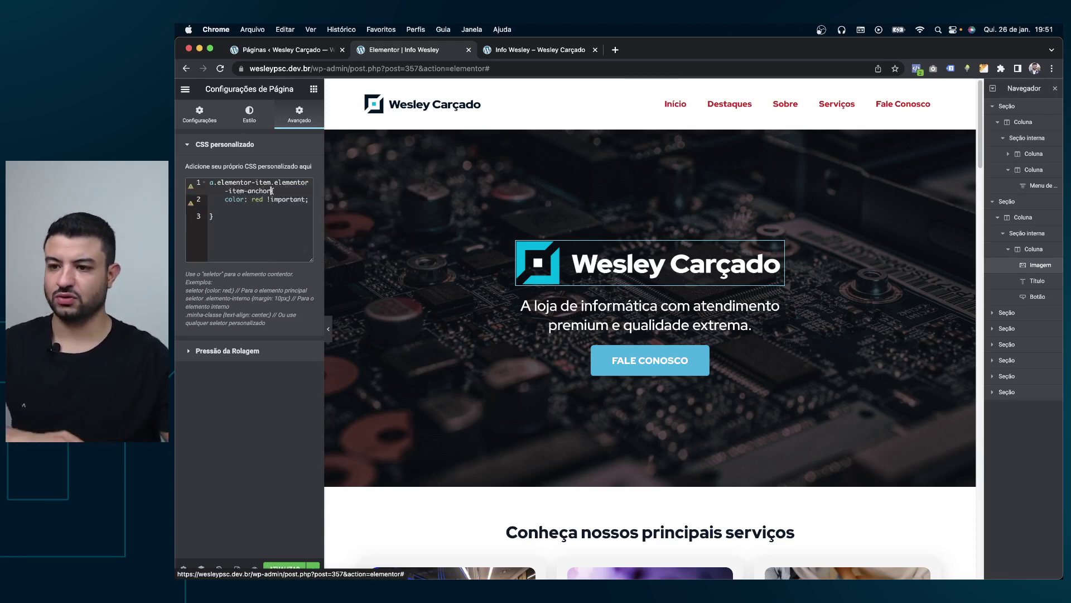
left_click(250, 200)
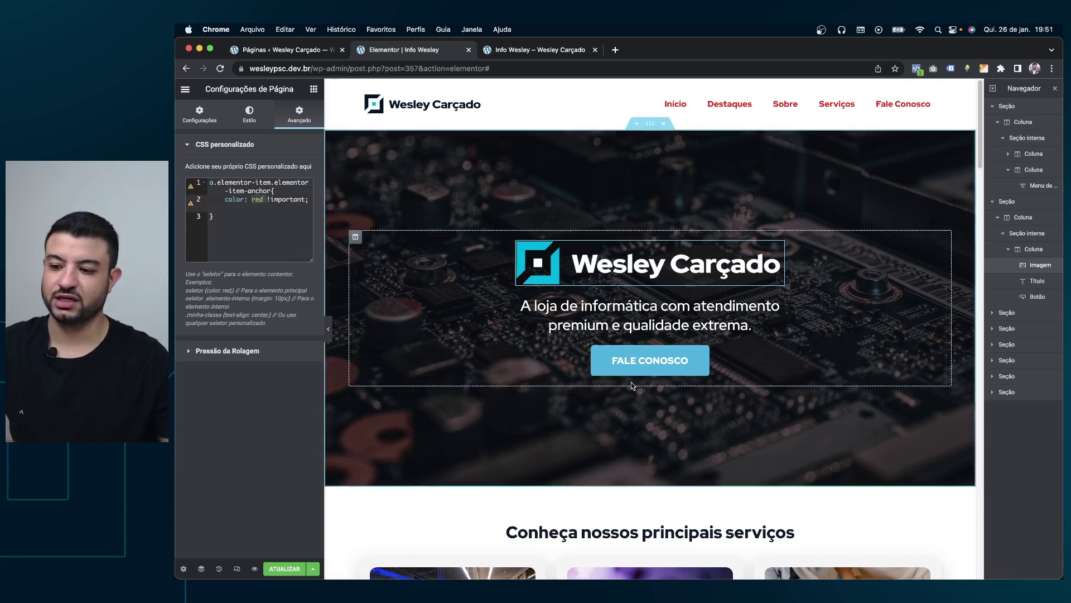
scroll(657, 370, "down", 3)
scroll(657, 371, "down", 5)
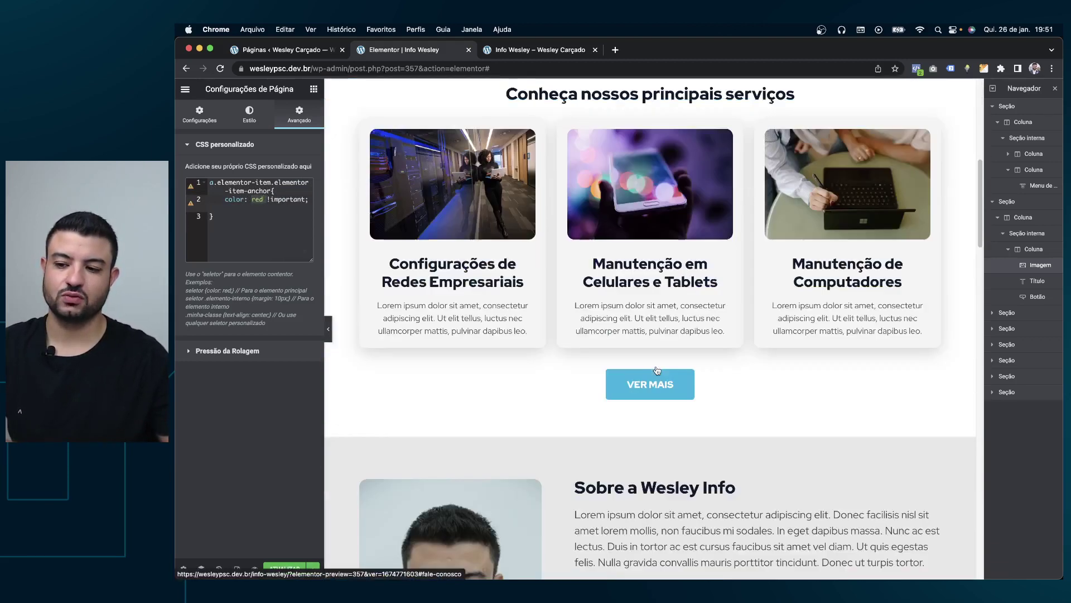
scroll(658, 370, "down", 5)
scroll(656, 369, "down", 5)
scroll(655, 366, "down", 5)
scroll(665, 339, "down", 2)
scroll(675, 290, "up", 20)
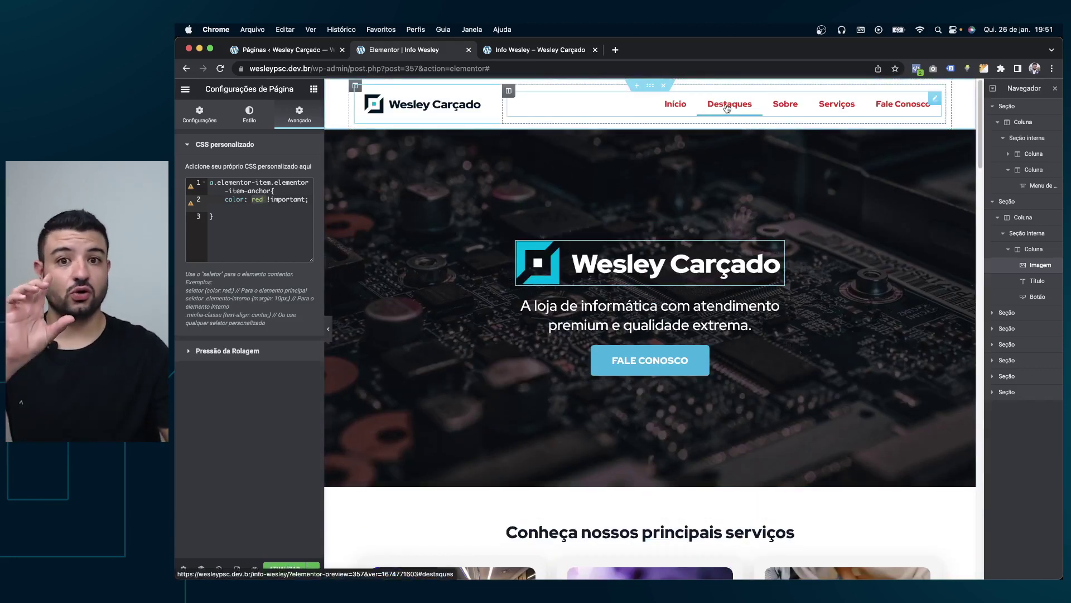
Step: Inspect the FALE CONOSCO button's anchor with its elementor-button-link class in DevTools
left_click(527, 55)
key("super+shift+c")
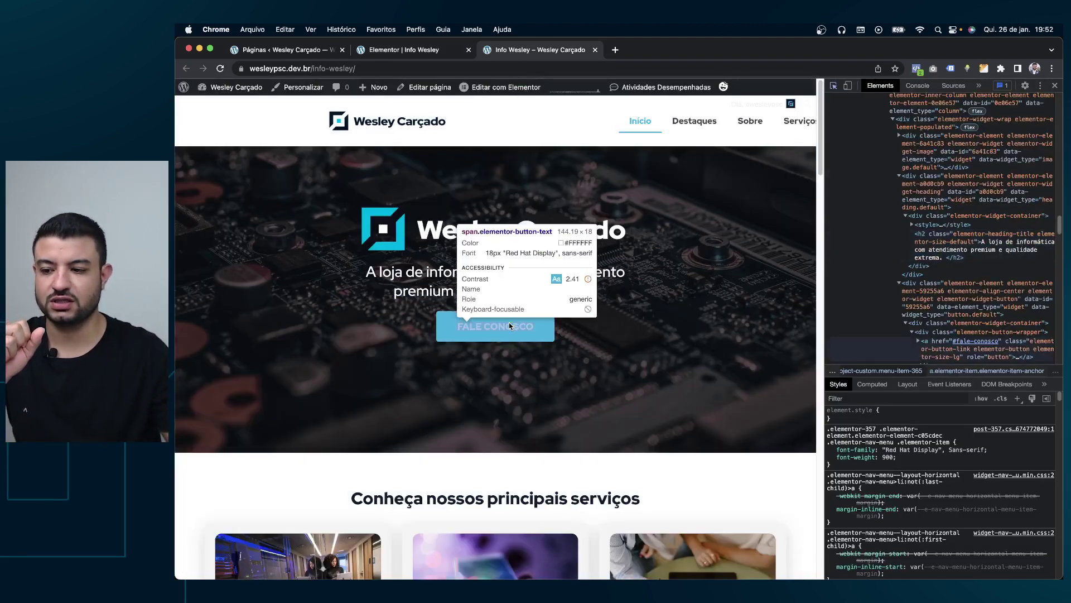
left_click(509, 323)
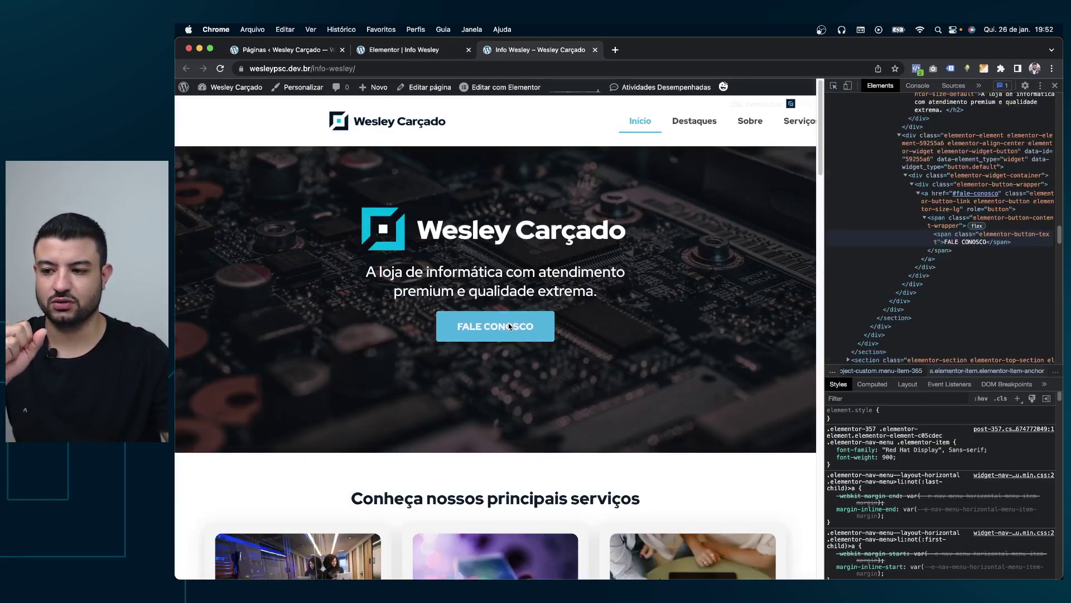
left_click(927, 187)
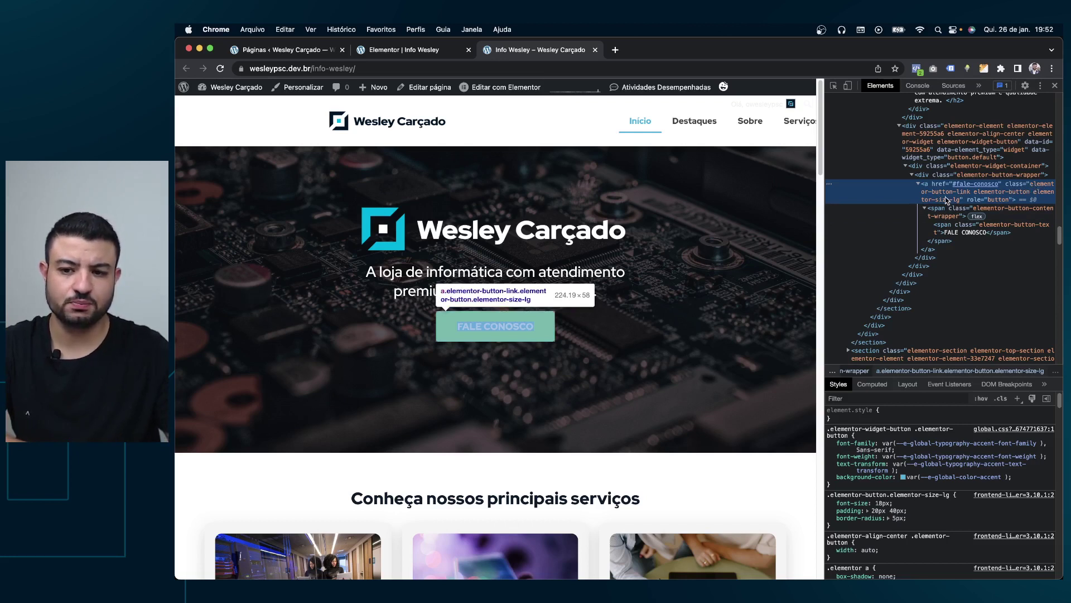
left_click(391, 50)
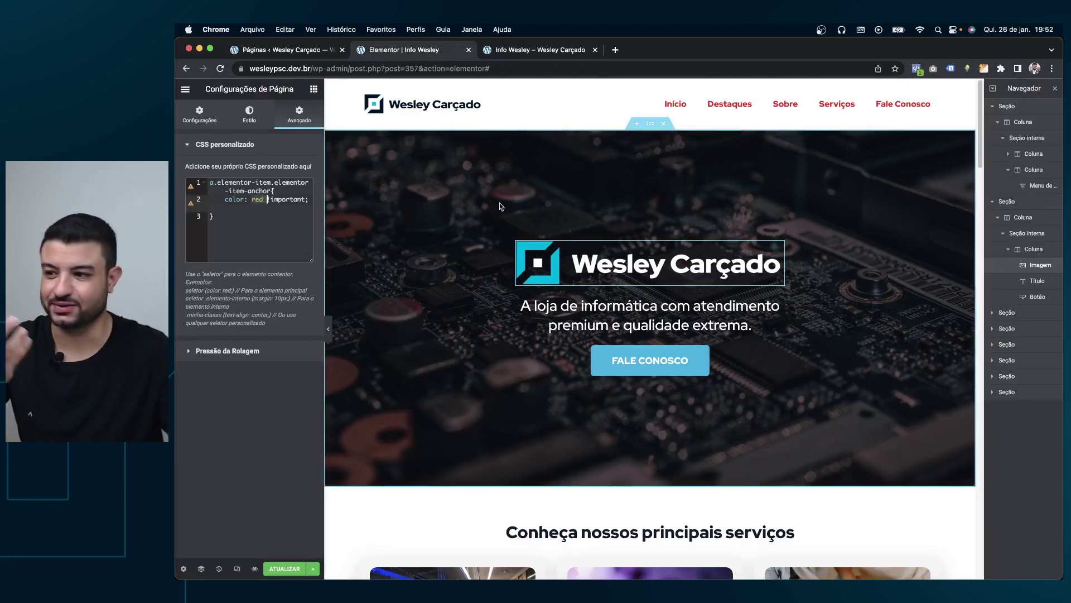
Step: Replace the menu-item classes so the page CSS selector reads a.elementor-button-link
left_click(217, 183)
left_click_drag(217, 182, 272, 191)
key("BackSpace")
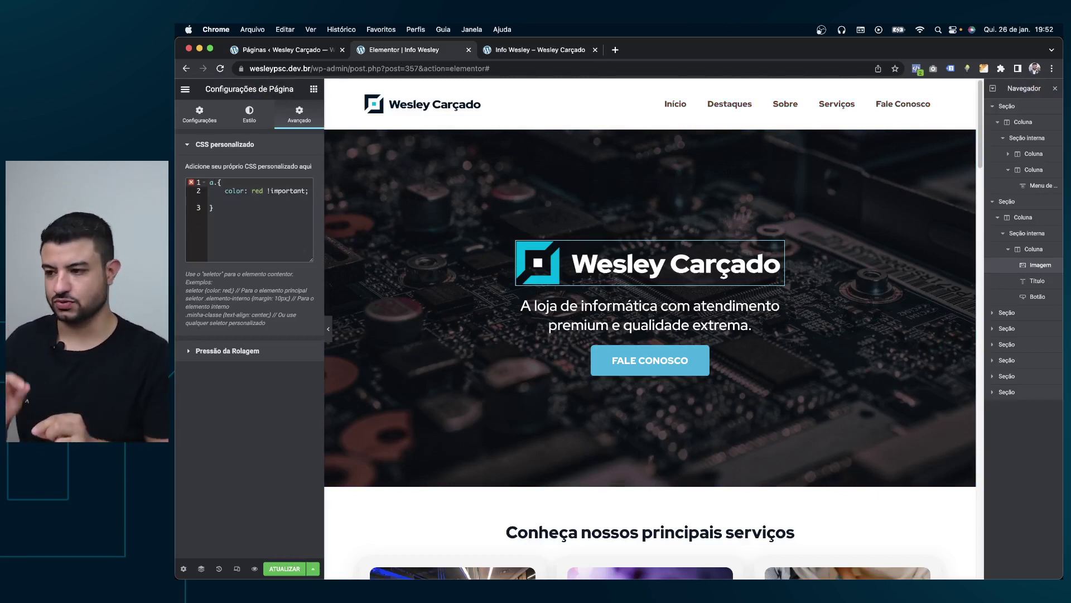
type("elementor")
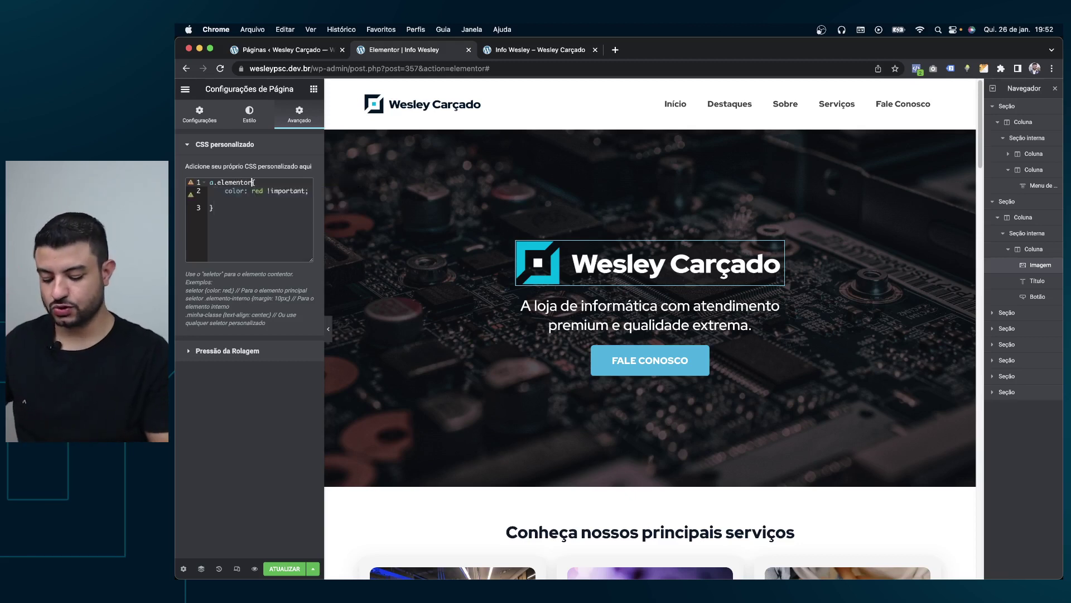
type("-button-lin")
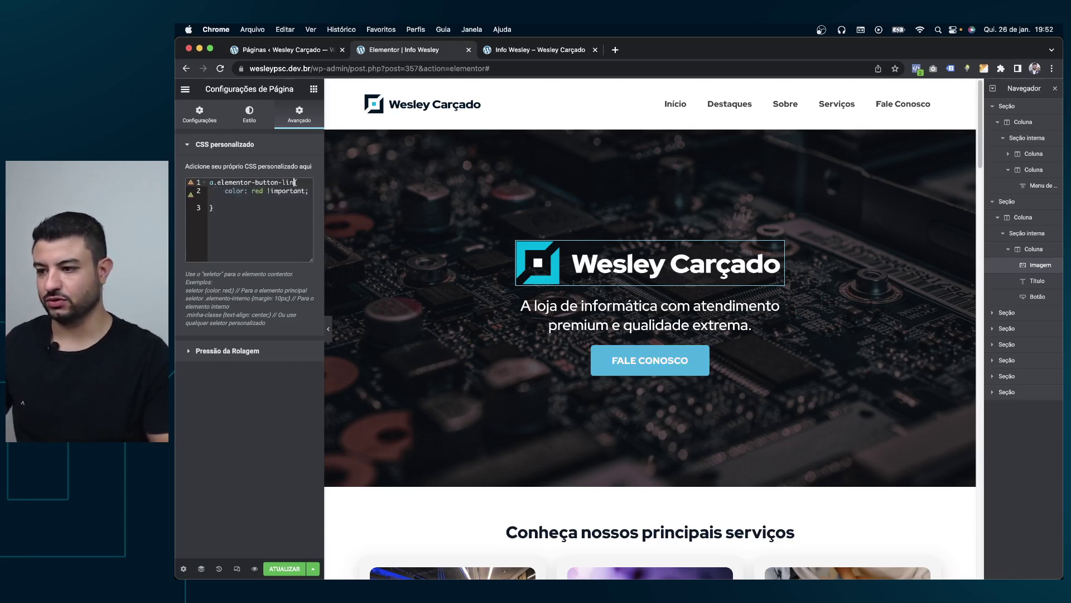
type("k")
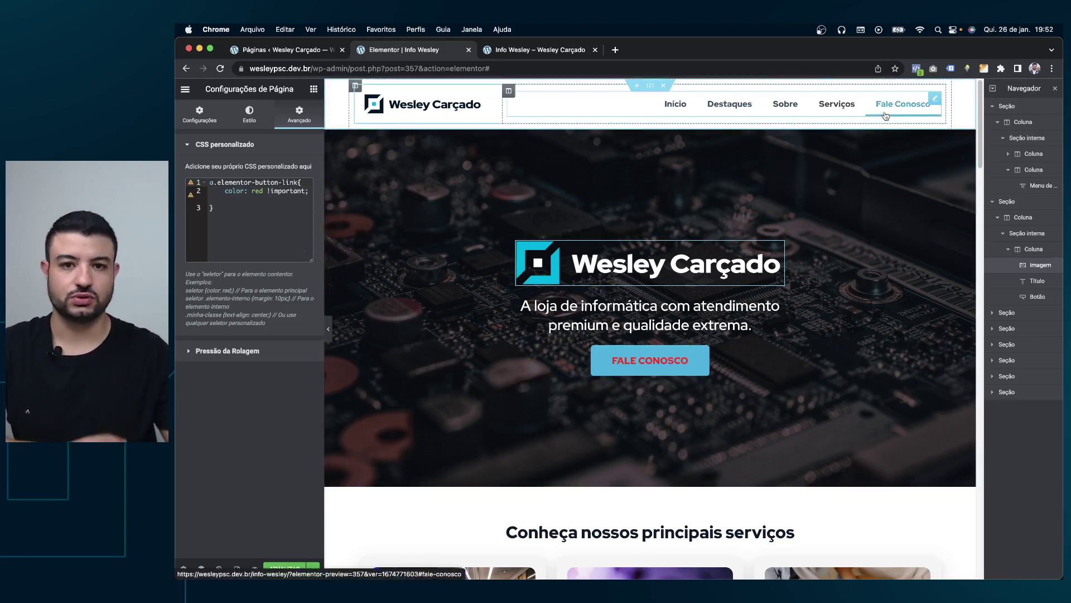
Step: Check the preview for red FALE CONOSCO text, then select all the page CSS
scroll(702, 373, "down", 8)
scroll(701, 371, "down", 6)
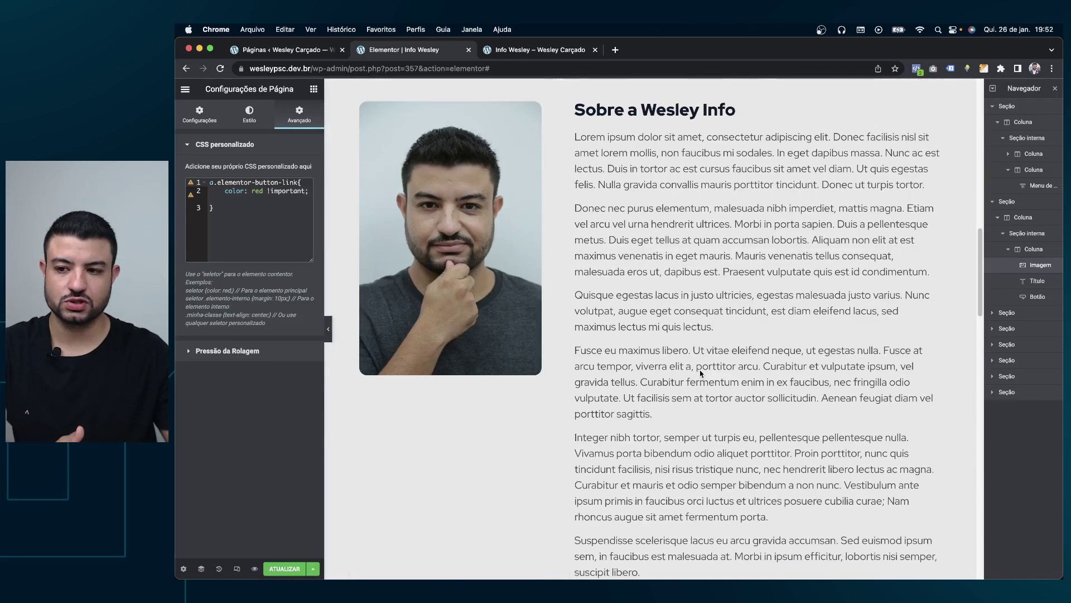
scroll(700, 371, "up", 4)
scroll(669, 243, "down", 7)
scroll(658, 402, "down", 4)
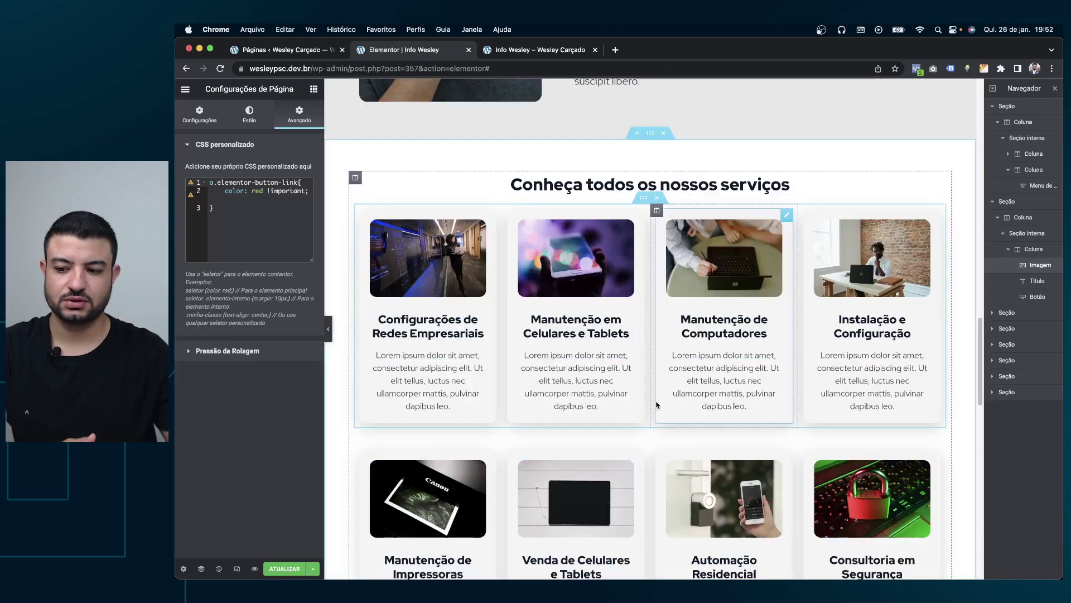
scroll(674, 359, "down", 6)
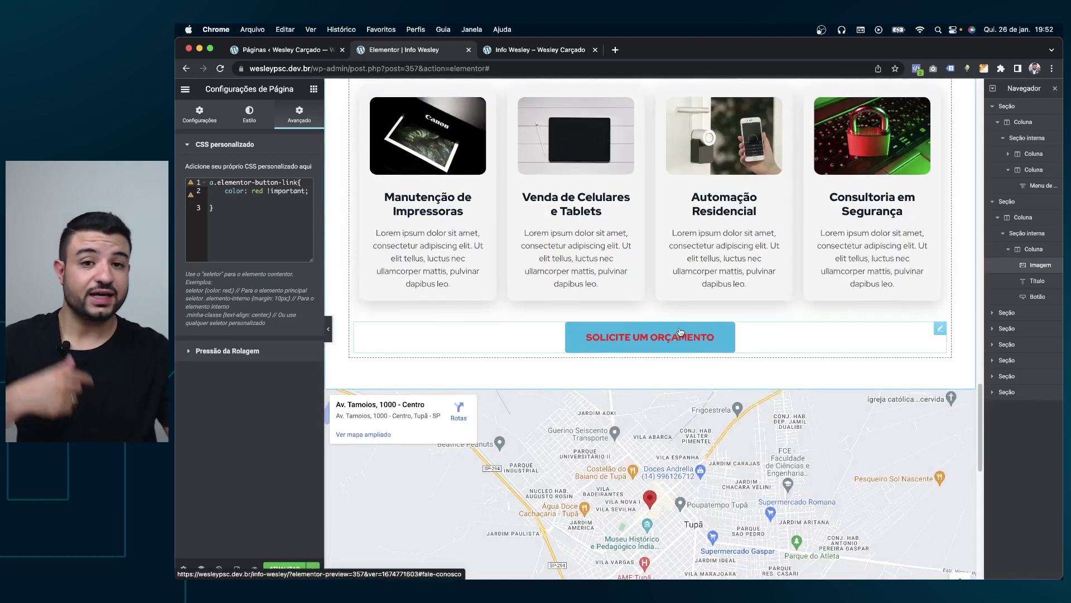
scroll(675, 359, "up", 5)
scroll(676, 346, "up", 6)
scroll(680, 331, "up", 4)
scroll(680, 332, "up", 5)
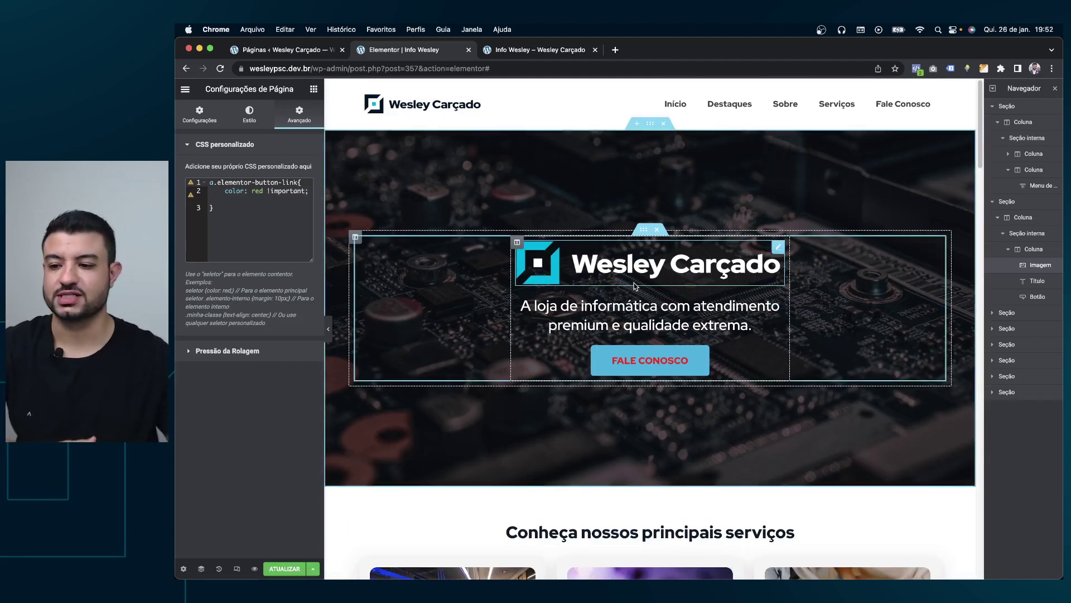
left_click_drag(204, 208, 194, 176)
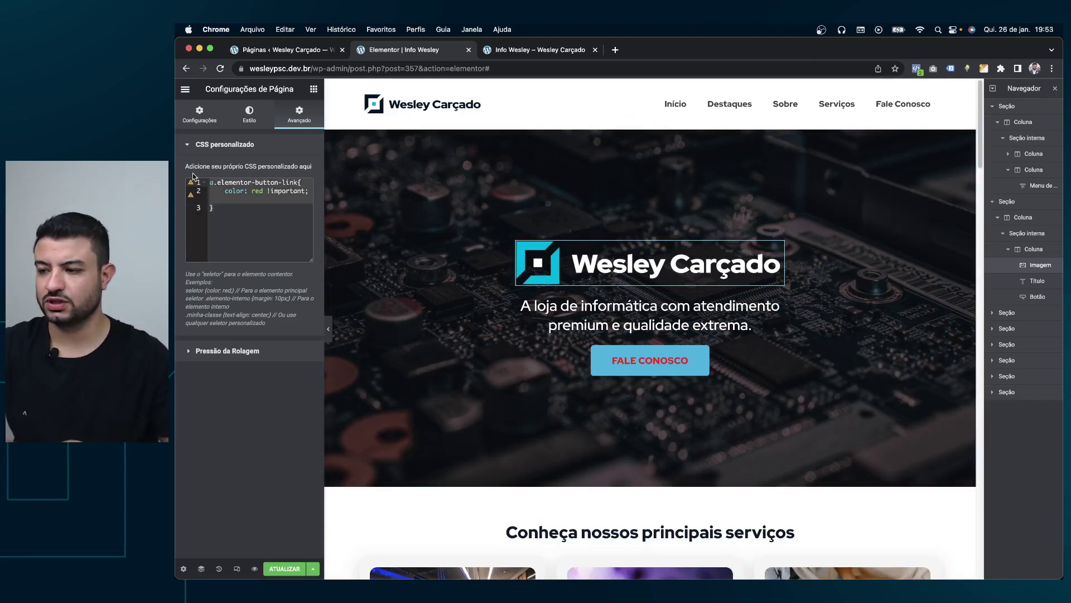
Step: Clear the page custom CSS and give the FALE CONOSCO button the CSS class botao-vermelho
key("BackSpace")
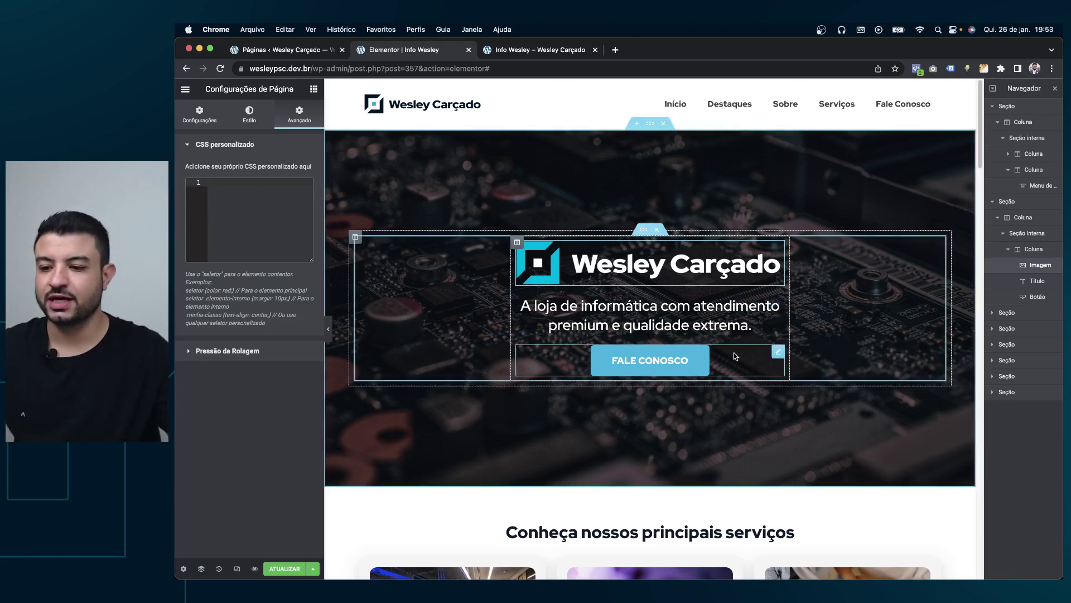
left_click(779, 352)
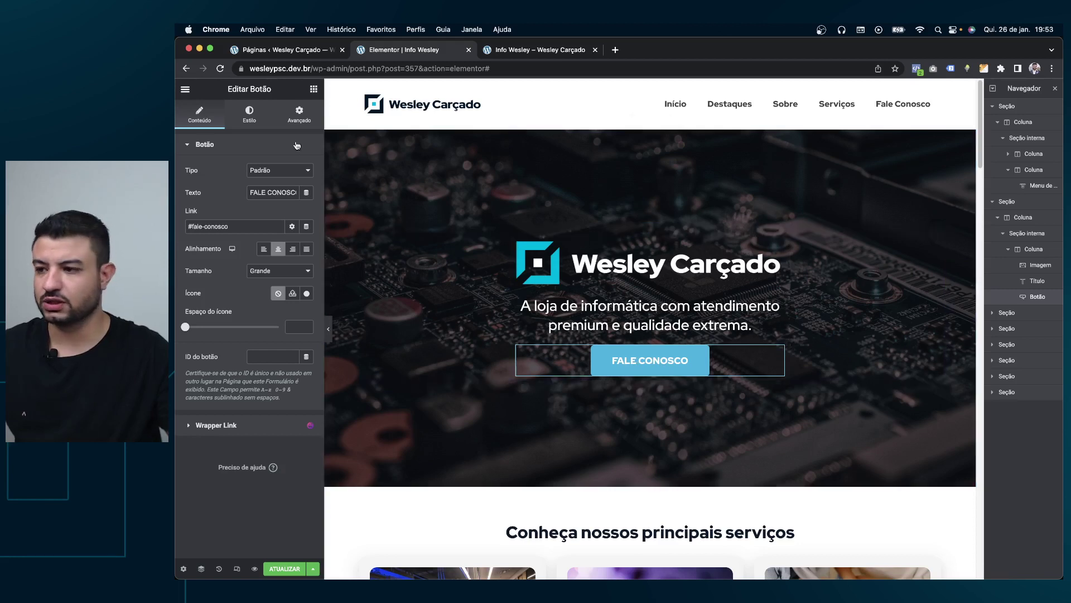
left_click(300, 114)
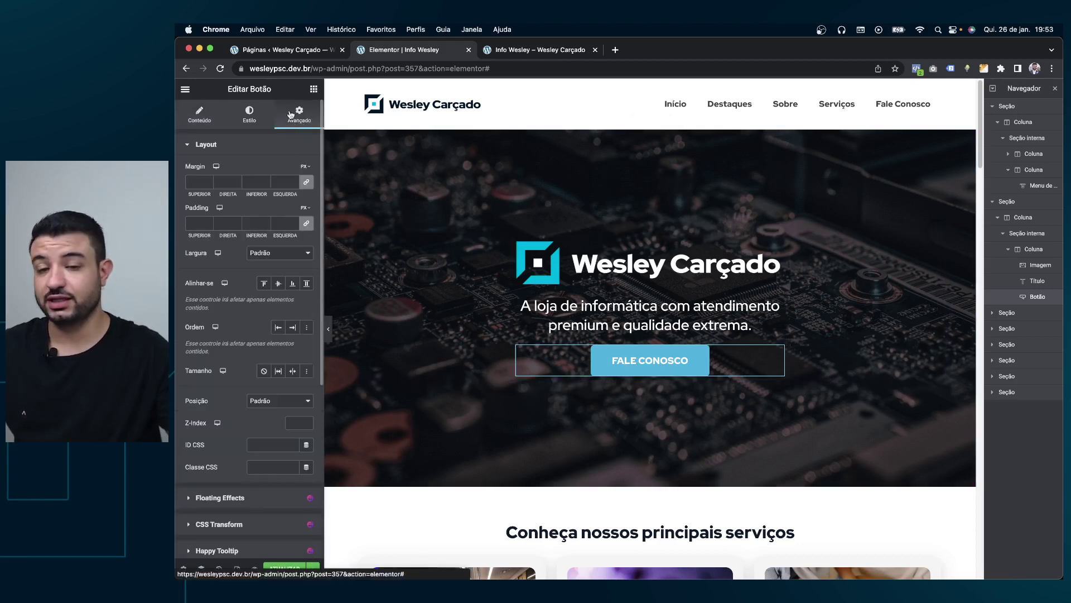
left_click(199, 469)
type("botao-vermel")
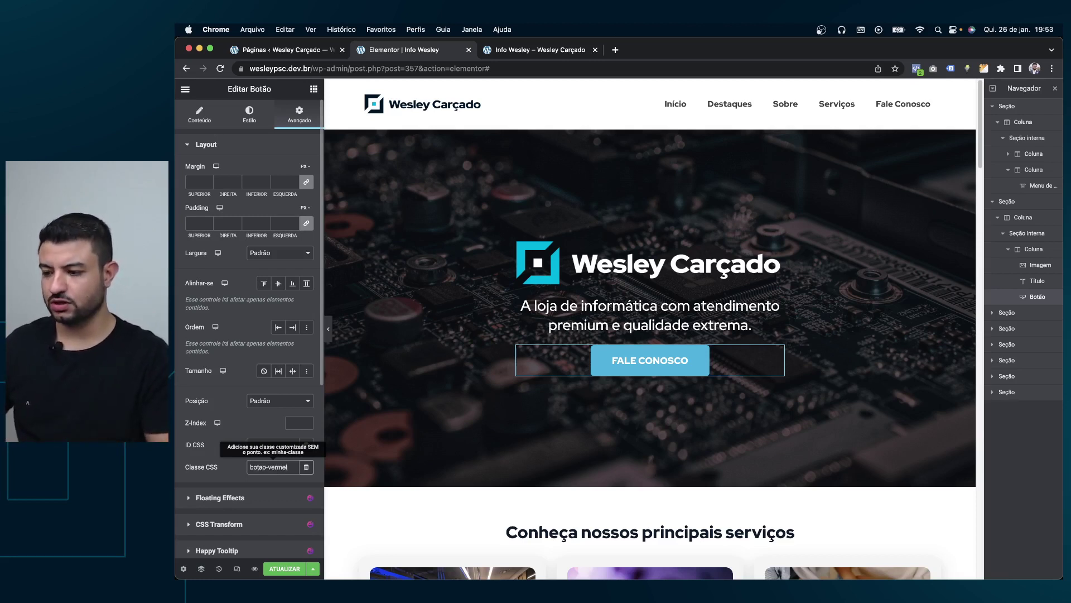
type("ho")
key("super+a")
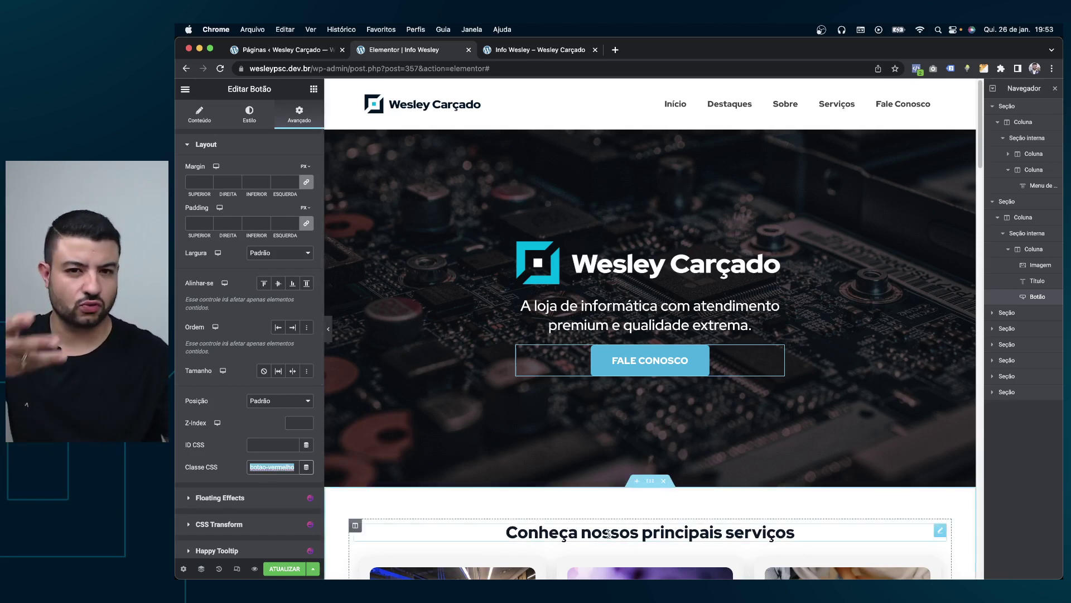
left_click(250, 102)
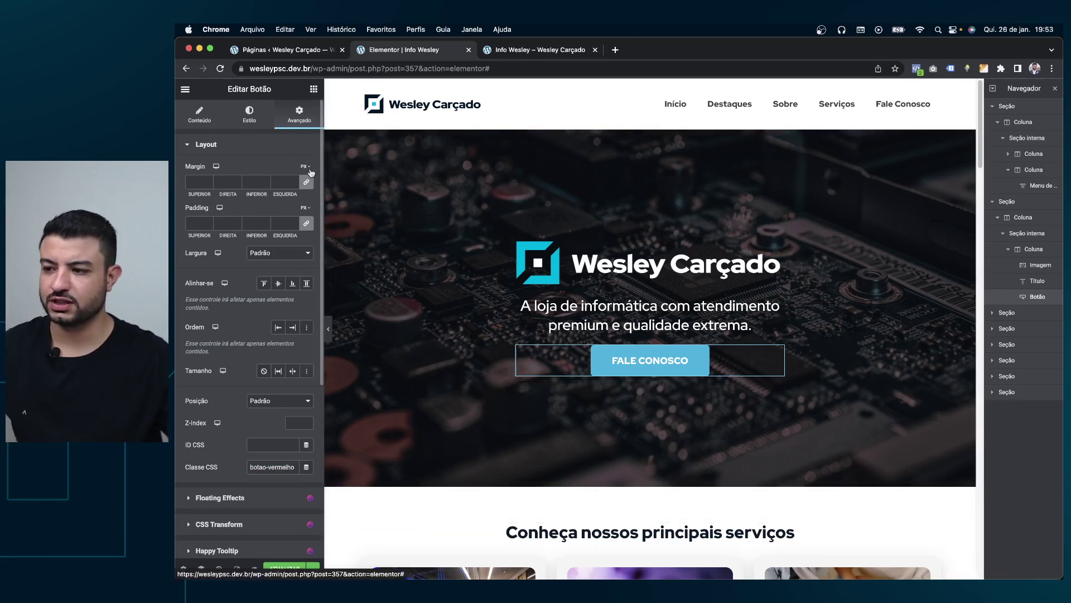
Step: Bring up the page settings' Avançado tab with its empty custom CSS editor
left_click(260, 117)
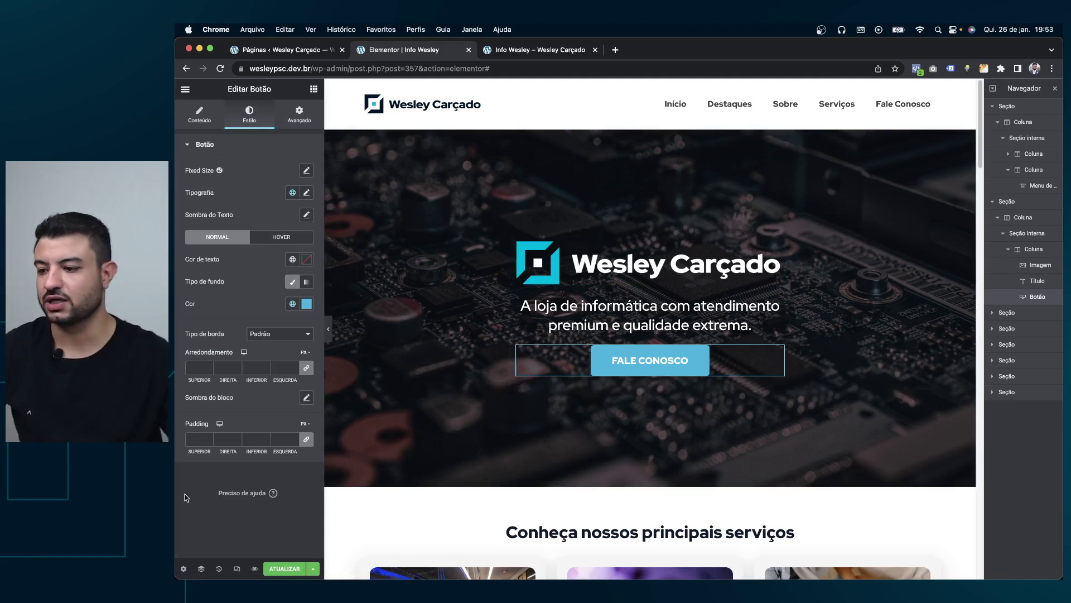
left_click(299, 115)
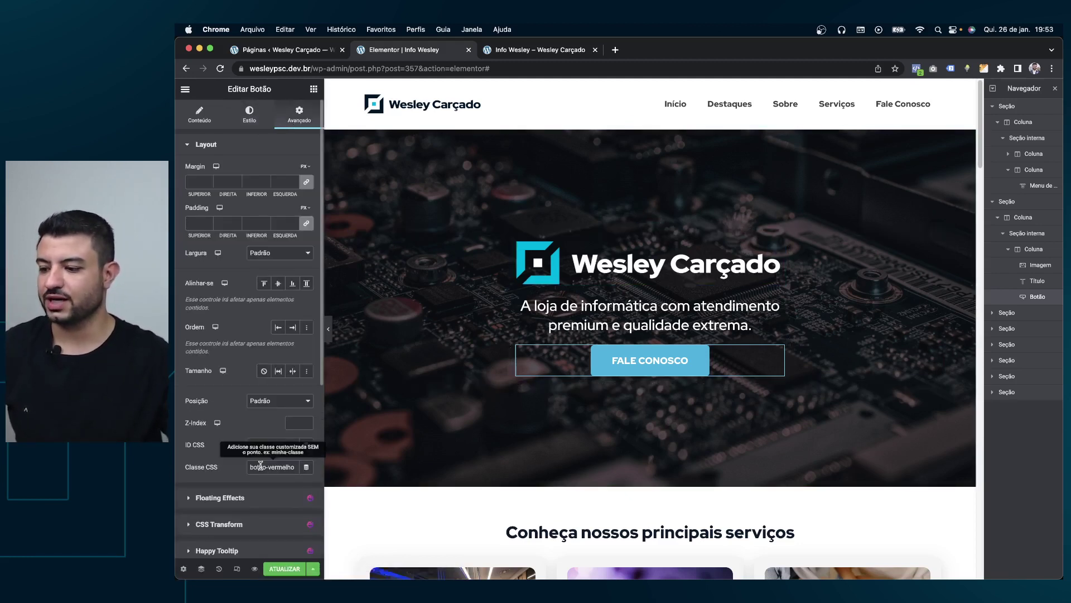
left_click(184, 567)
left_click(299, 124)
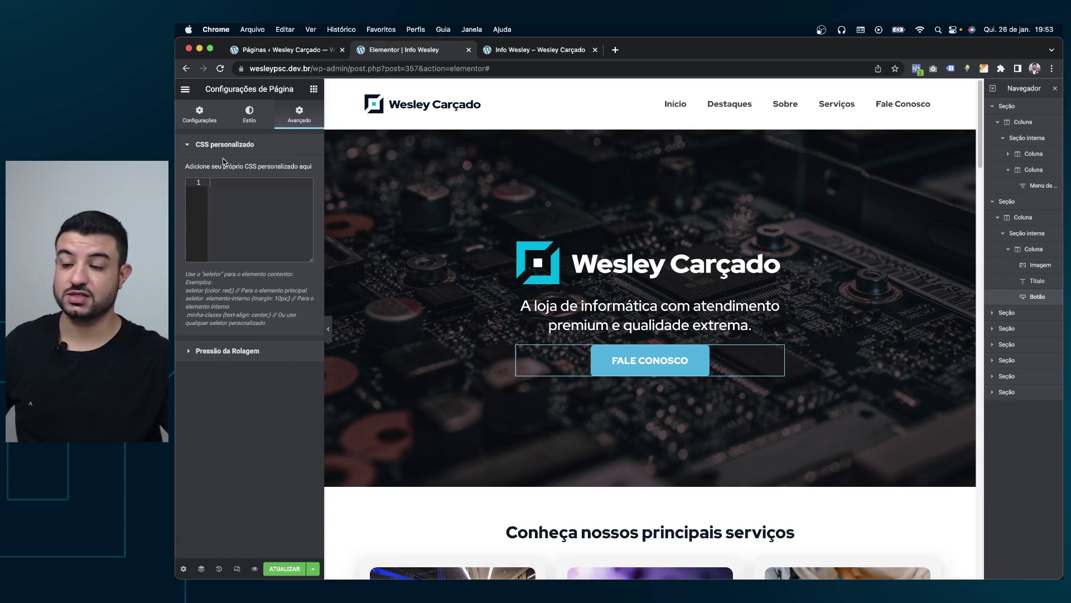
Step: Write a .botao-vermelho rule with color: red !important in the page custom CSS
type(".botao-vermelho{     a")
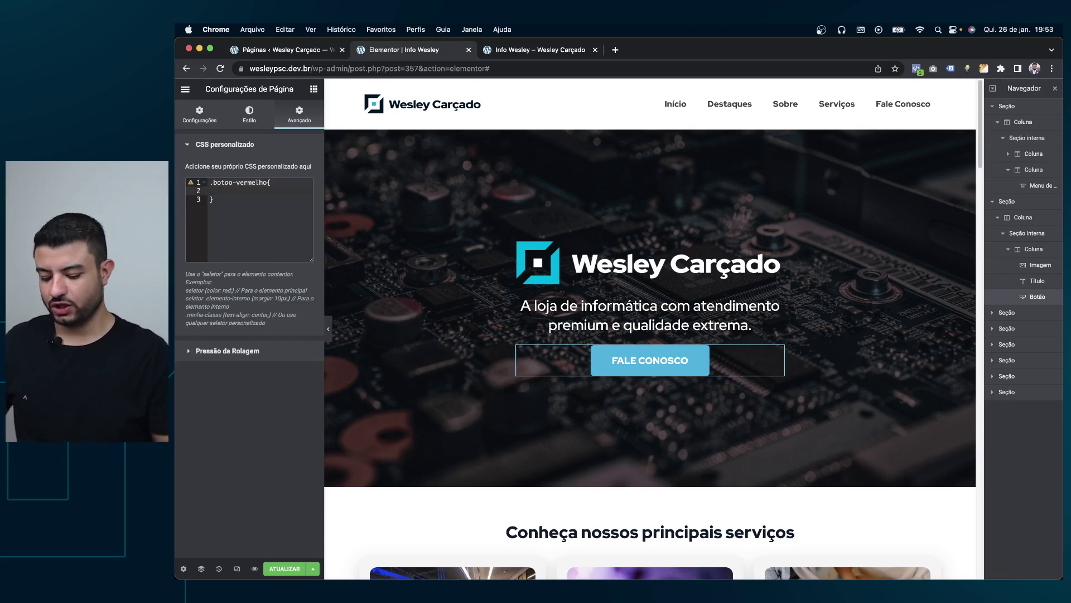
type("color")
key("Return")
type("red !important;")
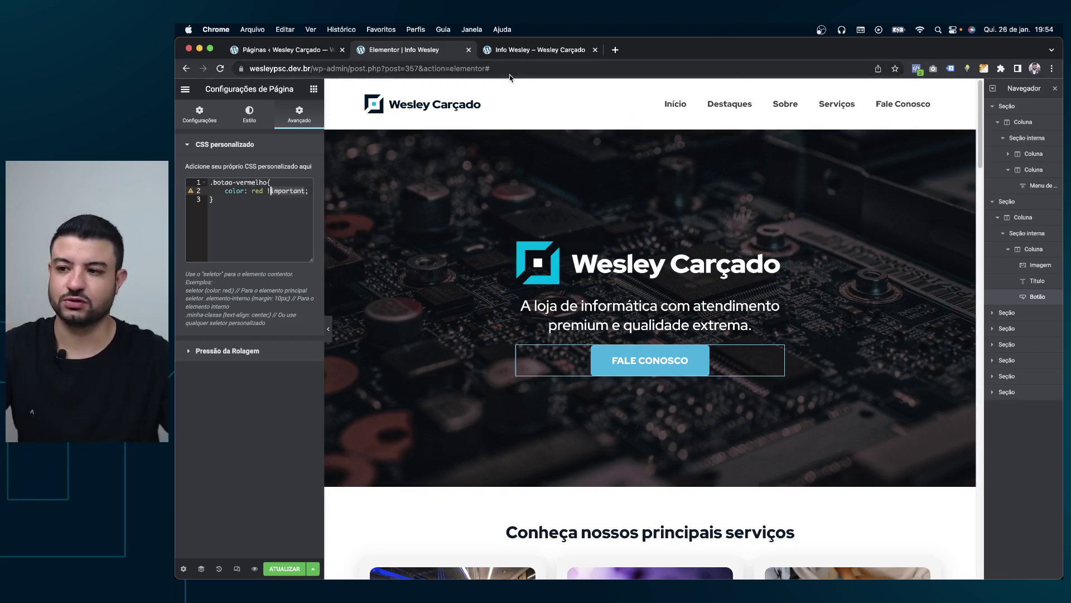
left_click(532, 51)
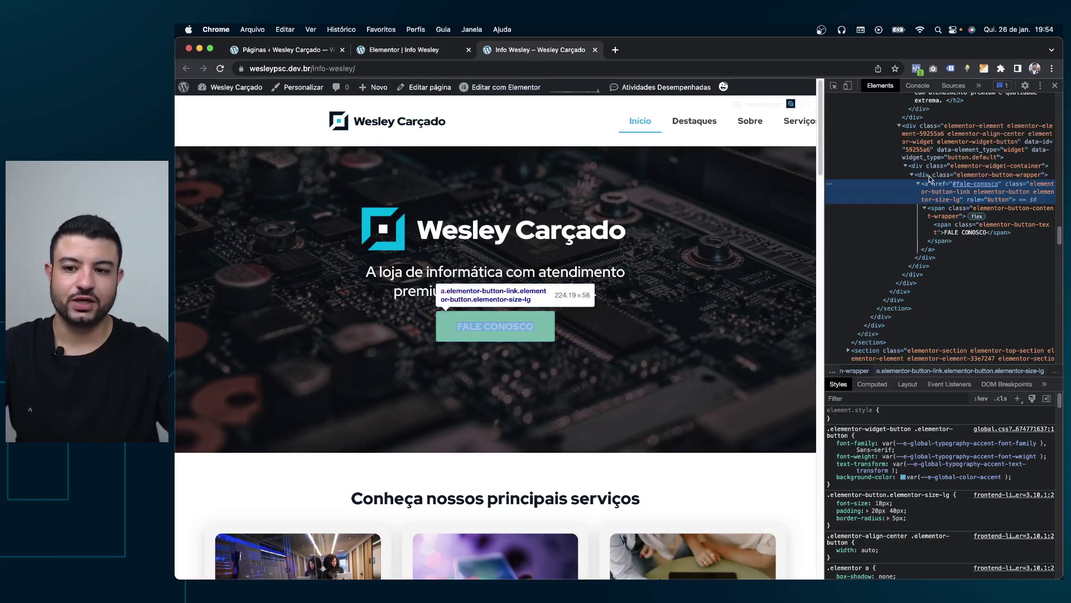
Step: Inspect the button's parent wrapper div in DevTools, then return to the Elementor editor
left_click(946, 134)
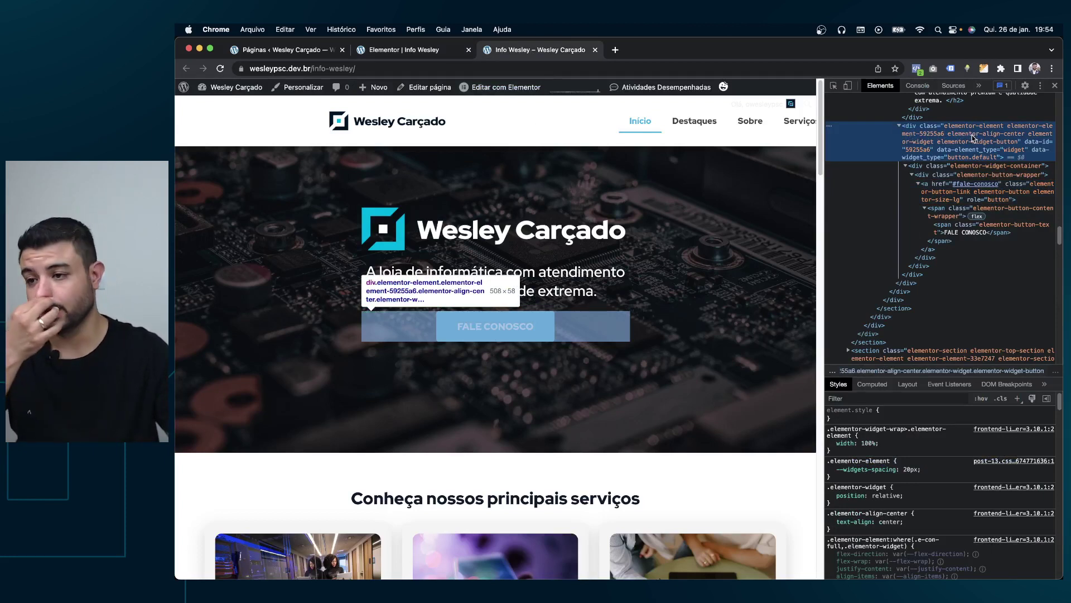
left_click(301, 53)
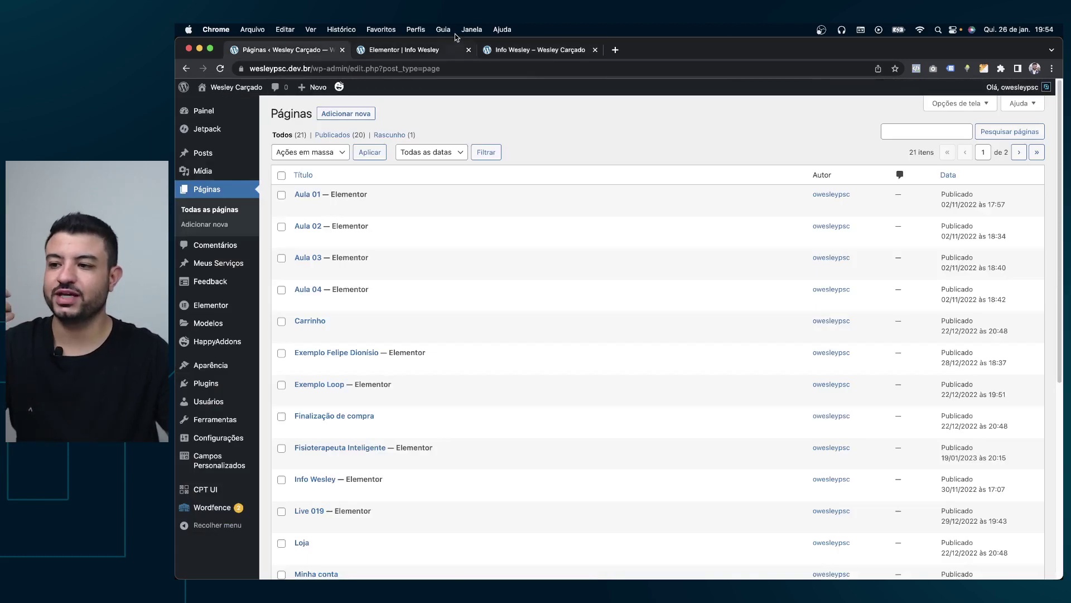
left_click(427, 50)
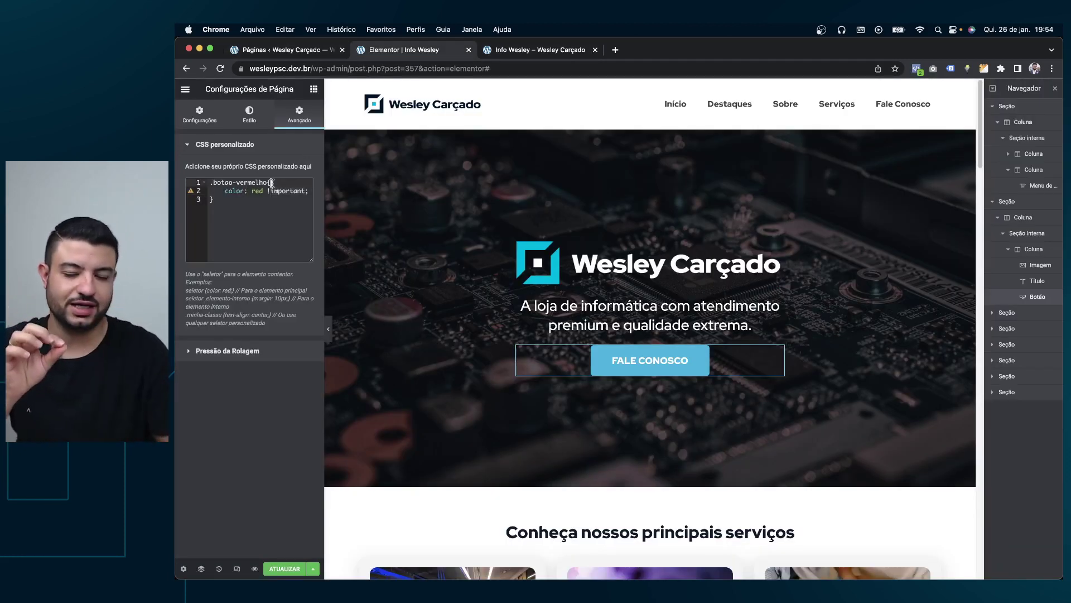
left_click(533, 51)
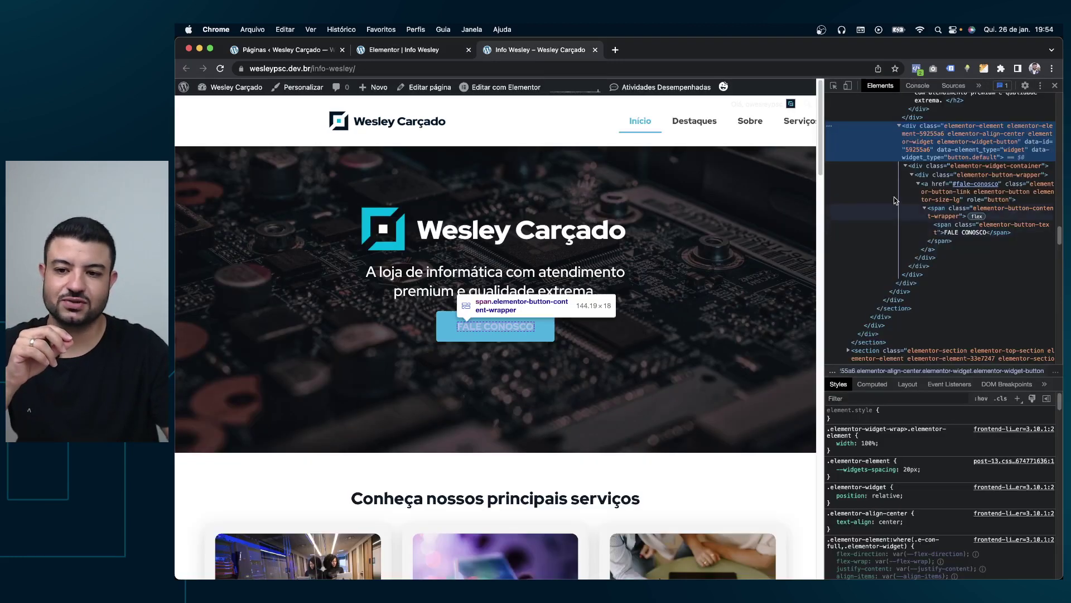
left_click(410, 54)
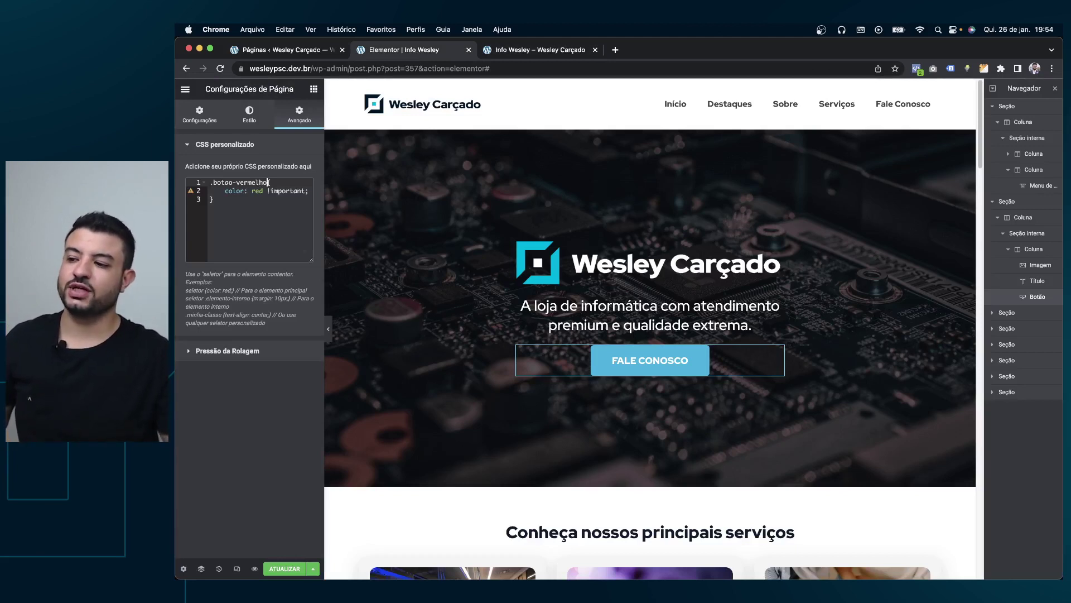
Step: Change the page rule's selector to .botao-vermelho a, turning the button text red
type("a")
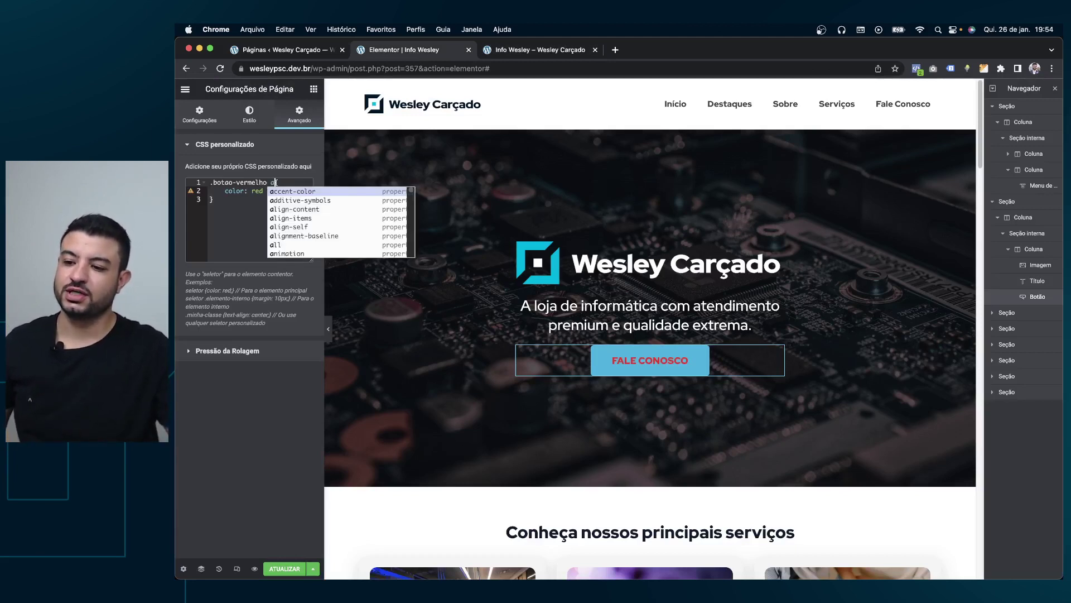
left_click(241, 185)
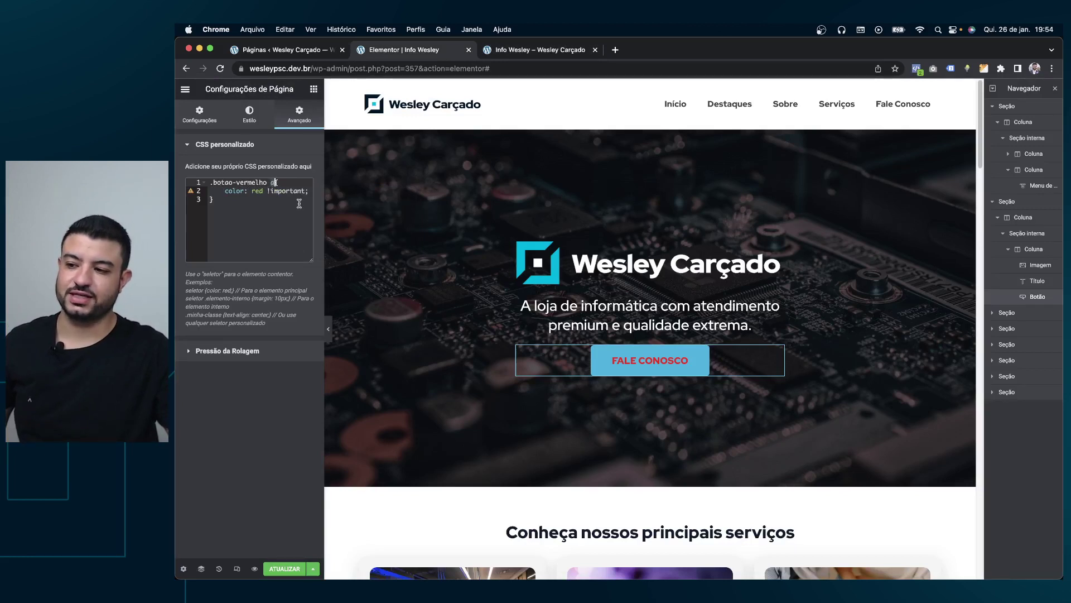
left_click(243, 199)
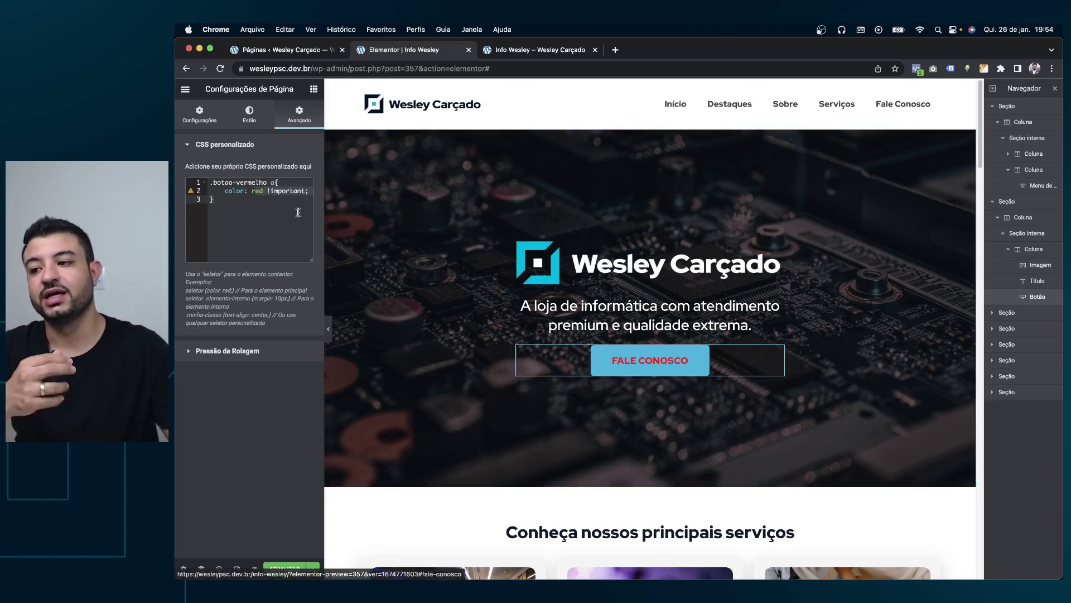
left_click(212, 183)
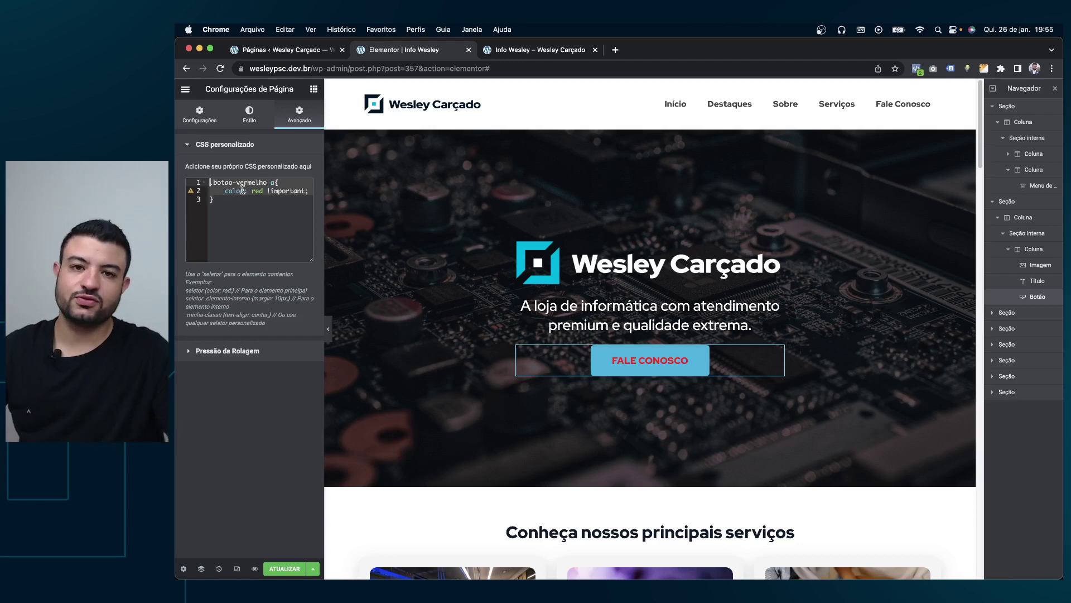
left_click(240, 220)
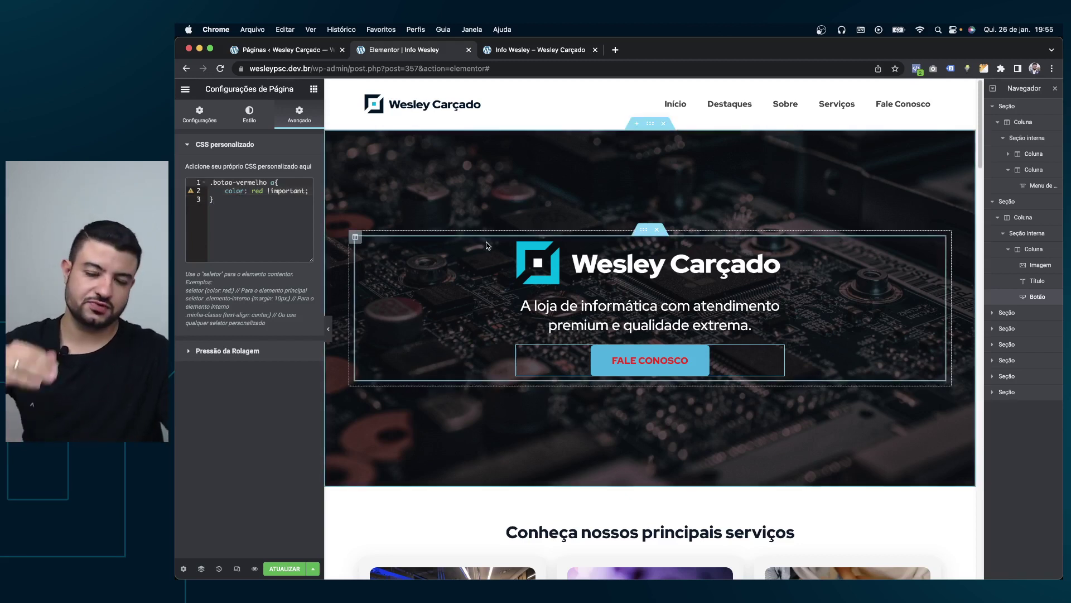
mouse_move(537, 263)
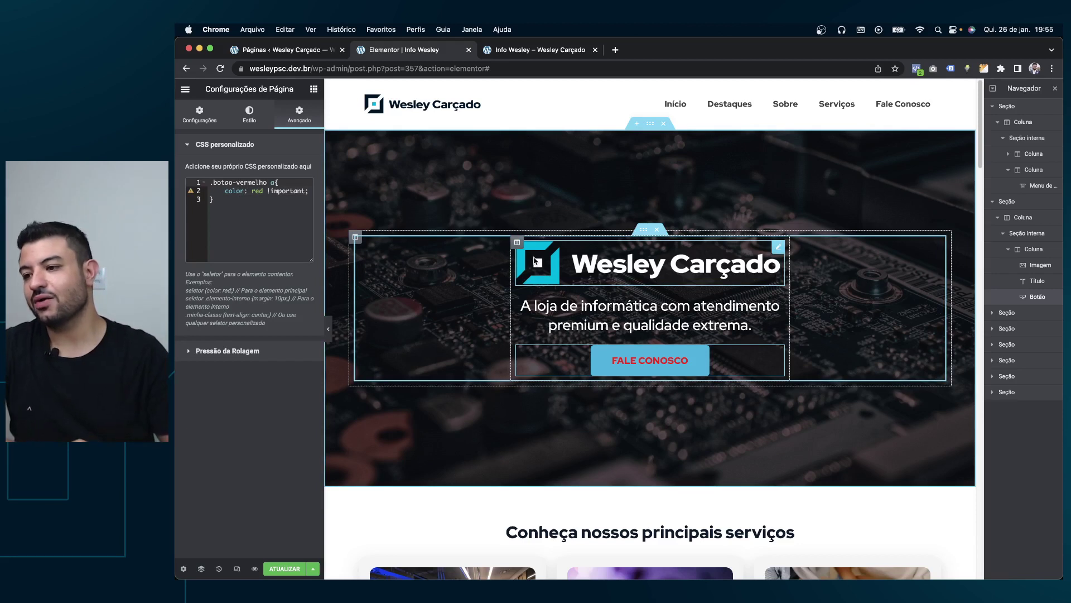
Step: Select and delete all of the page's custom CSS
left_click(278, 191)
key("super+a")
key("BackSpace")
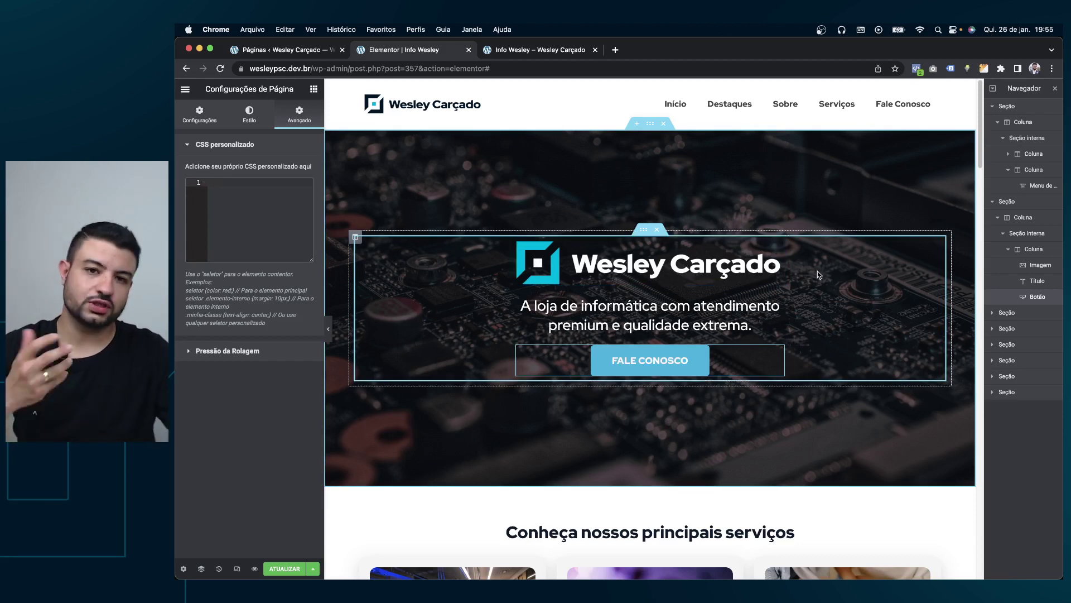
Step: Show the FALE CONOSCO button's Avançado settings with its botao-vermelho CSS class
left_click(778, 352)
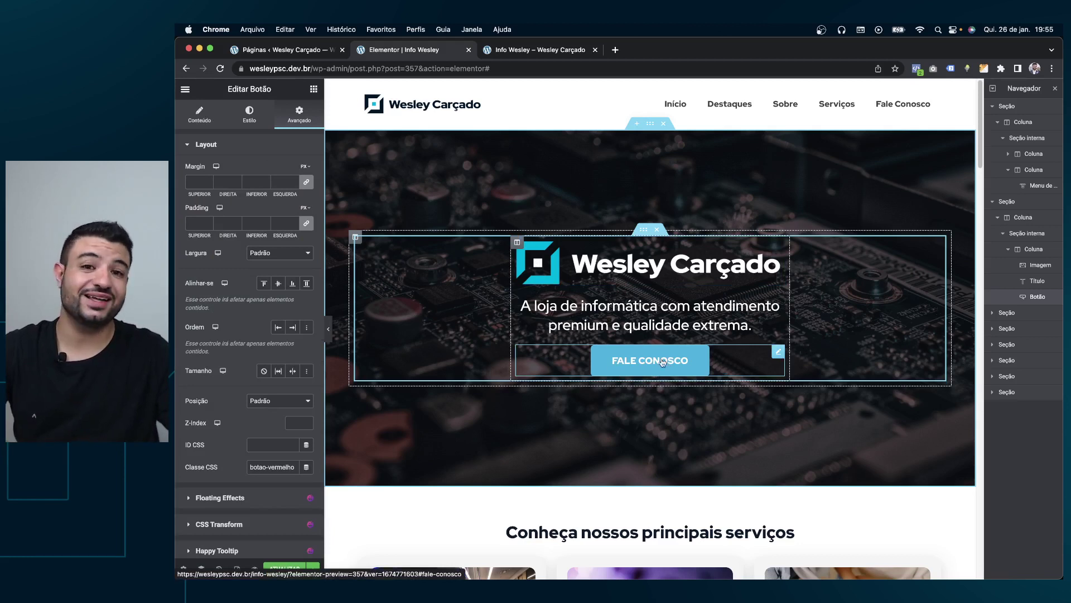
scroll(661, 363, "down", 8)
scroll(661, 364, "down", 4)
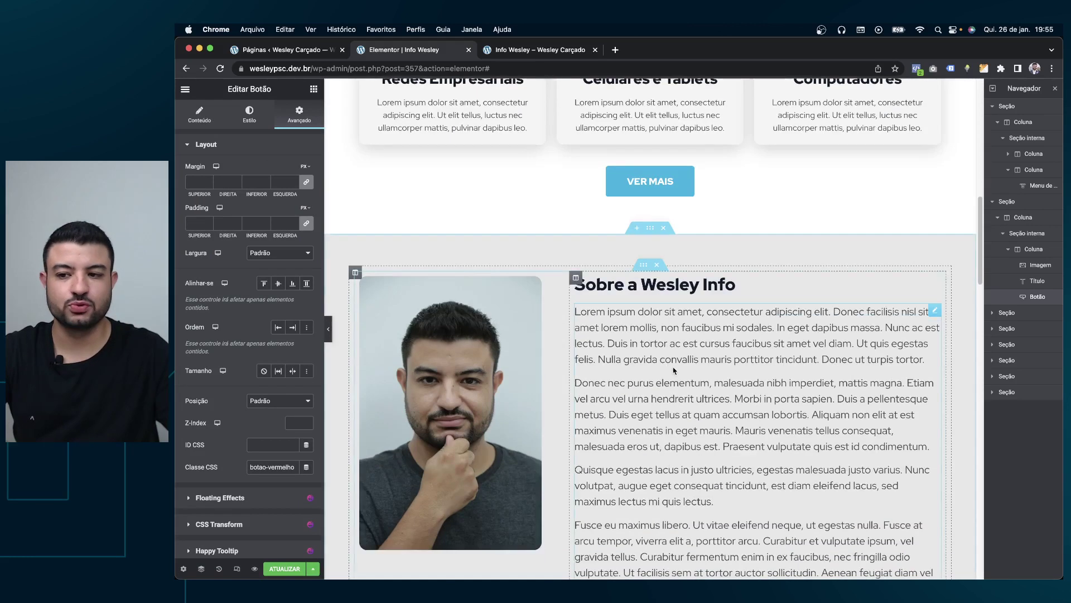
scroll(697, 354, "up", 9)
scroll(708, 350, "up", 3)
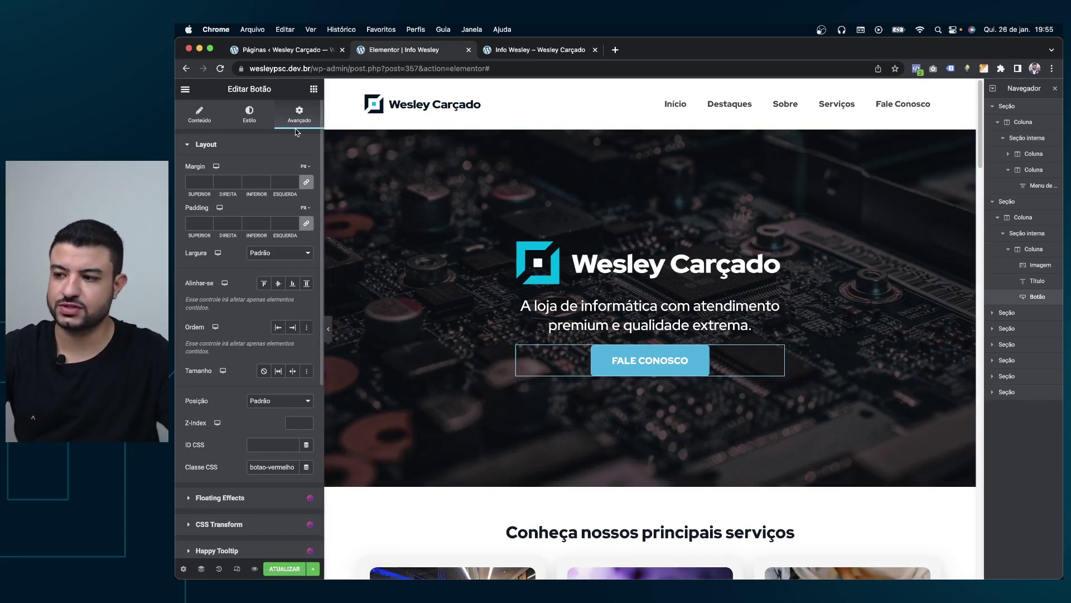
Step: Collapse Layout and expand the button's CSS personalizado section
left_click(285, 147)
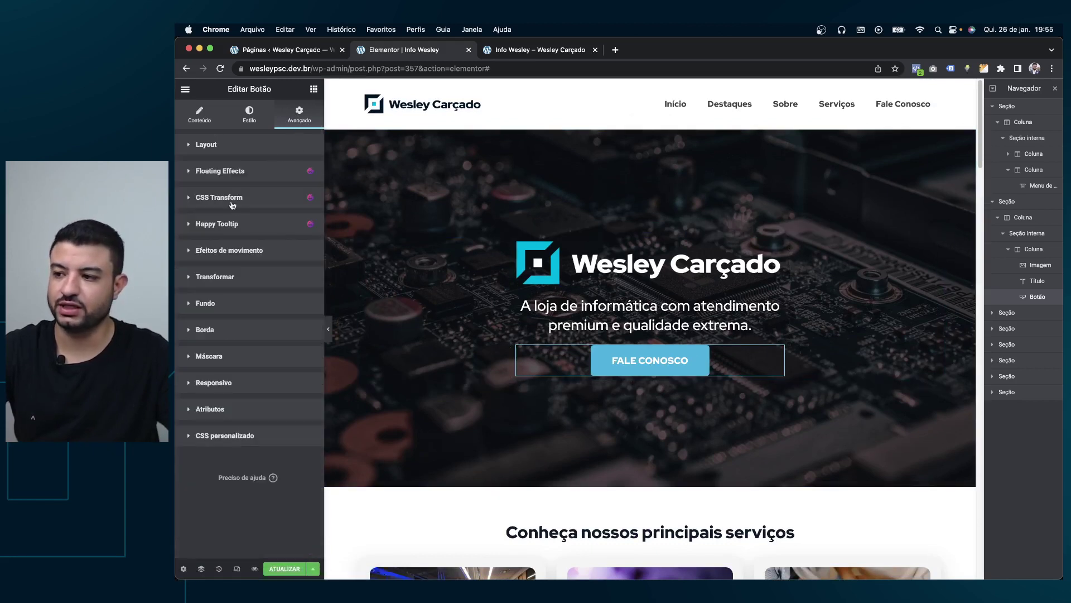
left_click(228, 435)
scroll(246, 443, "down", 3)
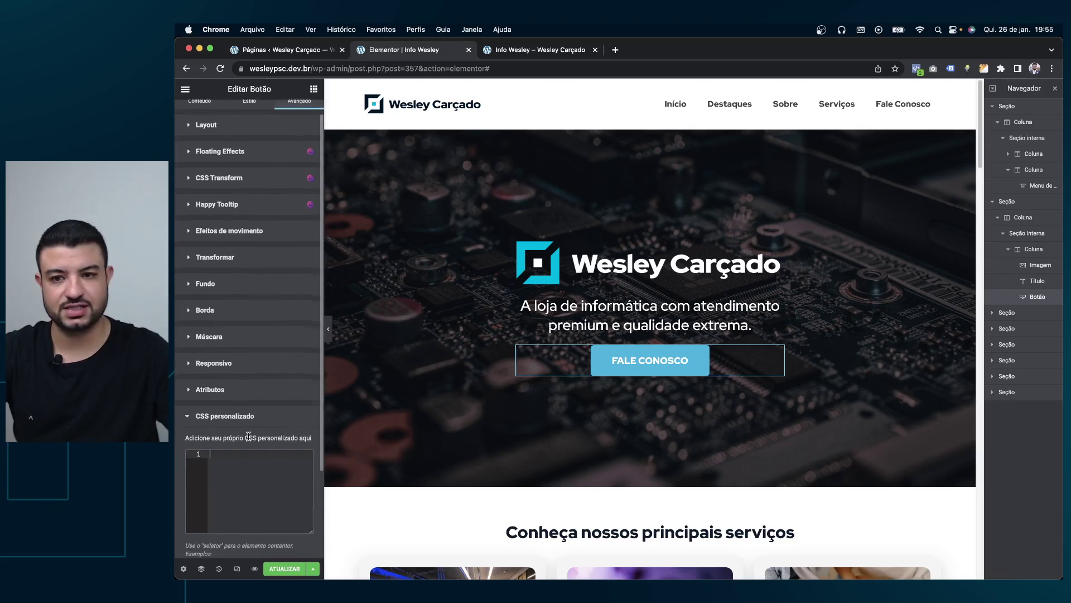
scroll(254, 452, "down", 2)
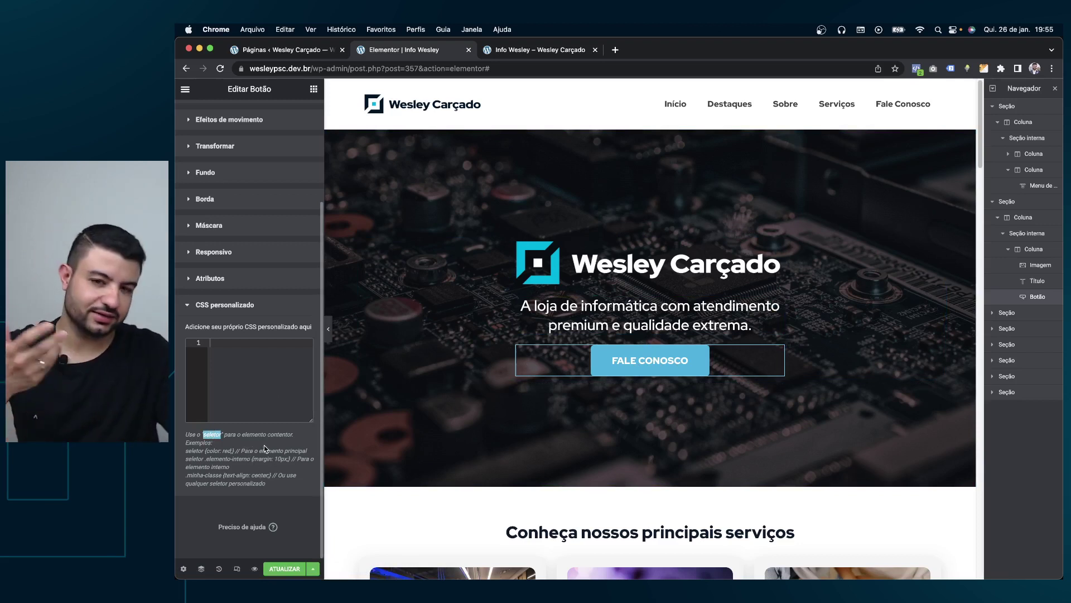
Step: Write selector a { color: red; } in the button's own custom CSS
left_click(275, 384)
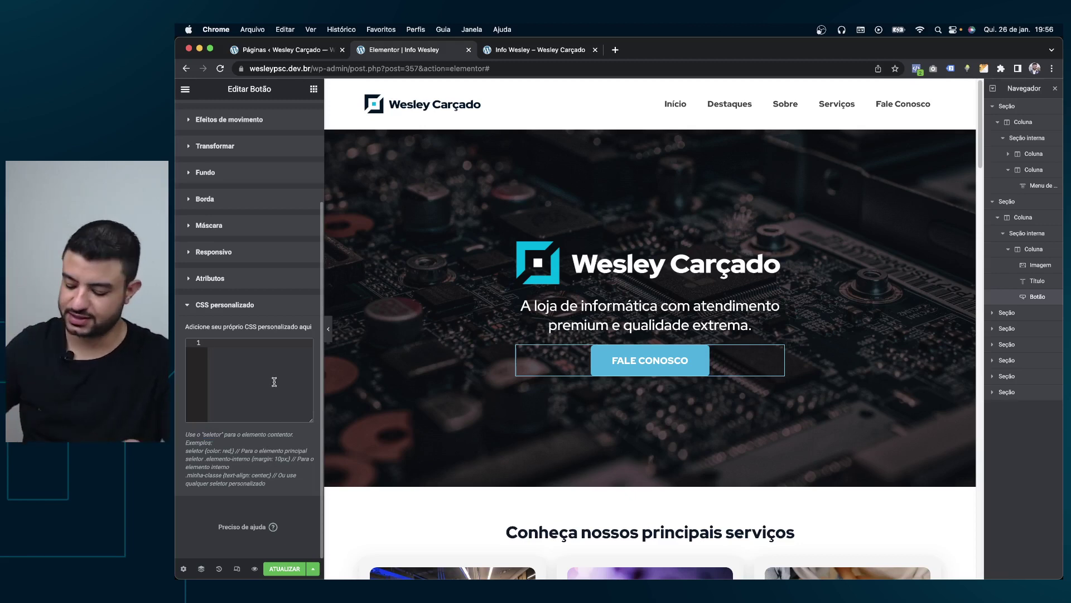
type("selector a{")
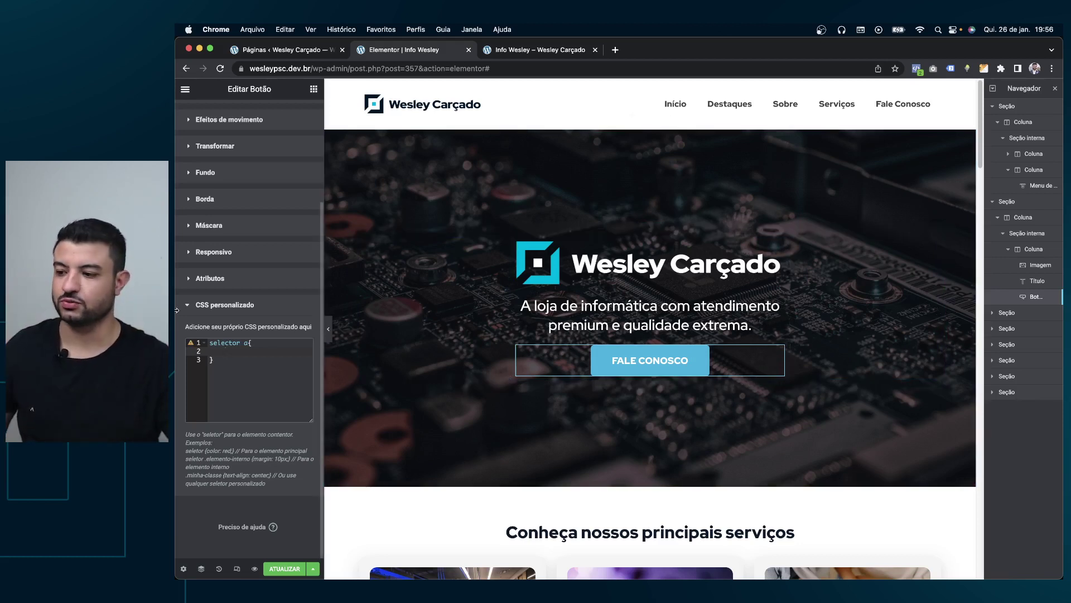
type("color: ;")
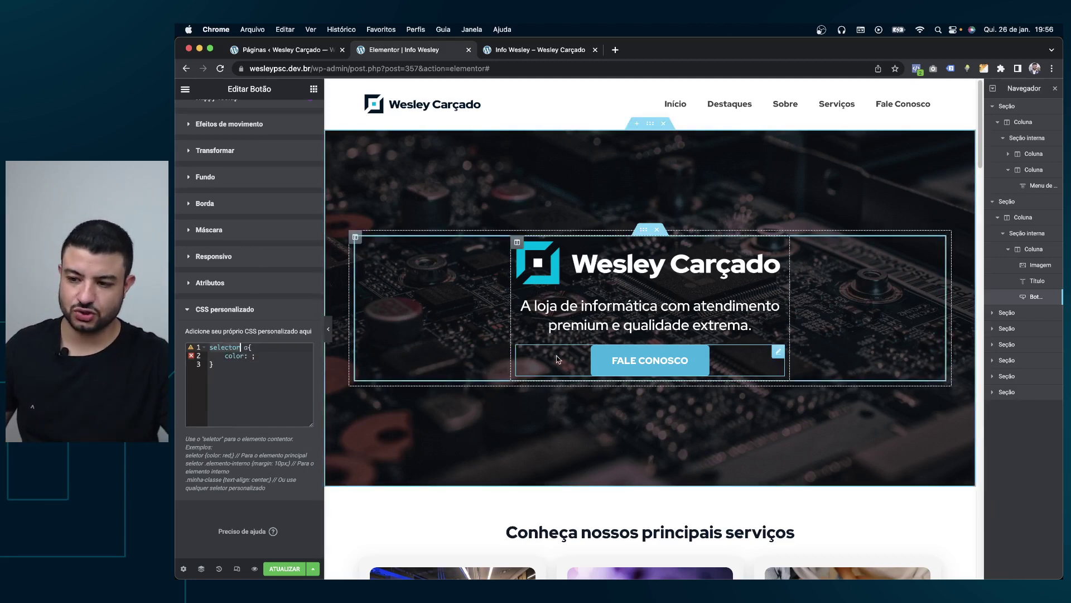
left_click(251, 356)
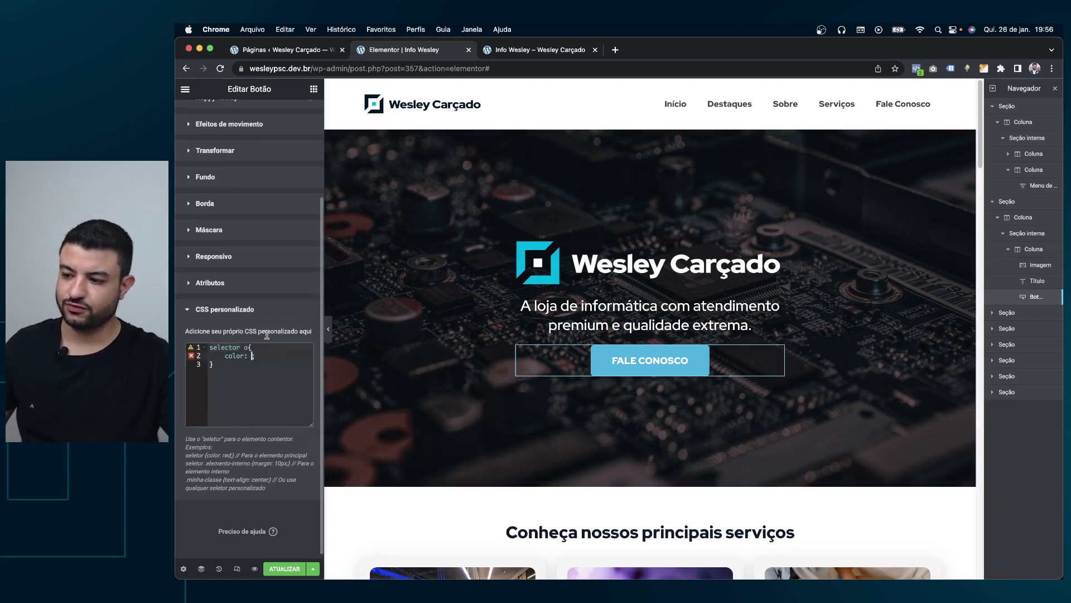
type("red;")
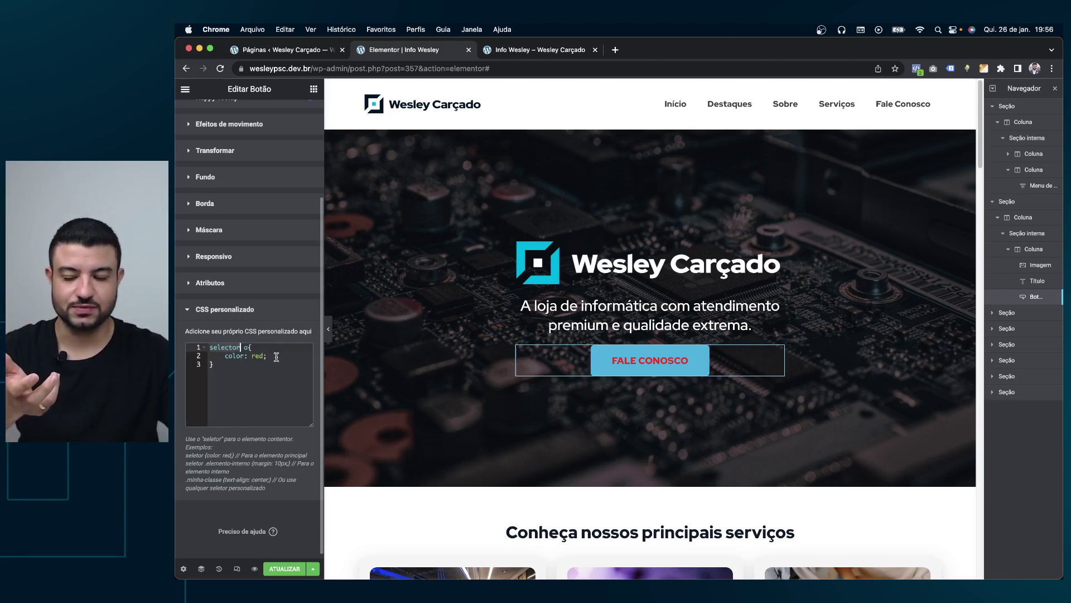
left_click(248, 368)
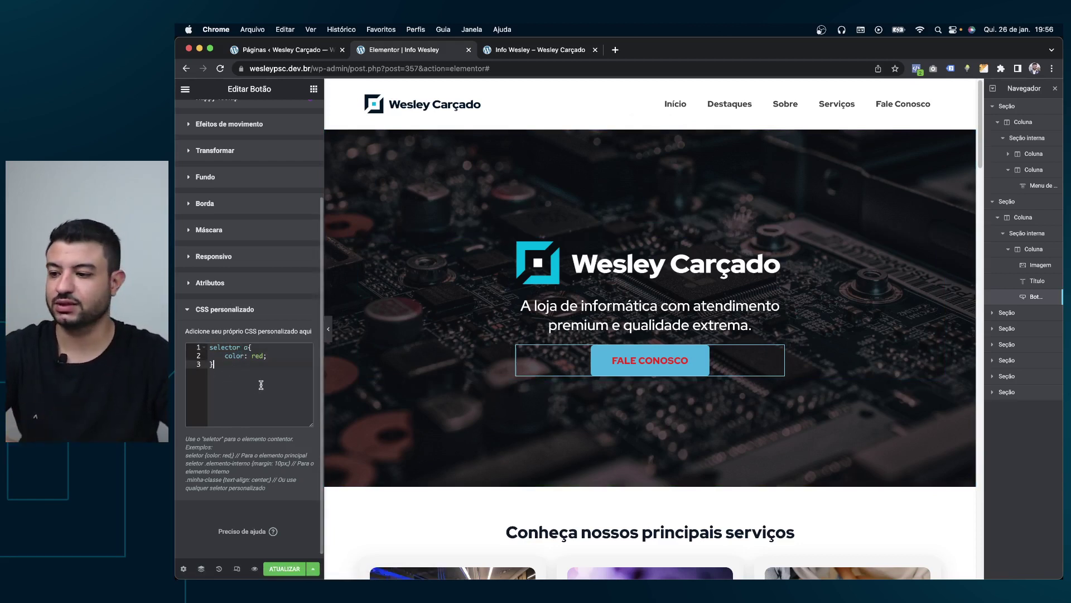
left_click(206, 346)
Step: Delete all of the FALE CONOSCO button's custom CSS
key("super+a")
key("BackSpace")
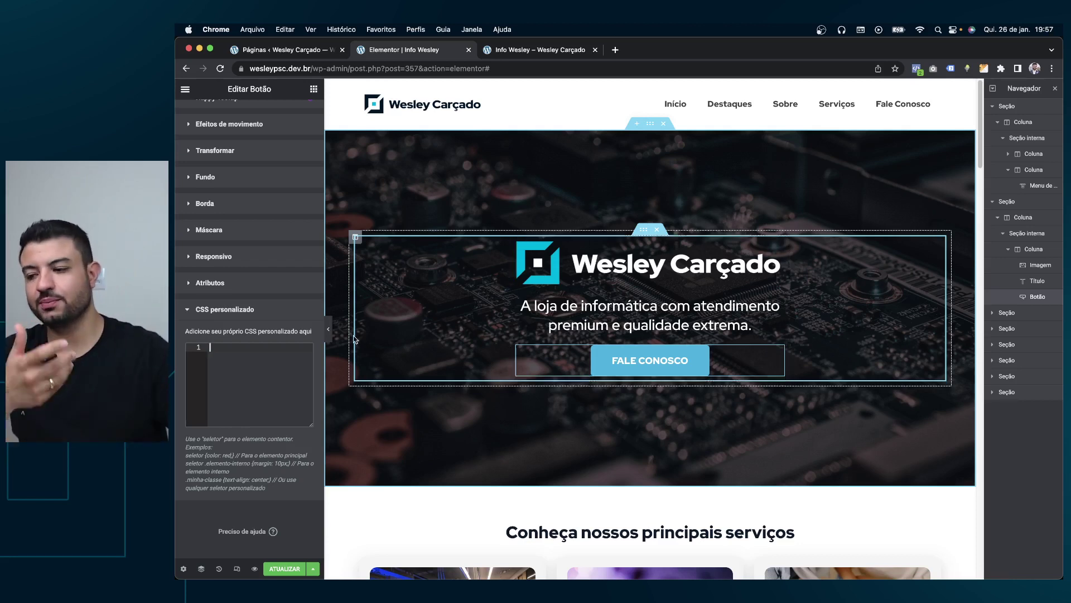
left_click(243, 309)
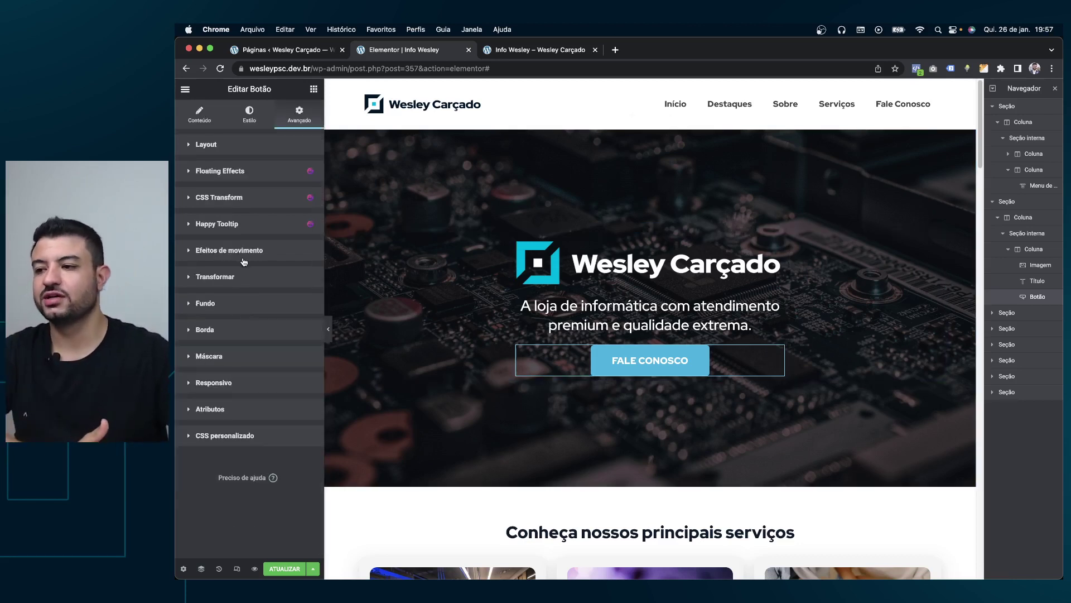
Step: Try dark red #9C0101, then brighter red #FF4545, as the button text colour
left_click(246, 120)
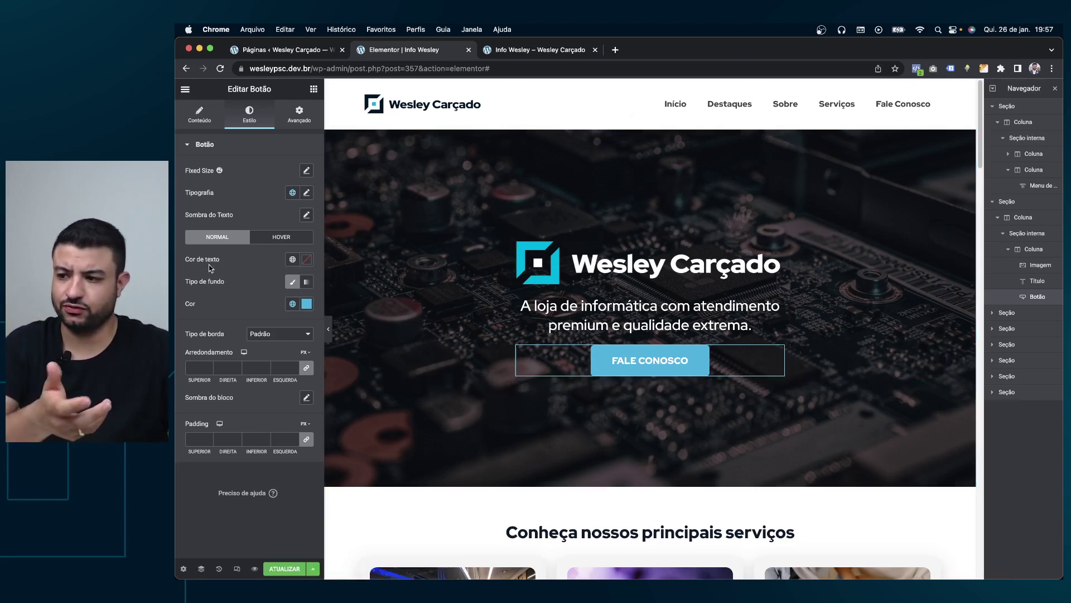
left_click(306, 259)
left_click(371, 333)
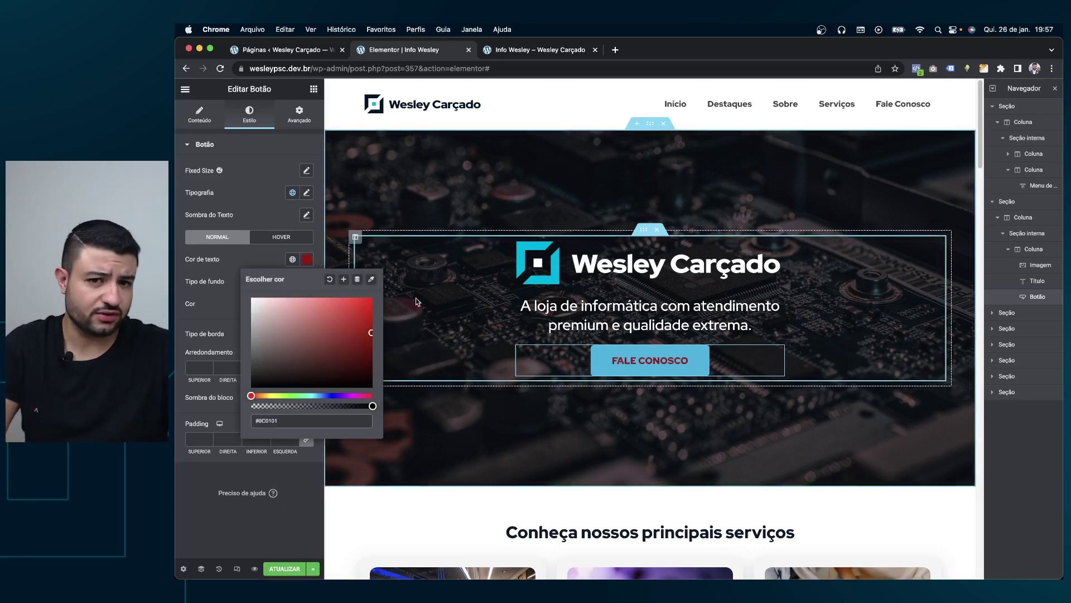
left_click(339, 299)
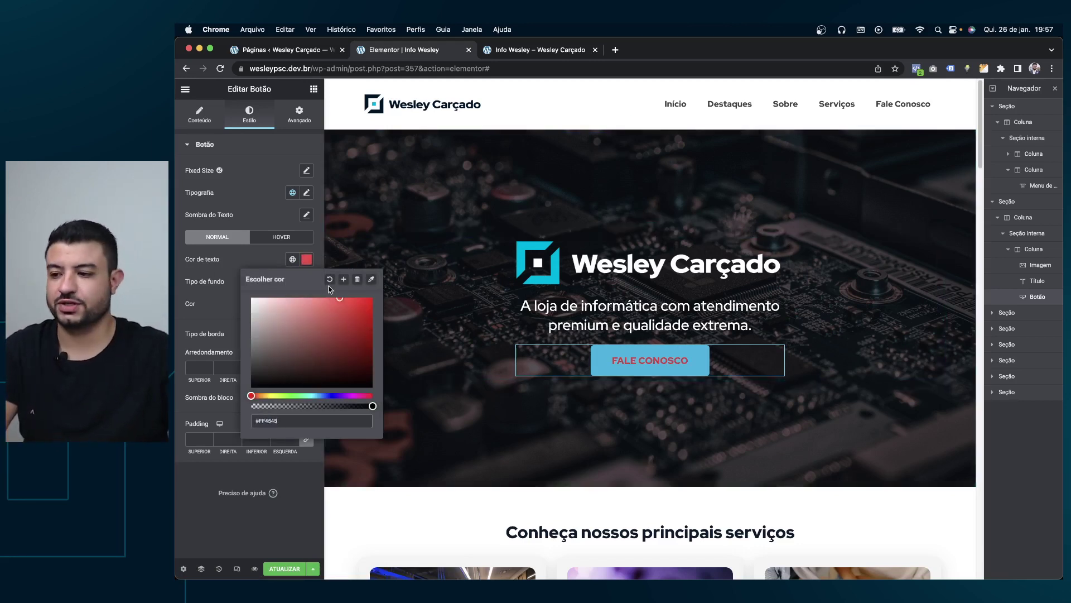
left_click(255, 253)
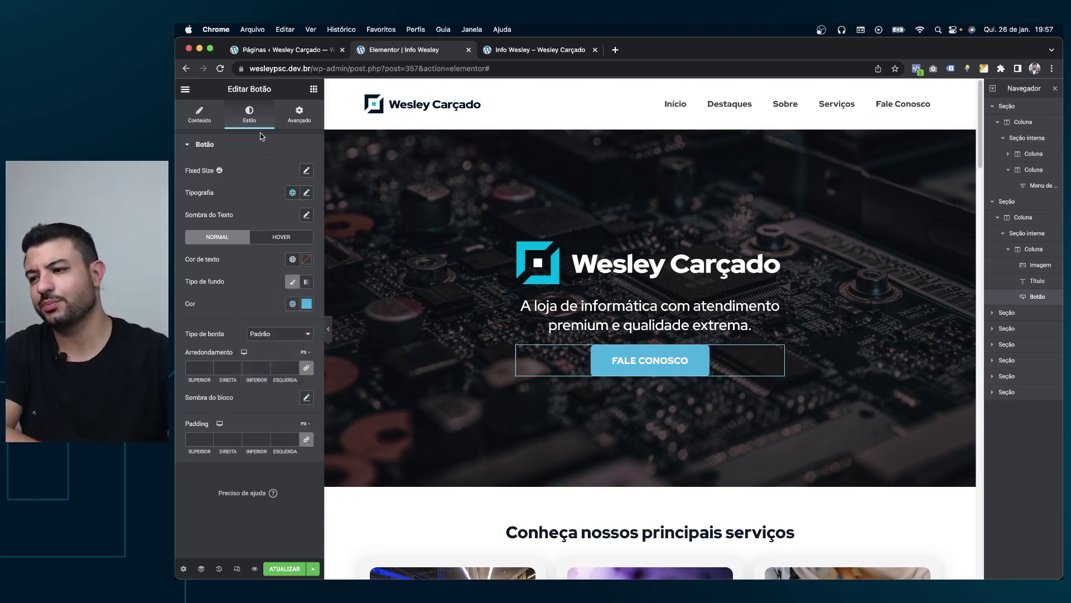
Step: Preview a Rotacionar tilt on the FALE CONOSCO button, leave it at 0, and open its custom CSS
left_click(264, 150)
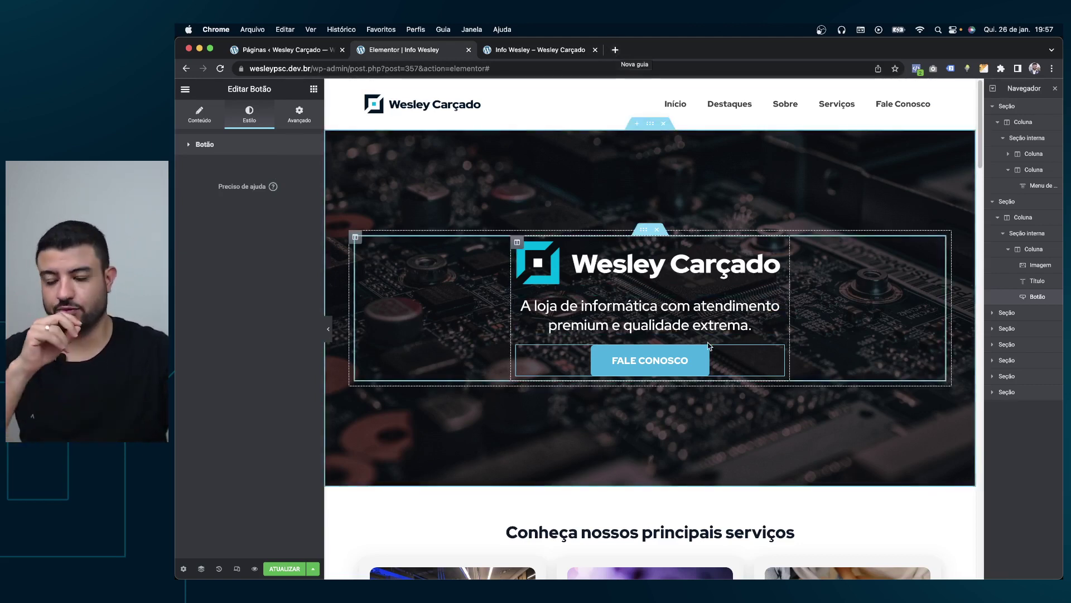
left_click(304, 127)
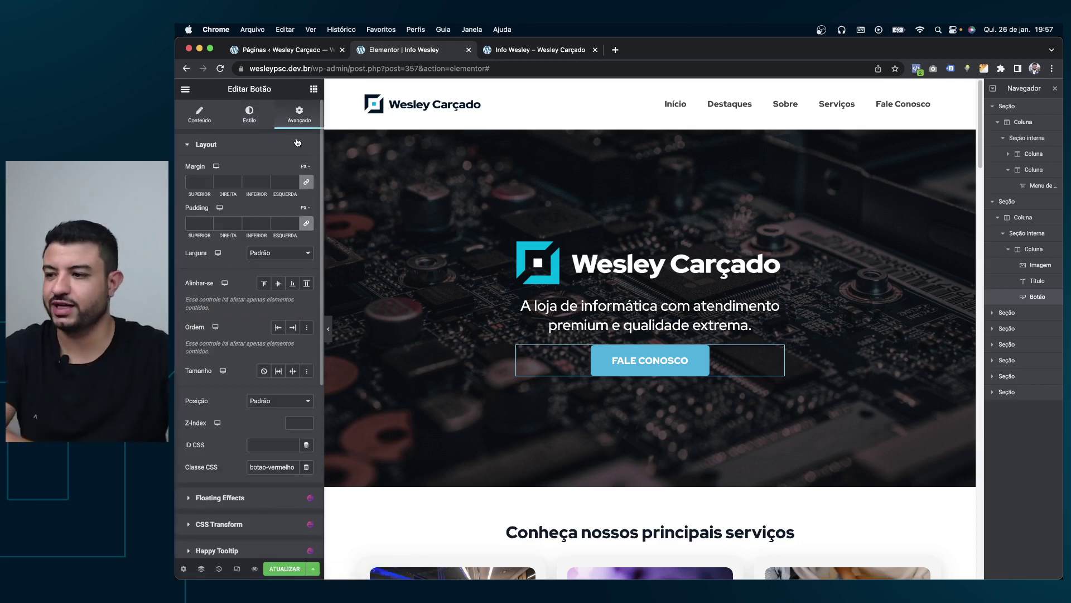
left_click(206, 144)
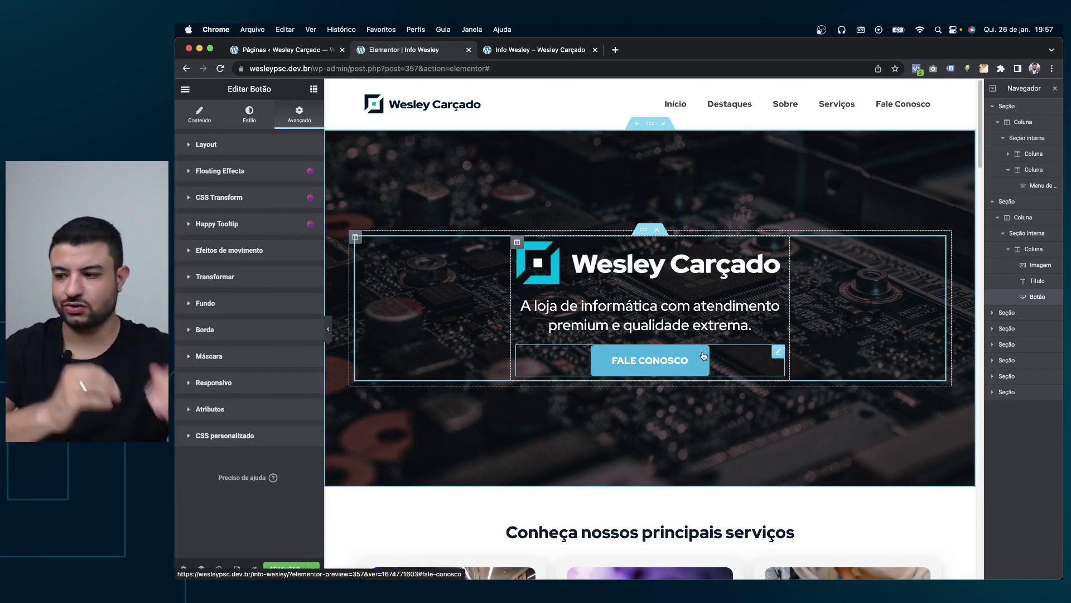
left_click(242, 277)
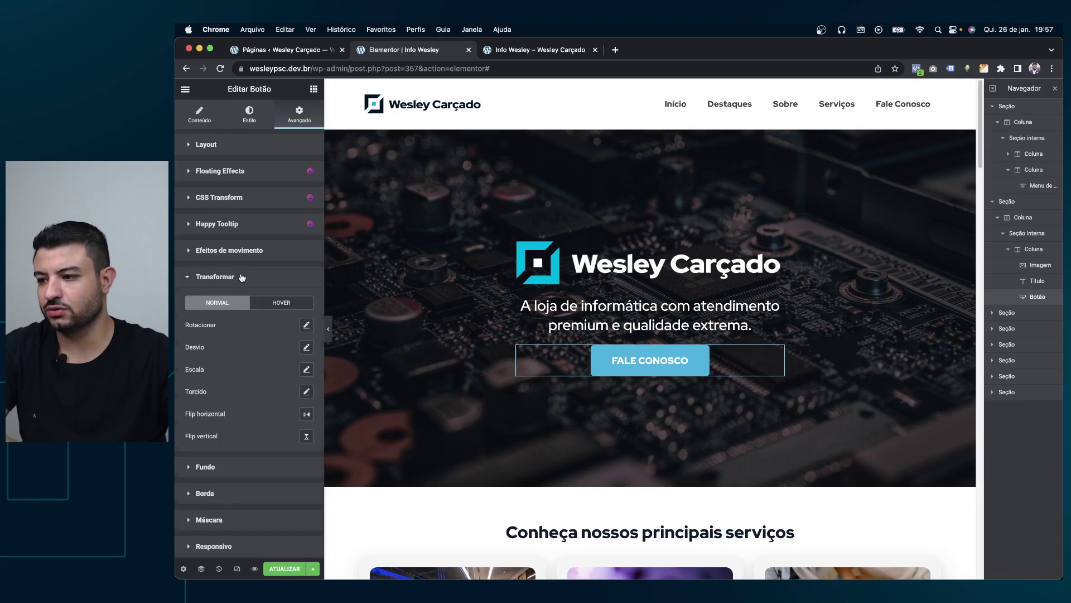
left_click(305, 325)
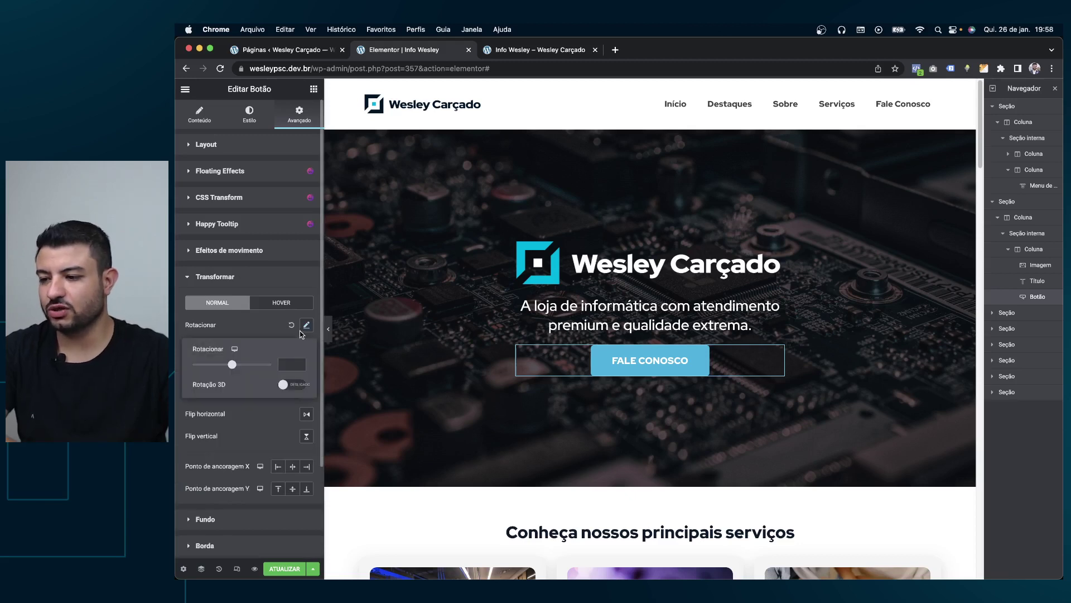
left_click_drag(231, 366, 232, 366)
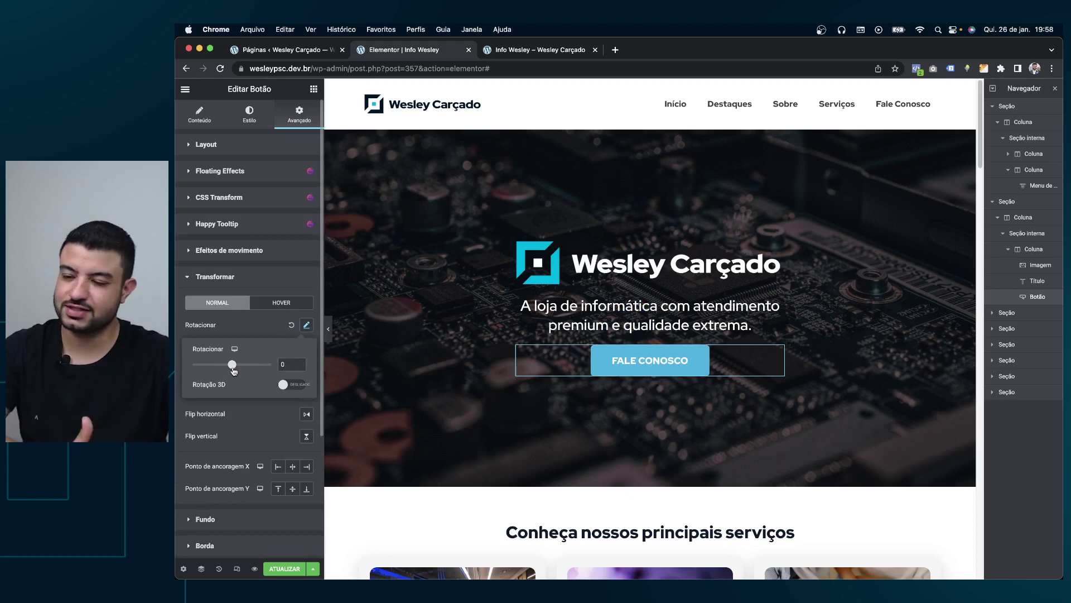
left_click(291, 327)
left_click(257, 276)
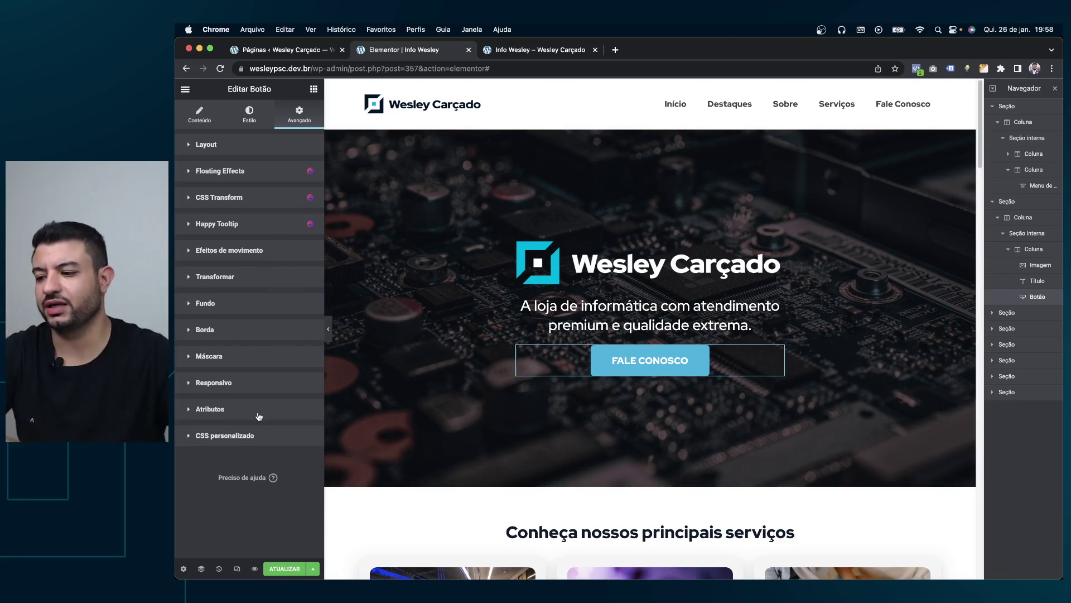
left_click(252, 436)
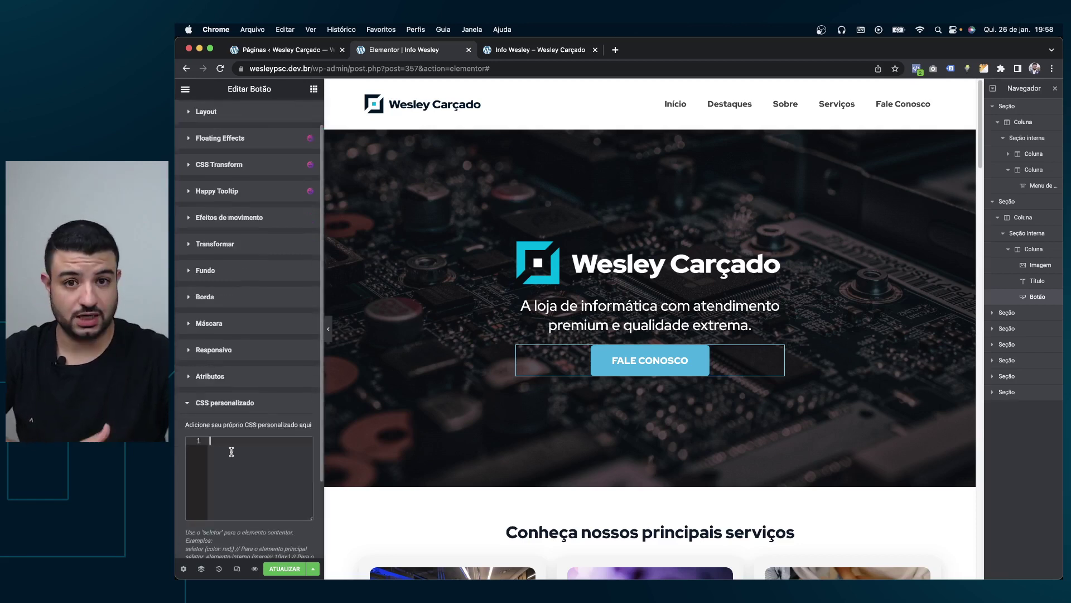
Step: Search Google in a new tab for rotating an element with CSS
left_click(615, 50)
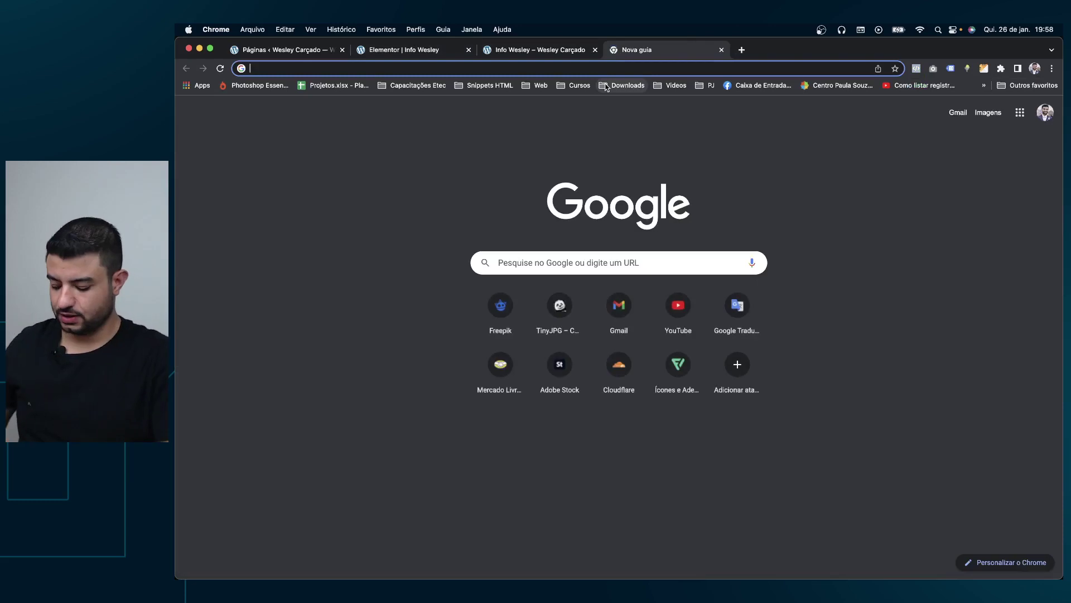
type("rotaciona")
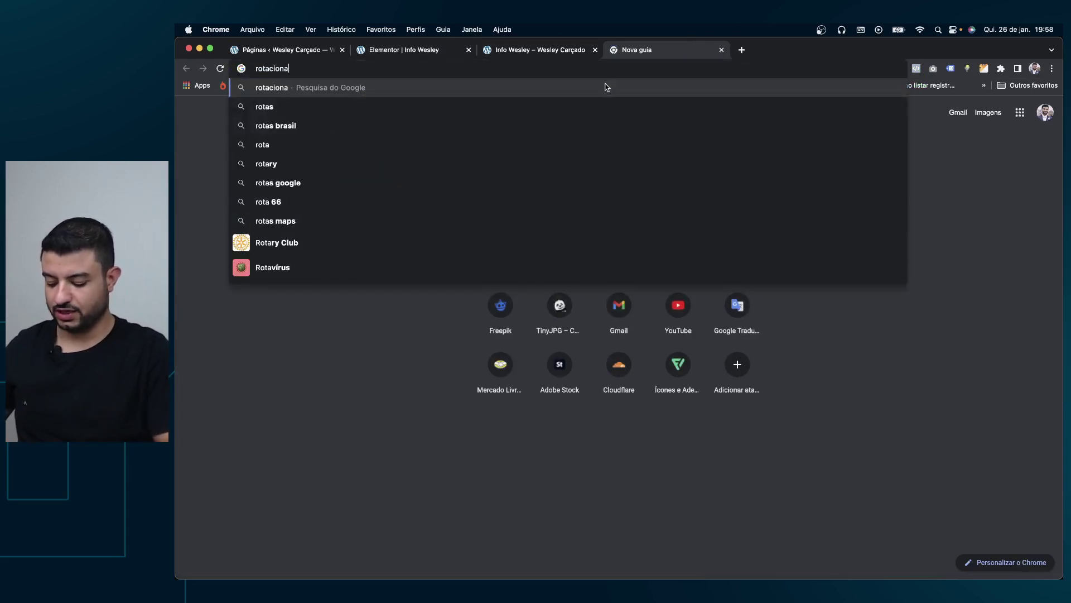
type(" com css")
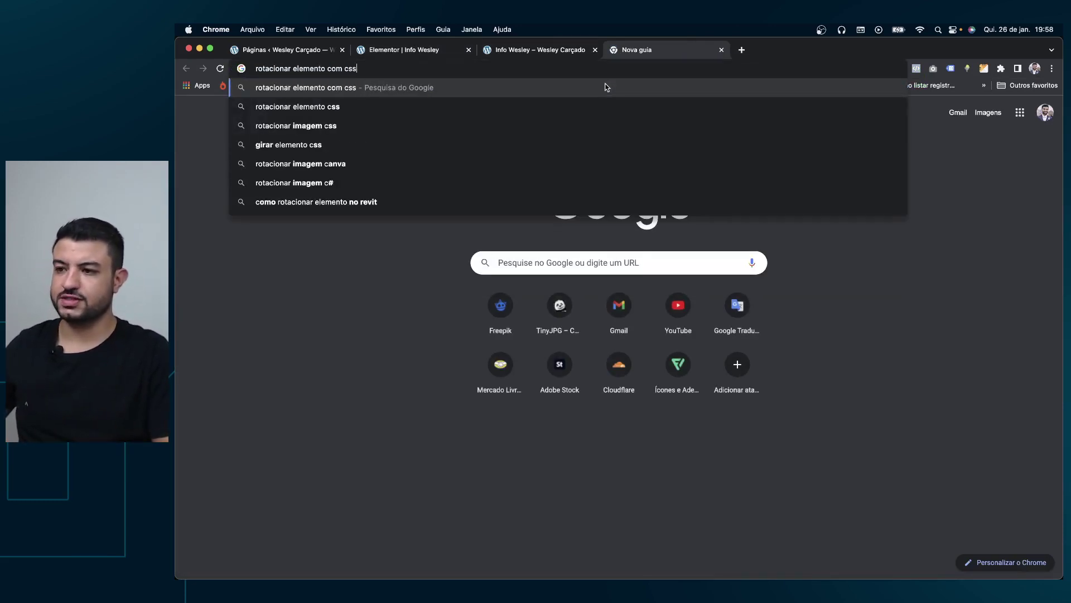
key("Return")
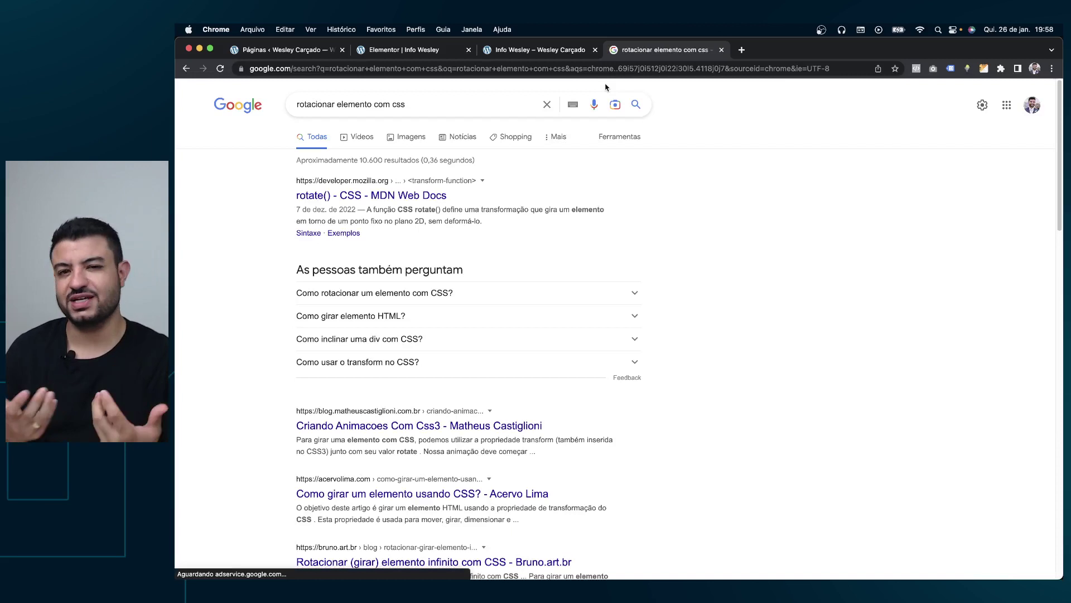
Step: Replace the query with 'how to rotate with css' and search again
left_click(455, 100)
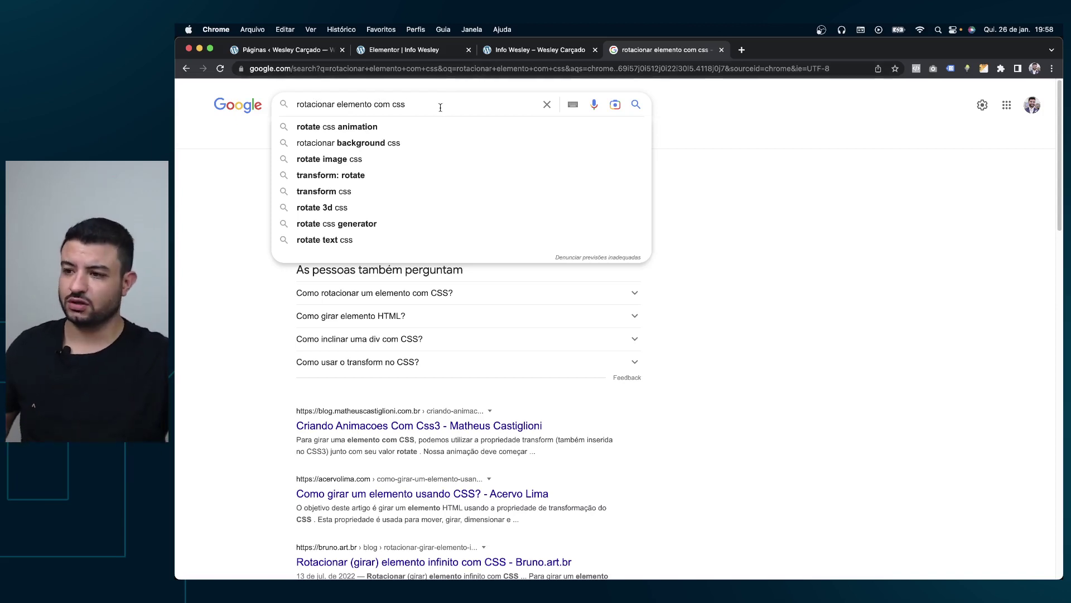
key("alt+shift+Right")
key("alt+shift+Right")
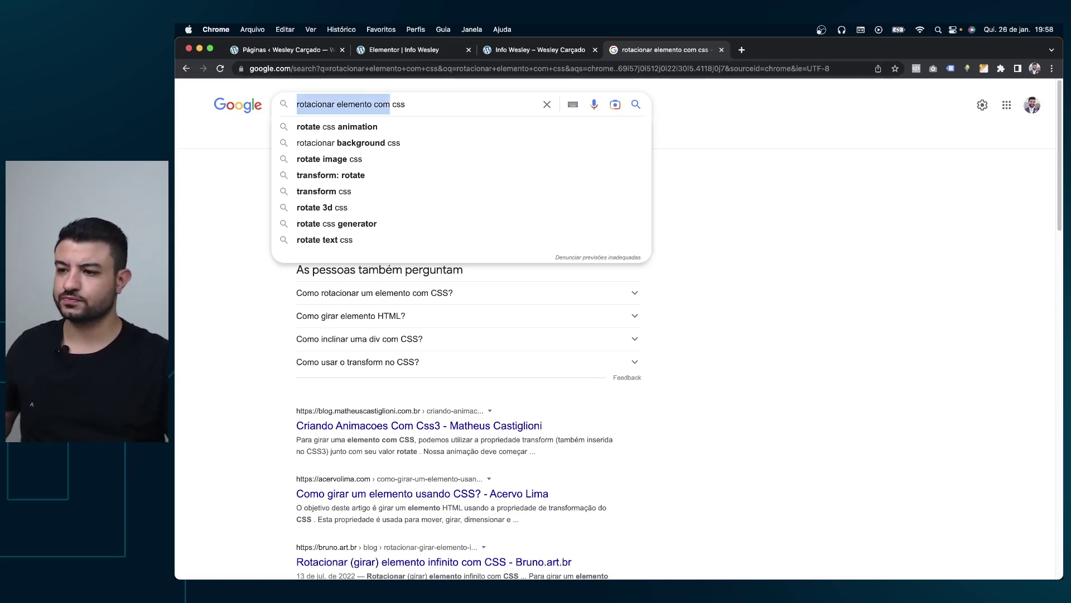
key("BackSpace")
key("Delete")
type("how to rotate")
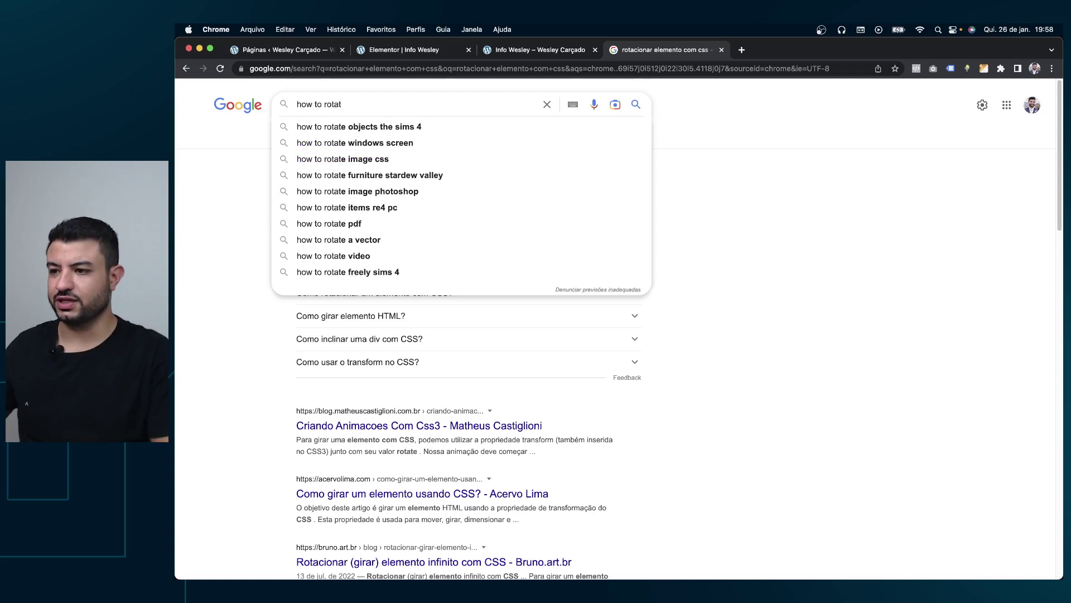
type(" with css")
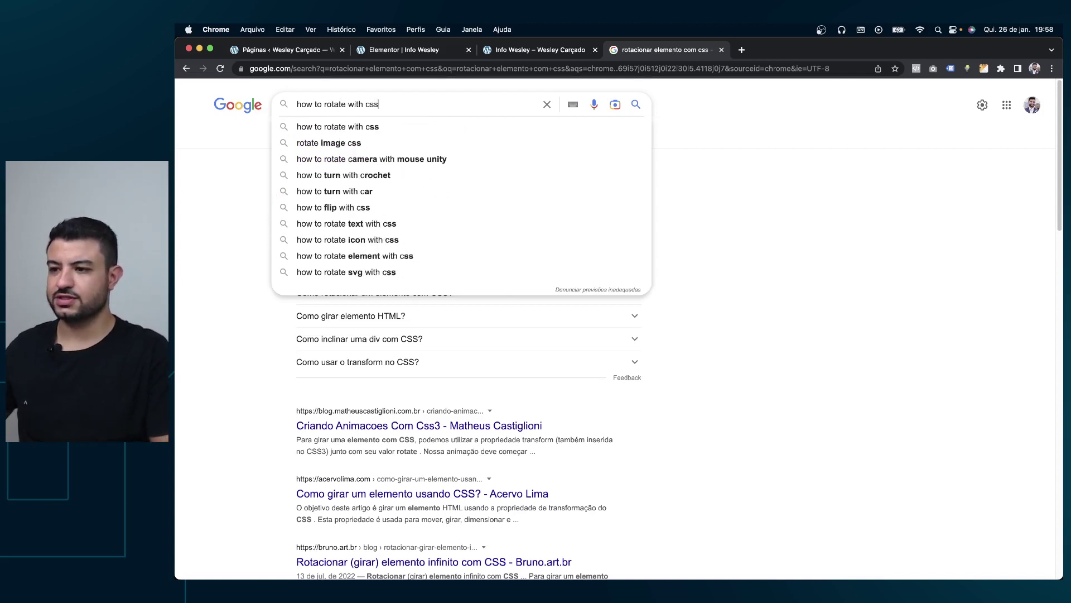
key("Return")
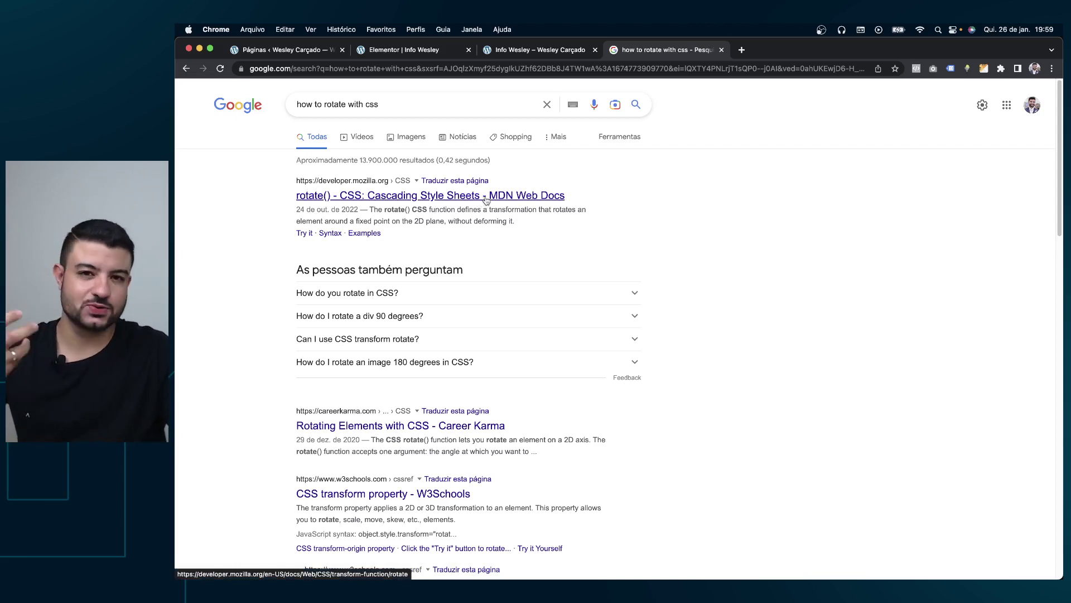
left_click_drag(324, 183, 354, 186)
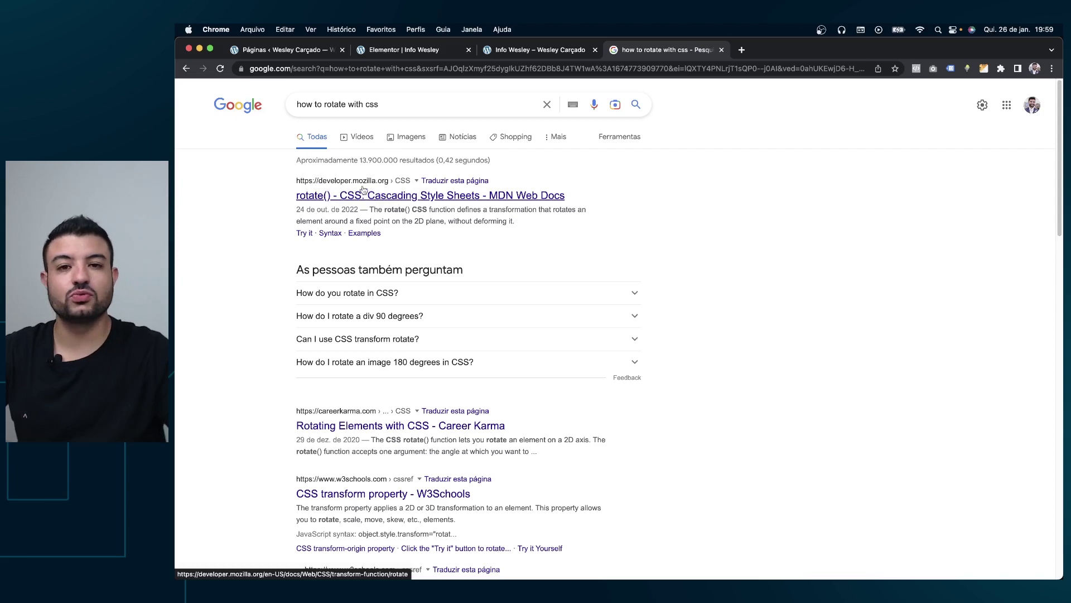
Step: Open the MDN rotate() reference and scroll through it to the demo
left_click(381, 197)
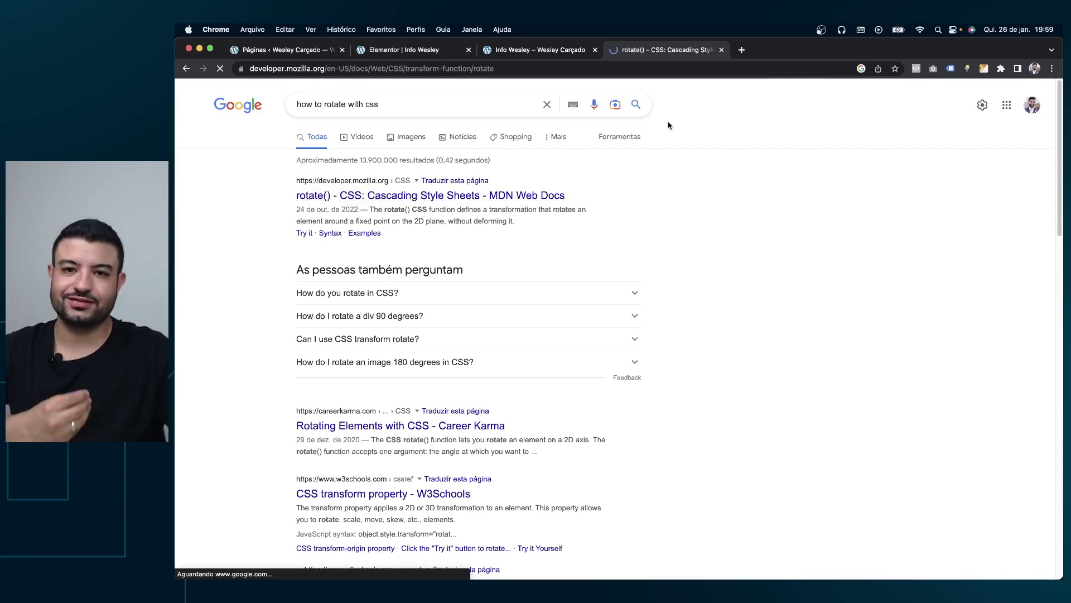
scroll(689, 256, "down", 5)
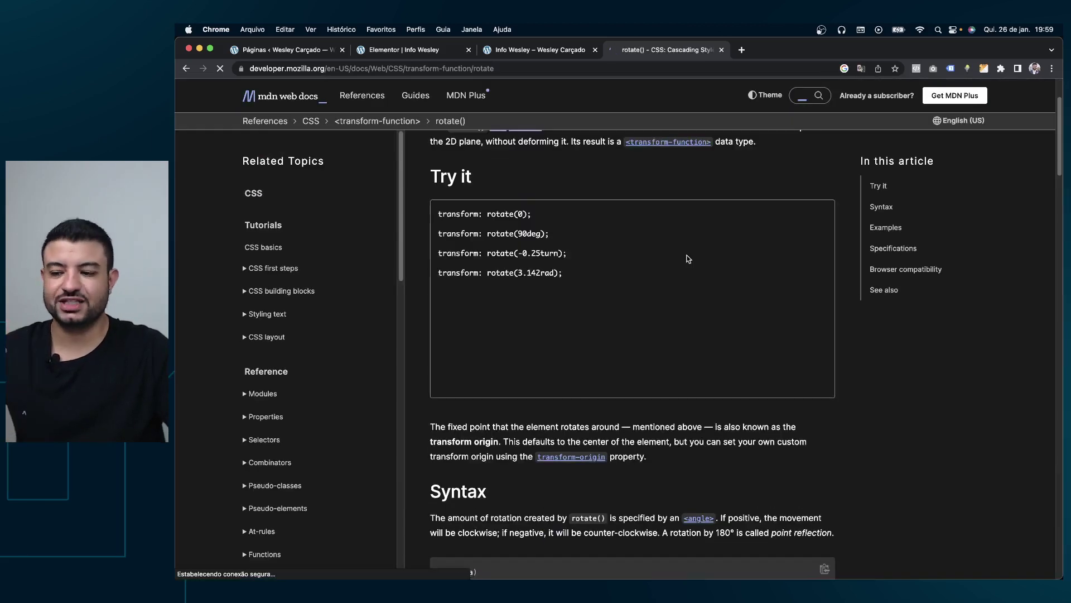
scroll(688, 261, "down", 3)
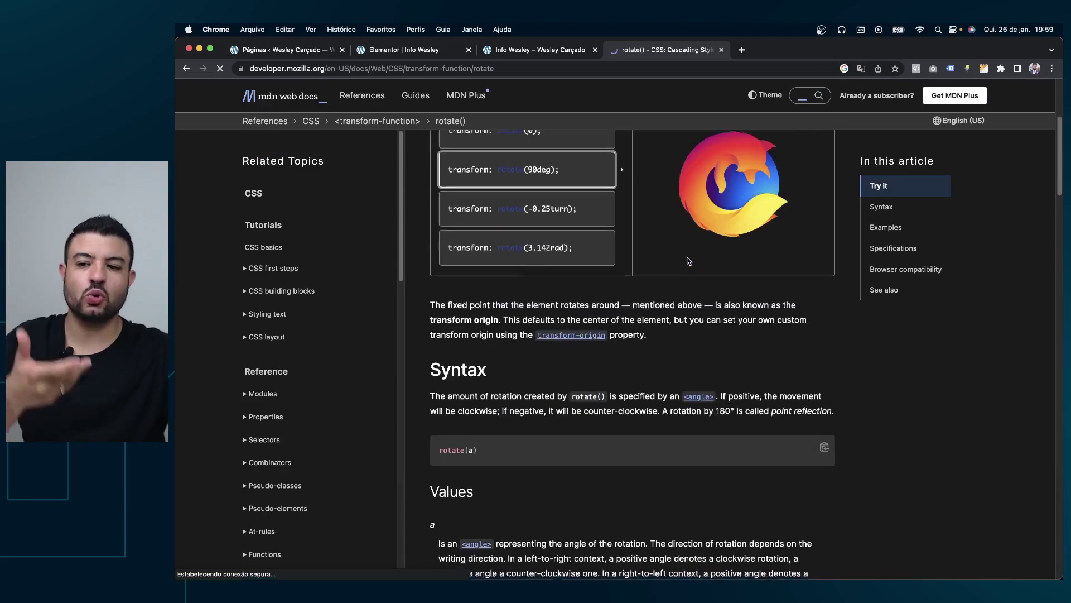
scroll(688, 259, "down", 2)
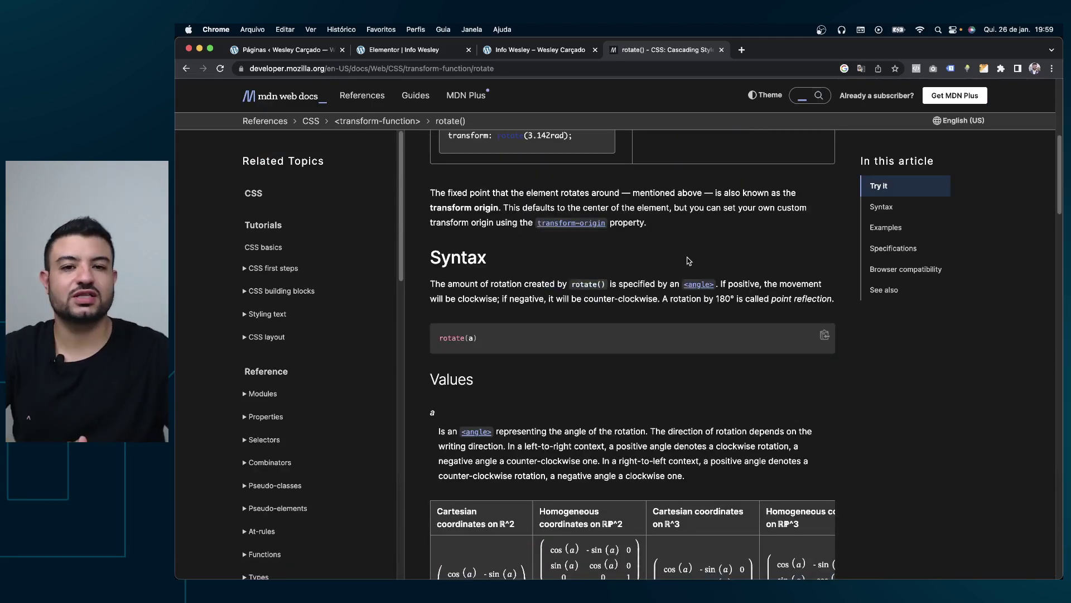
scroll(688, 260, "up", 8)
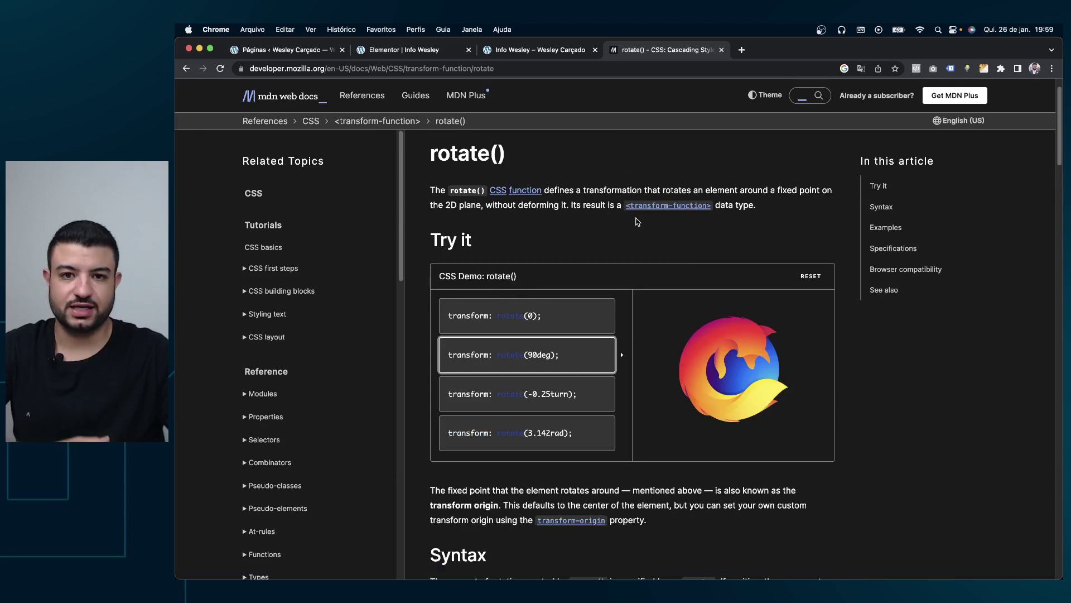
mouse_move(497, 310)
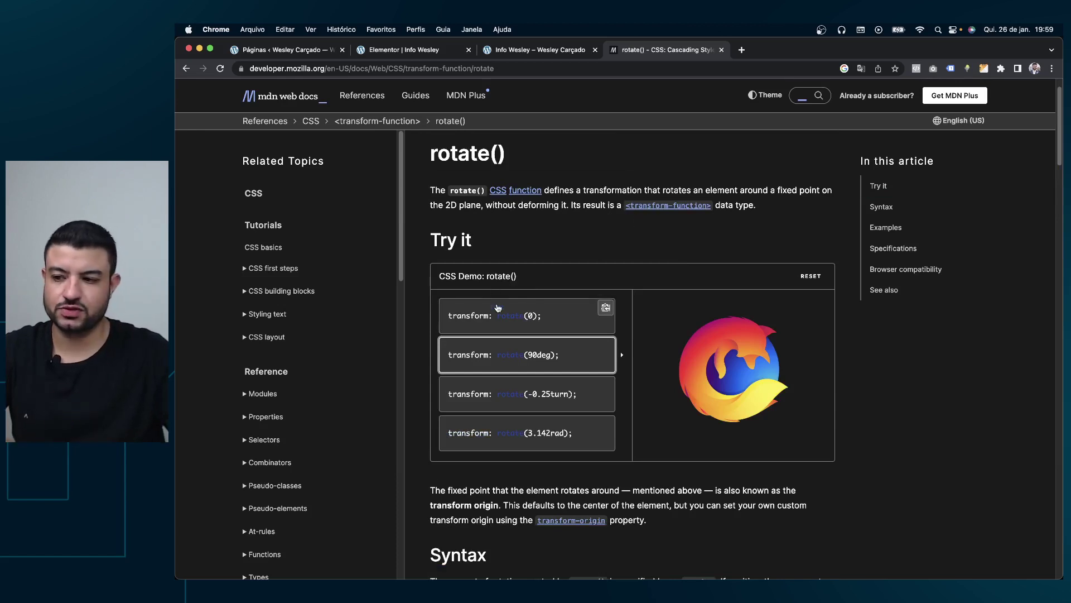
left_click_drag(427, 161, 509, 162)
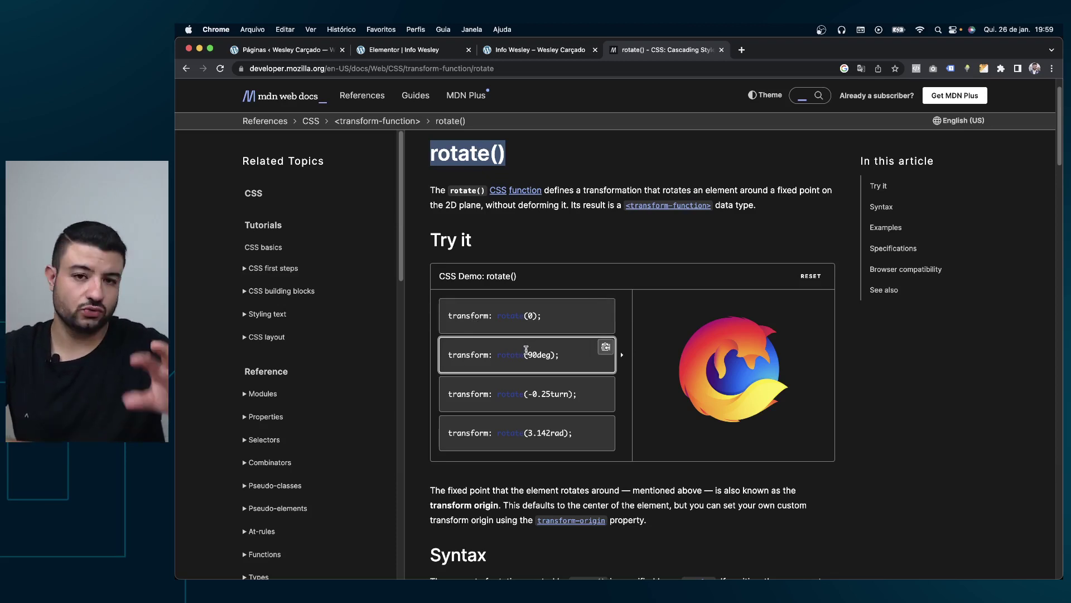
Step: Highlight the transform: rotate(90deg); demo line, then return to the Info Wesley tab
left_click_drag(453, 357, 470, 356)
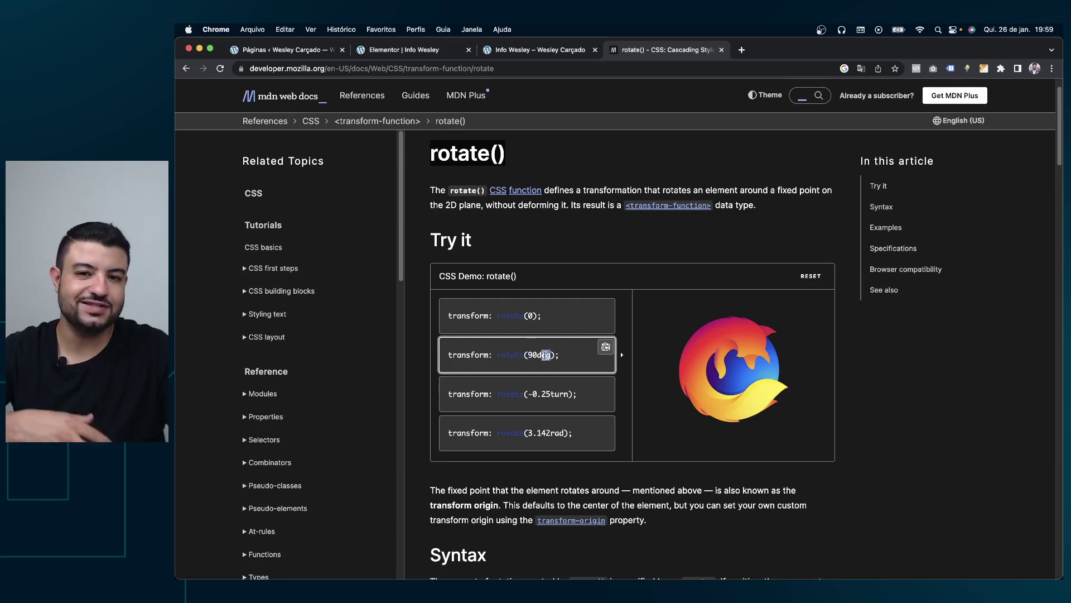
left_click(544, 355)
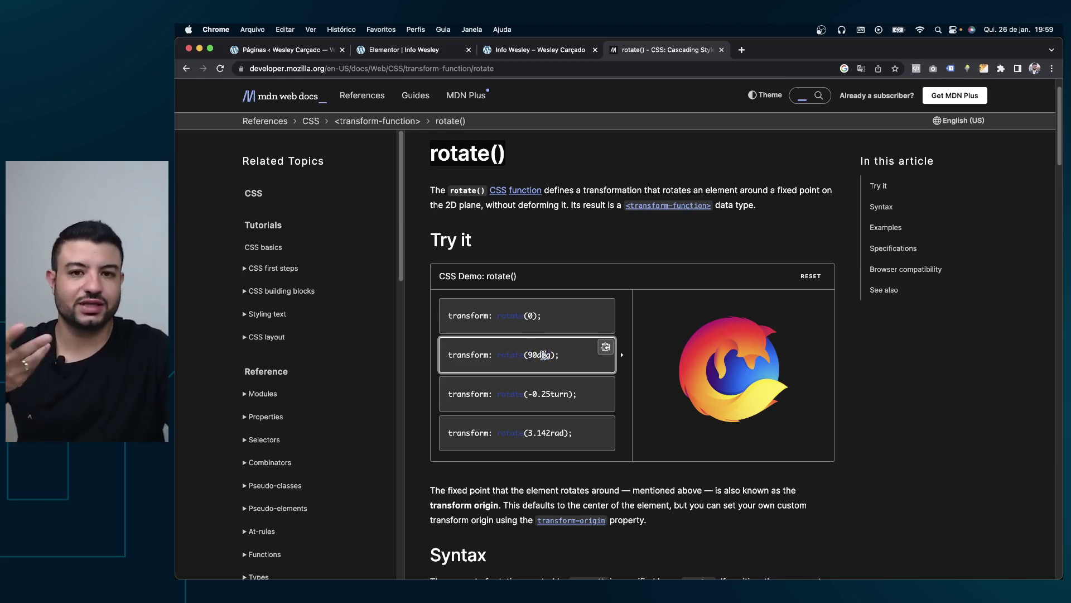
left_click_drag(463, 357, 444, 355)
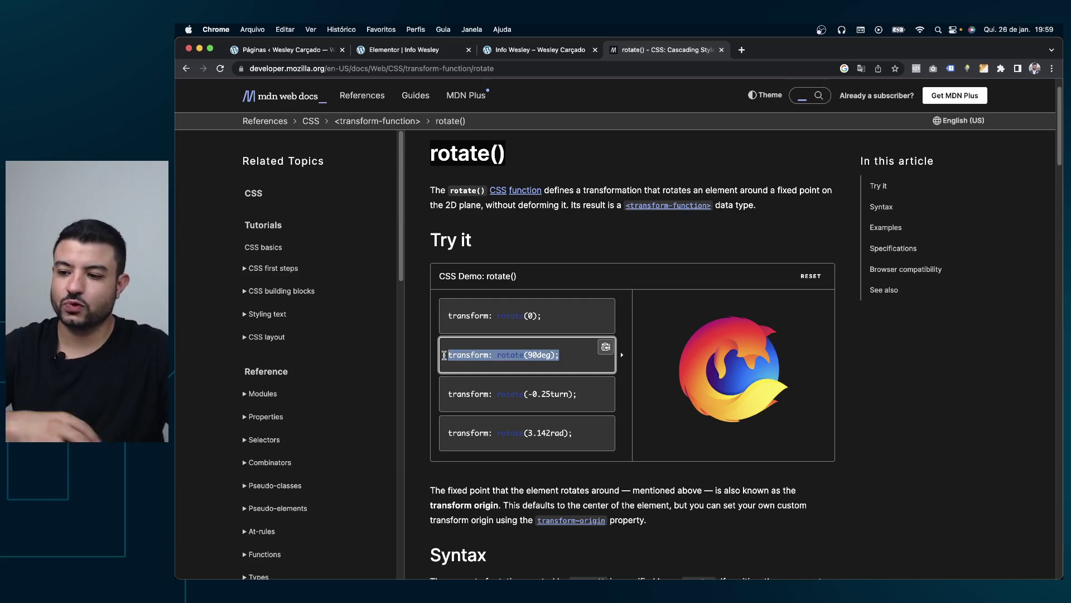
left_click(502, 50)
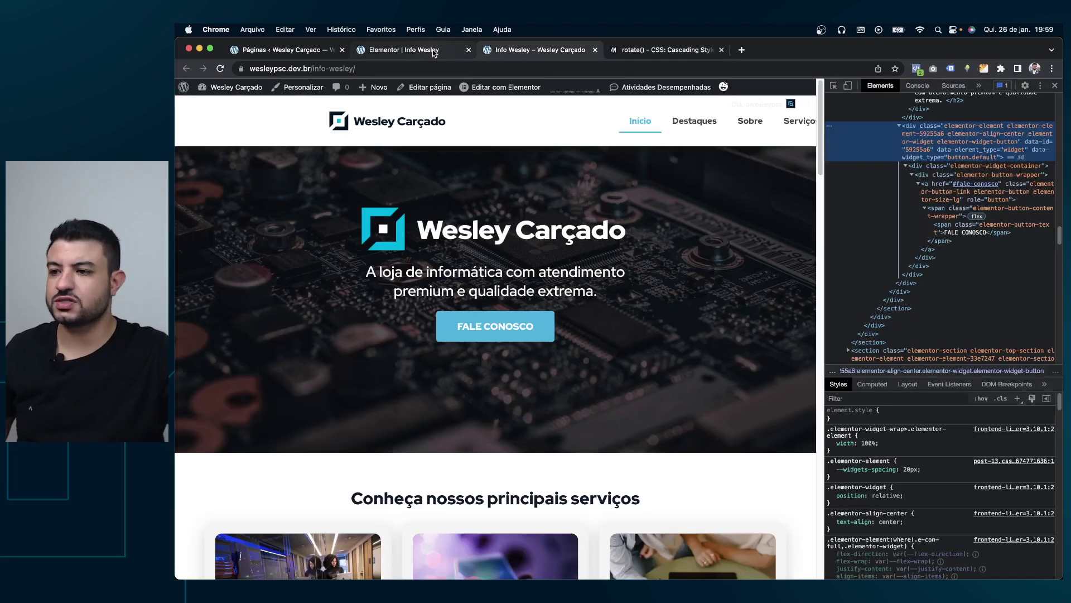
left_click(434, 51)
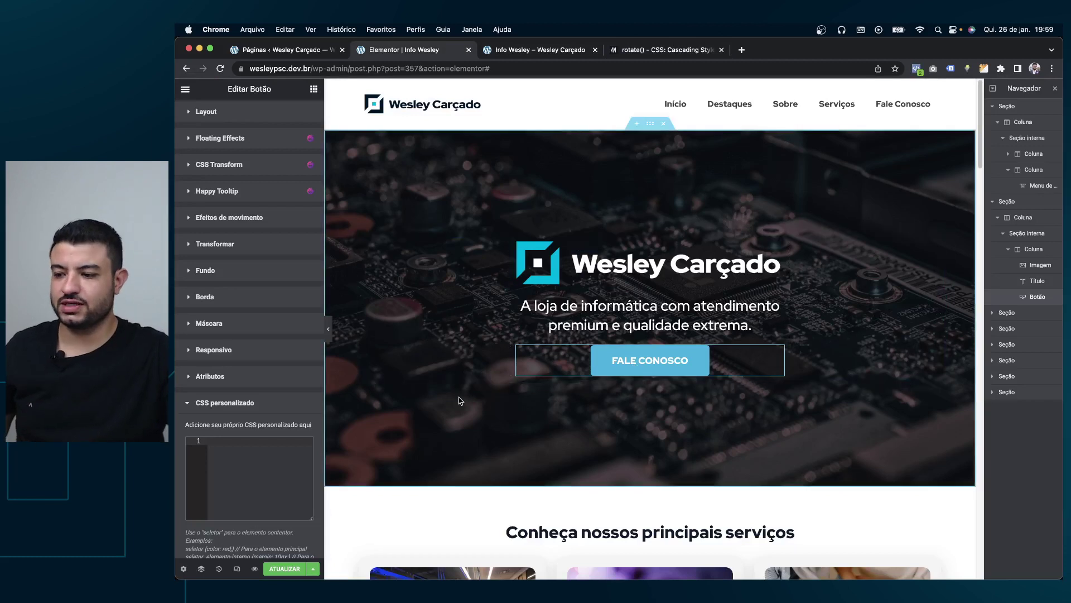
left_click(270, 452)
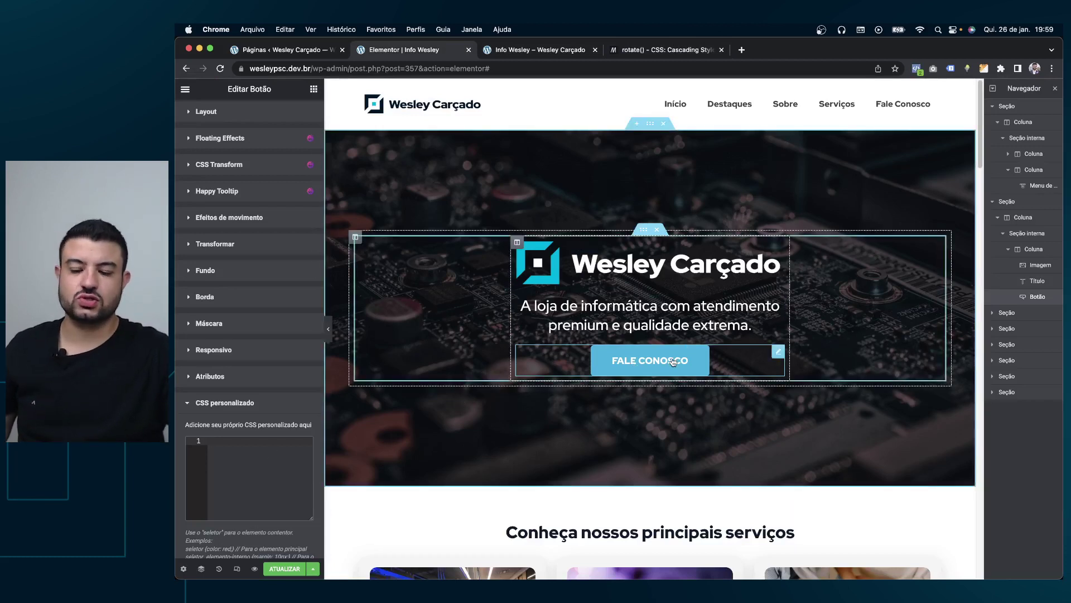
type("selector{     ")
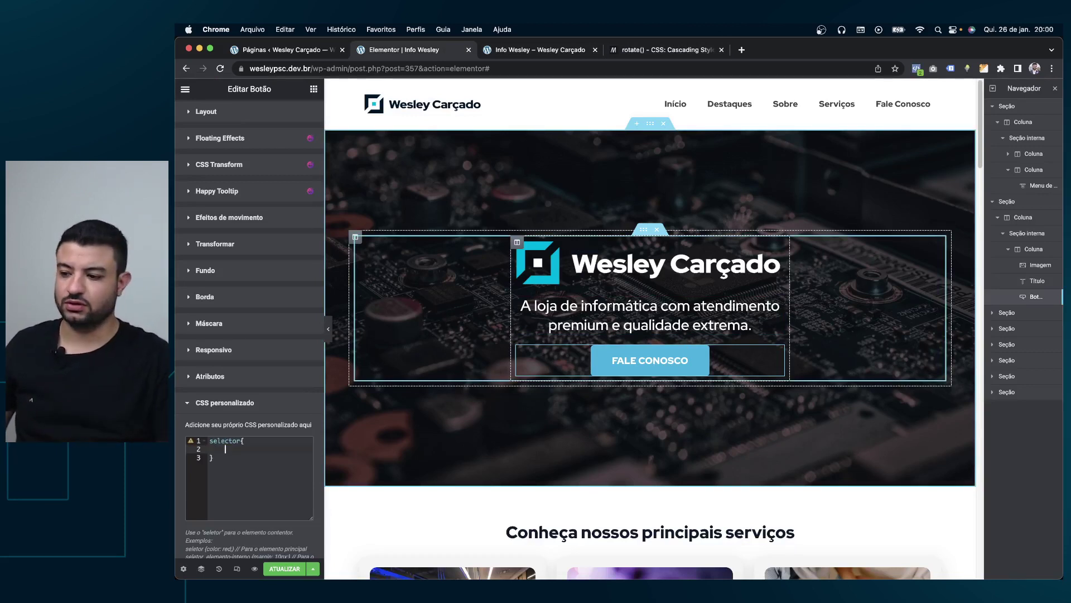
type("transform: rotate(90deg);")
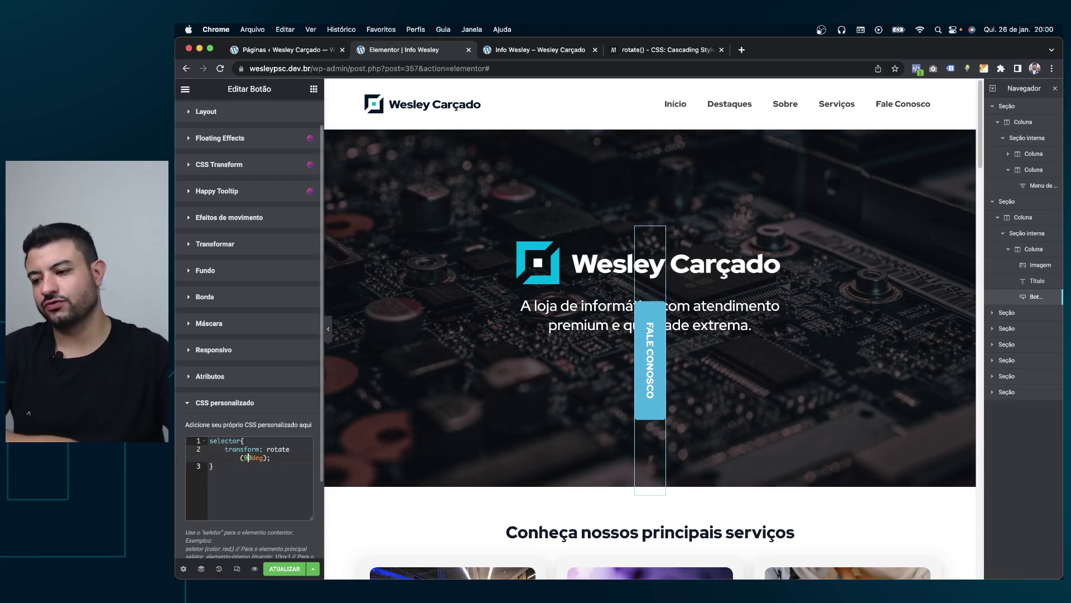
left_click(251, 458)
key("BackSpace")
key("BackSpace")
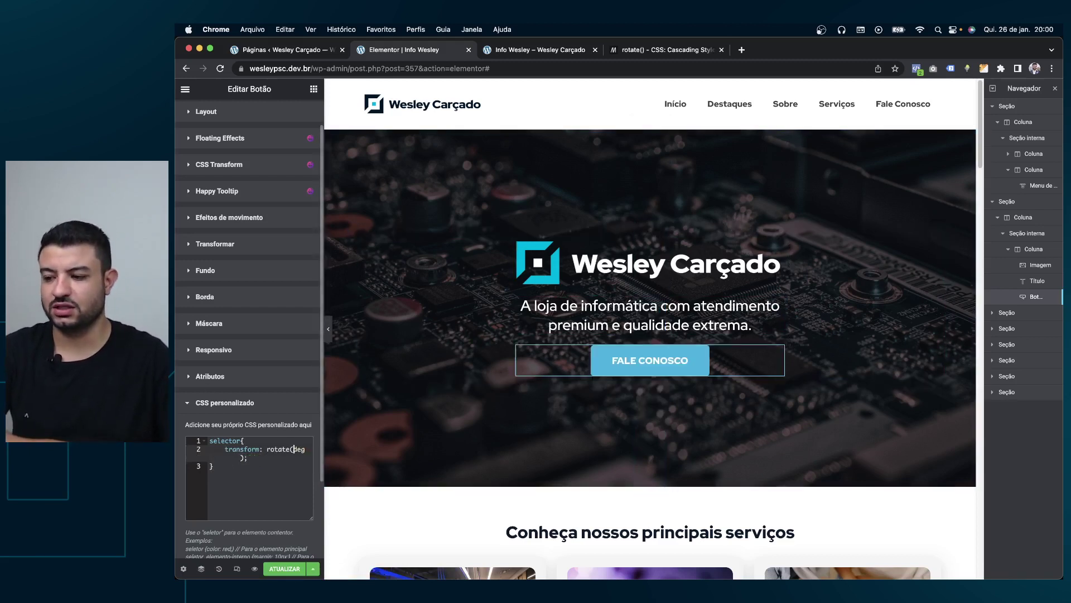
type("5")
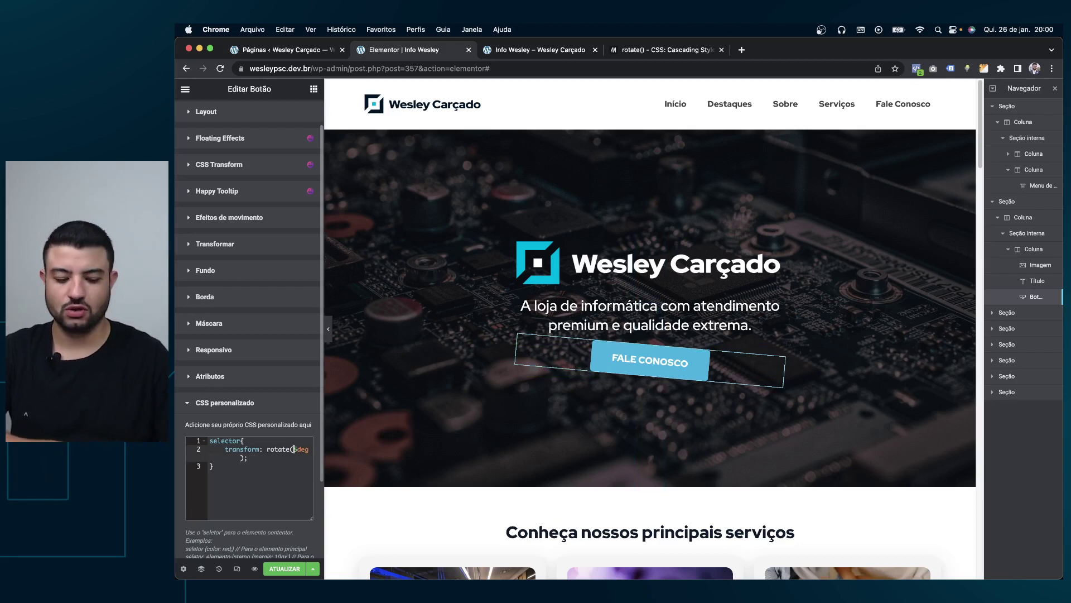
type("-")
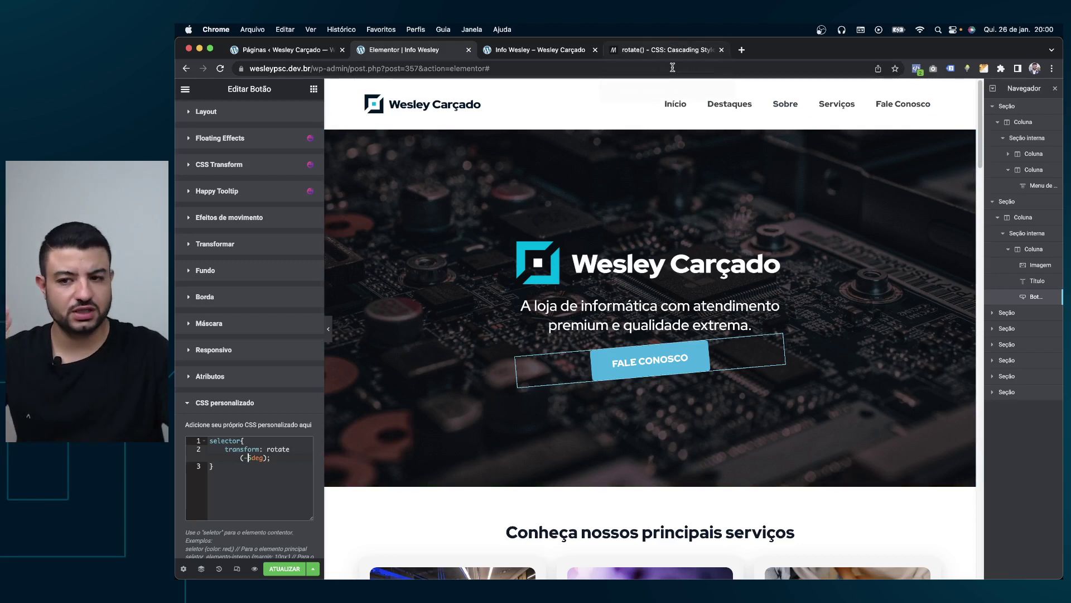
key("super+a")
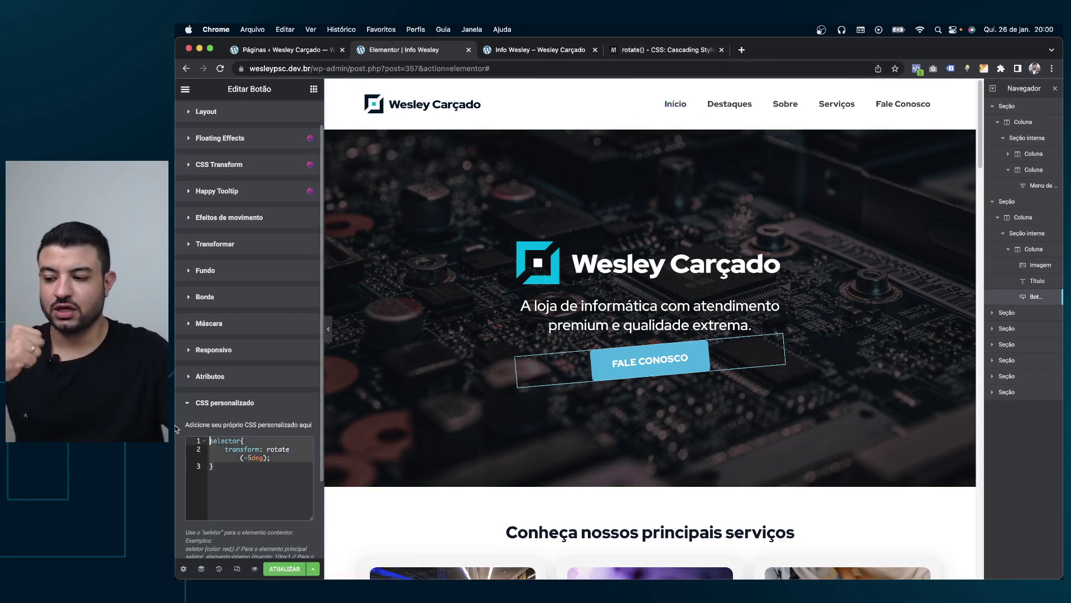
key("BackSpace")
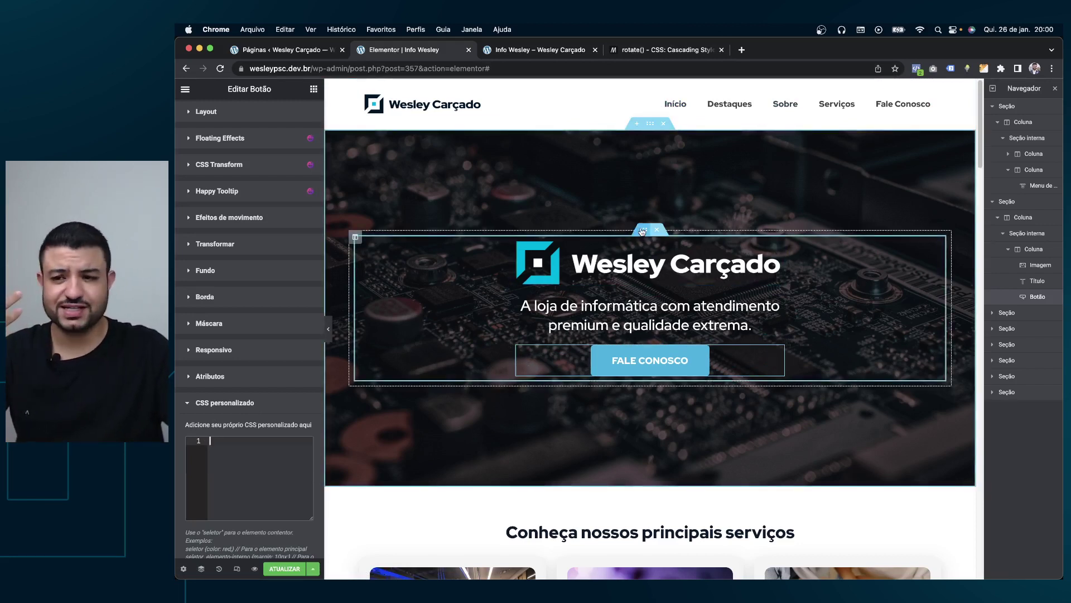
Step: Give the hero's outer column a classic #FFFFFF26 translucent white background and 80 px padding
left_click(420, 261)
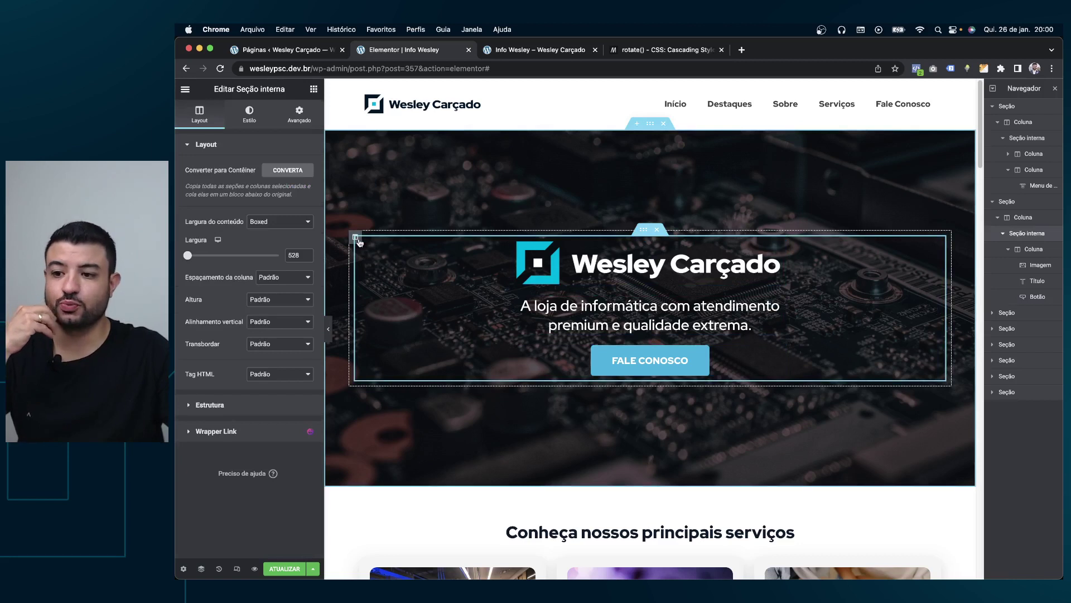
left_click(356, 236)
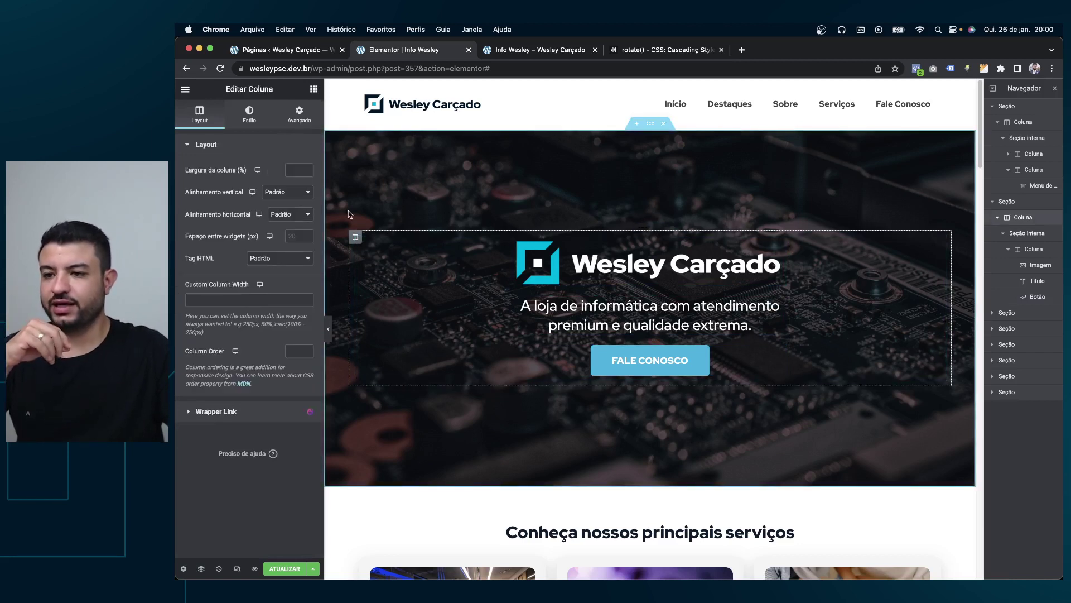
left_click(300, 115)
left_click(249, 114)
left_click(278, 192)
left_click(306, 215)
left_click_drag(275, 256, 251, 254)
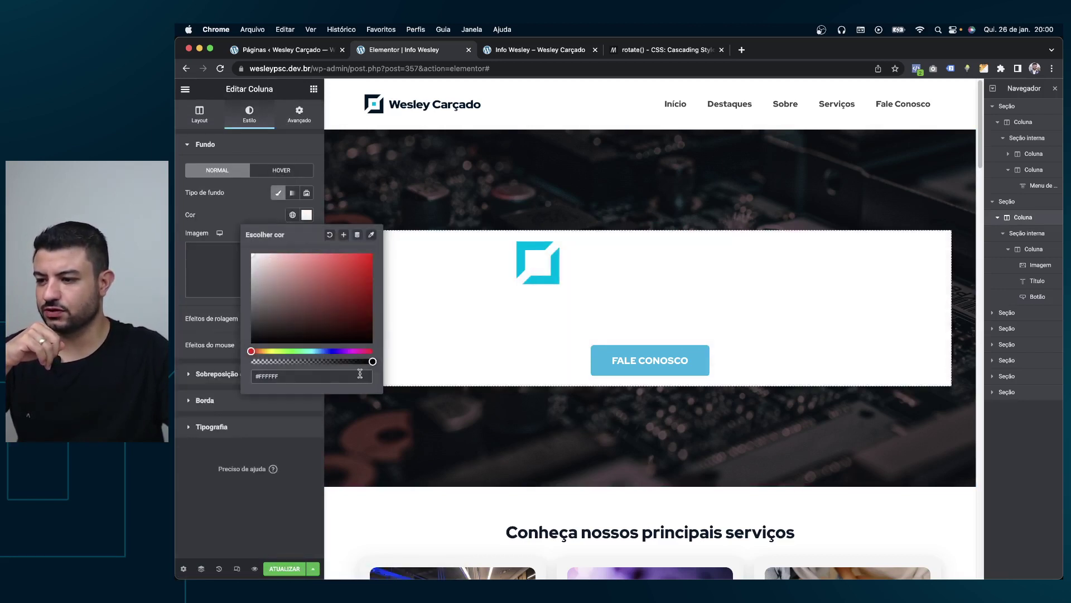
left_click_drag(369, 363, 268, 362)
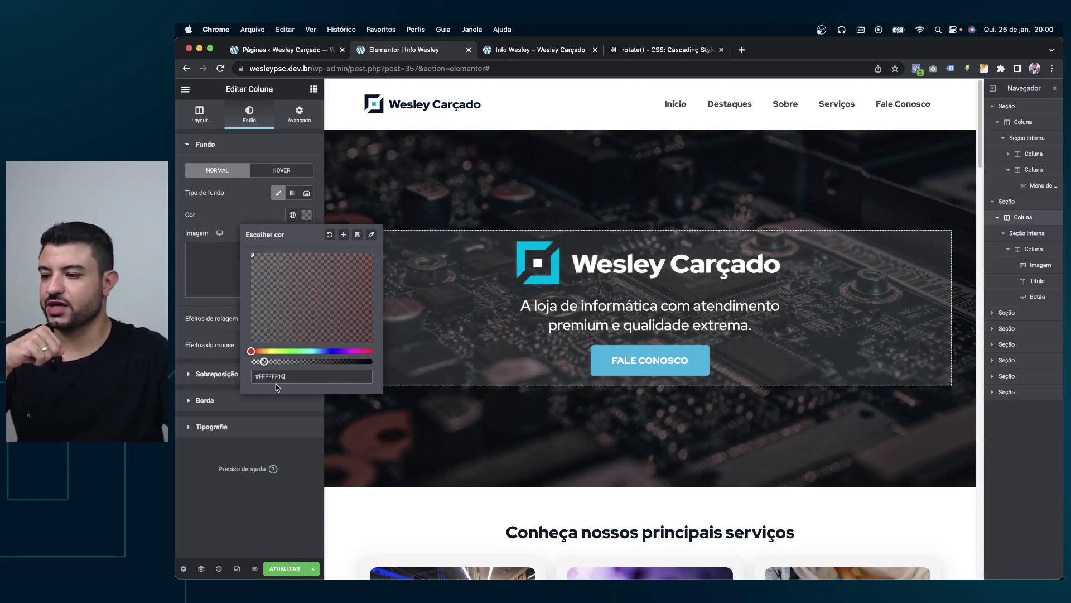
left_click(257, 220)
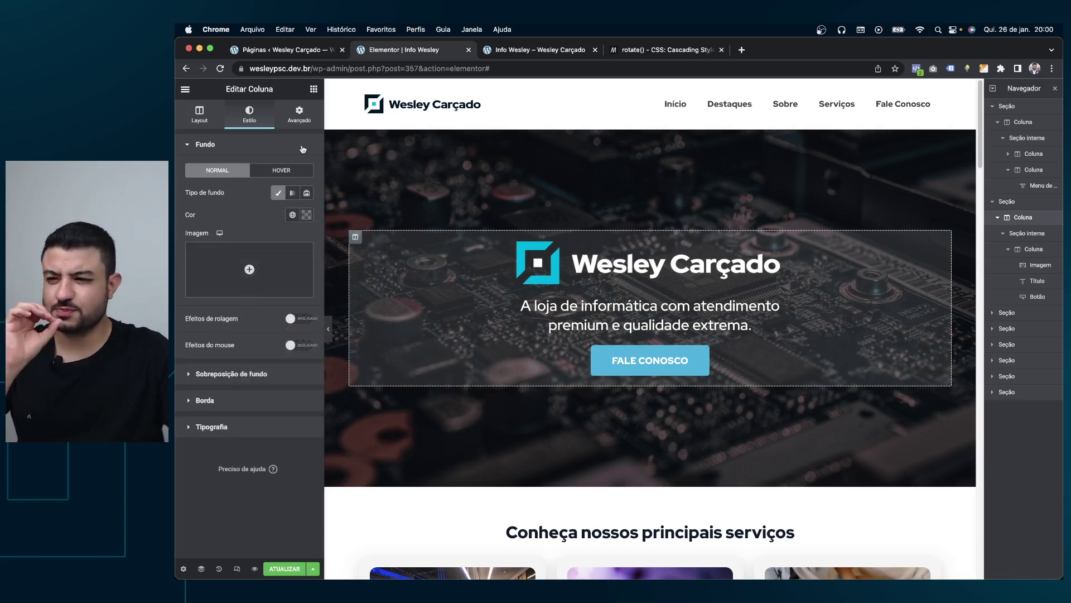
left_click(299, 115)
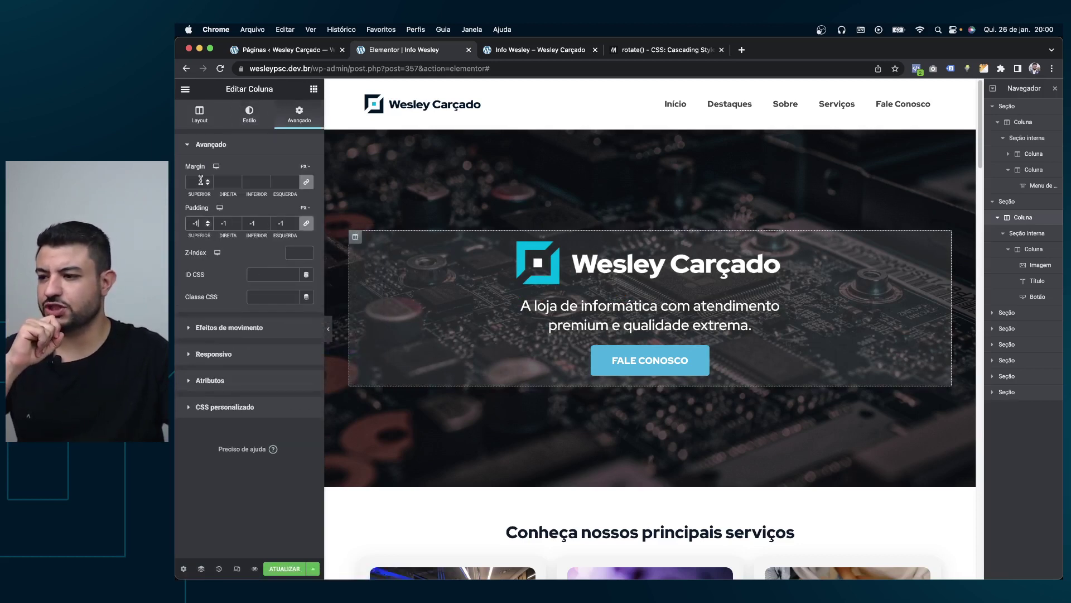
type("80")
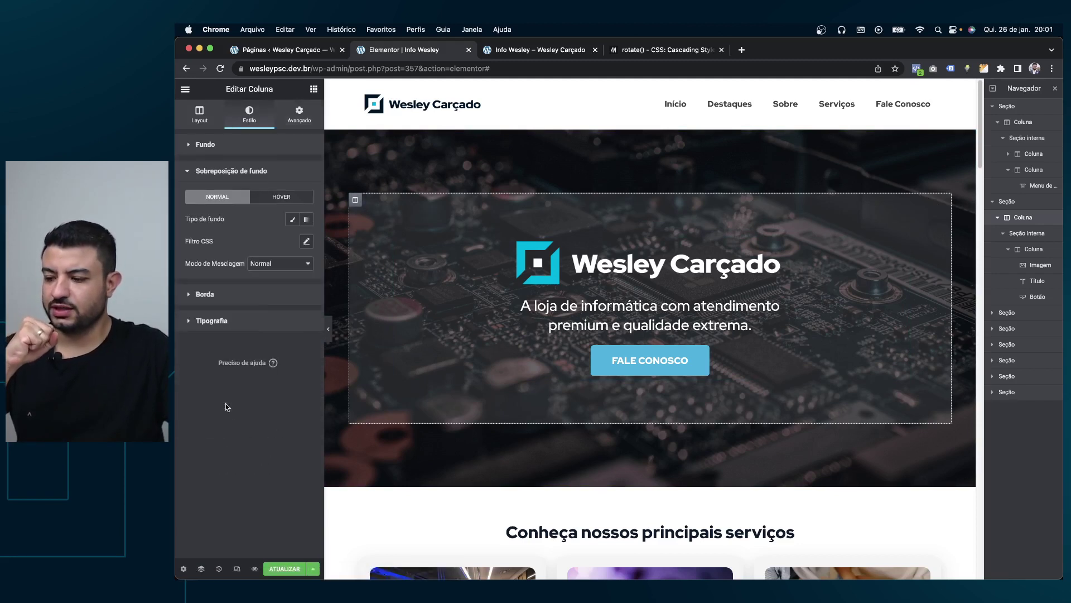
Step: Set a 40 px border radius on all hero column corners, then return to MDN
left_click(256, 296)
type("40")
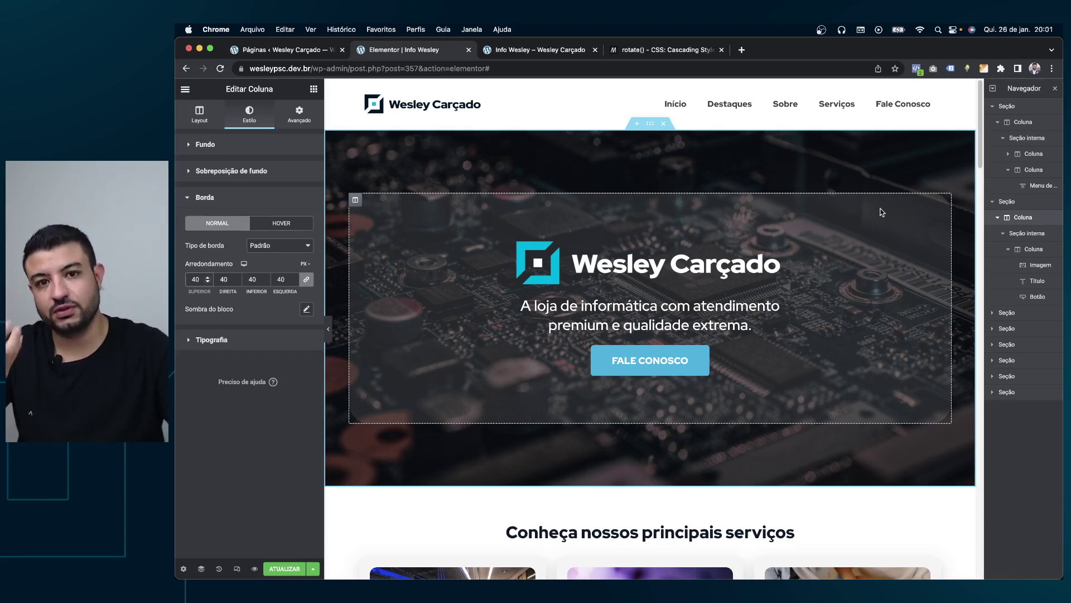
left_click(660, 54)
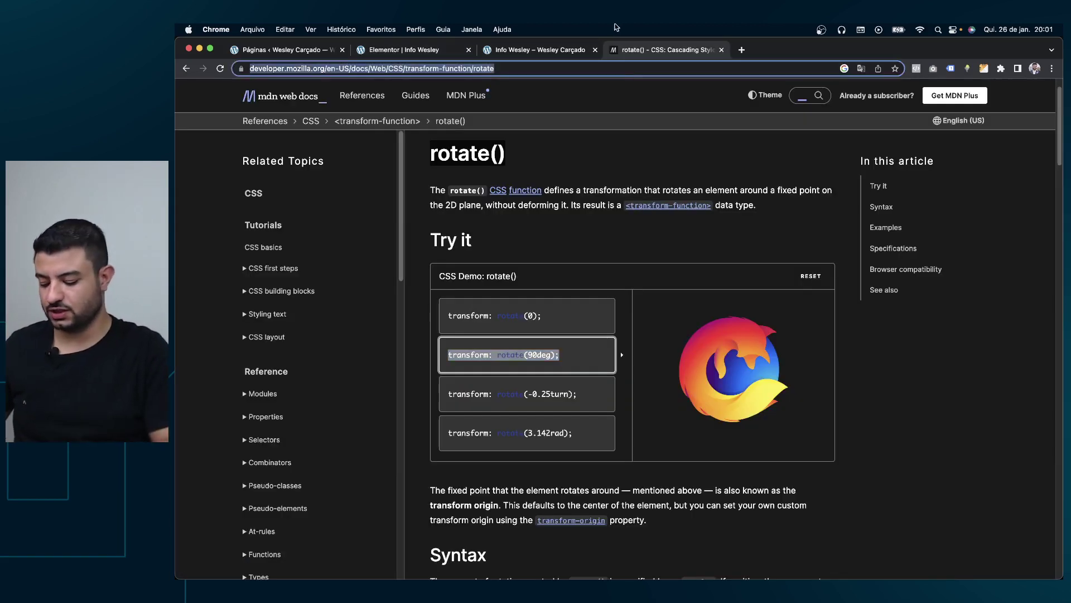
Step: Search Google for 'css: blur background' from the MDN tab's address bar
type("css")
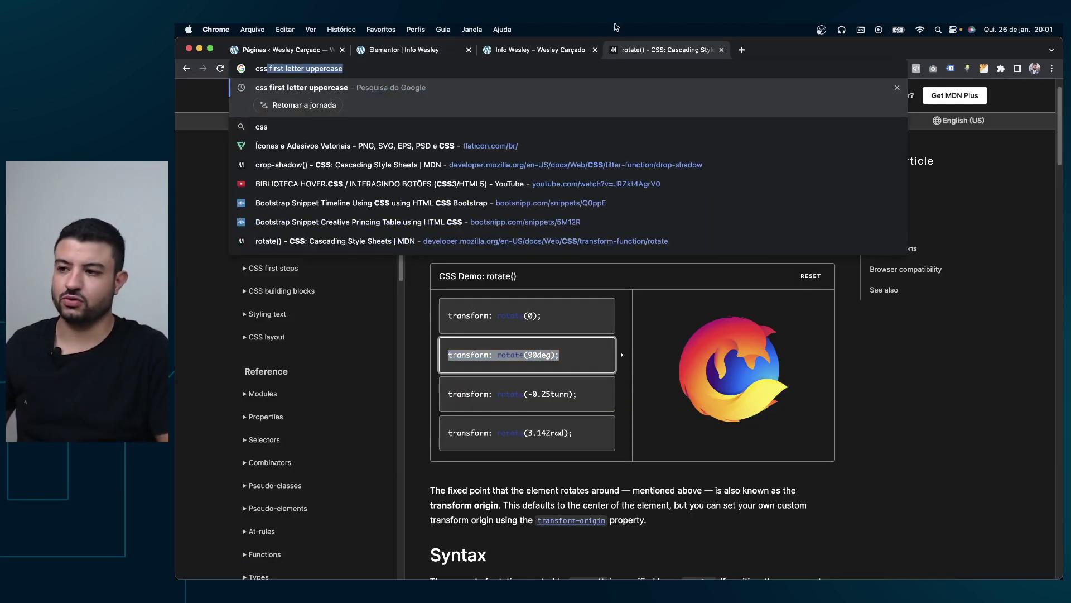
type(": ")
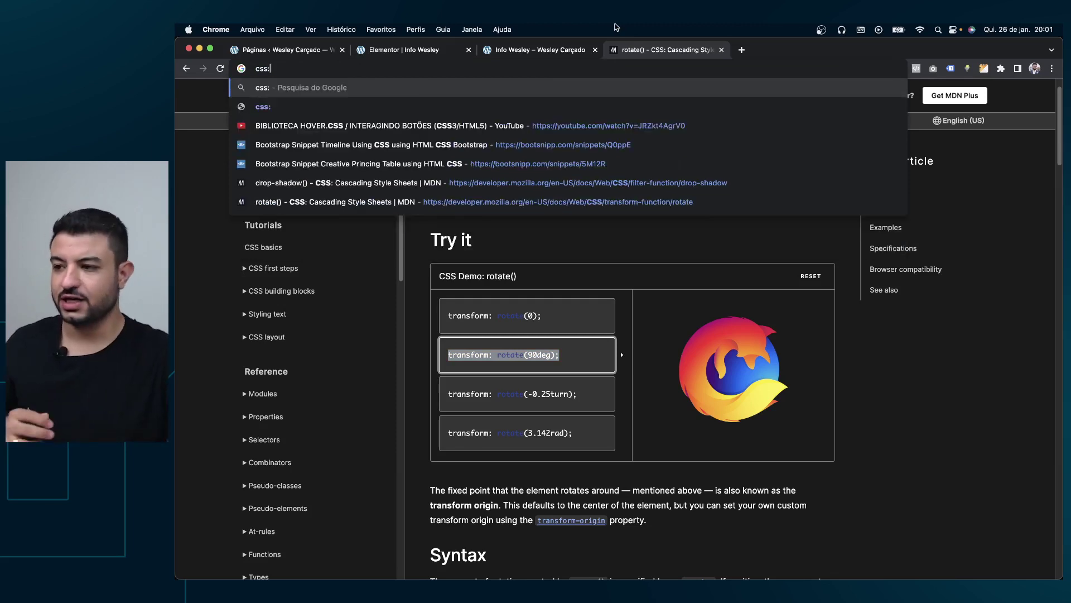
type("blur background")
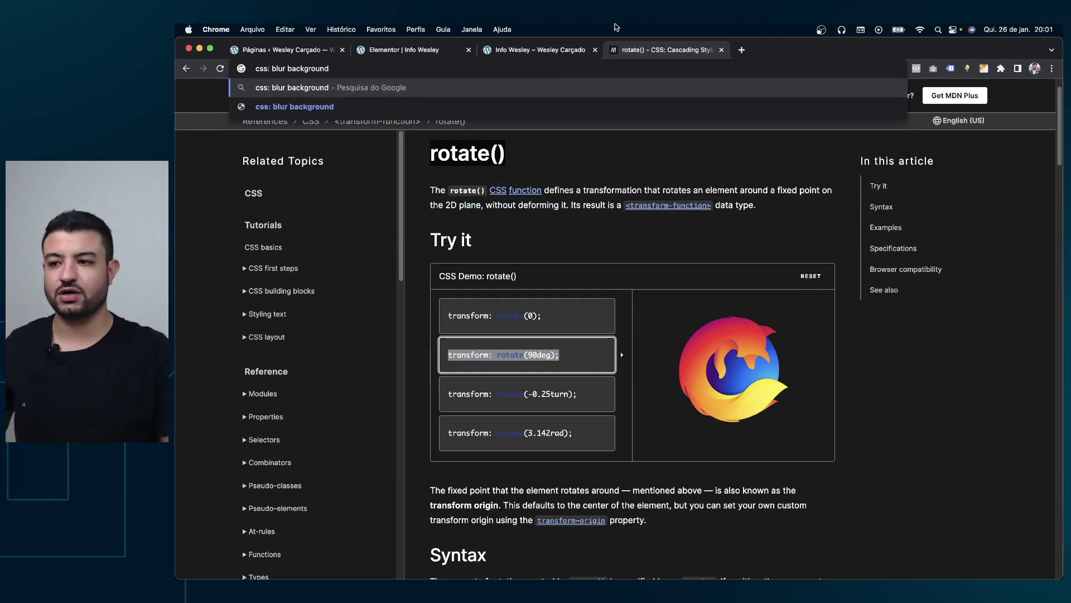
key("ctrl+shift+Tab")
left_click(400, 50)
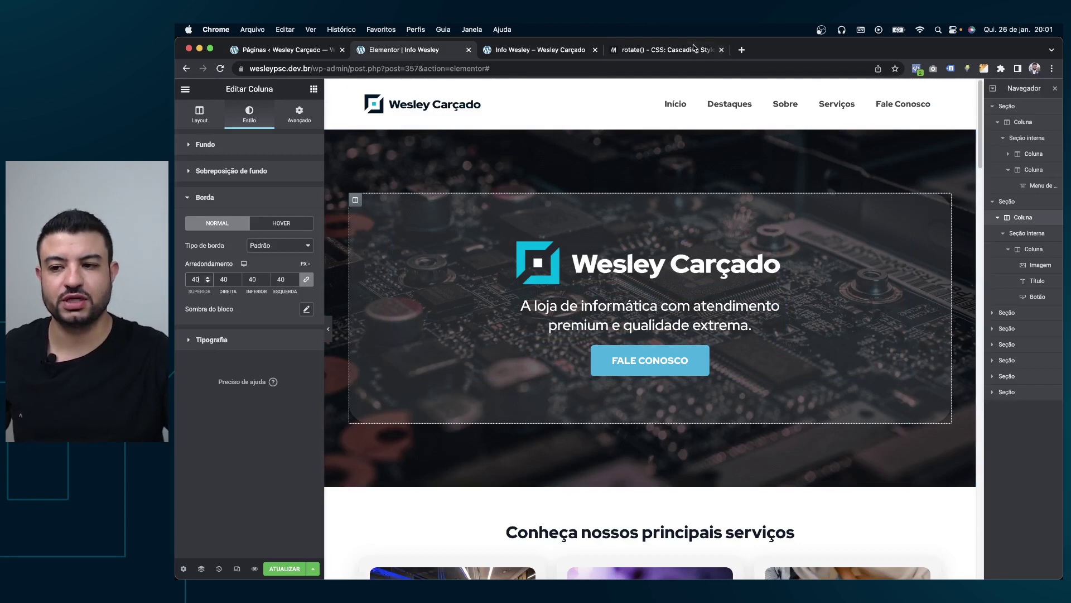
left_click(664, 49)
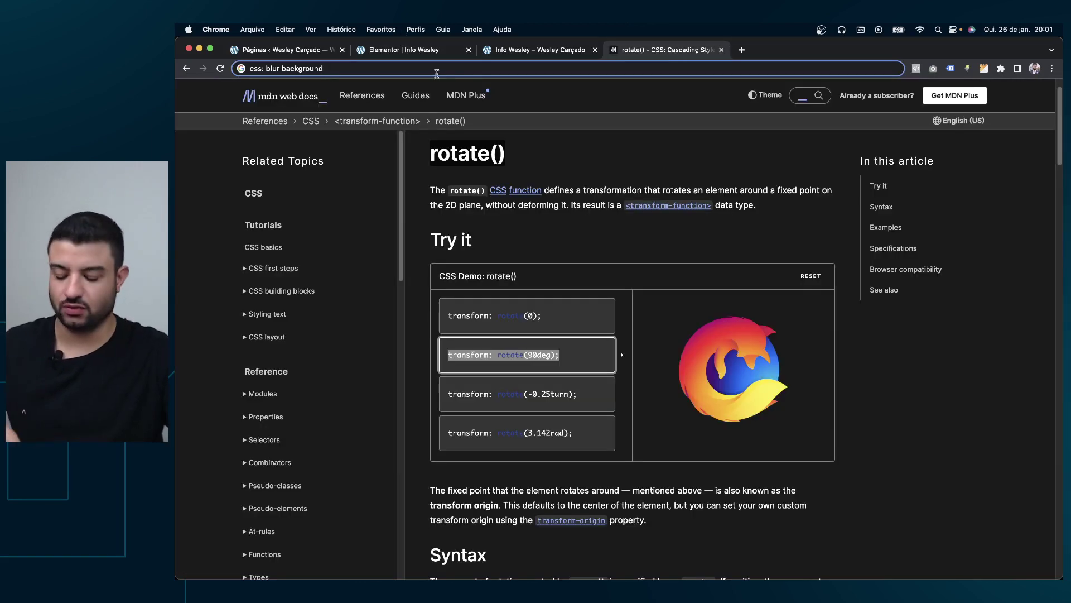
key("Return")
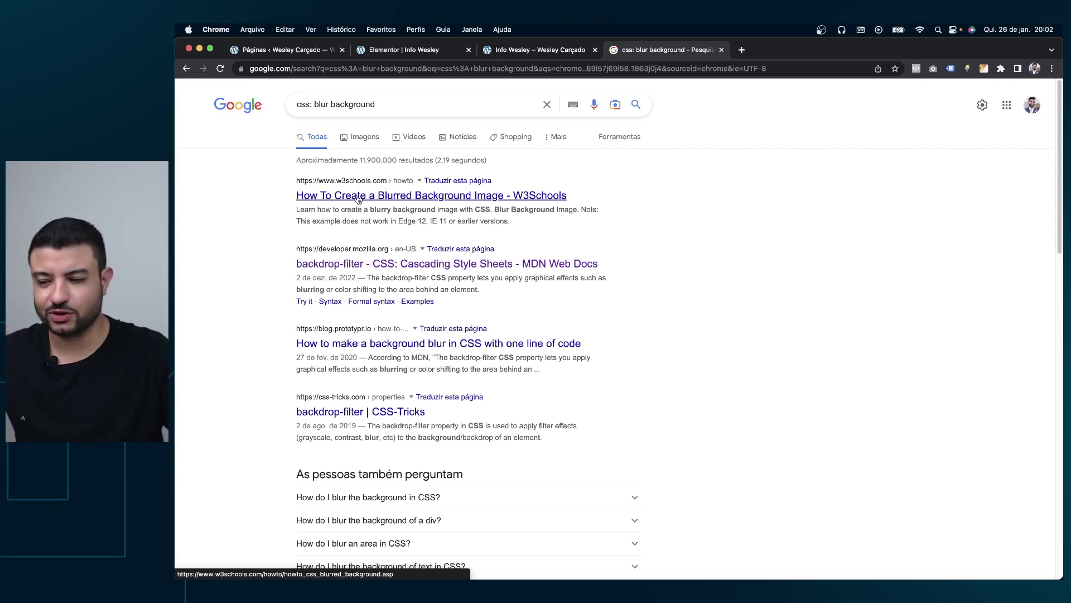
Step: Open the W3Schools blurred background article and select its filter: blur(8px) line
left_click(360, 195, "super")
left_click(768, 50)
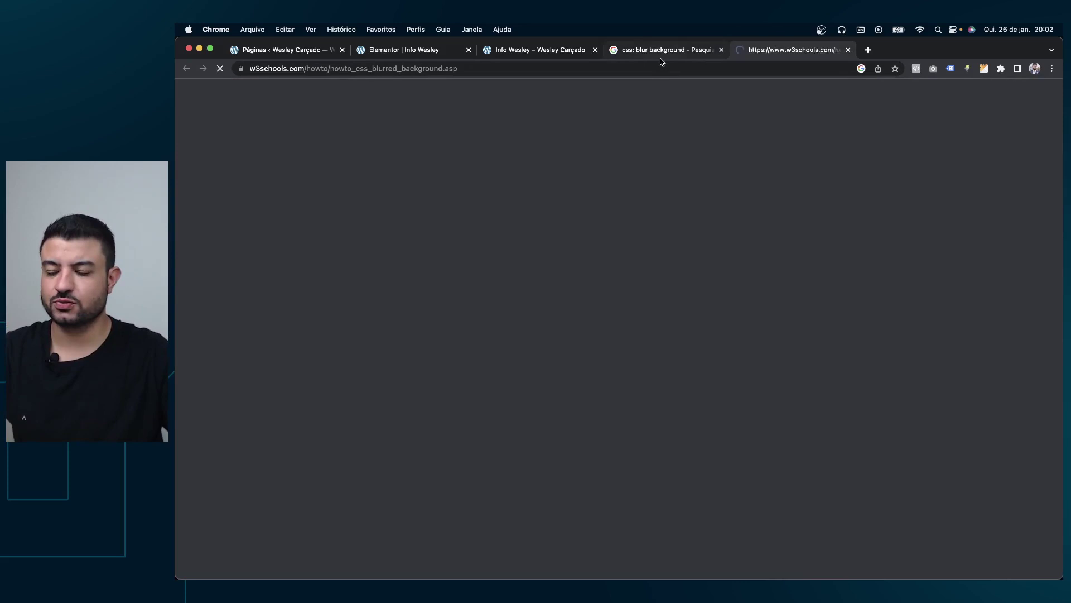
scroll(647, 293, "down", 2)
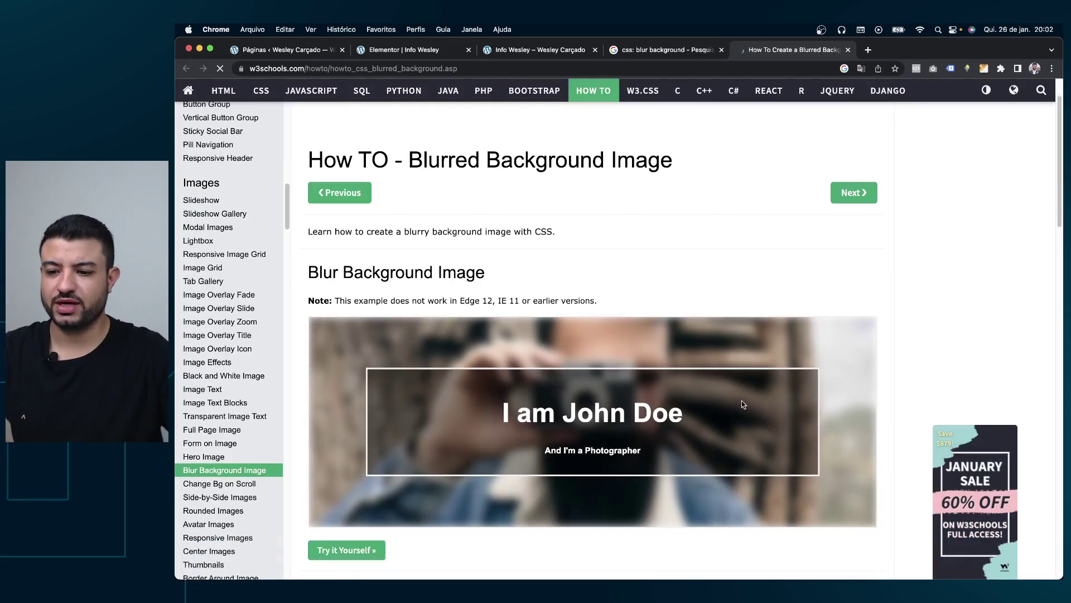
scroll(691, 395, "down", 1)
scroll(701, 375, "down", 2)
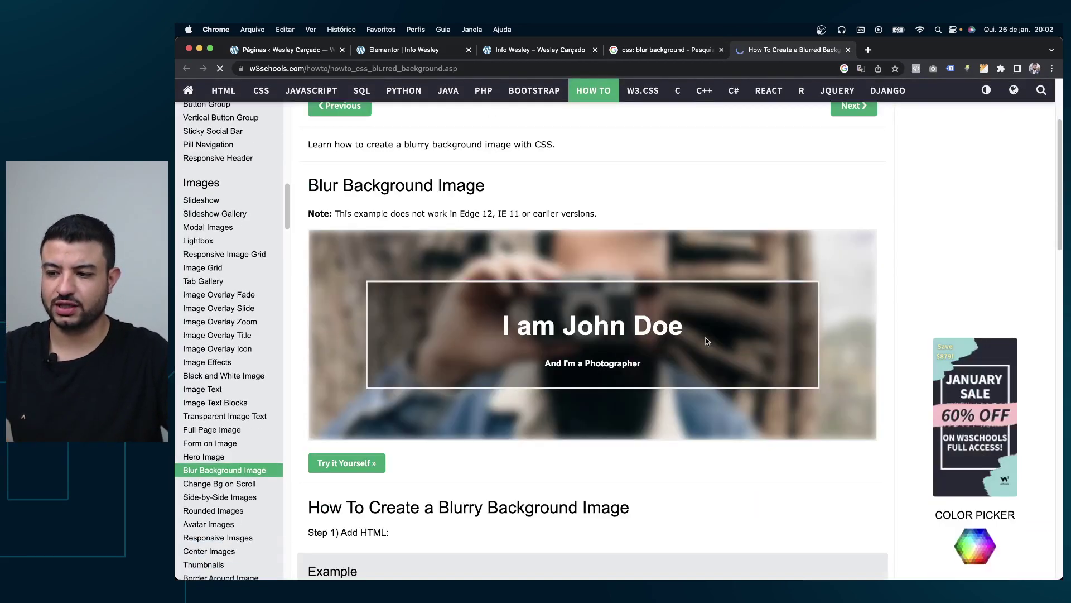
scroll(705, 340, "down", 5)
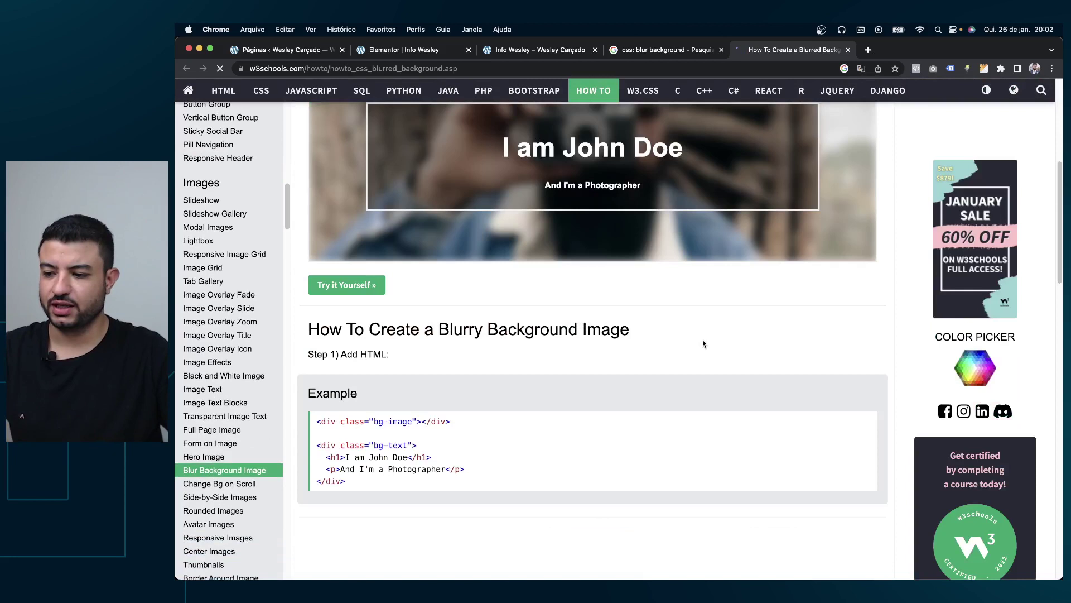
scroll(703, 343, "down", 7)
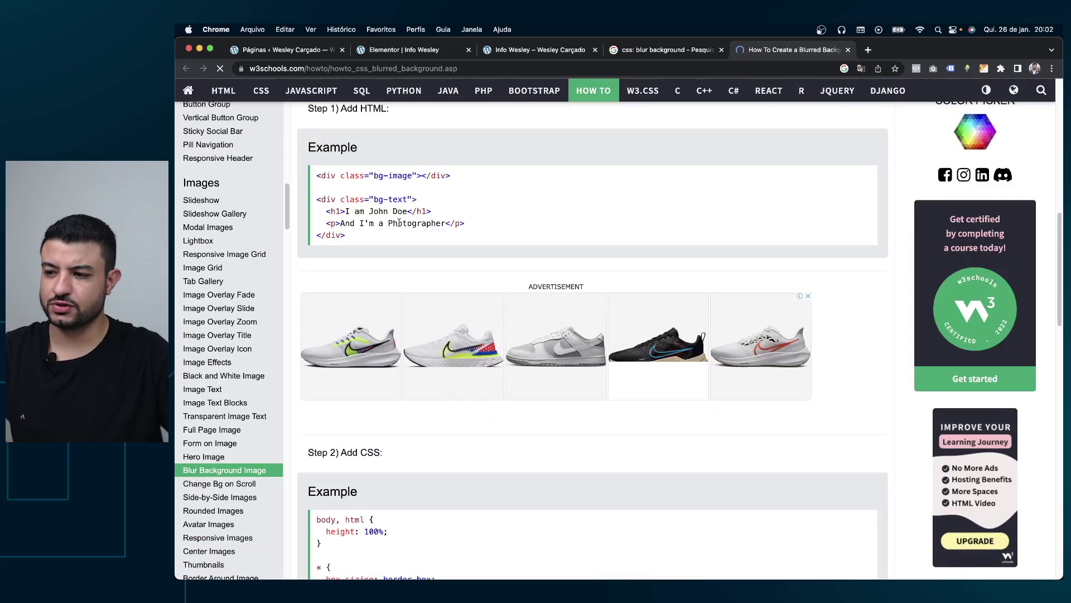
scroll(399, 222, "down", 10)
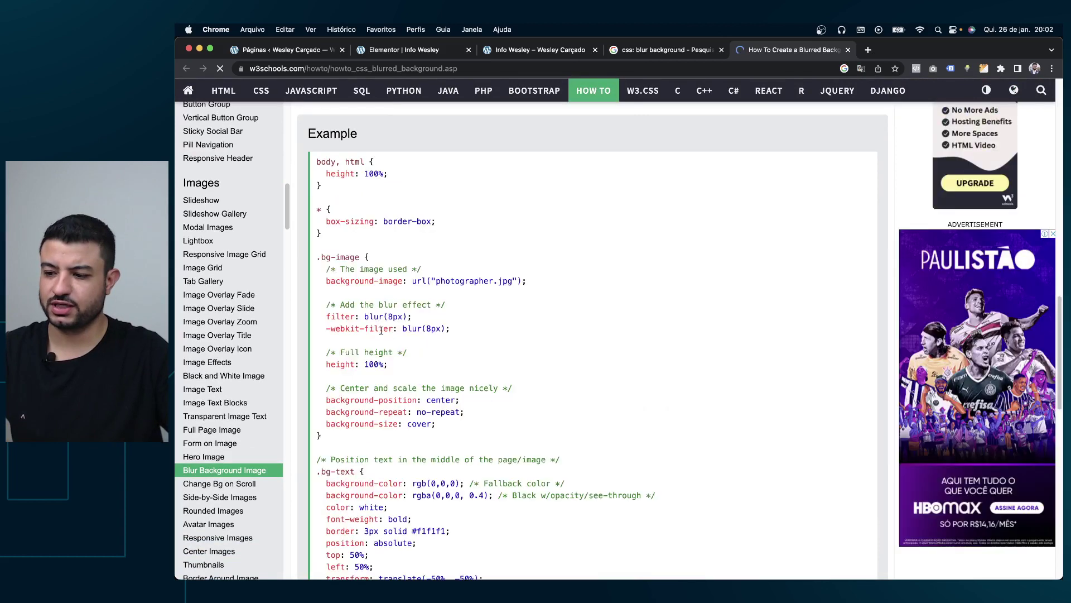
scroll(382, 331, "down", 3)
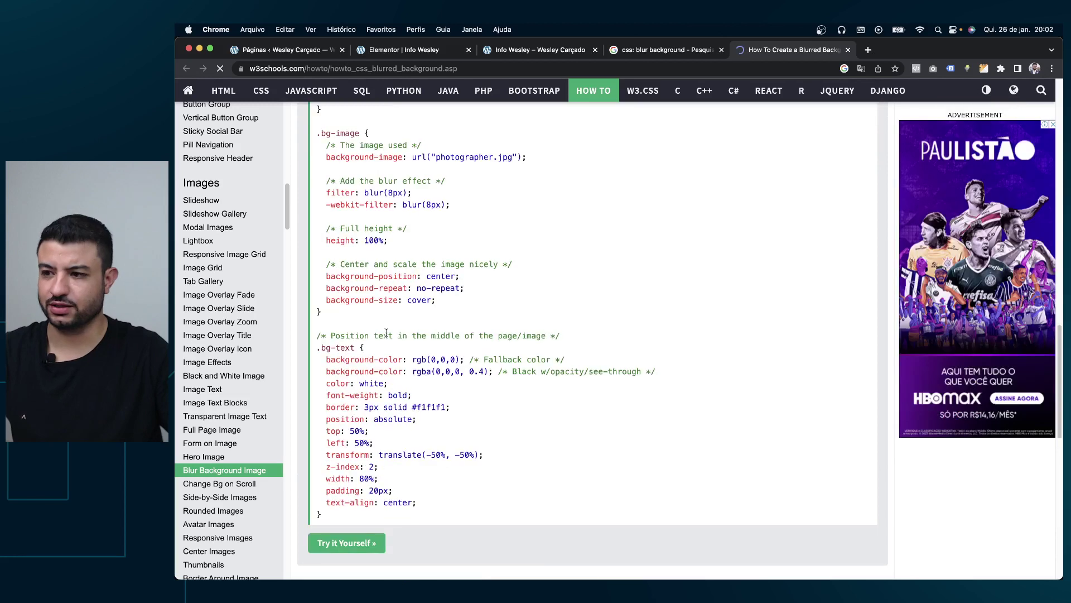
mouse_move(326, 254)
left_mouse_down()
mouse_move(399, 253)
mouse_move(395, 265)
mouse_move(438, 266)
mouse_move(340, 258)
left_mouse_up()
key("ctrl+c")
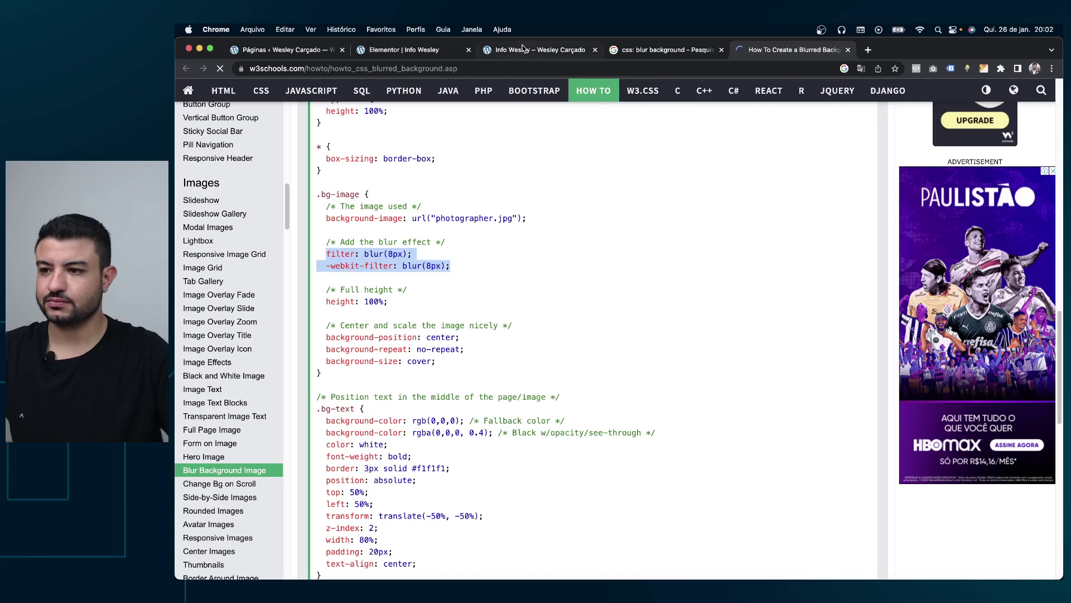
left_click(424, 50)
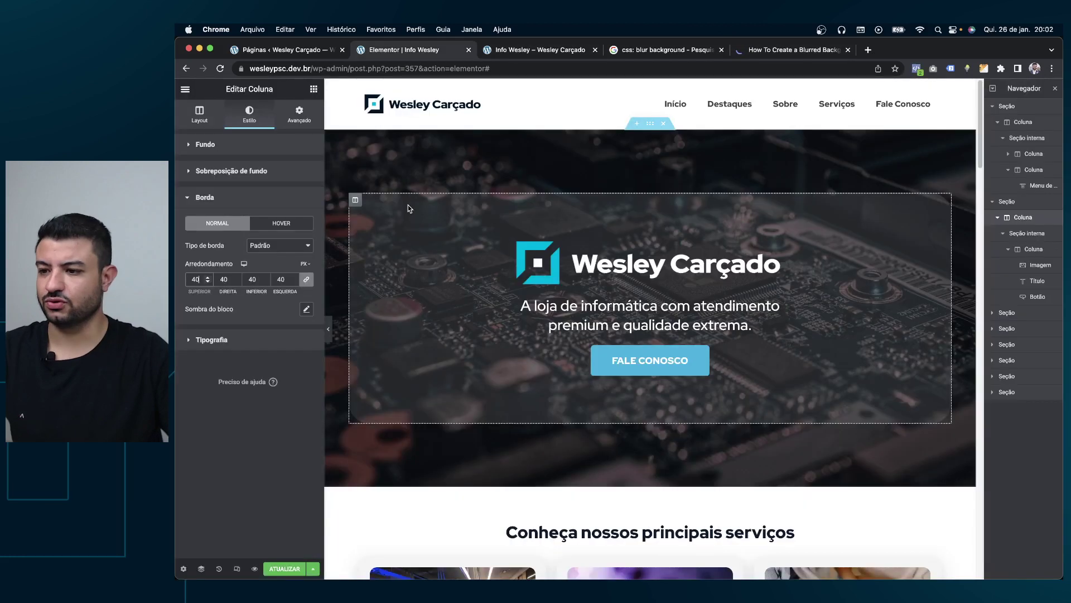
Step: Add a selector{ } rule with the pasted filter: blur(8px) lines to the column's custom CSS
left_click(297, 123)
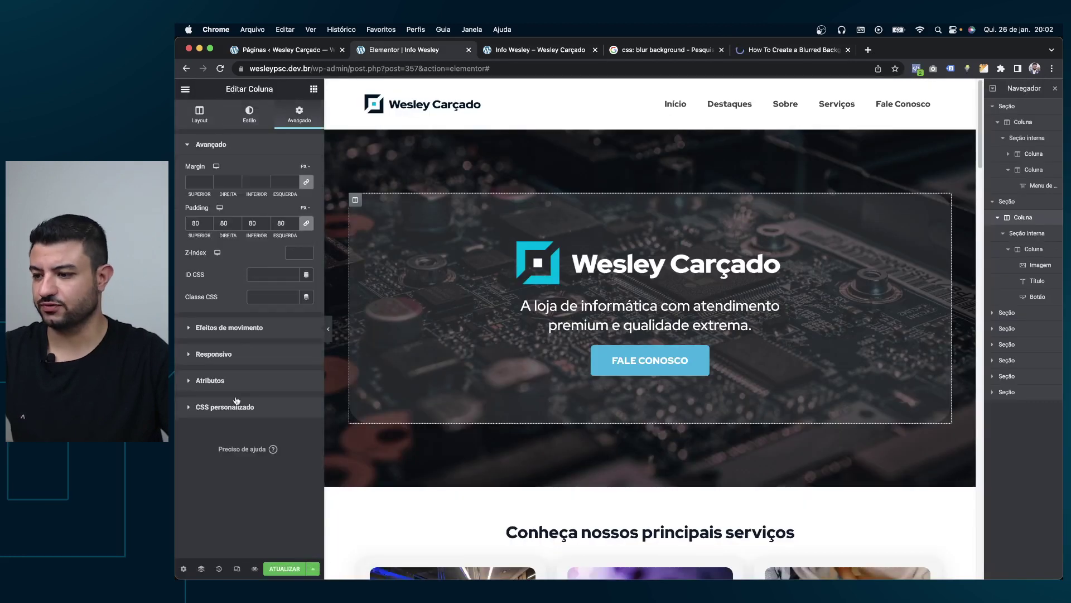
left_click(237, 406)
type("selector")
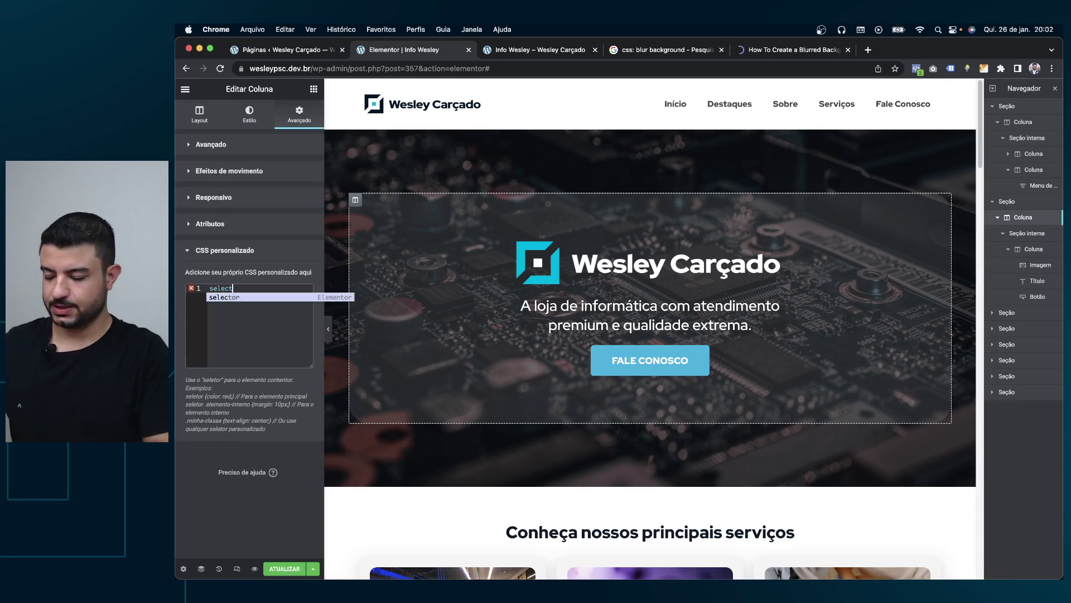
key("BackSpace")
type("{")
key("Return")
key("ctrl+v")
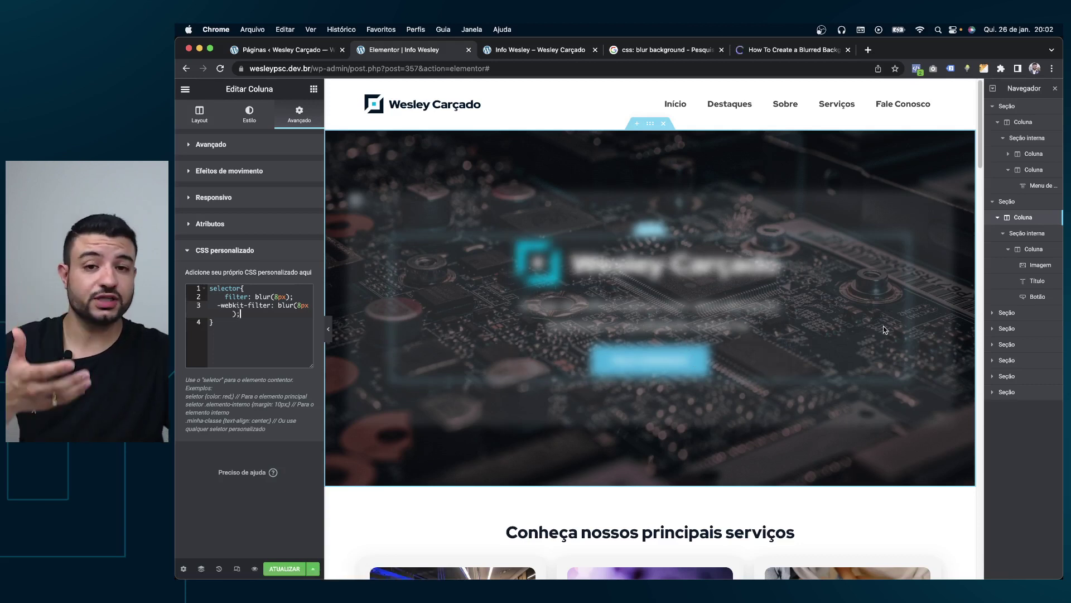
Step: Select both blur filter declarations in the W3Schools example again
left_click(794, 51)
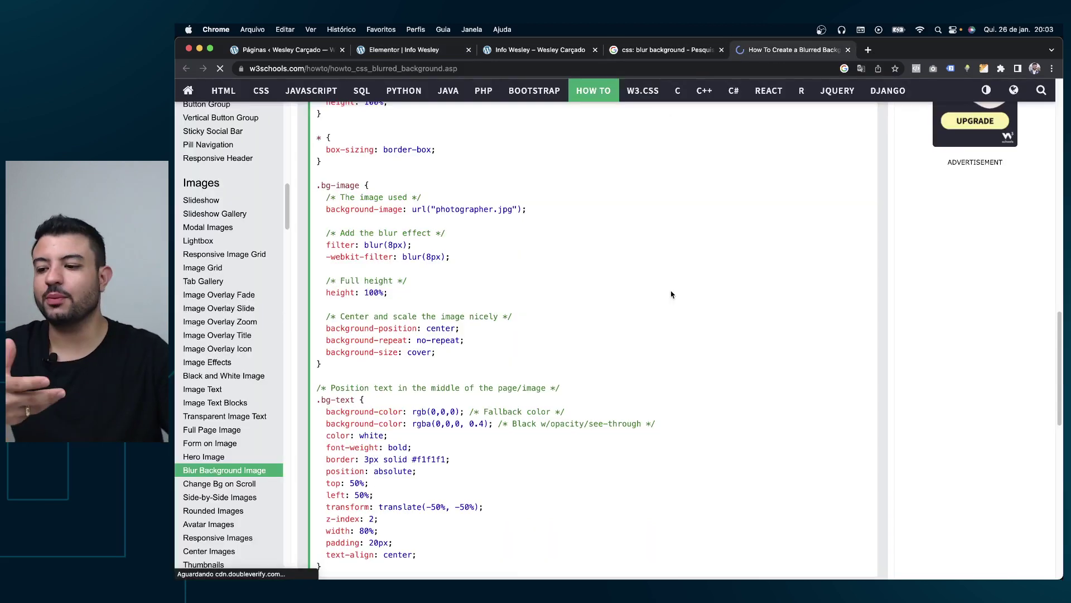
scroll(671, 293, "down", 3)
scroll(671, 294, "up", 2)
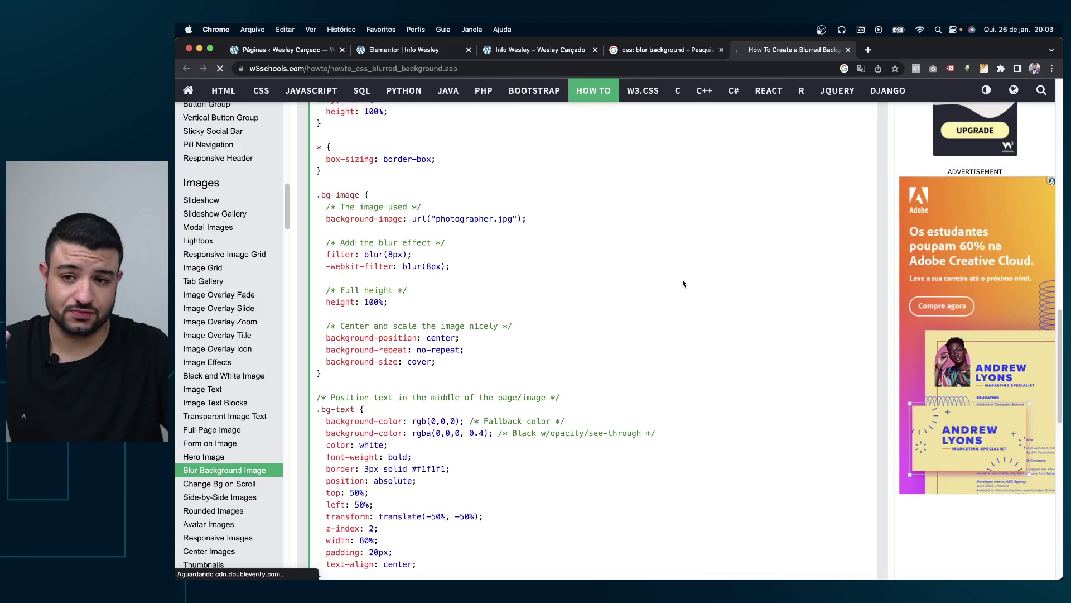
scroll(683, 283, "up", 1)
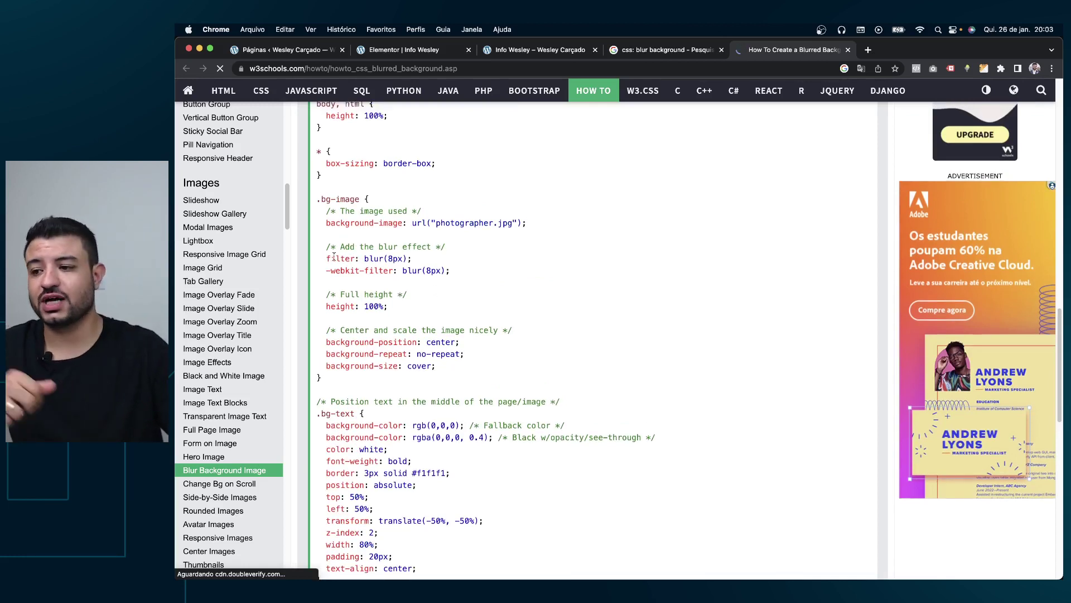
left_click_drag(326, 258, 481, 280)
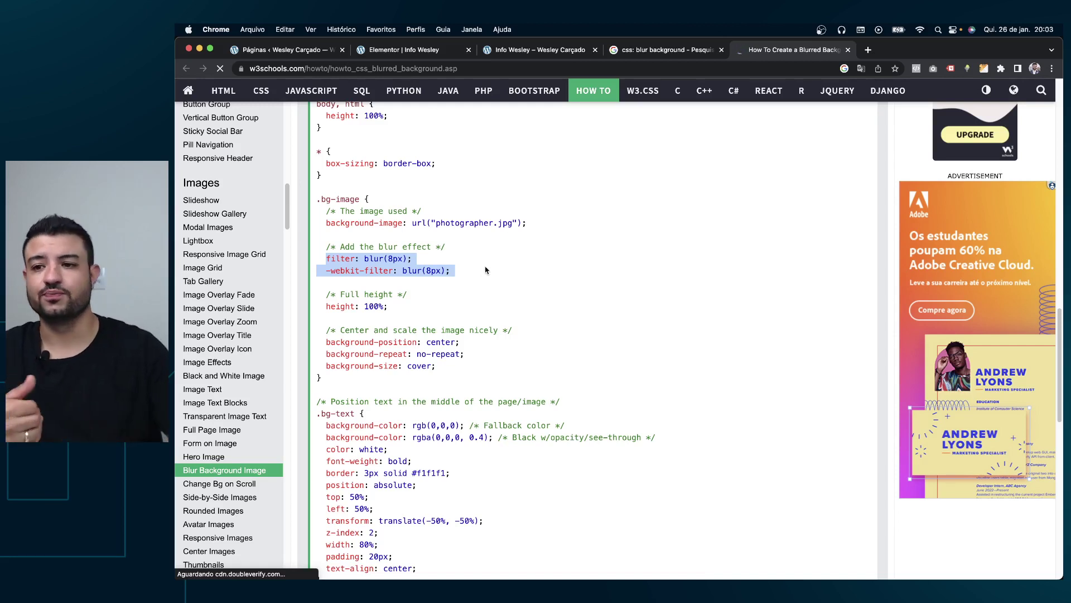
left_click(402, 50)
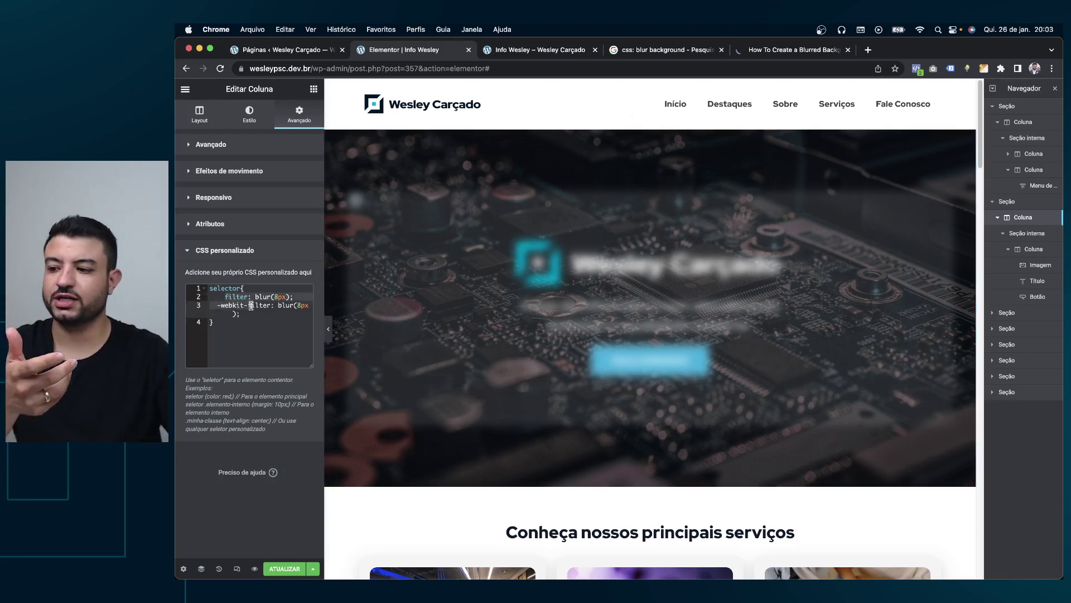
Step: Undo the blur declarations in the column's custom CSS, leaving only selector{ }
key("ctrl+z")
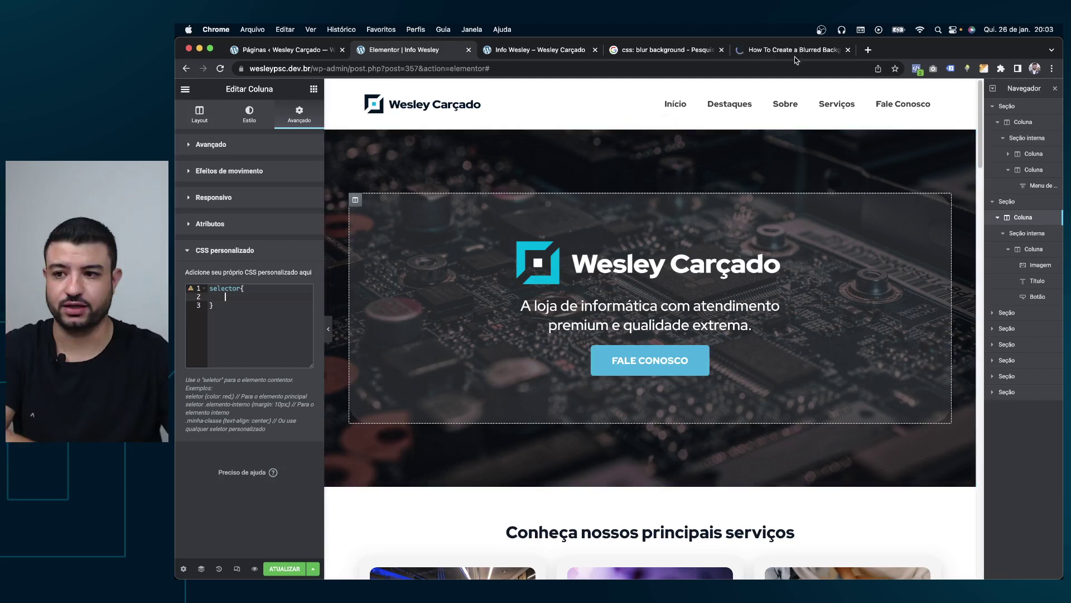
left_click(842, 51)
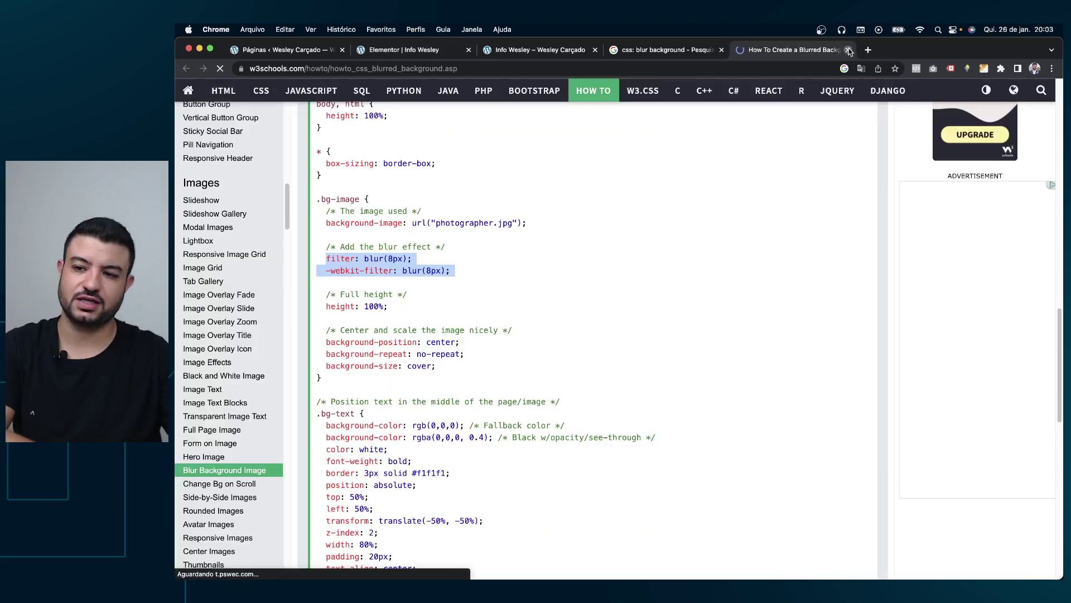
Step: Close the W3Schools tab and open MDN's backdrop-filter reference page
key("super+w")
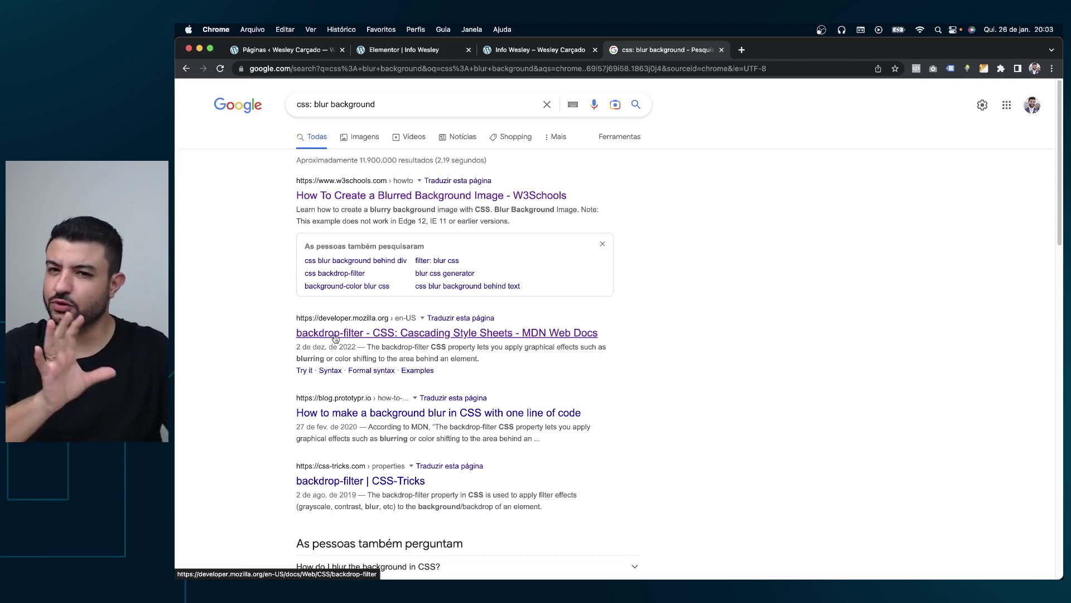
left_click(335, 332, "super")
left_click(812, 46)
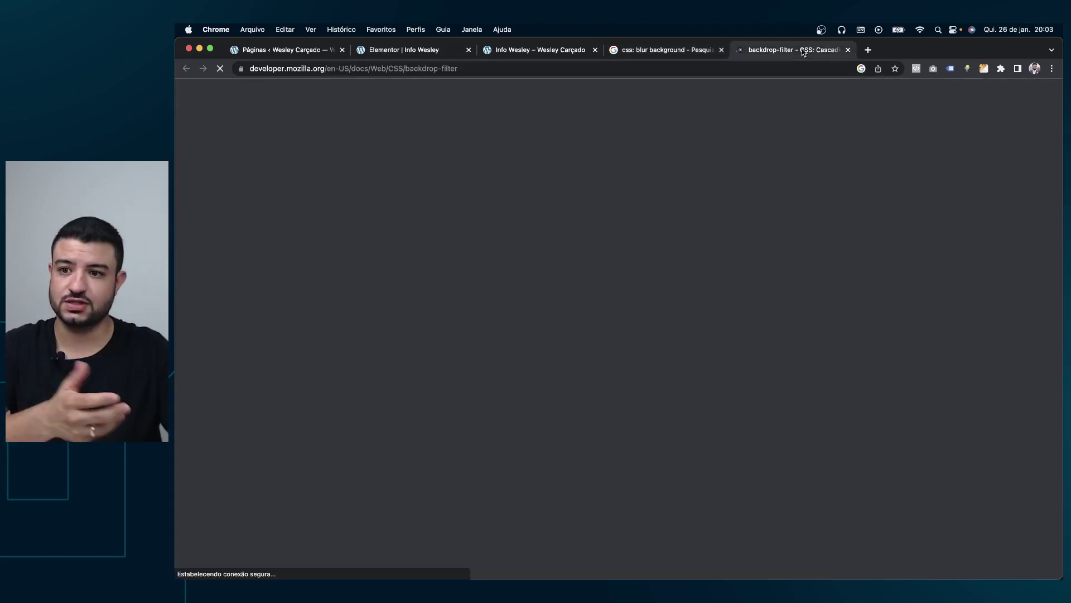
Step: Copy the backdrop-filter: blur(10px); line from MDN's demo and return to Elementor
scroll(550, 296, "down", 1)
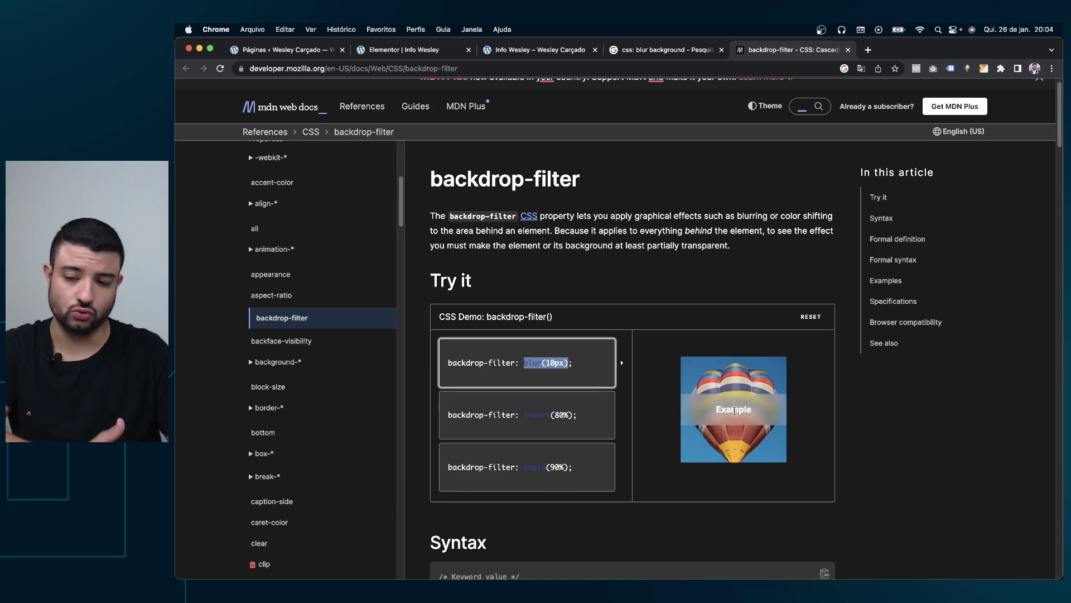
scroll(735, 412, "down", 3)
scroll(734, 412, "down", 4)
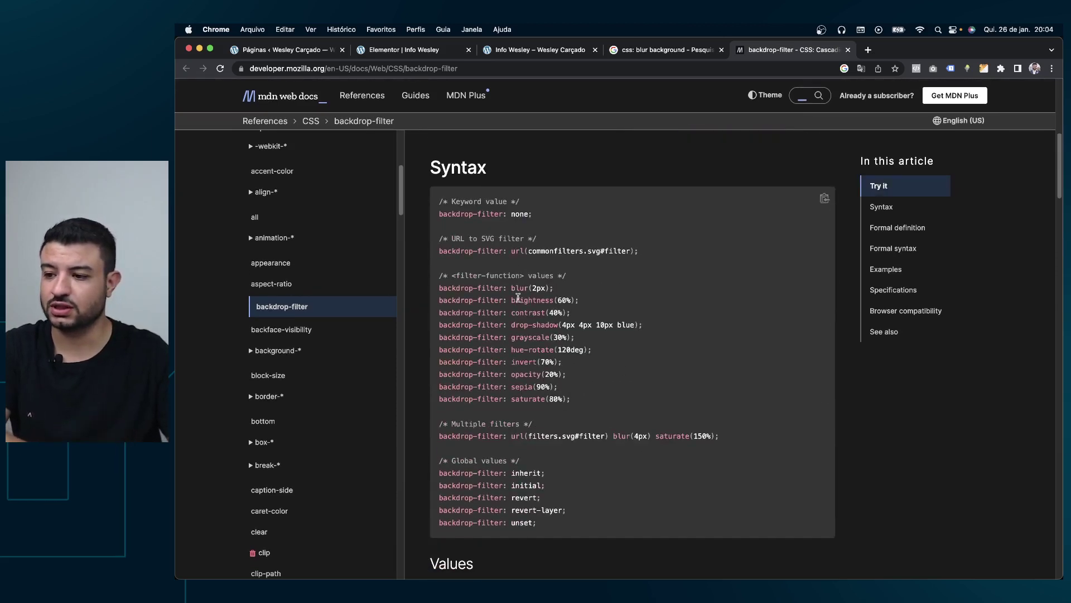
left_click_drag(470, 214, 561, 434)
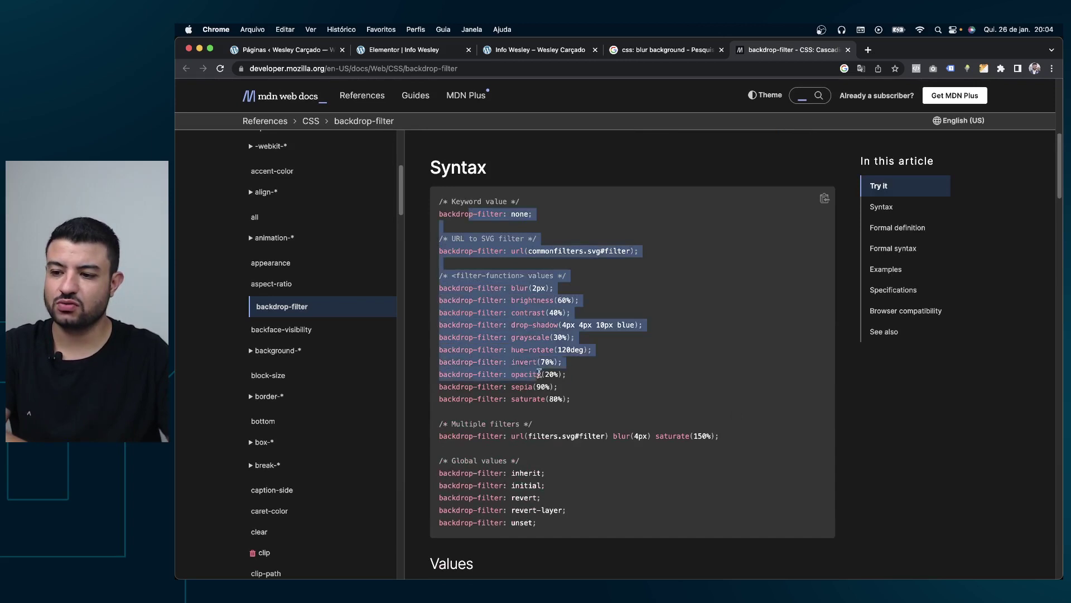
scroll(562, 424, "down", 2)
scroll(562, 418, "down", 3)
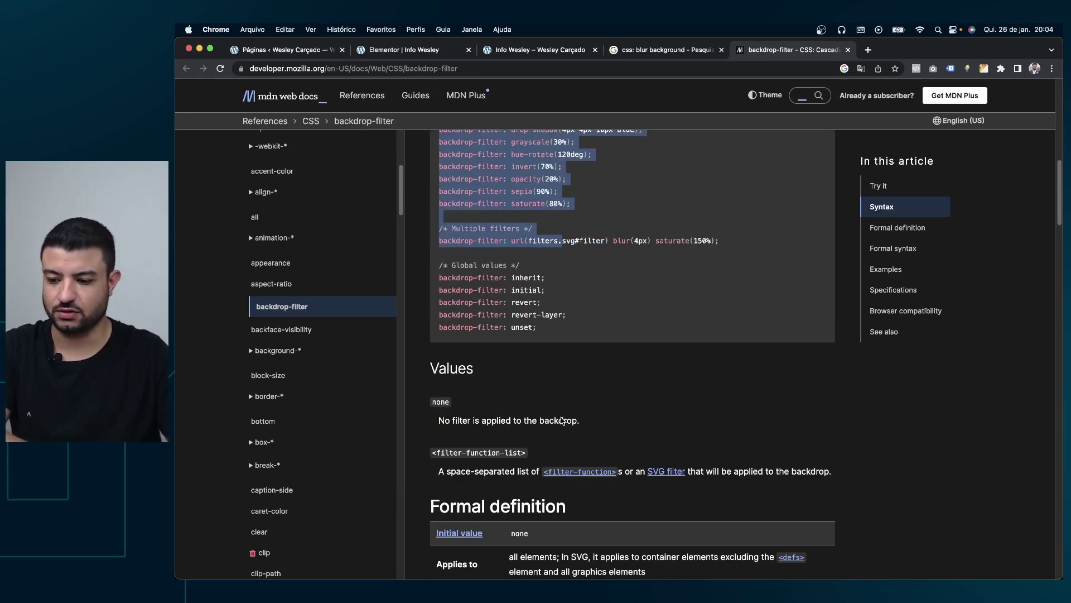
scroll(556, 406, "up", 10)
scroll(556, 407, "up", 3)
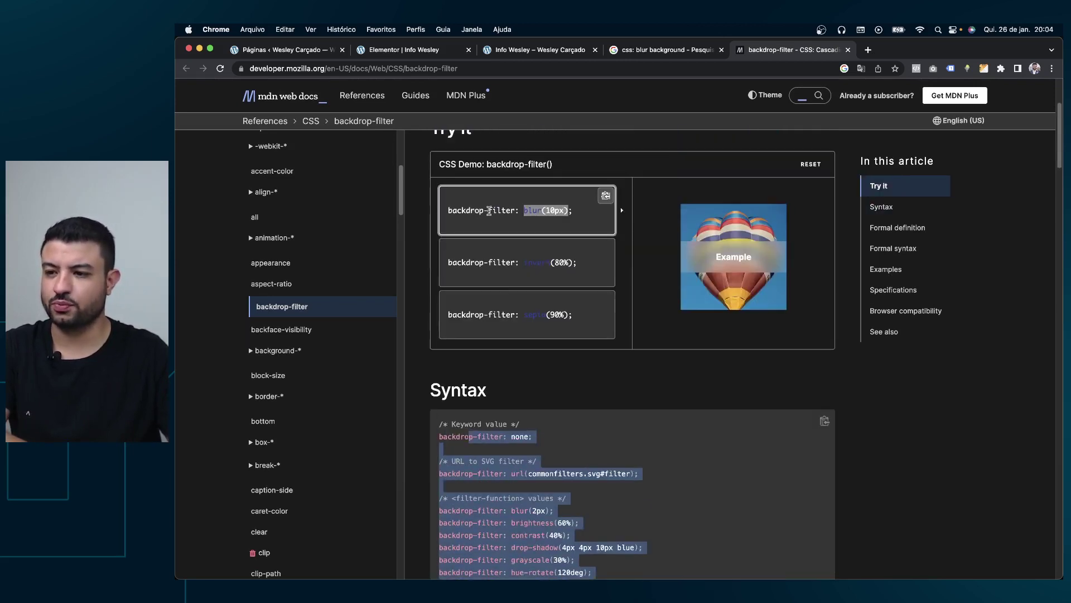
triple_click(489, 210)
right_click(497, 211)
left_click(514, 292)
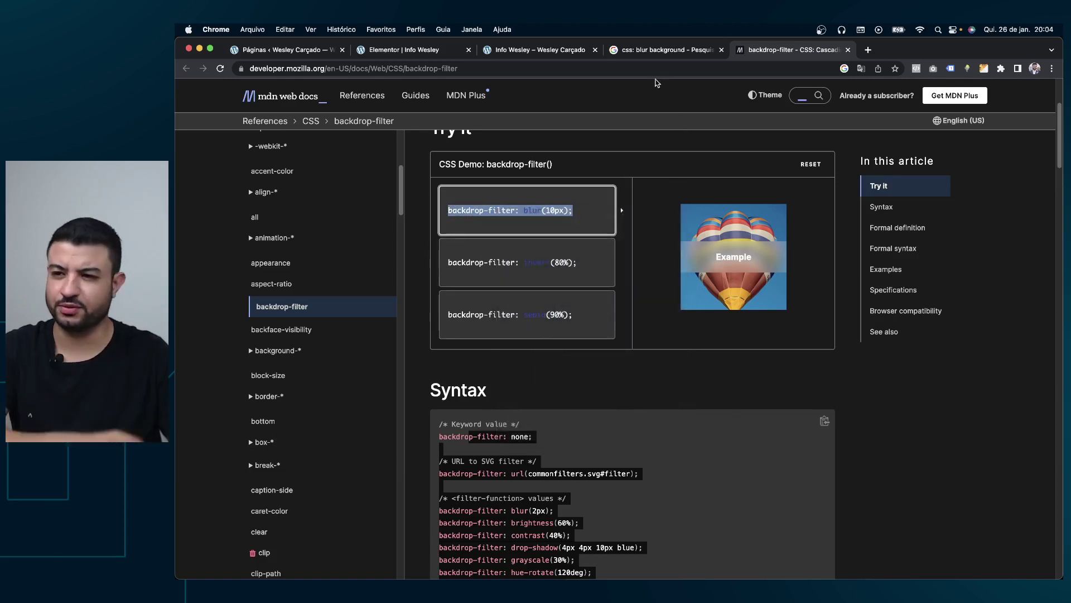
left_click(402, 50)
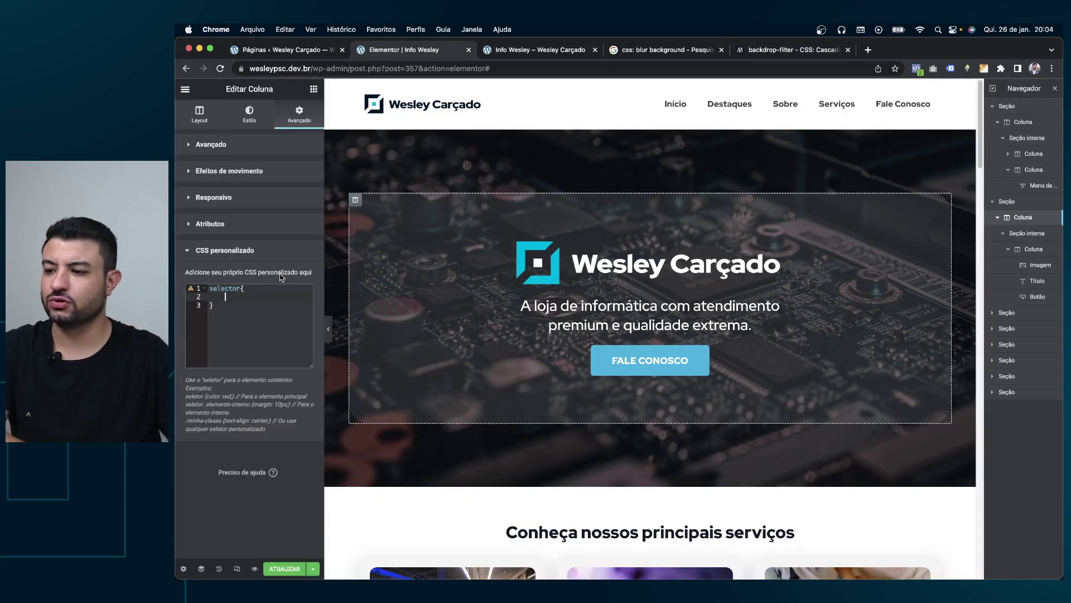
Step: Paste backdrop-filter: blur(10px); into the column's selector rule and preview the result
right_click(226, 295)
left_click(257, 388)
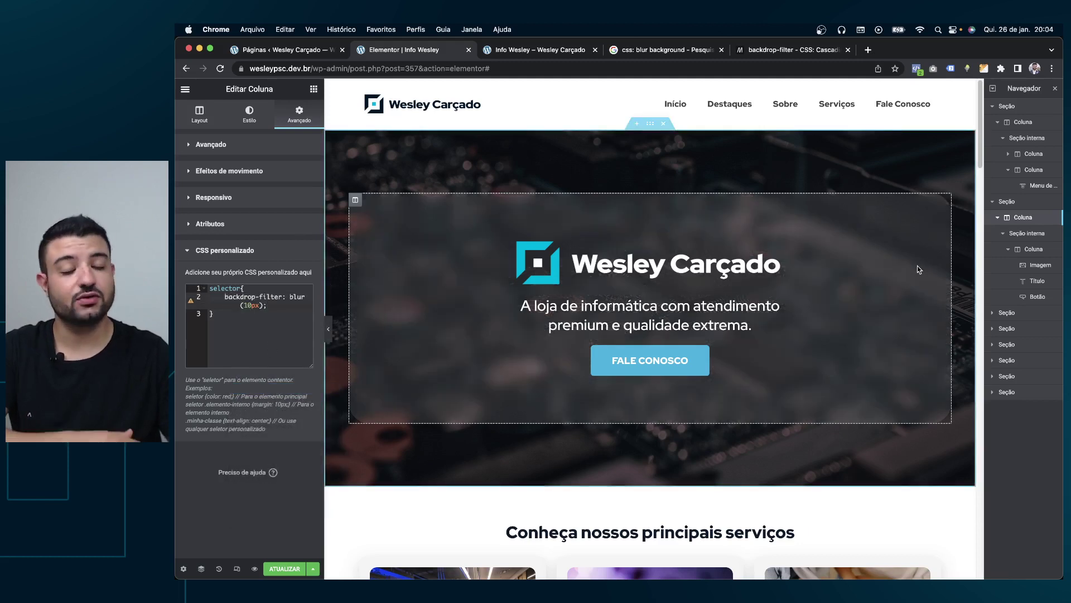
left_click(329, 335)
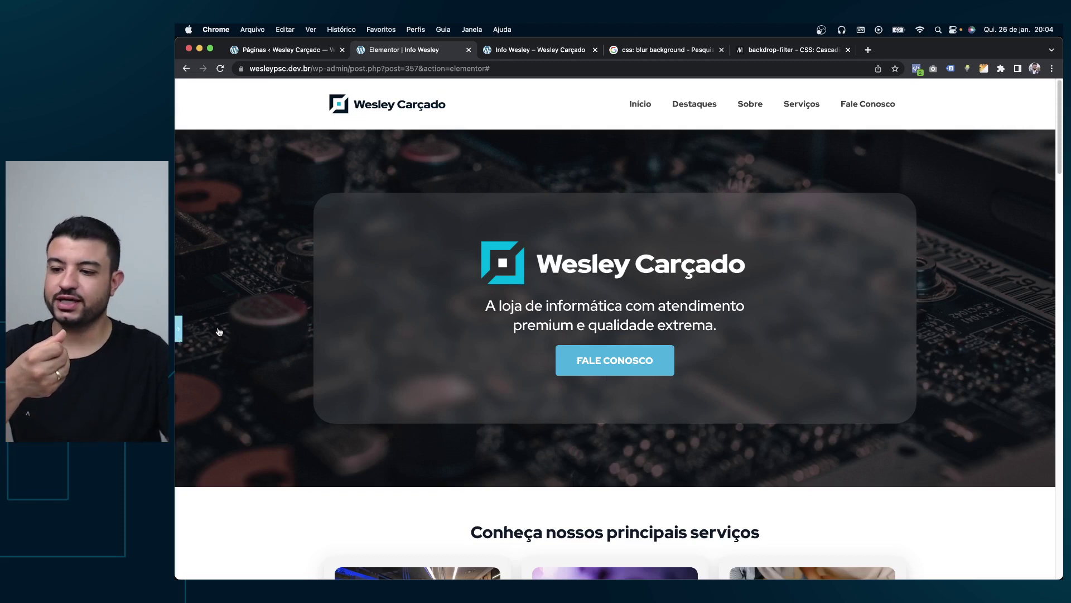
left_click(179, 328)
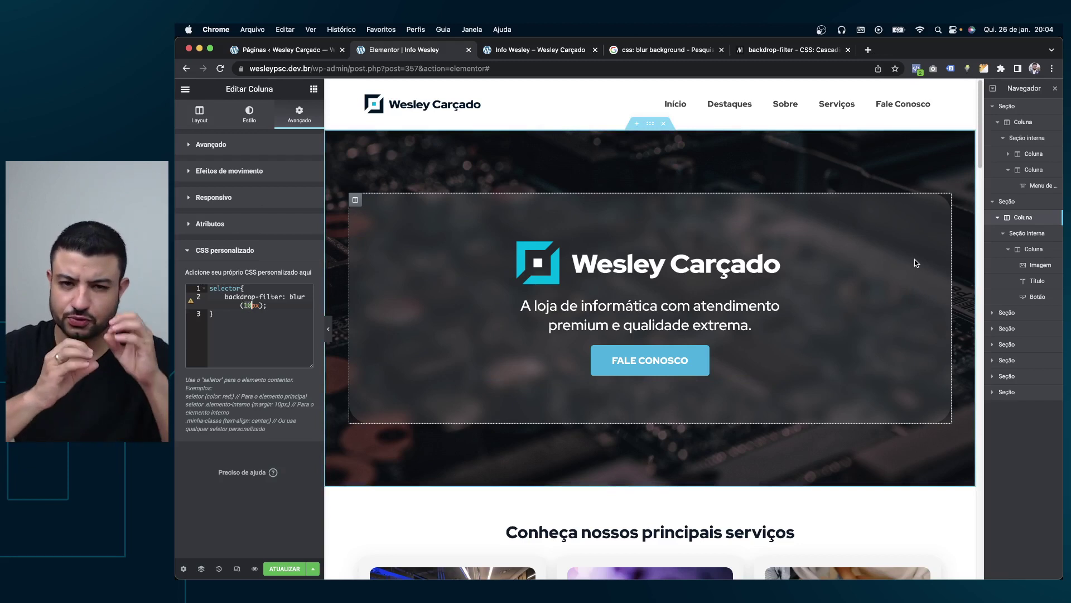
Step: Lower the backdrop blur to 5px and recheck it in preview
key("BackSpace")
key("BackSpace")
type("5")
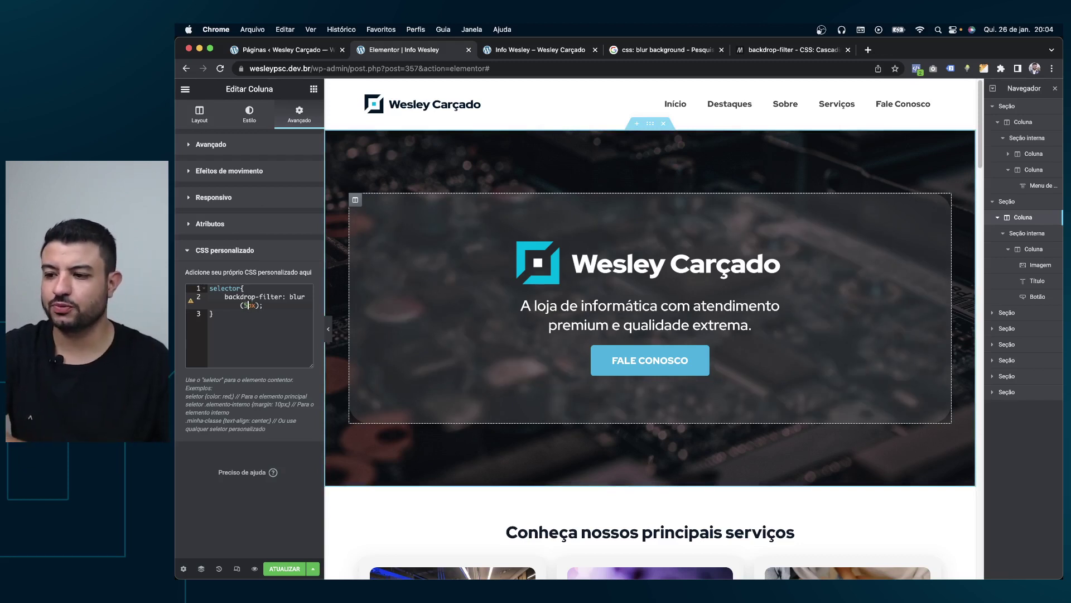
key("super+p")
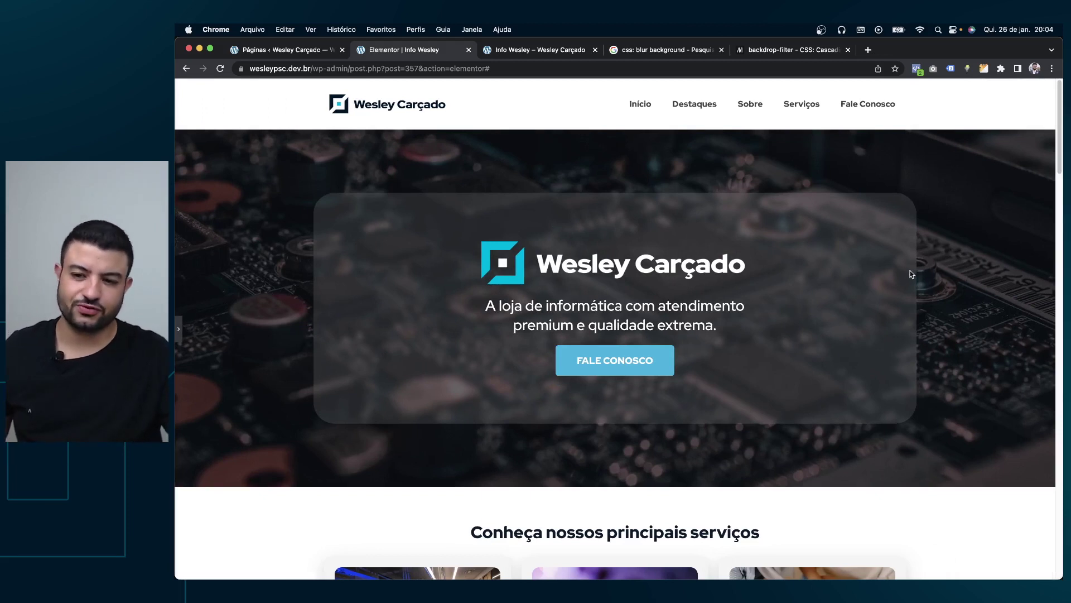
key("super+p")
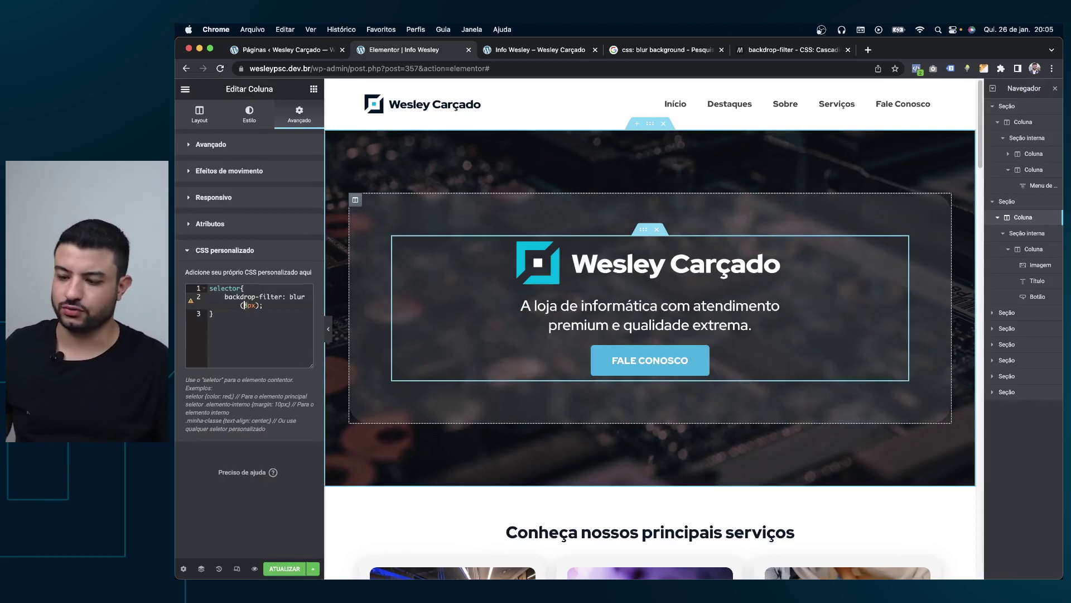
key("super+p")
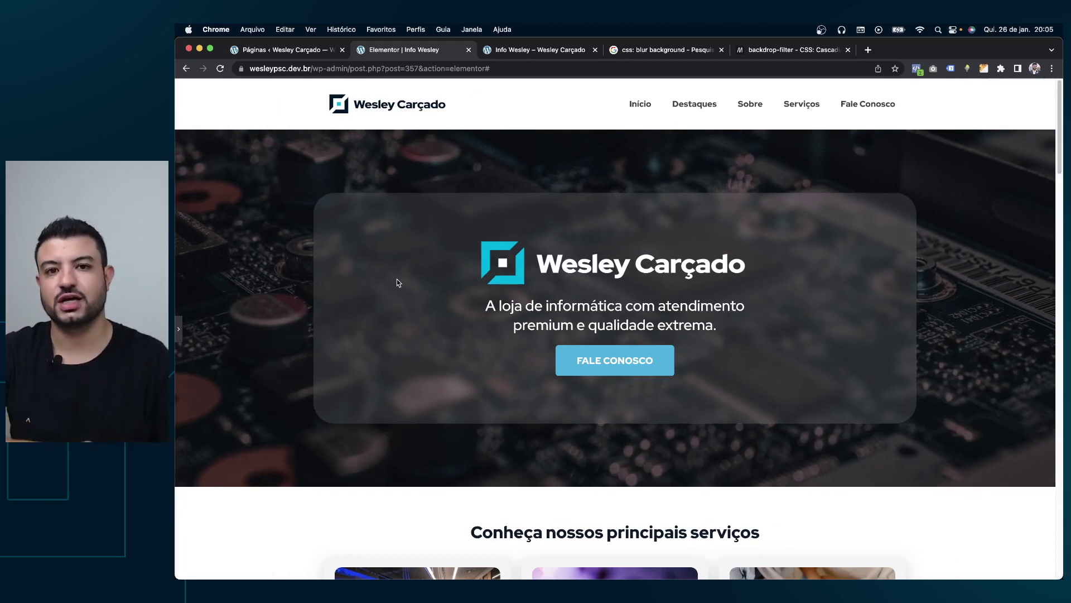
key("super+p")
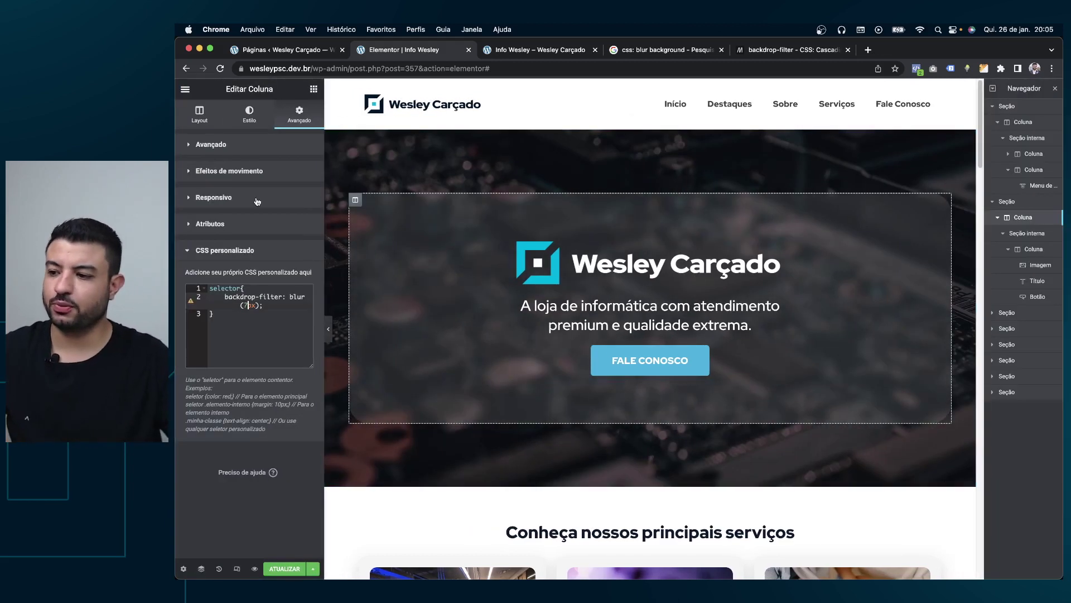
Step: Make the hero column's background colour fully transparent
left_click(250, 114)
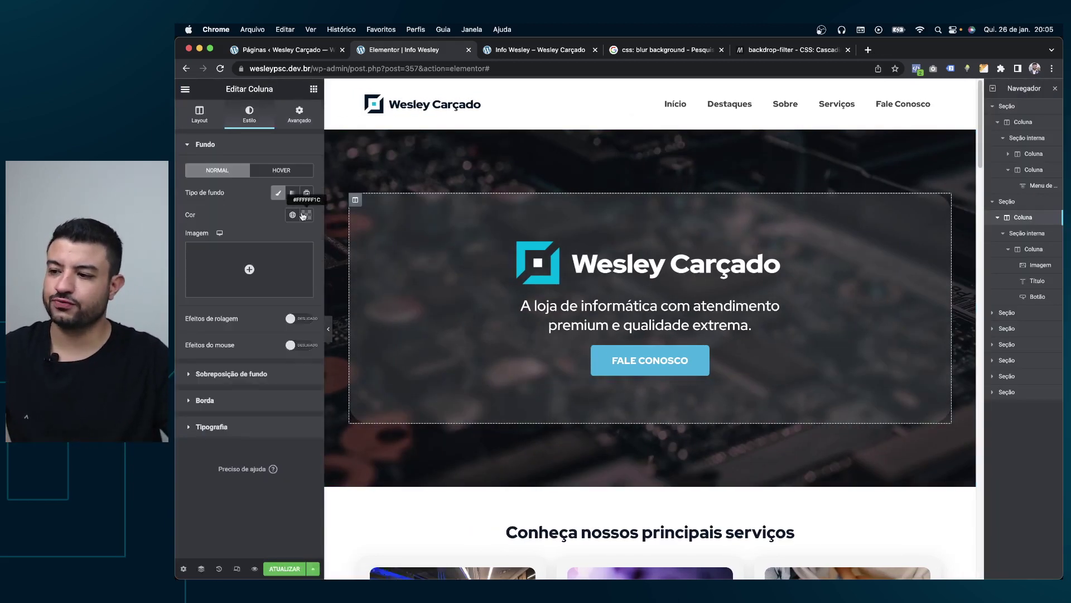
left_click(307, 214)
left_click_drag(264, 361, 244, 364)
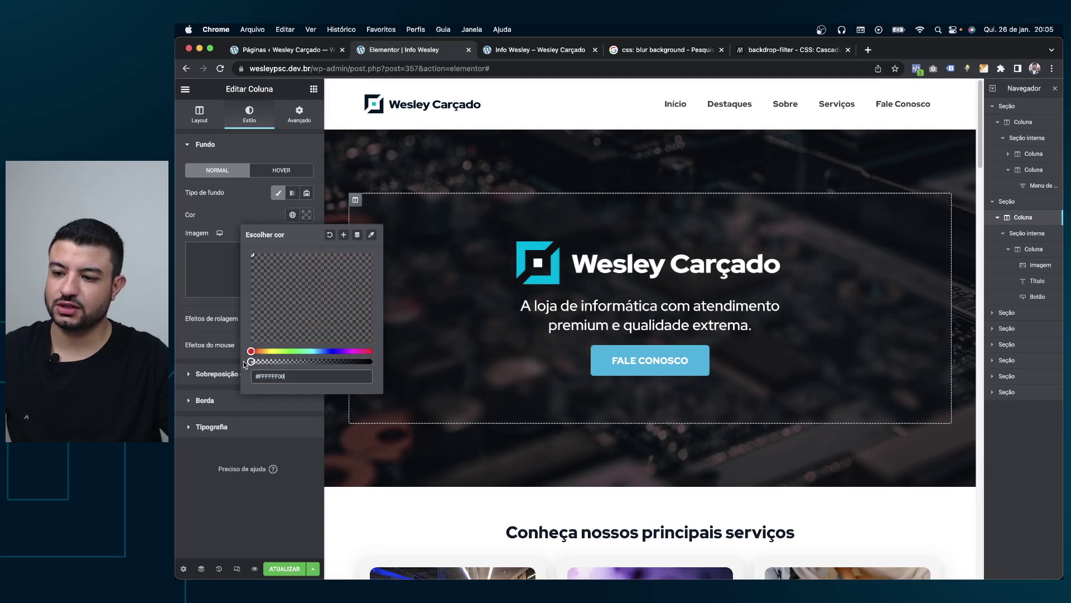
left_click(241, 214)
Step: Preview the transparent hero background, then reopen the hero column's settings
key("super+p")
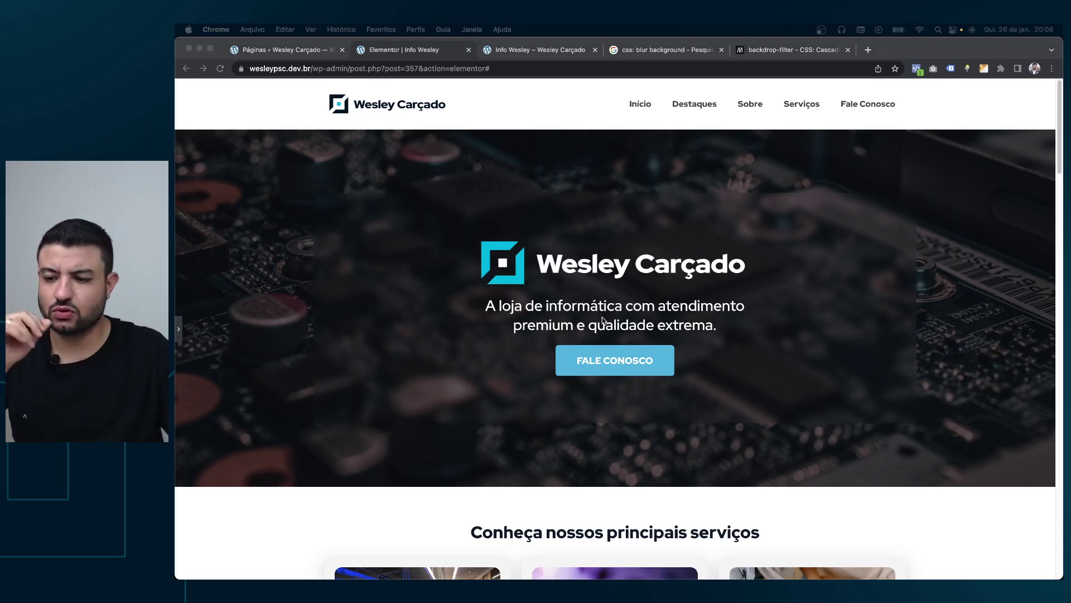
left_click(180, 329)
left_click(179, 332)
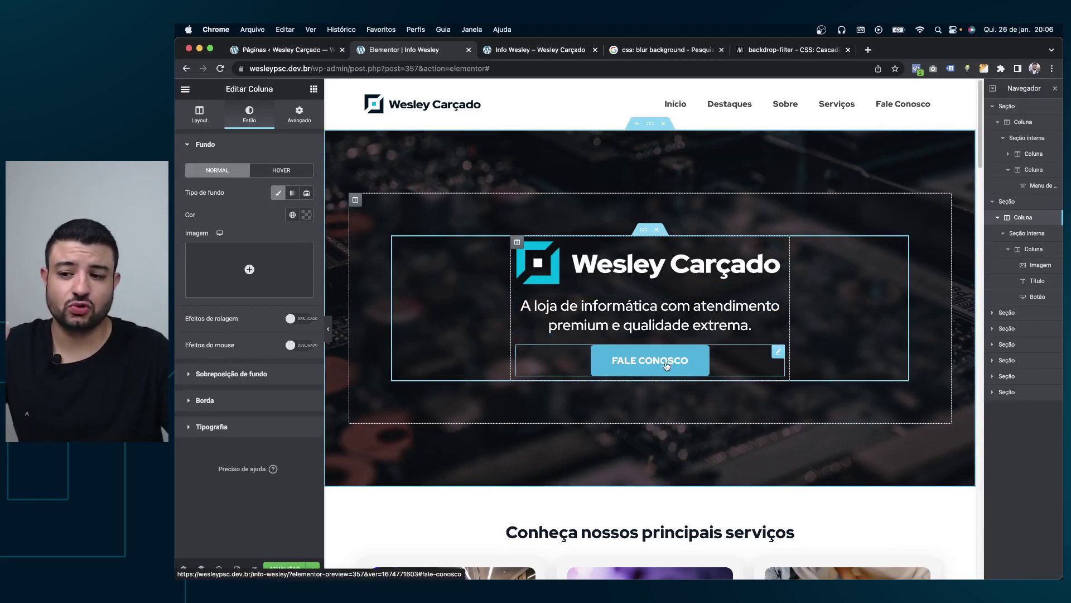
Step: Clear the red hover background colour from the FALE CONOSCO button
left_click(778, 350)
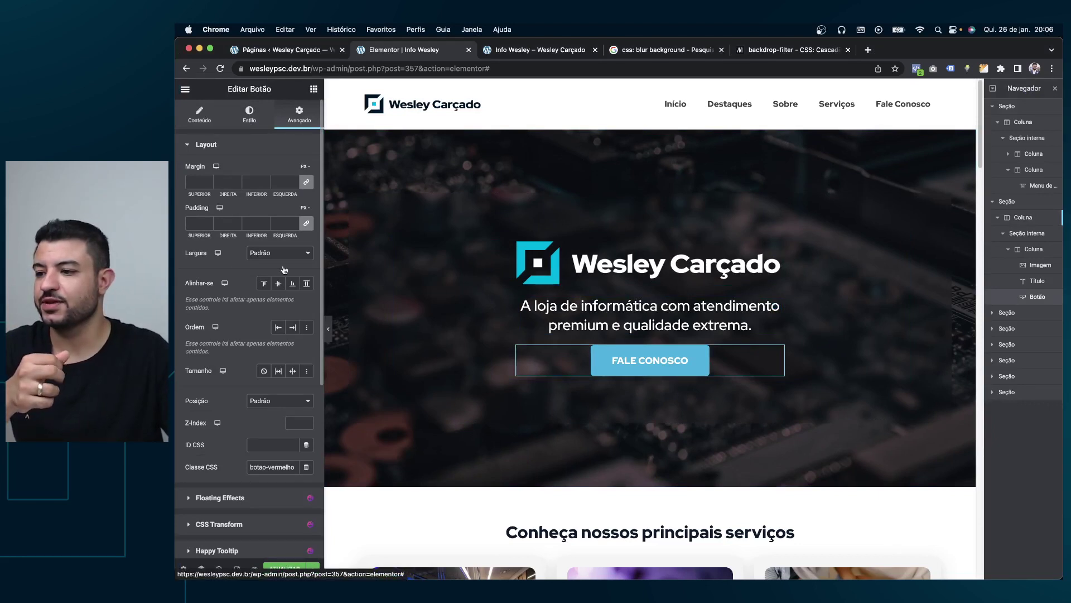
left_click(249, 118)
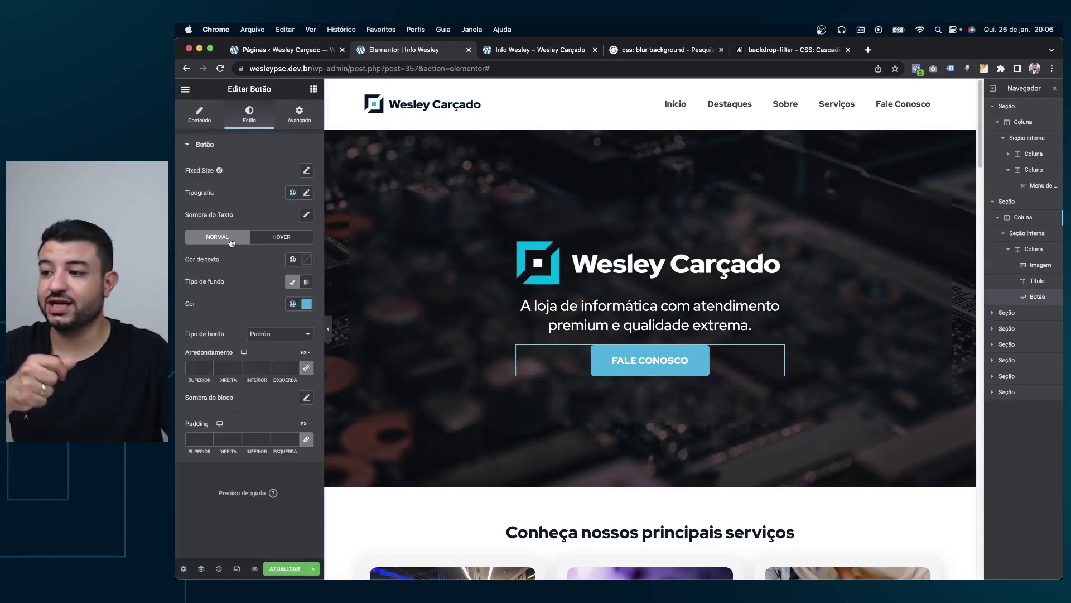
left_click(280, 239)
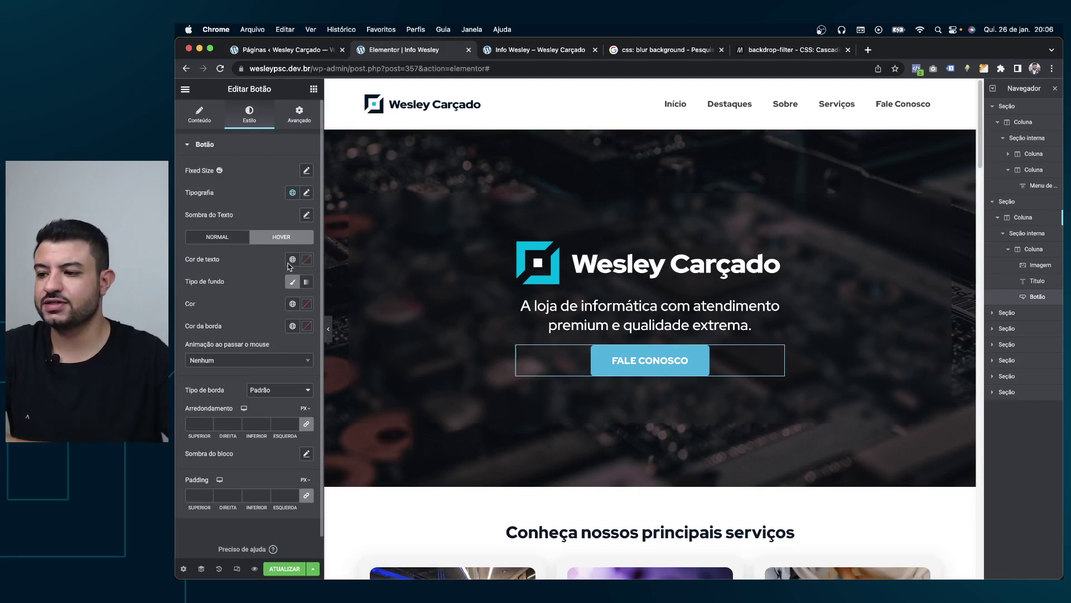
left_click(307, 304)
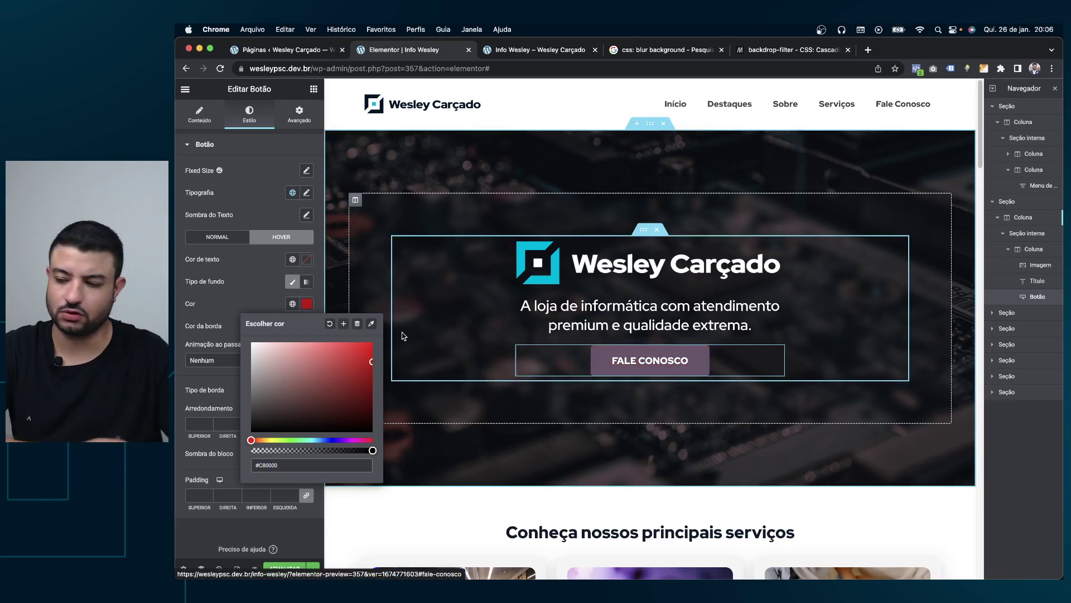
left_click(330, 323)
left_click(280, 272)
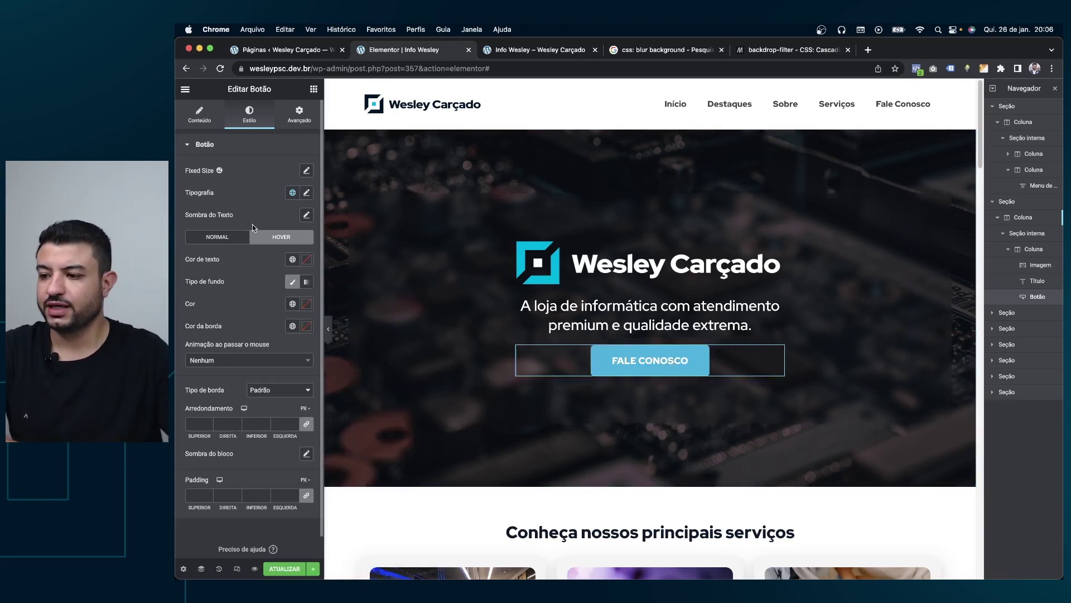
mouse_move(649, 314)
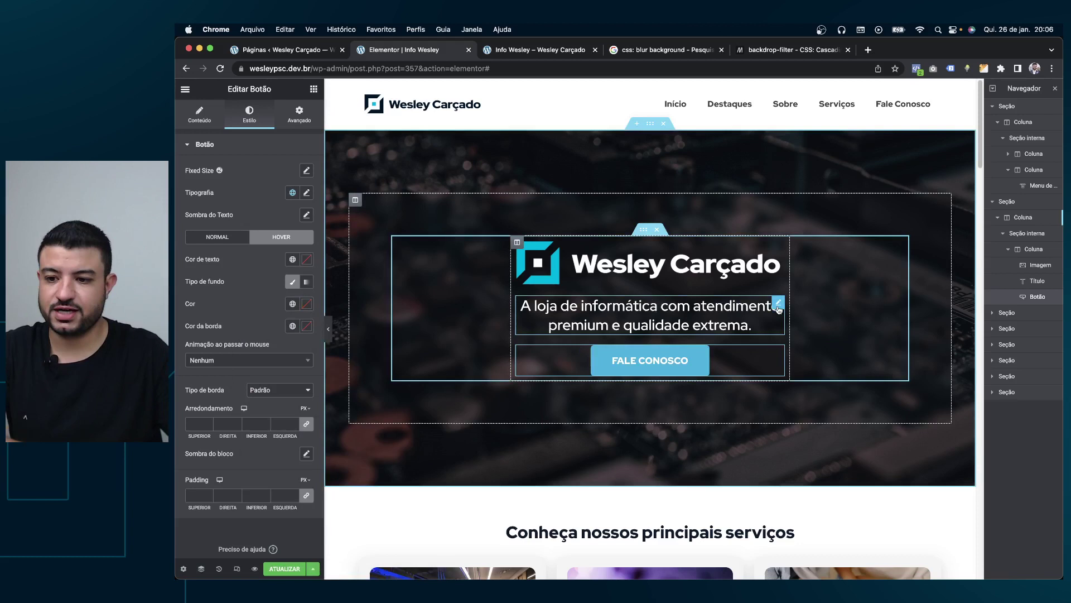
Step: Open the tagline heading's advanced settings
left_click(779, 306)
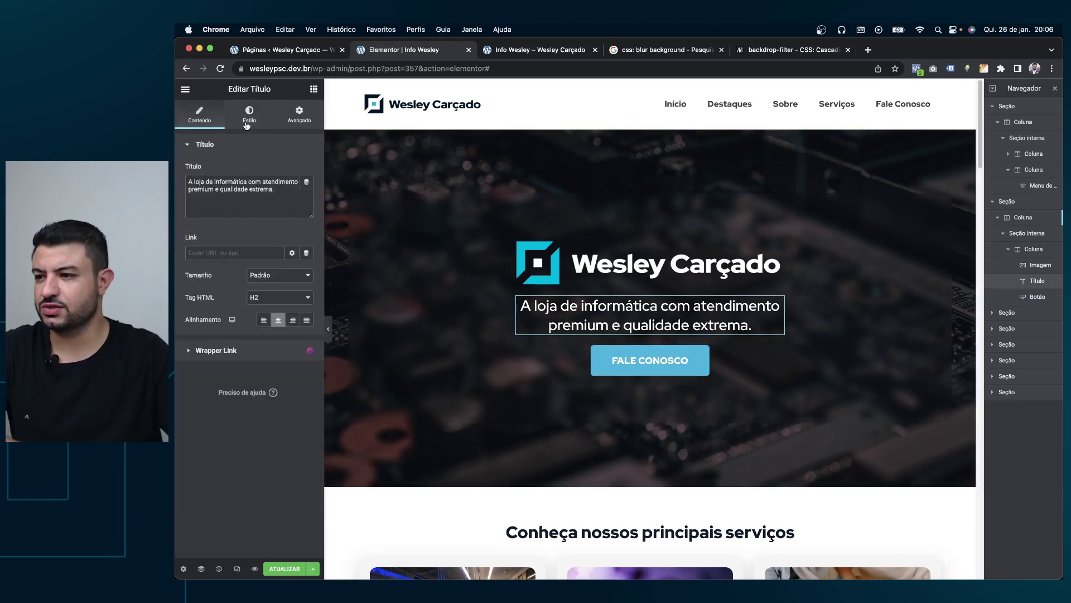
left_click(247, 118)
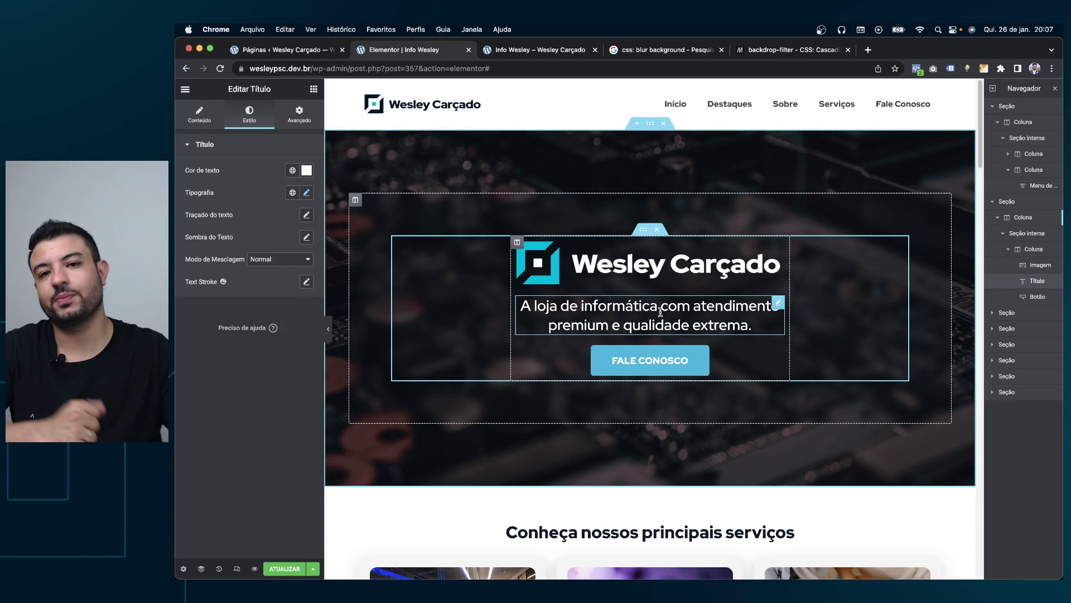
left_click(299, 115)
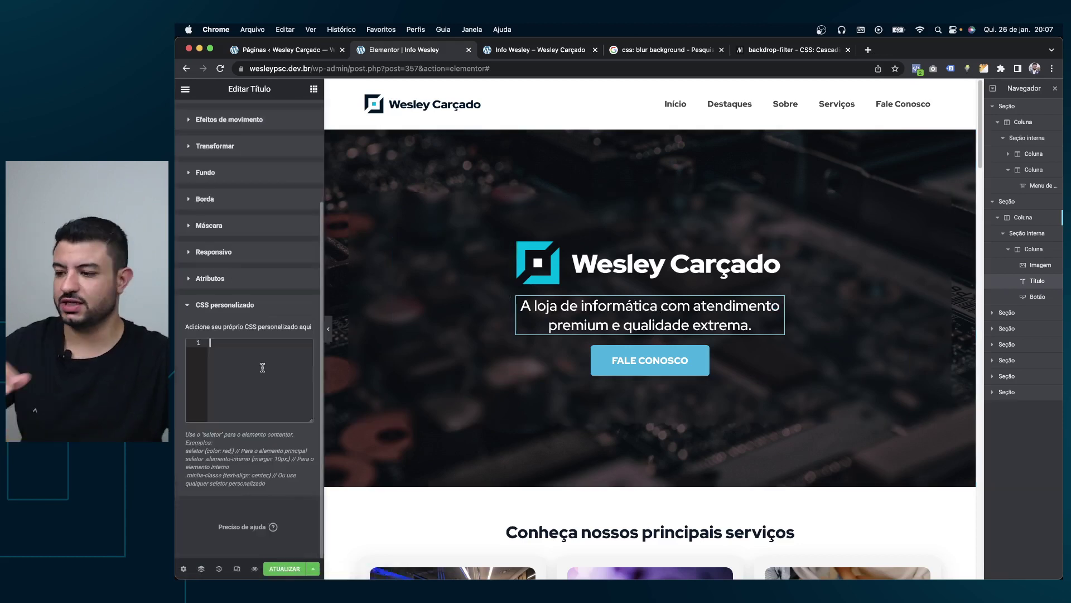
Step: Write selector h2:hover { color: red !important; } in the heading's custom CSS
type("selector")
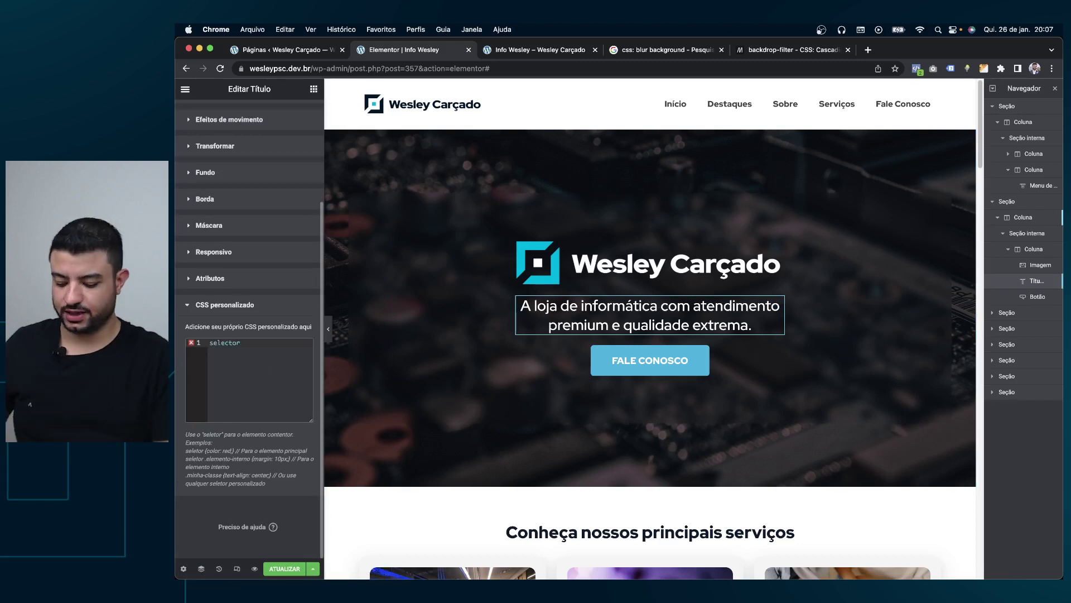
type(":hover")
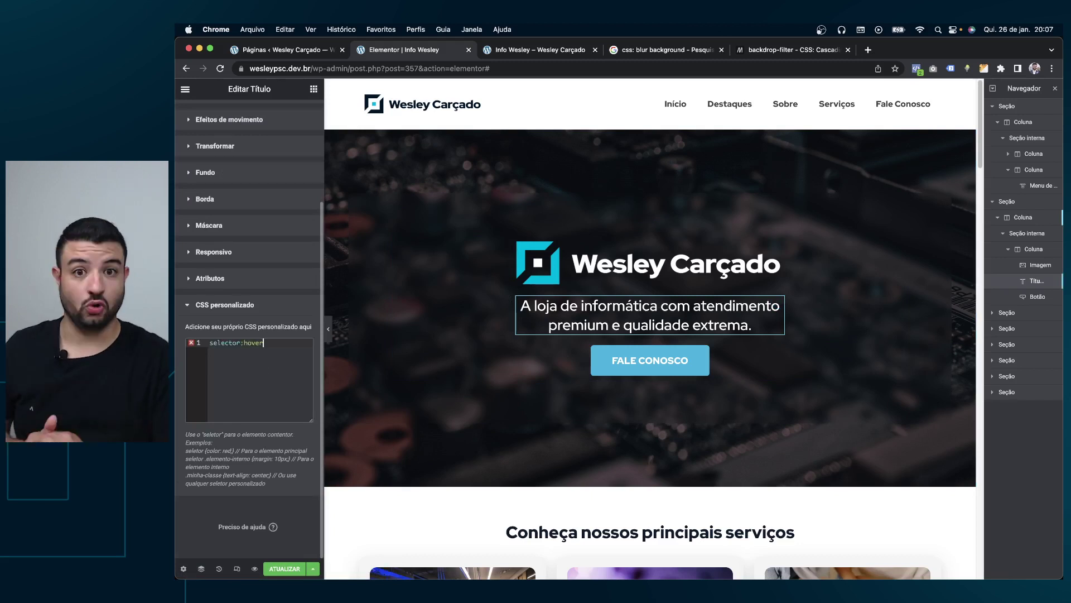
left_click(244, 343)
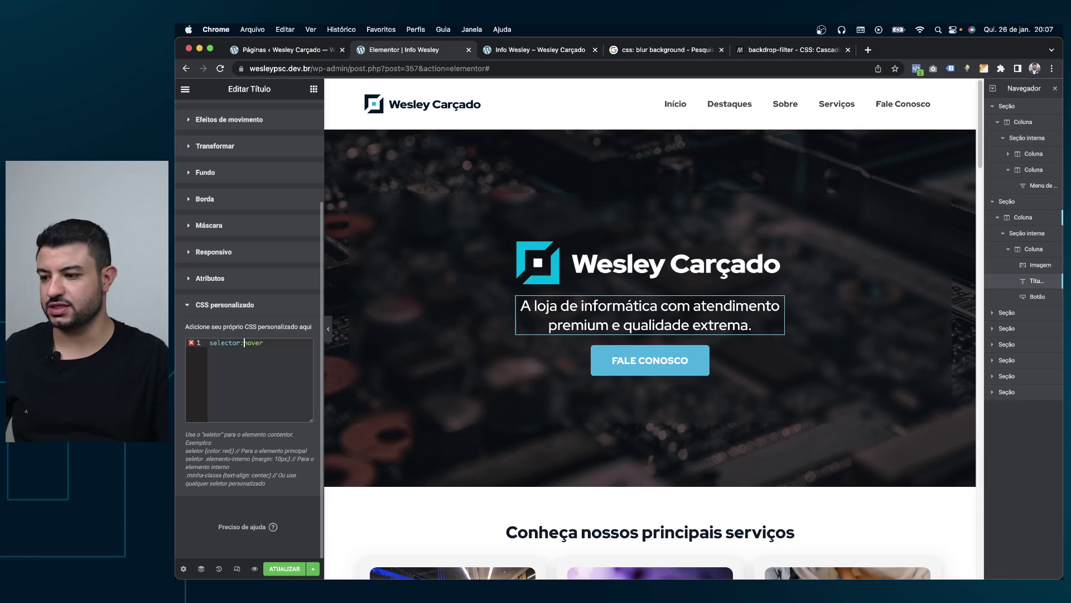
type("h2")
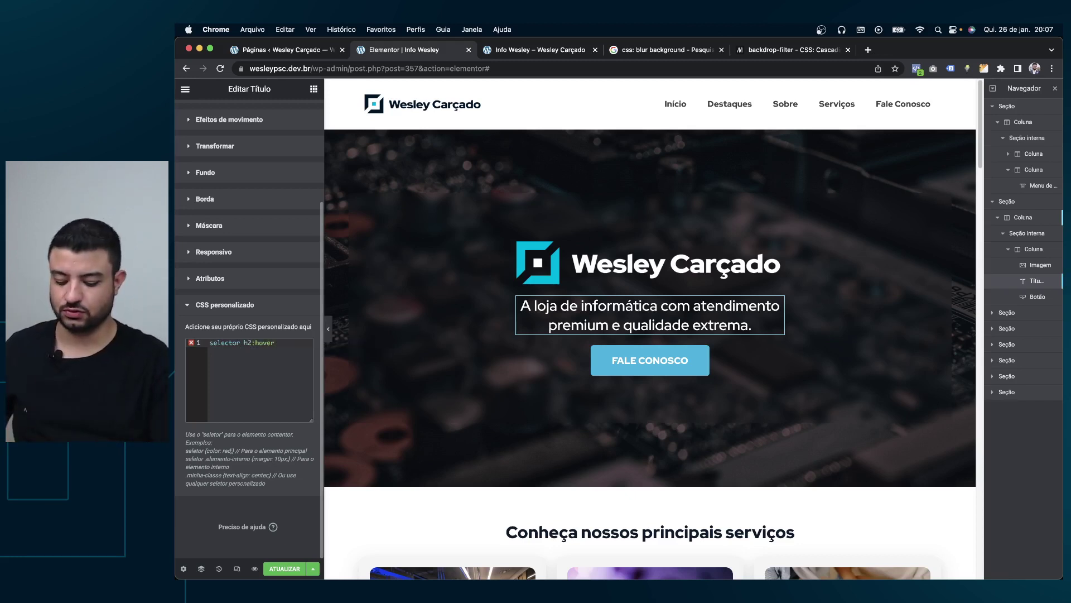
type("{")
key("Return")
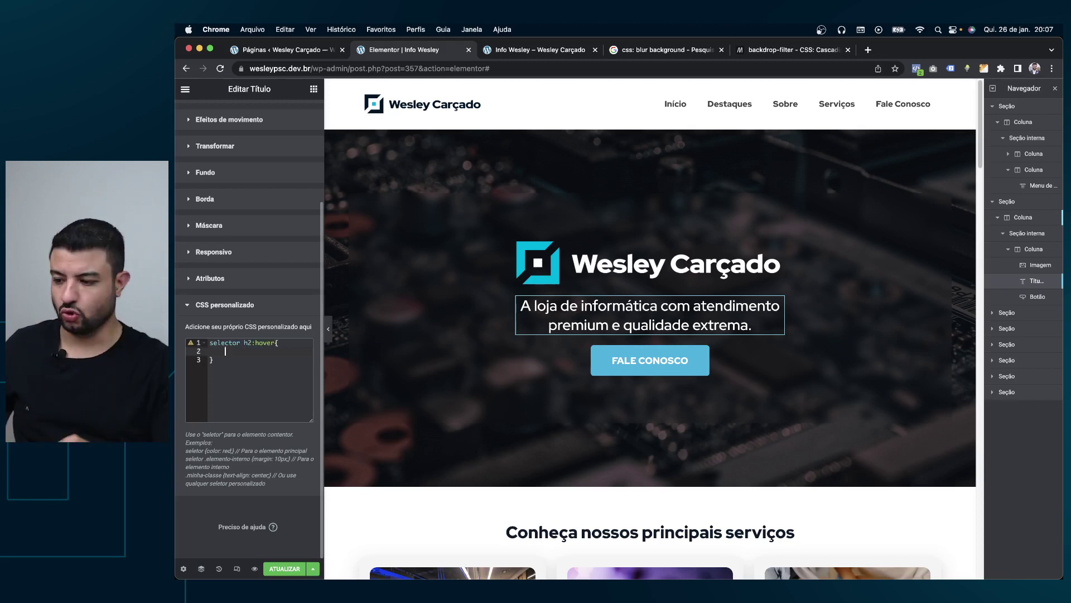
type("color: red !importa")
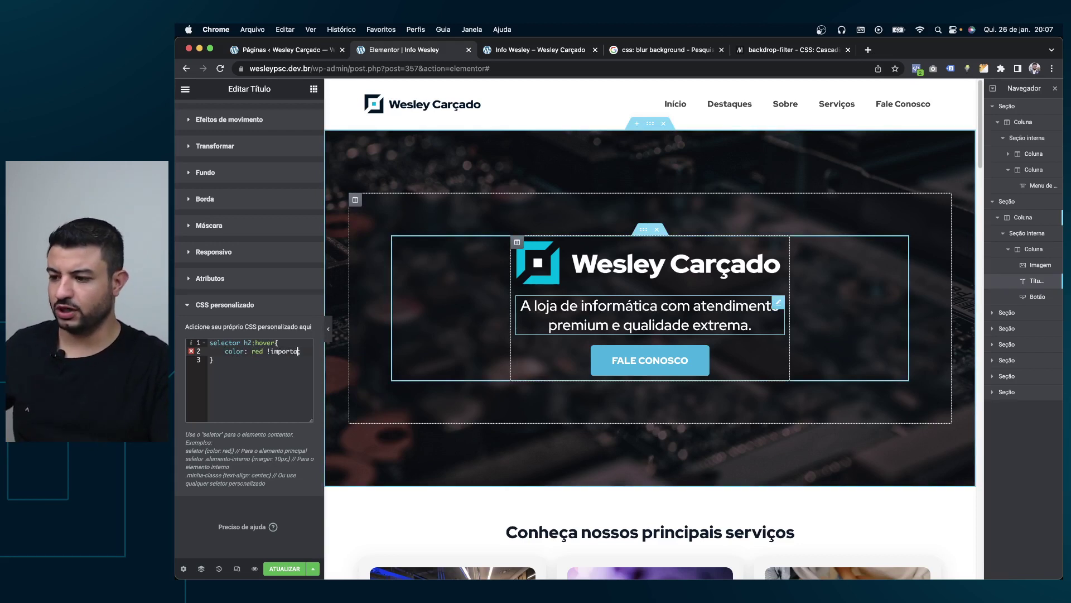
type("nt;")
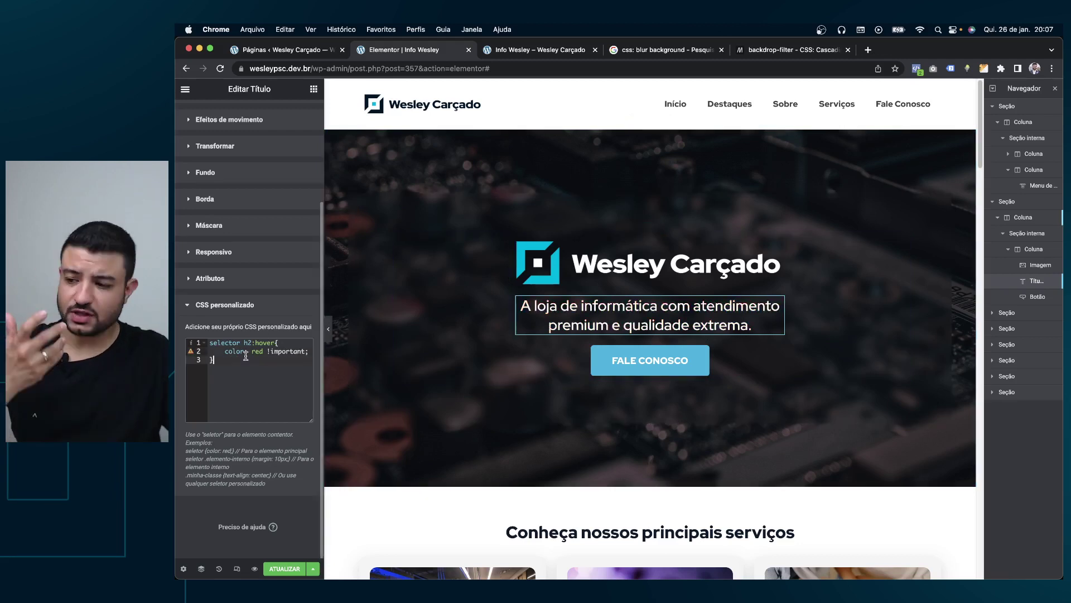
left_click(229, 343)
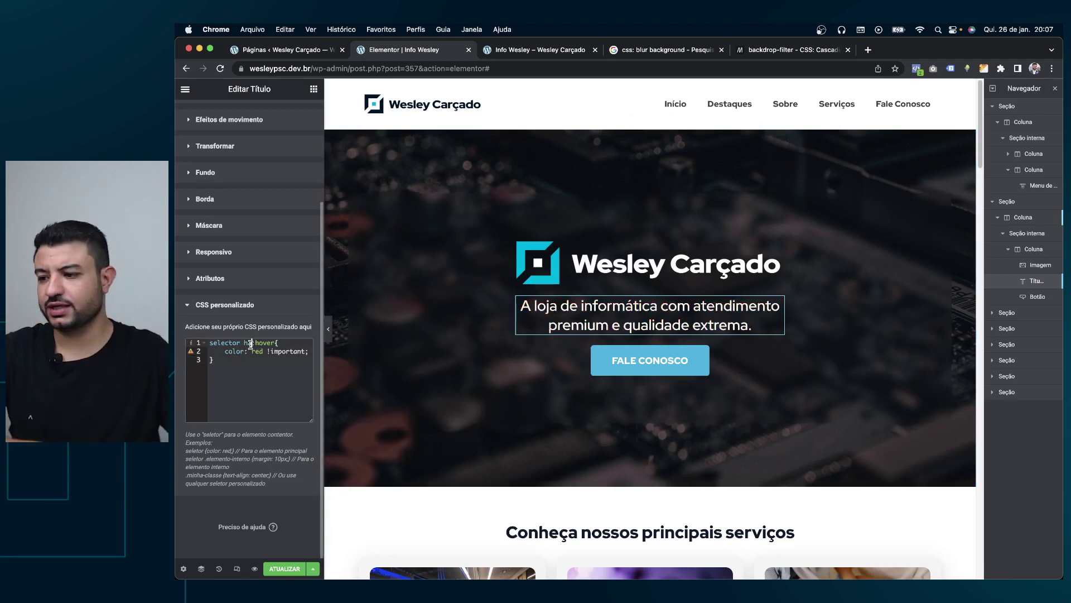
Step: Select all of the h2:hover red rule and delete it from the heading's custom CSS
left_click(274, 342)
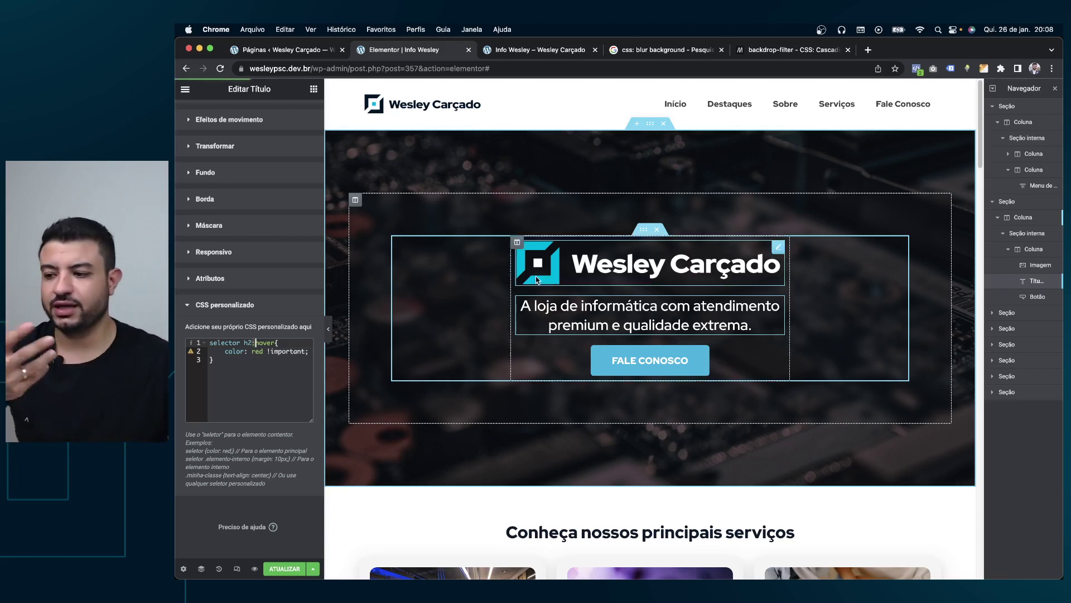
left_click(255, 342)
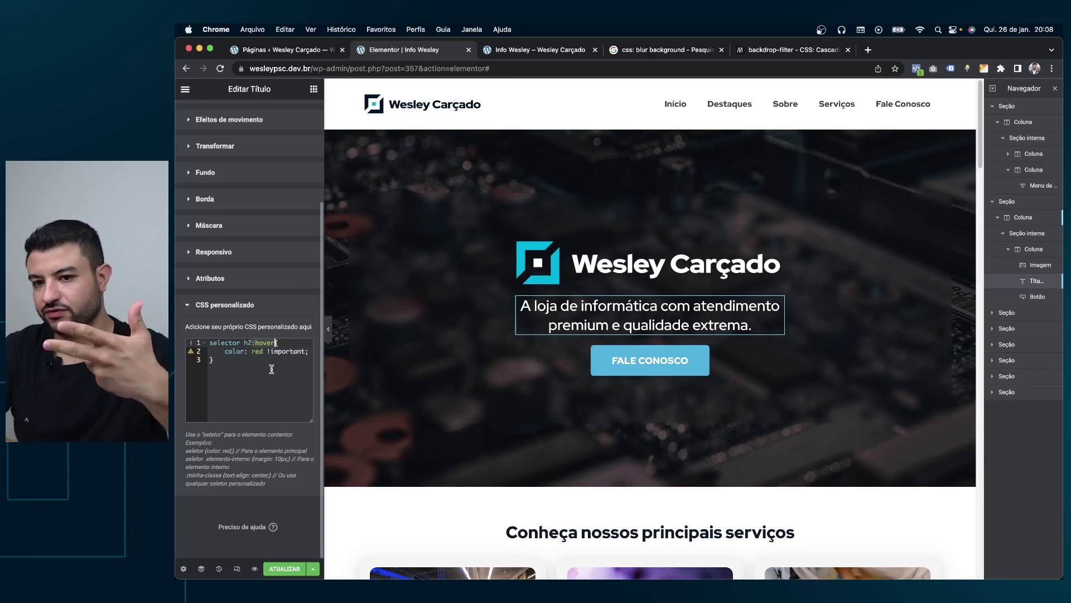
key("super+a")
key("BackSpace")
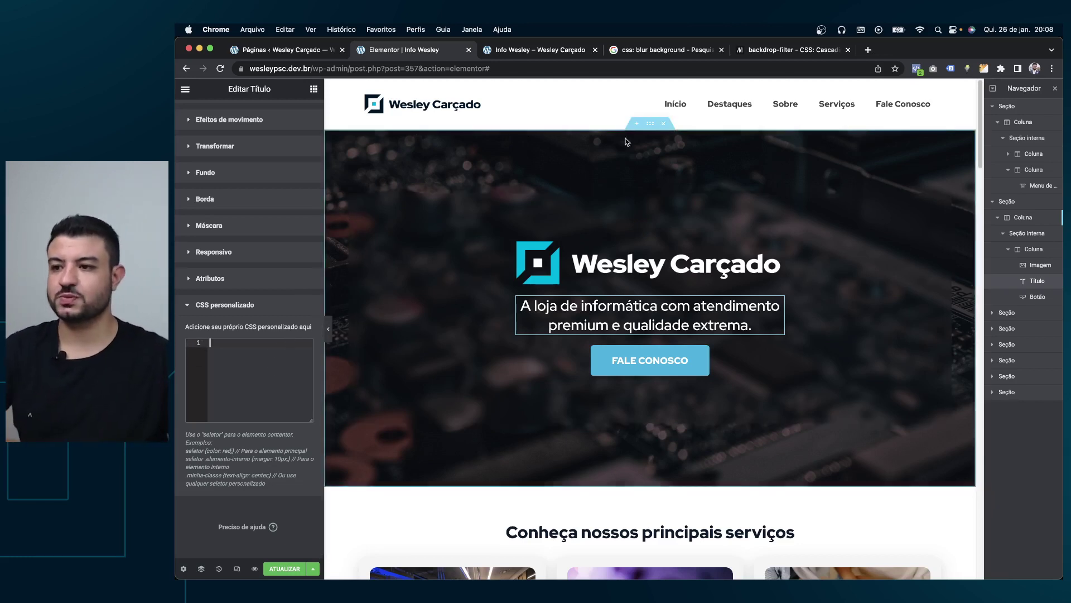
Step: Scroll the live Info Wesley page to Entre em contato and start DevTools element inspection
left_click(557, 48)
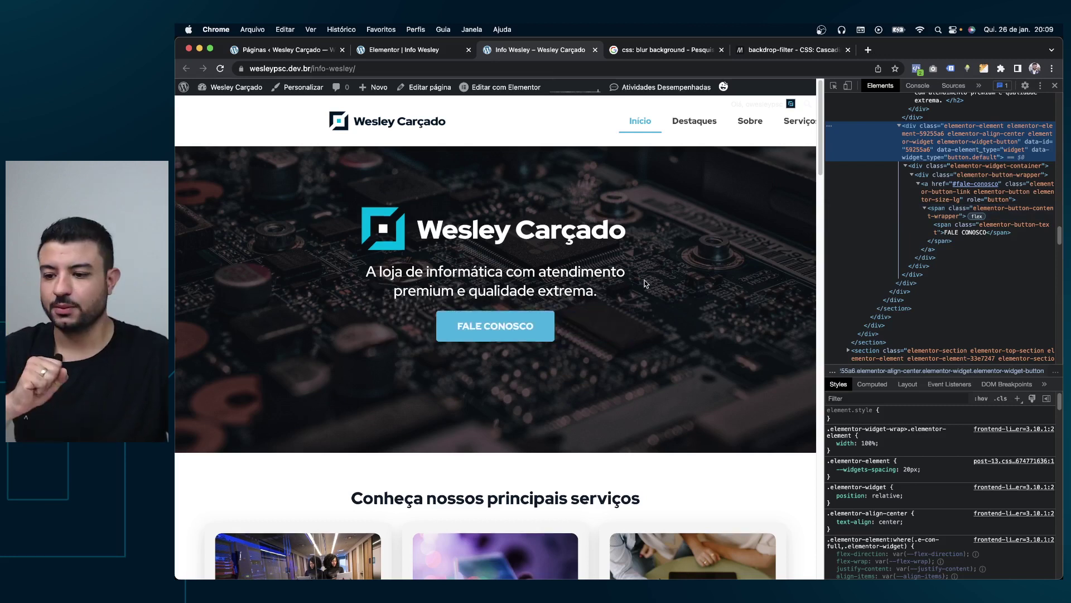
scroll(644, 283, "down", 10)
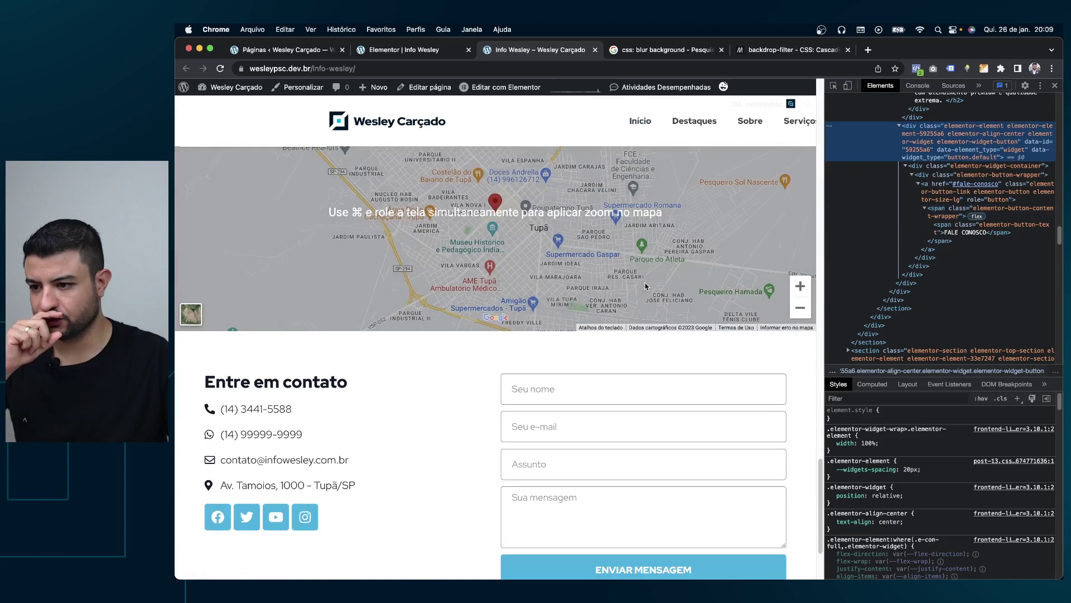
scroll(645, 286, "down", 2)
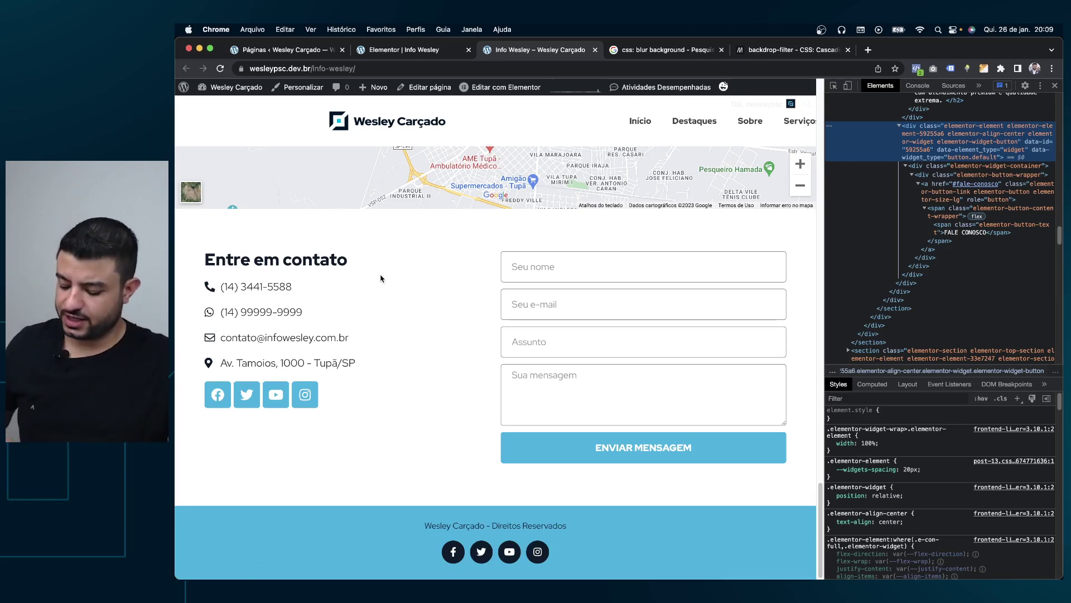
key("super+shift+c")
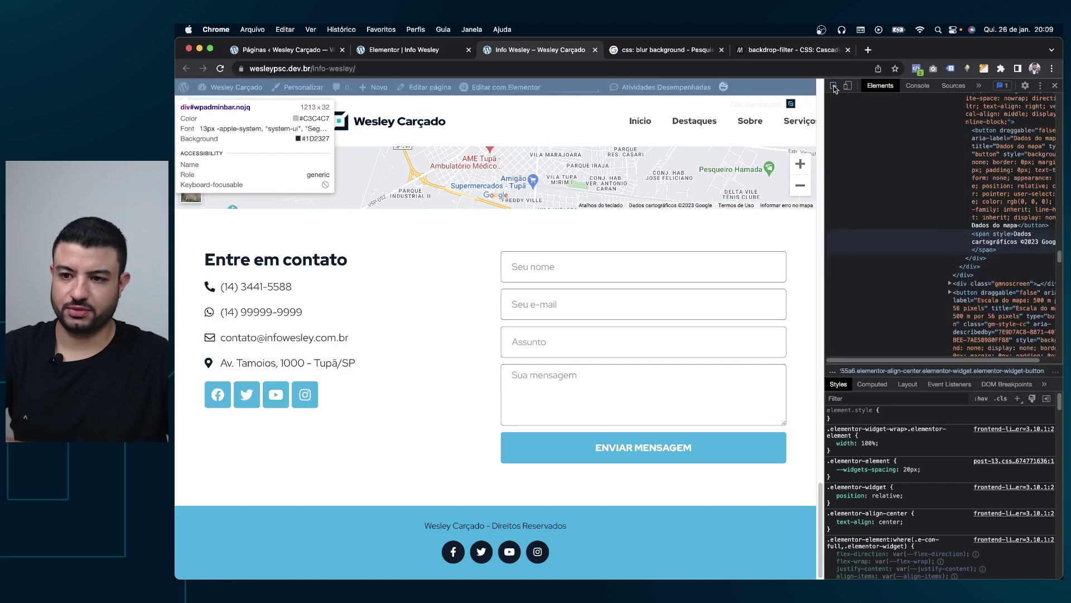
Step: Inspect the contact list's phone icon and enlarge the Styles pane
left_click(218, 287)
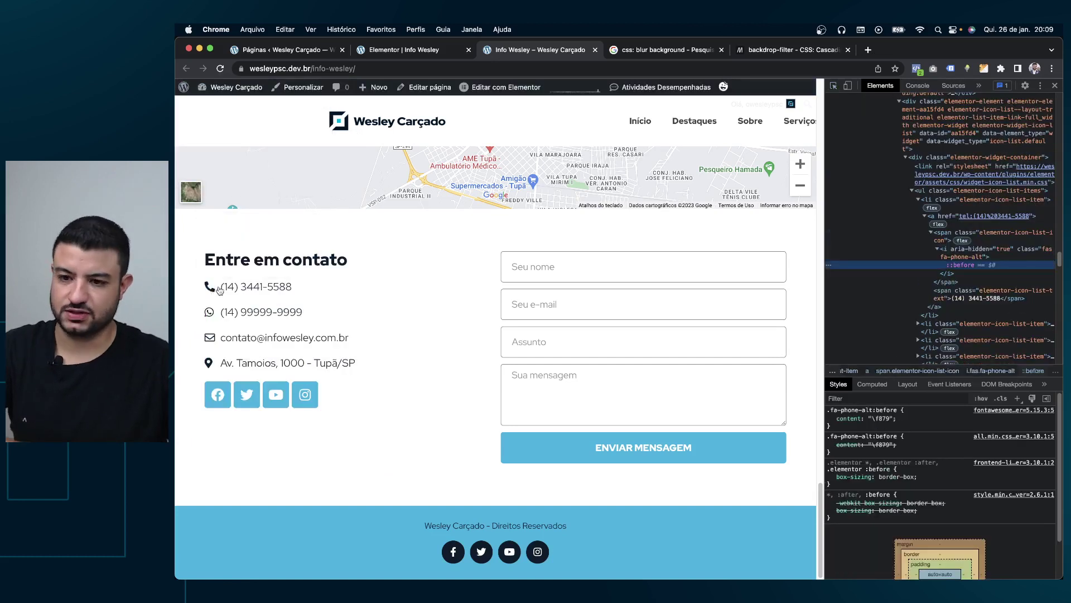
left_click(948, 252)
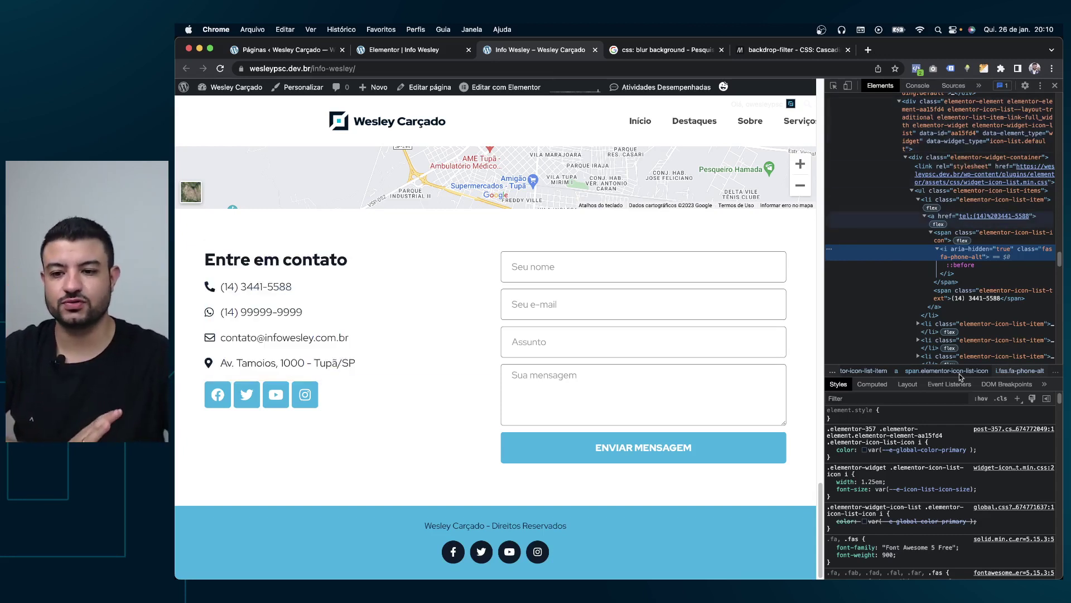
left_click_drag(987, 375, 985, 318)
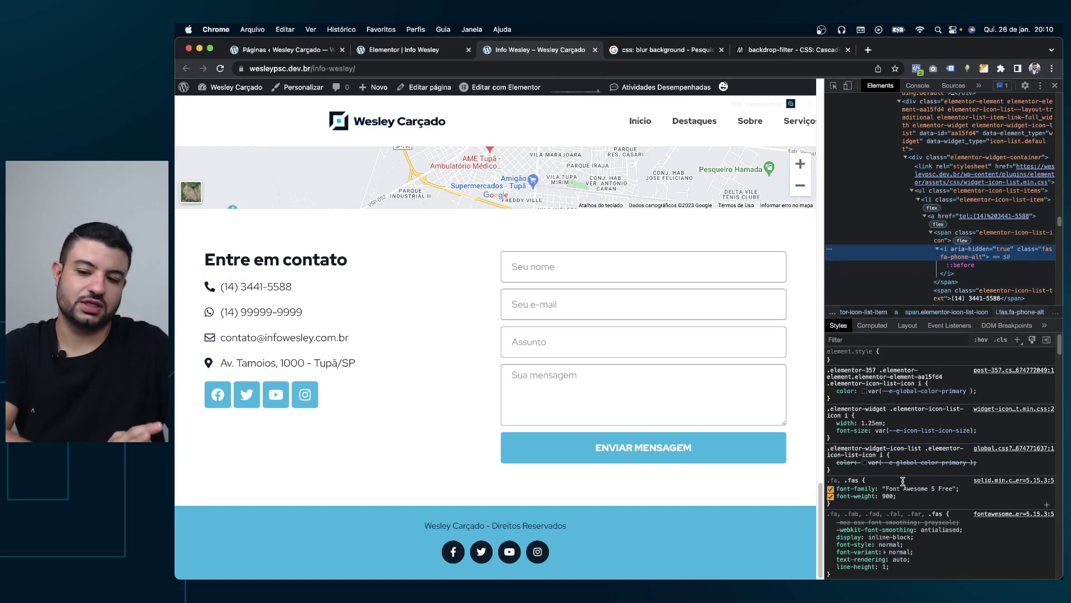
mouse_move(895, 418)
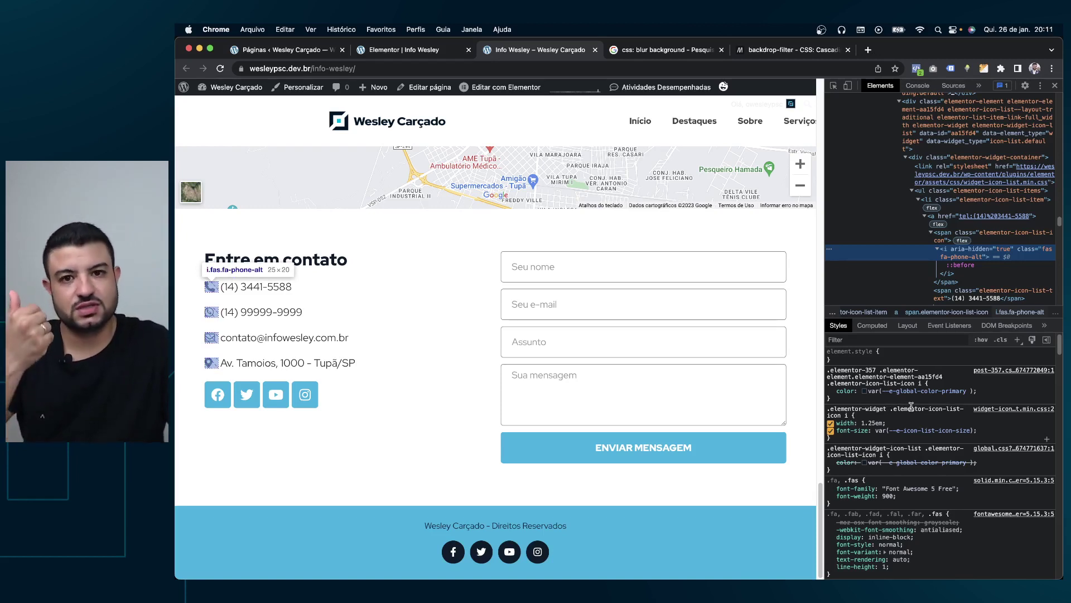
Step: Change the phone icon colour to blue #0d5ba9 with the colour picker
left_click(871, 421)
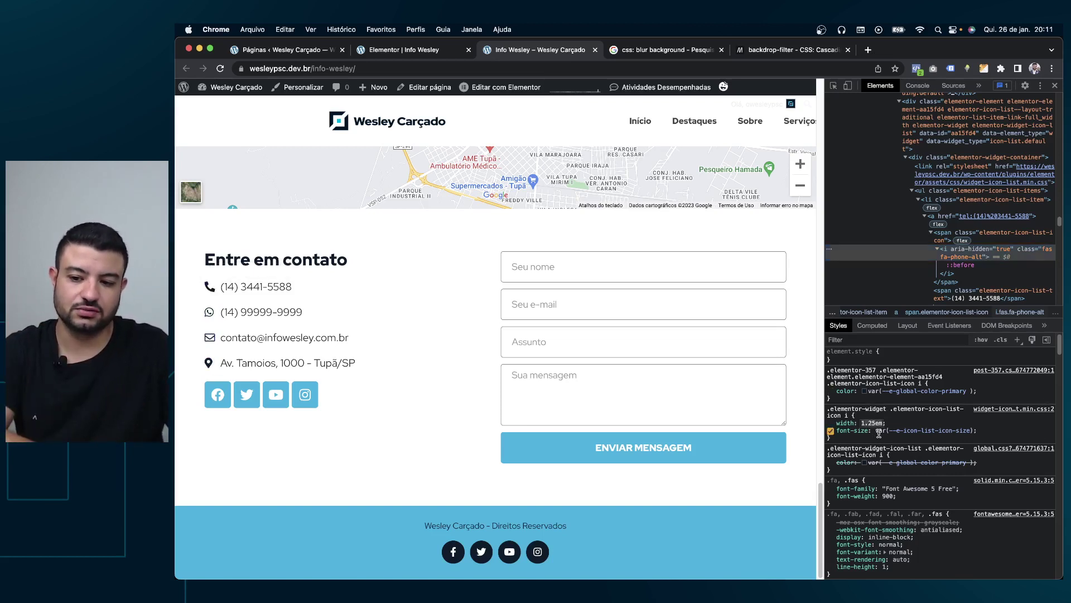
left_click(871, 391)
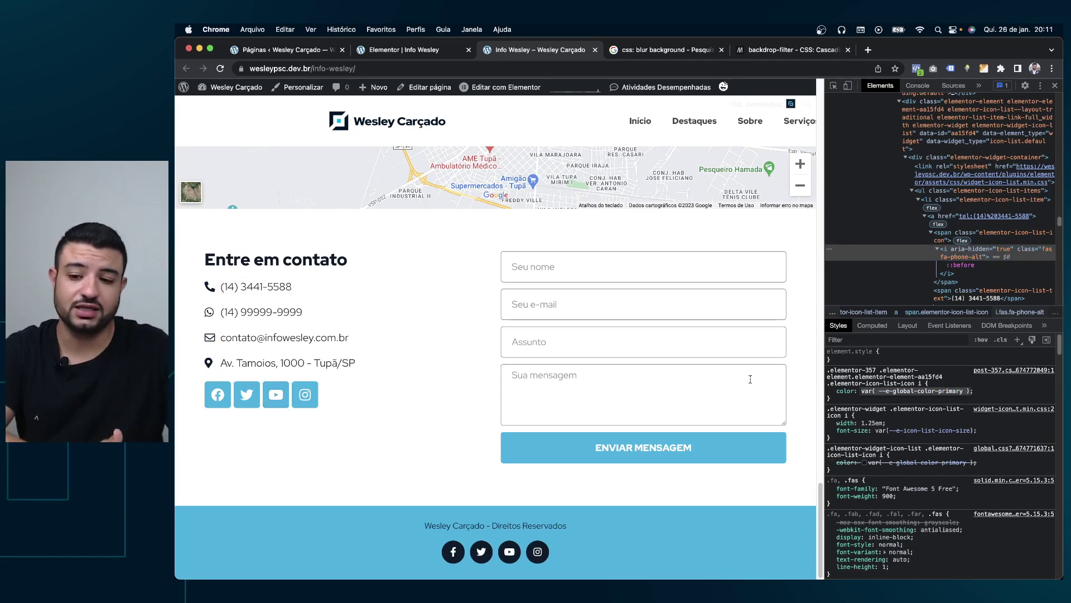
key("Escape")
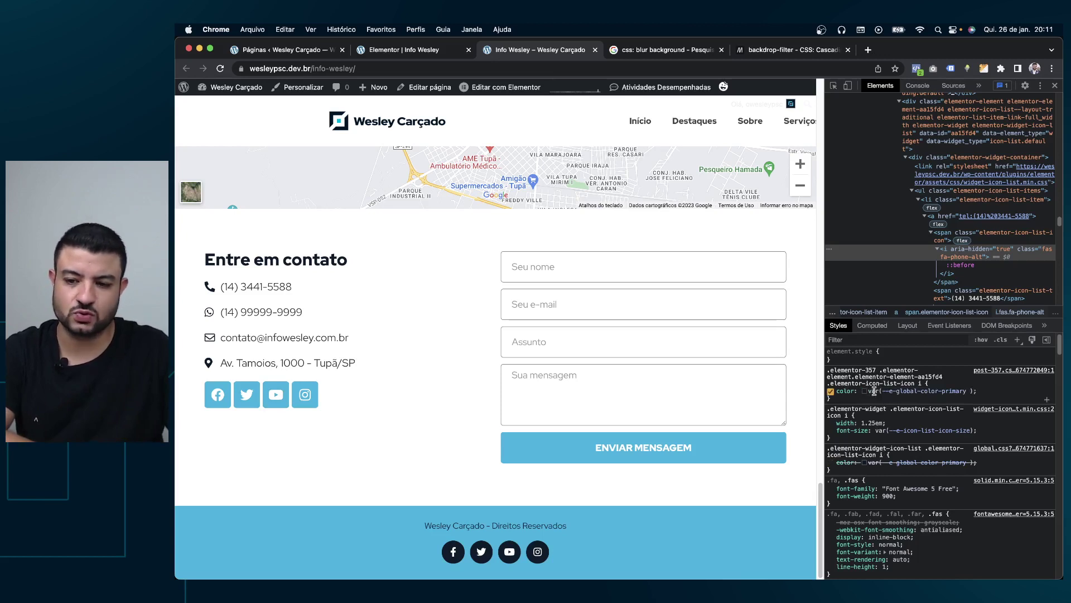
left_click(864, 391)
left_click_drag(948, 234, 967, 221)
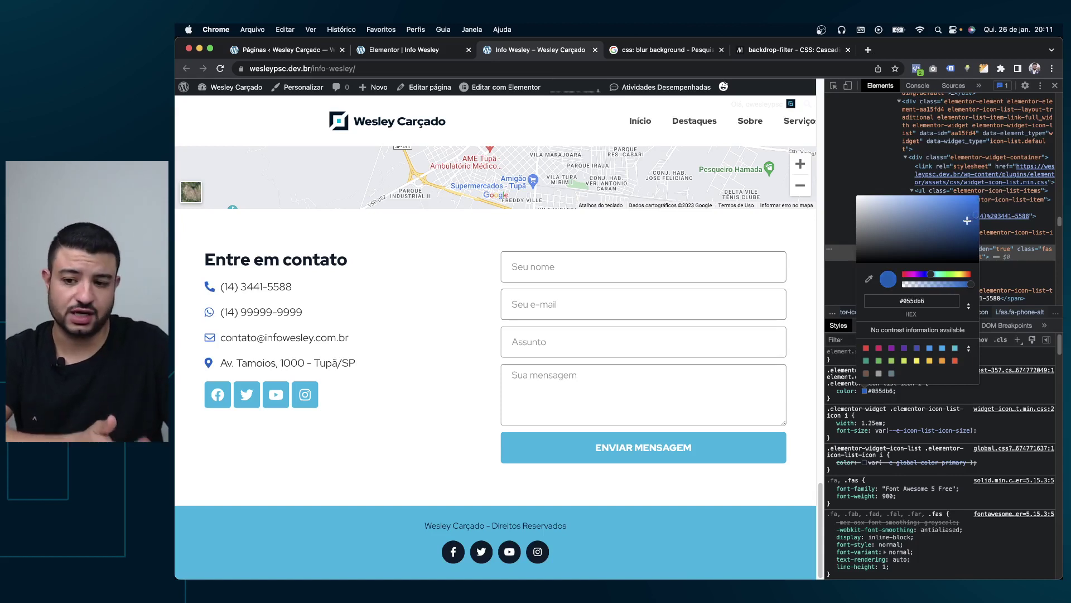
left_click(874, 367)
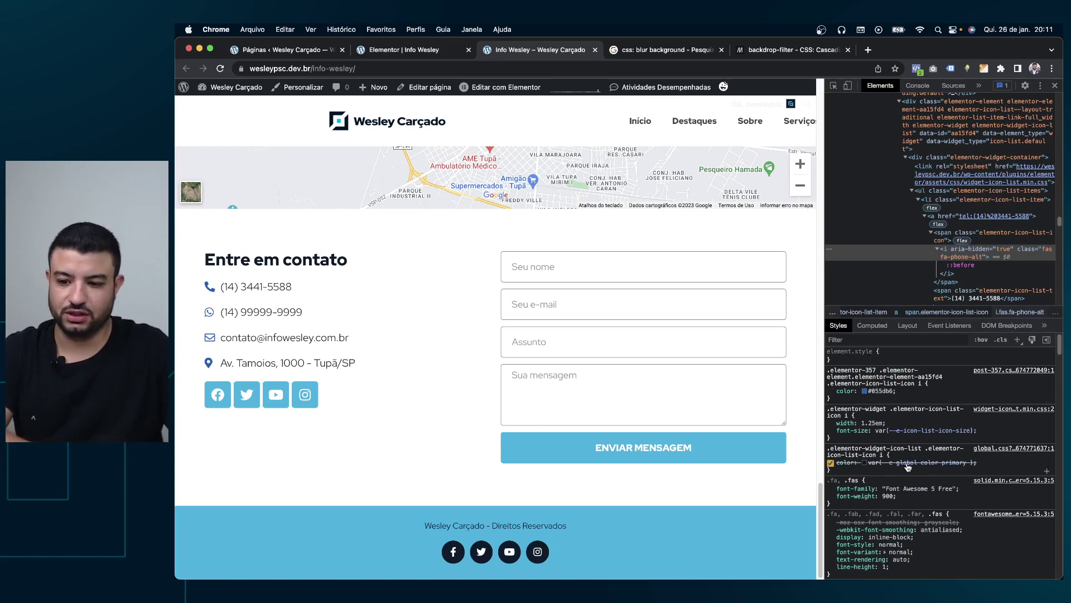
Step: Try a 10em width on the contact icons, then set it back to 1.25em
left_click(872, 423)
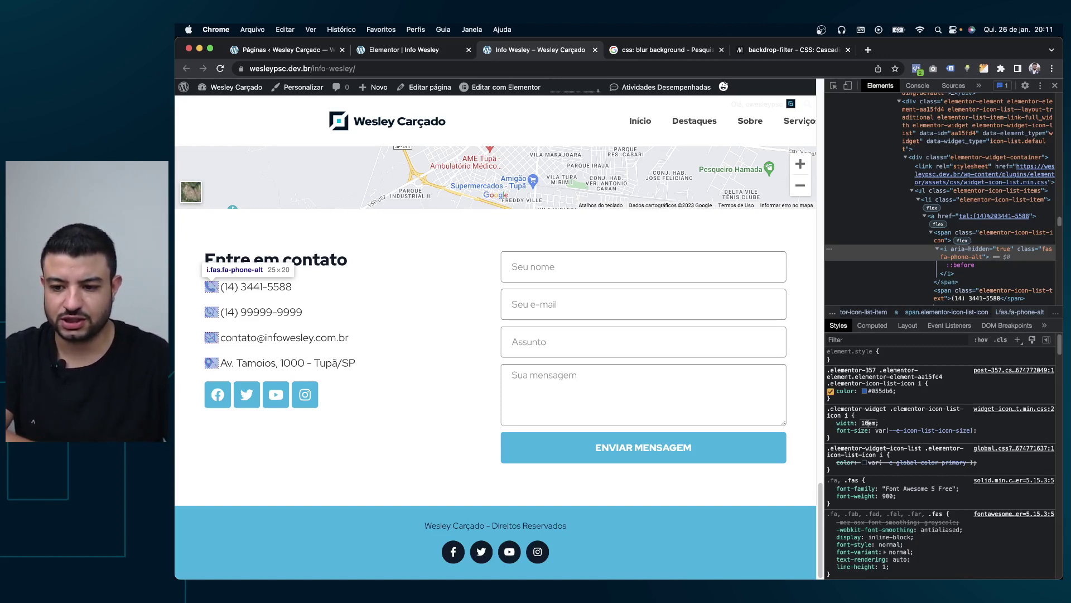
key("Return")
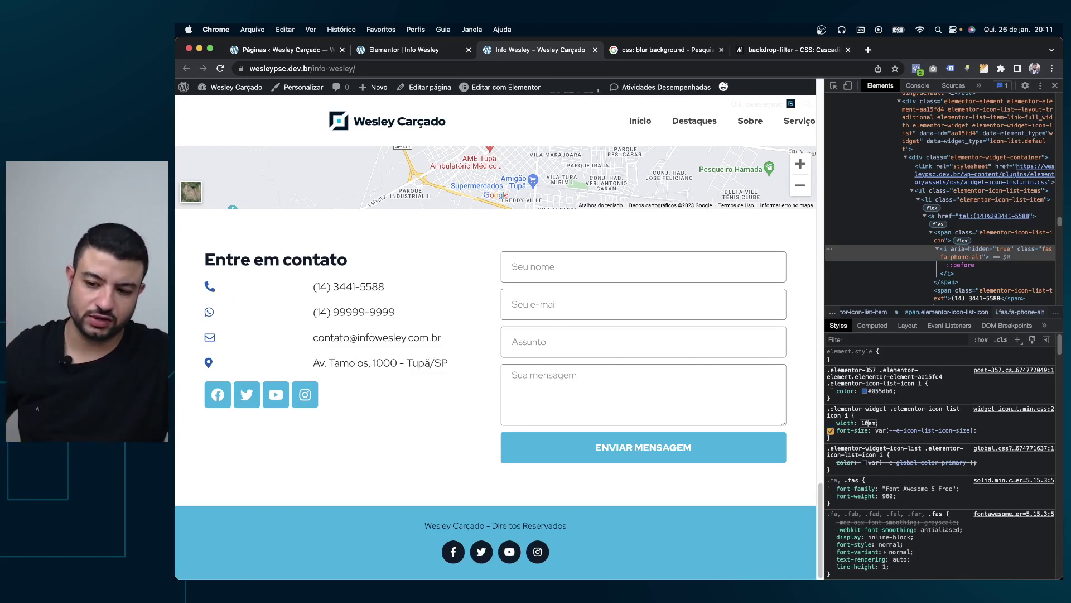
left_click(868, 422)
type("1.25em")
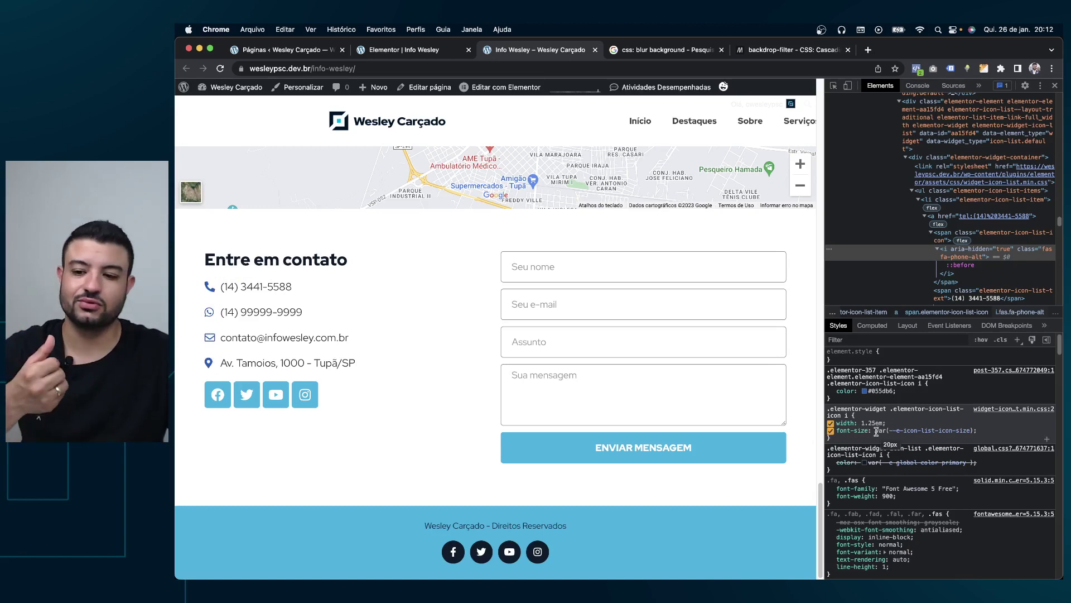
mouse_move(912, 430)
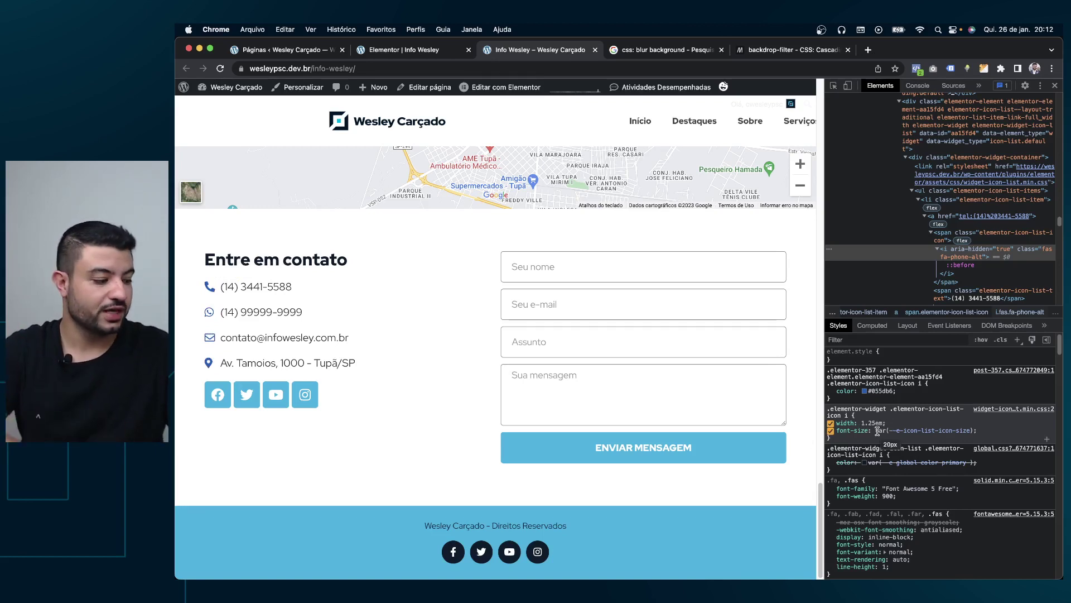
Step: Trial icon font sizes from 15px to 33px, revert to the default variable, then bring up the selector's menu
left_click(881, 431)
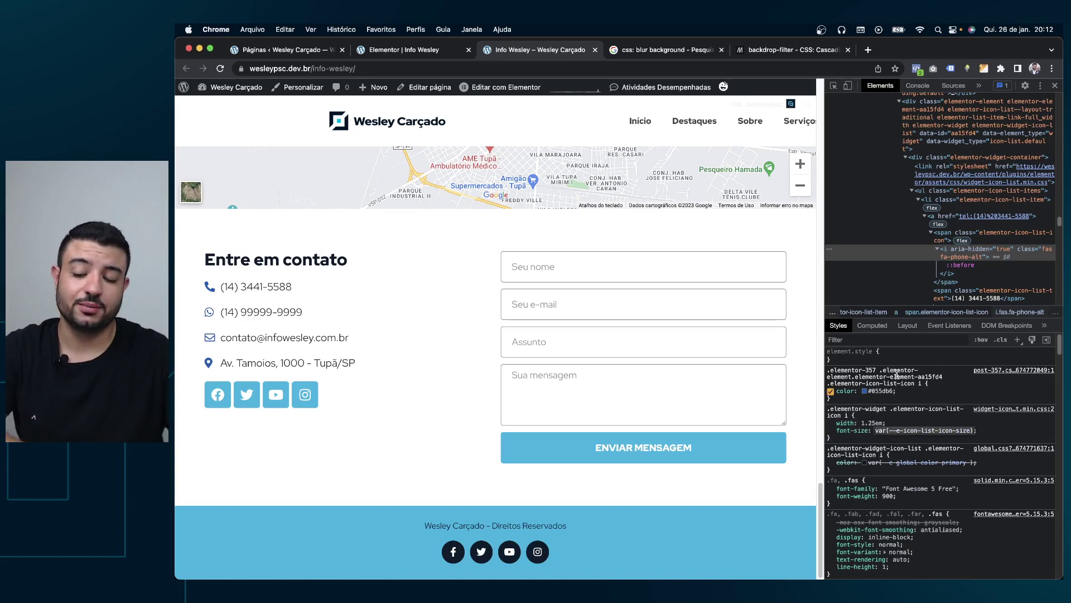
type("15")
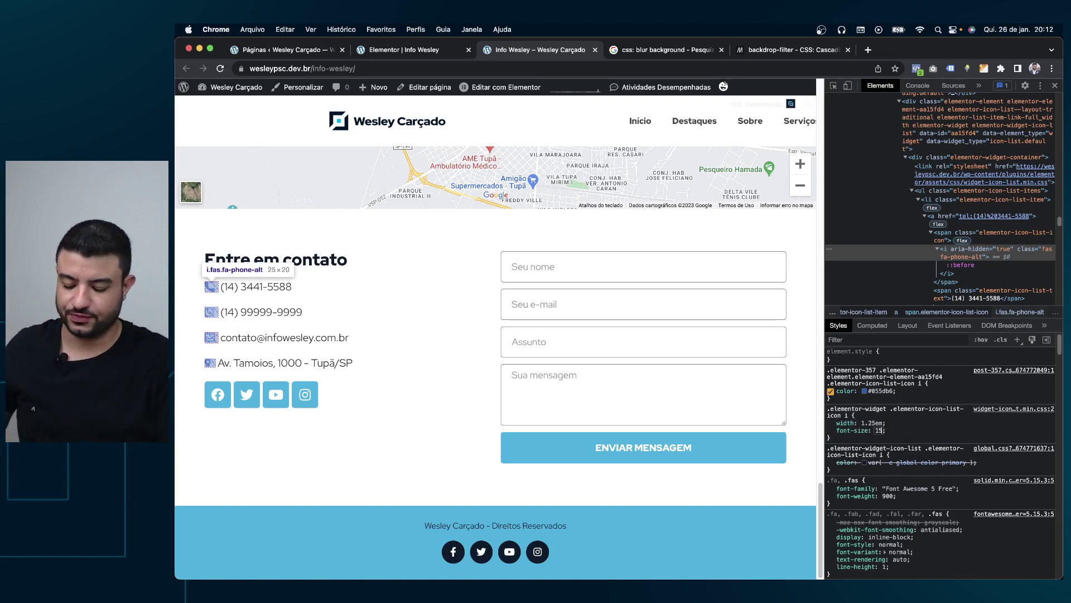
type("px")
key("Return")
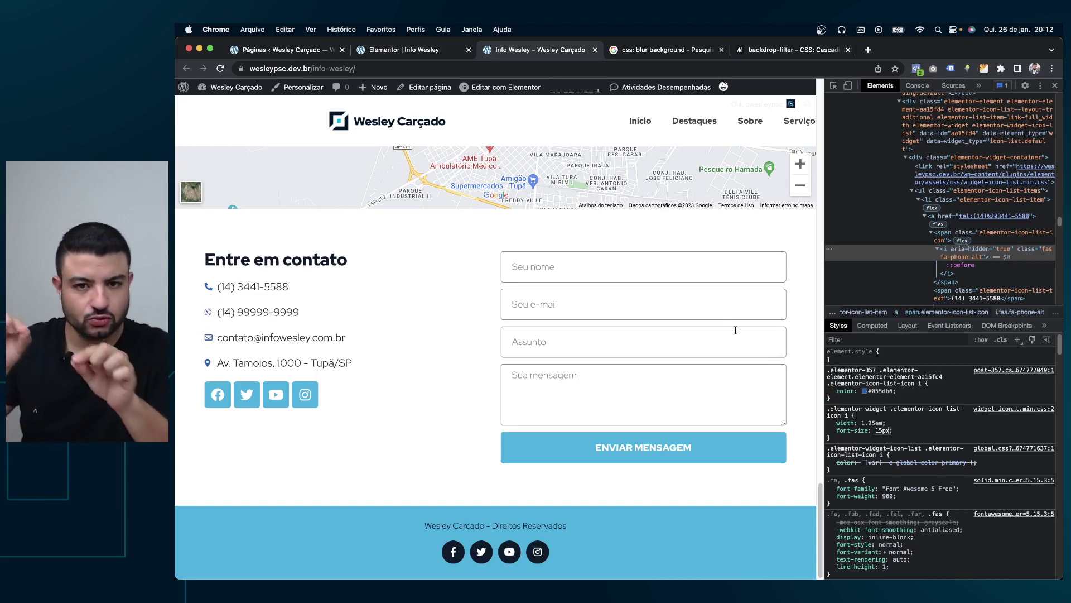
key("Up")
key("Up")
key("Up")
key("Up")
key("Up")
key("Up")
key("Up")
key("Up")
key("Up")
key("Up")
key("Up")
key("Up")
key("Up")
key("Up")
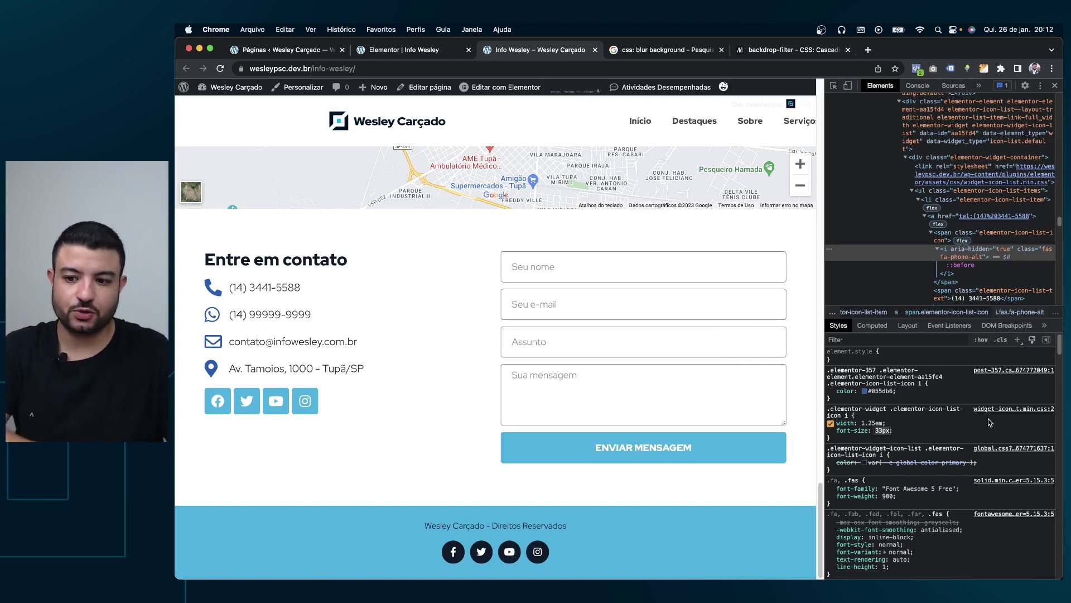
key("Down")
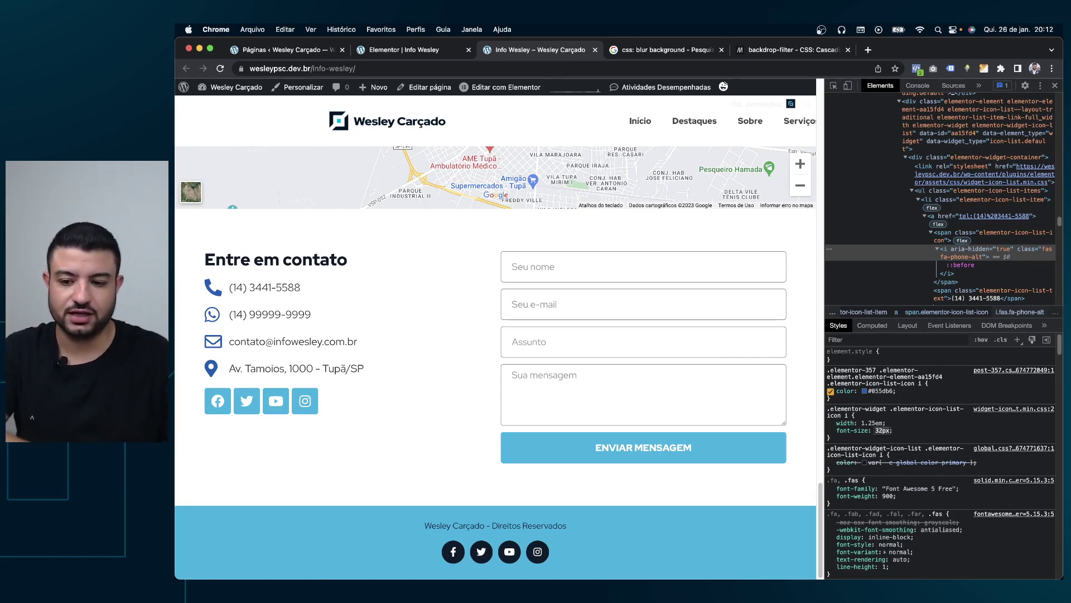
key("Down")
key("Down")
key("Down")
key("Down")
key("Down")
key("Down")
key("Down")
key("Down")
key("Down")
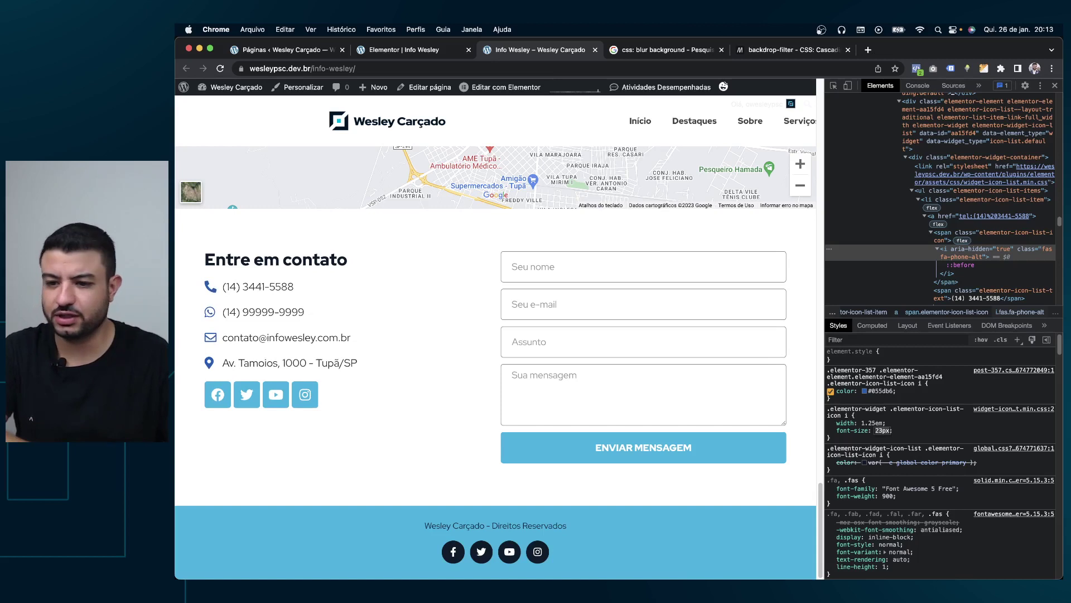
key("Up")
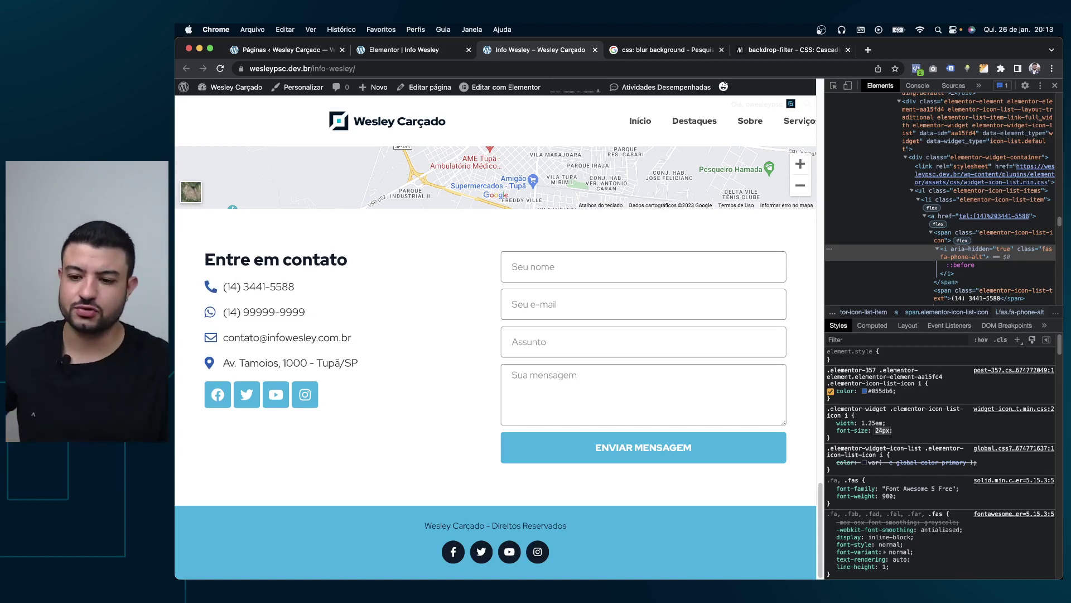
key("Escape")
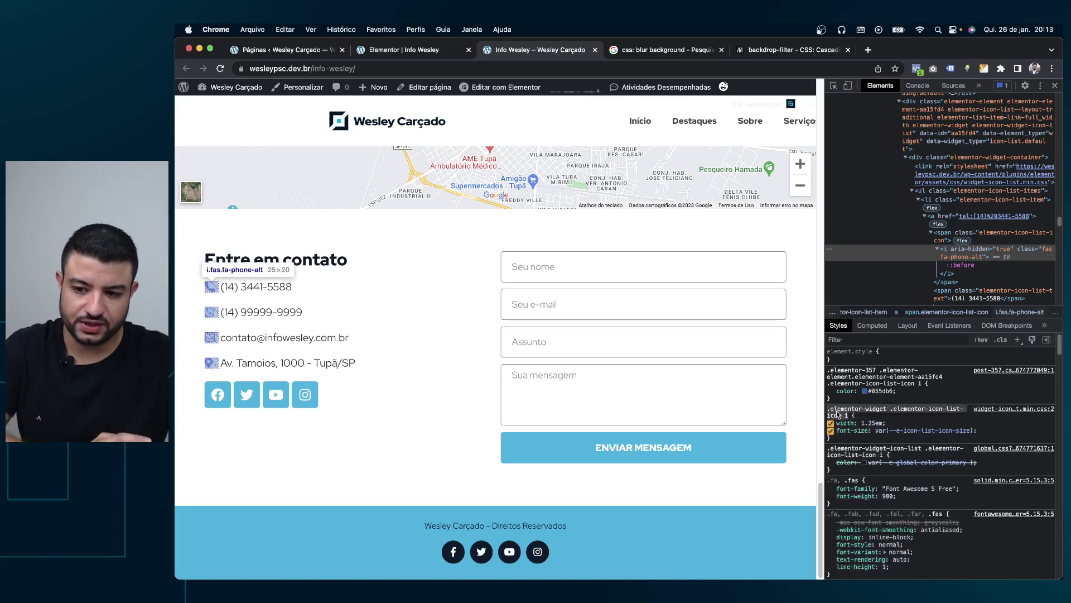
right_click(837, 413)
Step: Copy the icon rule's selector and open the Lista de ícones widget's custom CSS editor
left_click(672, 453)
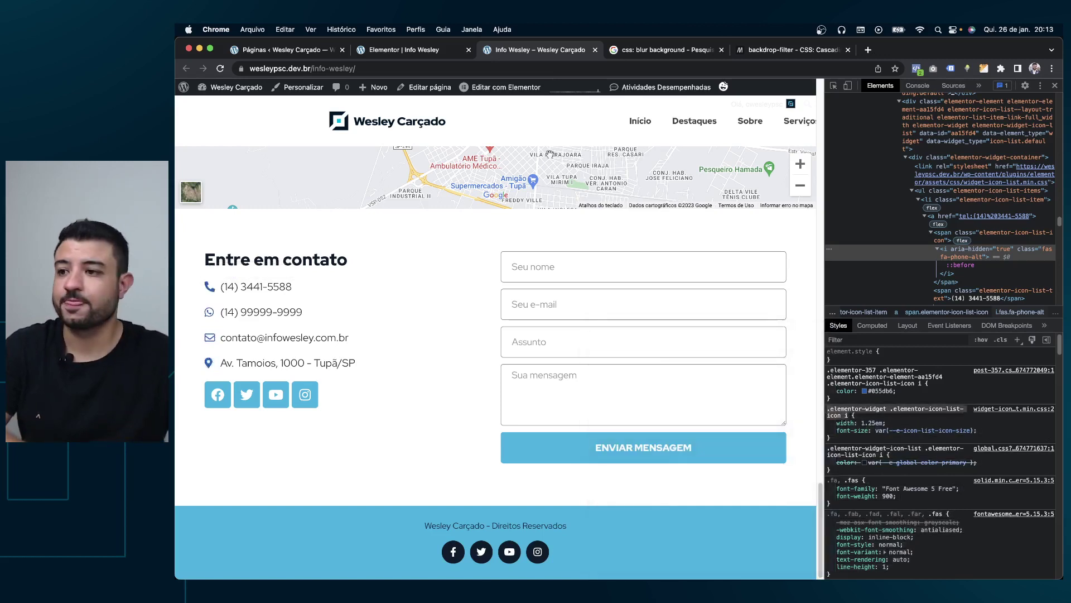
left_click(429, 49)
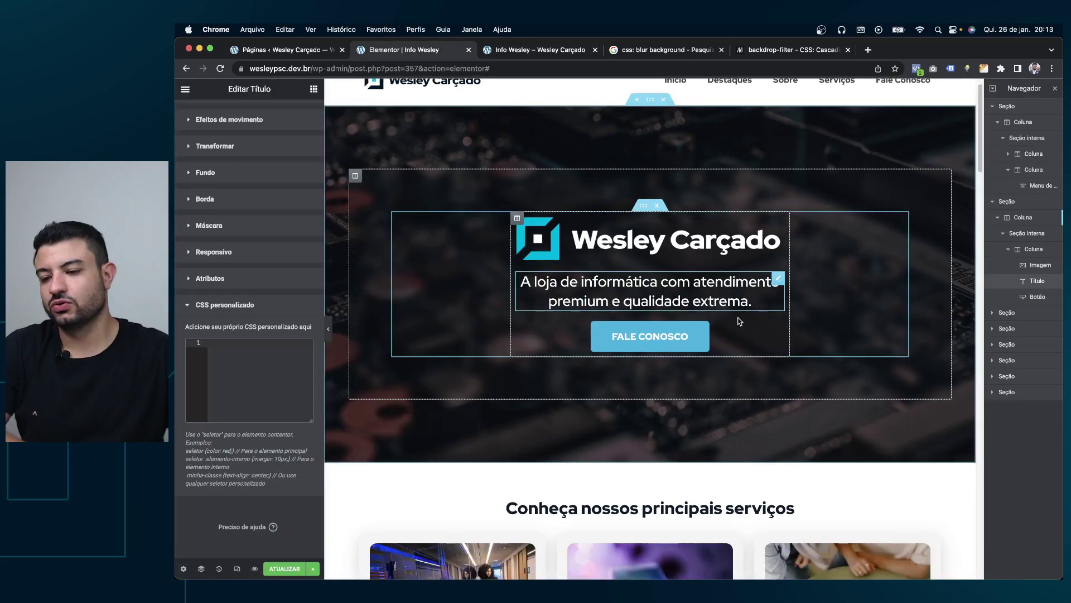
scroll(737, 321, "down", 20)
scroll(737, 321, "down", 5)
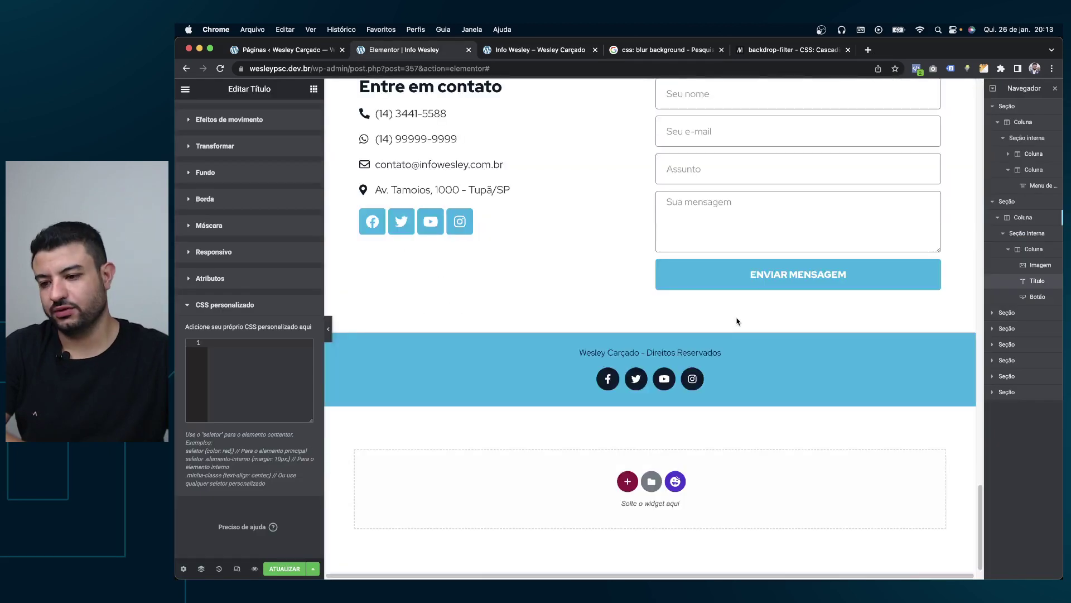
scroll(736, 321, "up", 2)
left_click(639, 211)
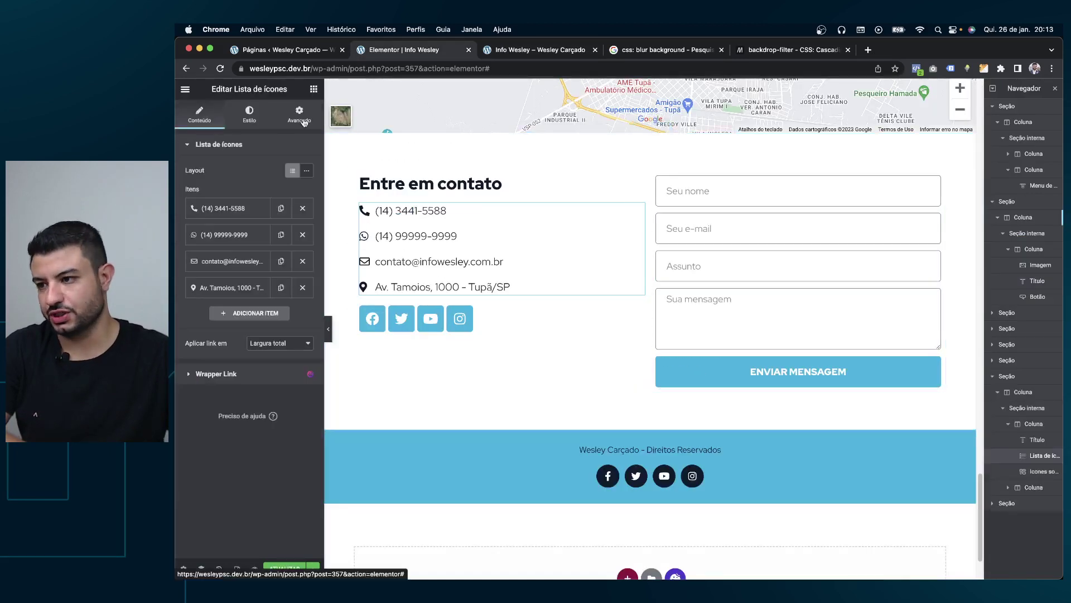
left_click(304, 122)
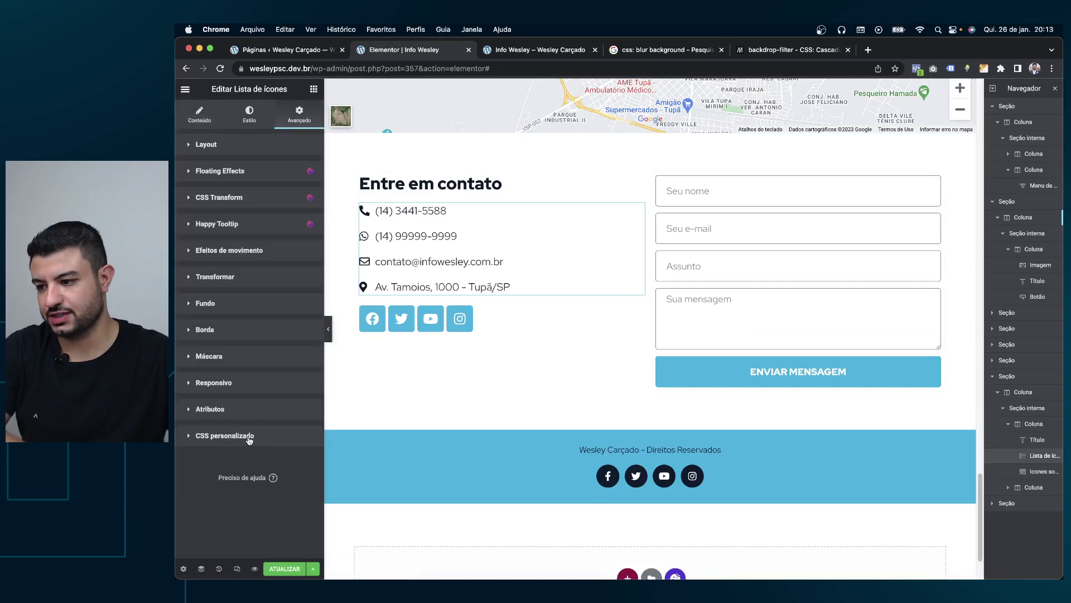
left_click(250, 439)
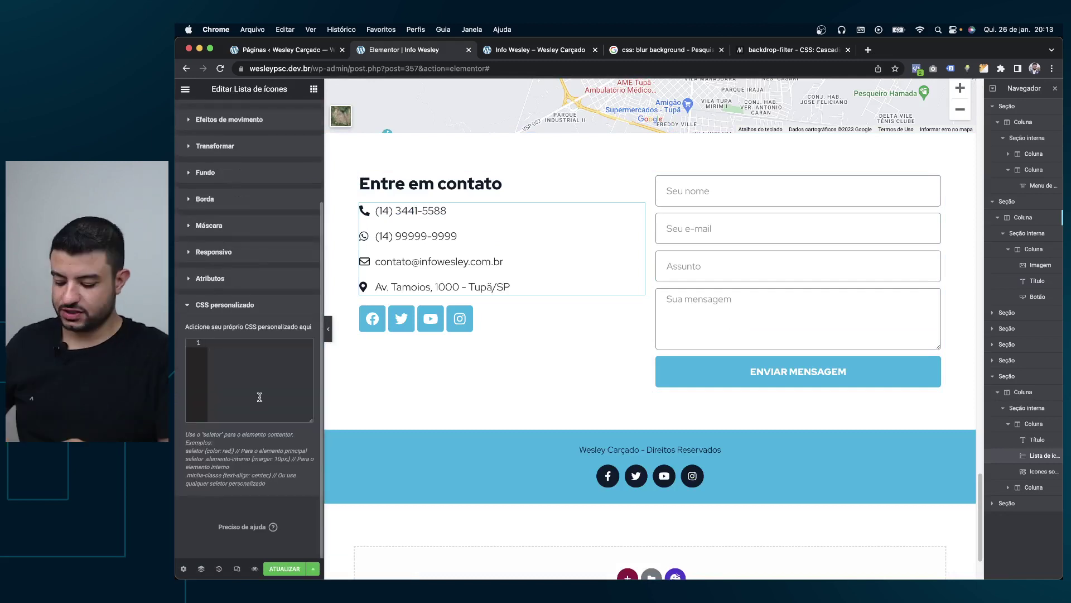
Step: Write a font-size: 24px rule on selector plus the pasted icon selector
left_click(259, 396)
type("selector")
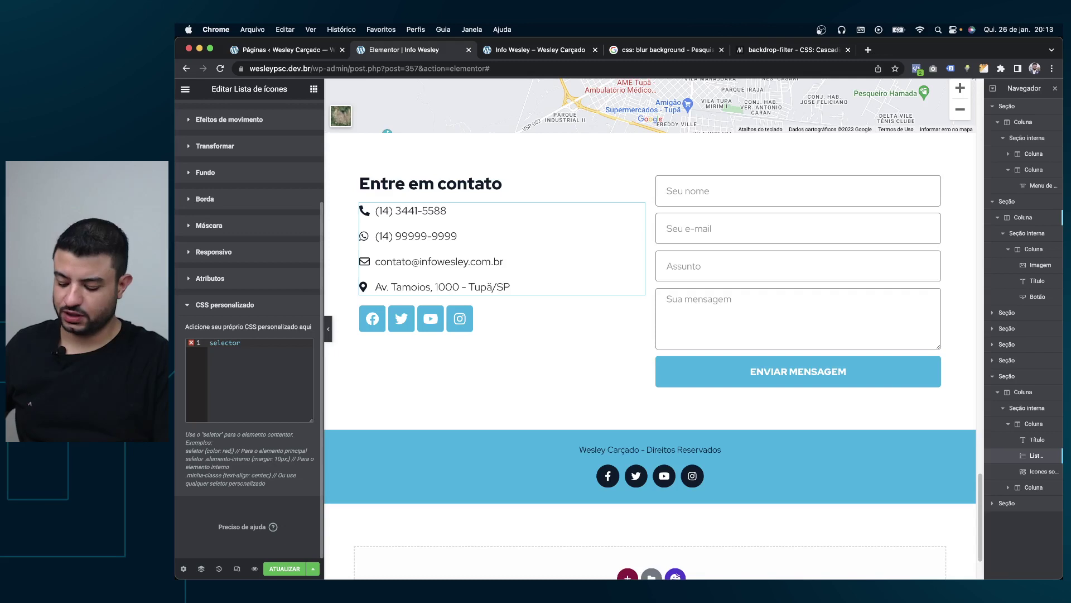
type(".elementor-widget .elementor-icon-list-icon i")
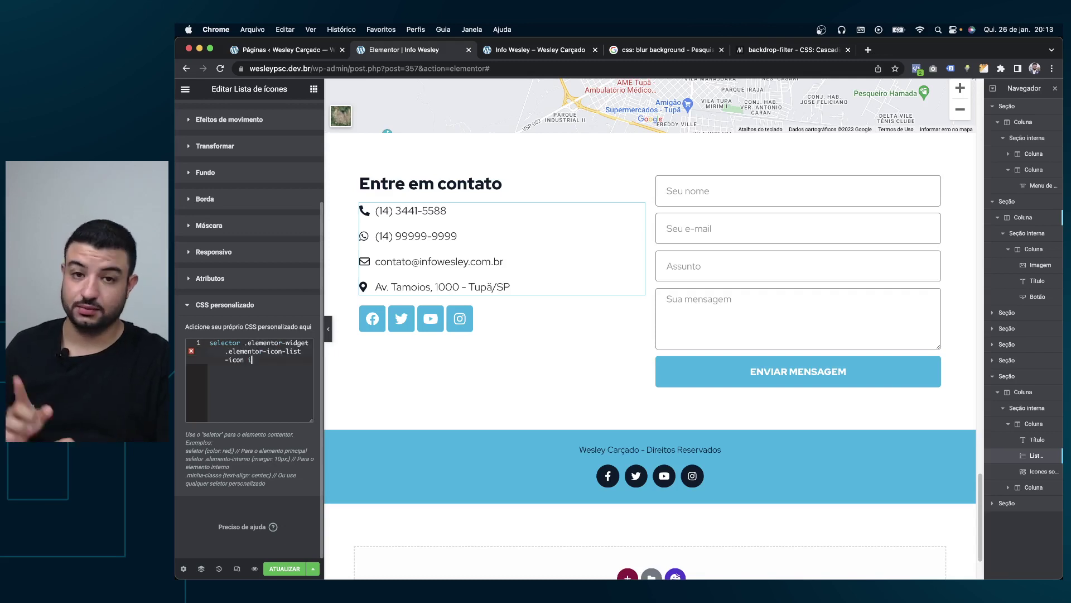
type("{")
key("Return")
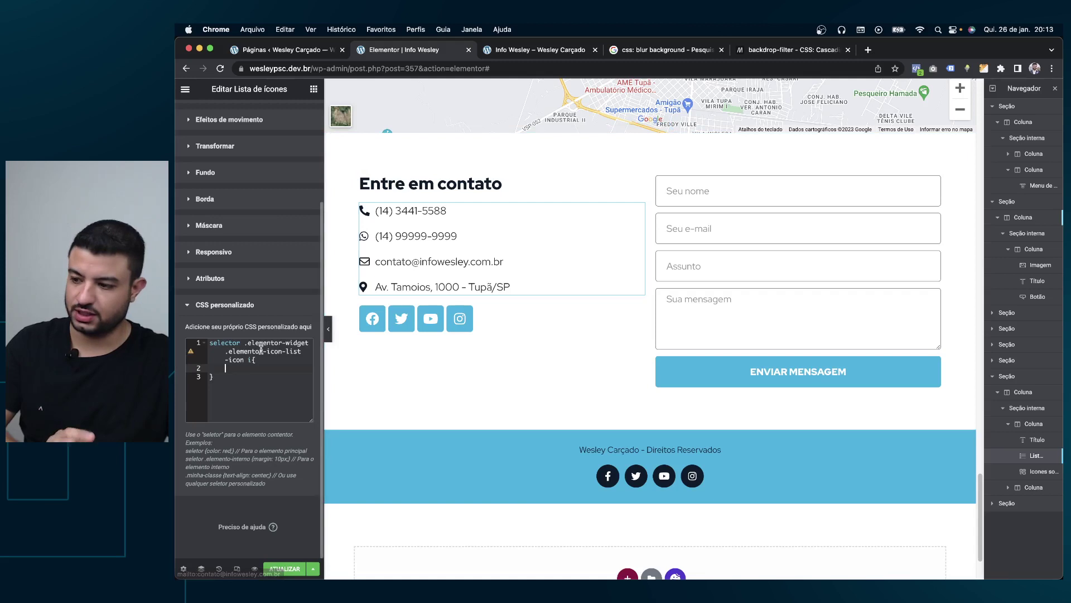
type("font-s")
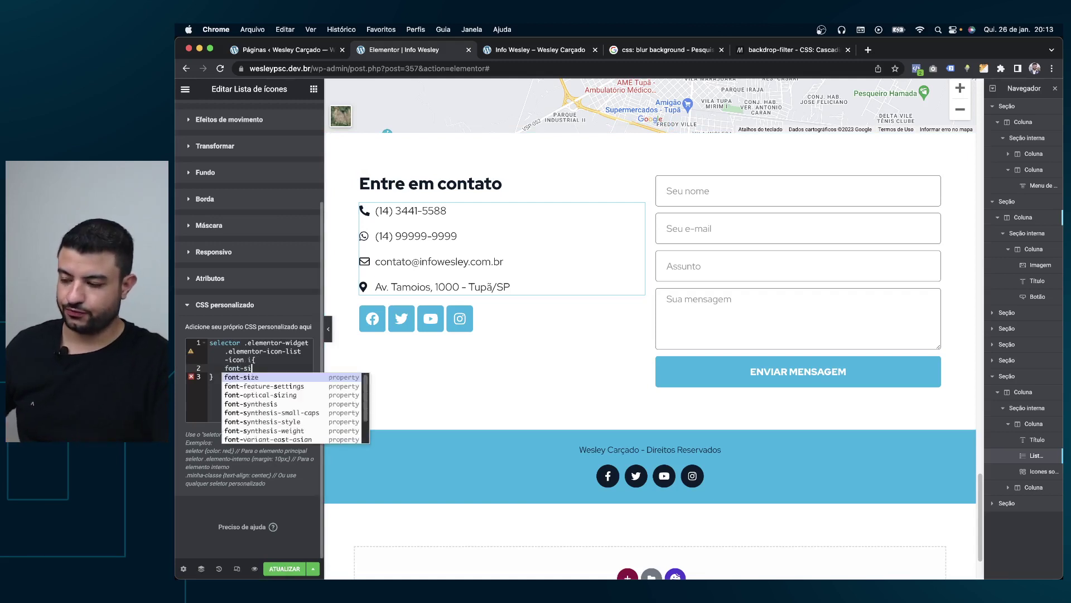
type("i")
key("Return")
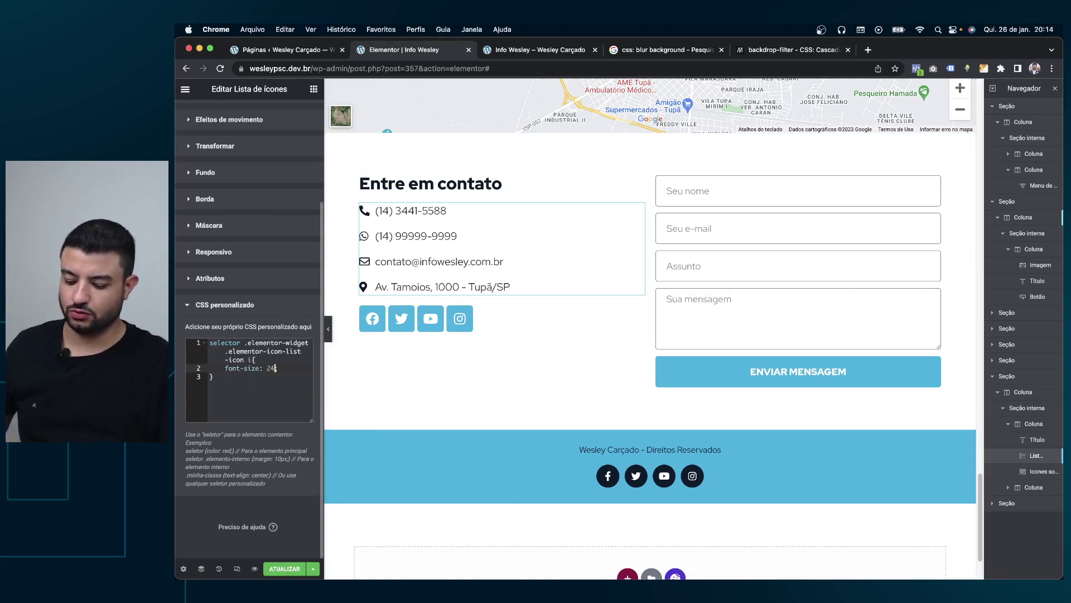
type("px;")
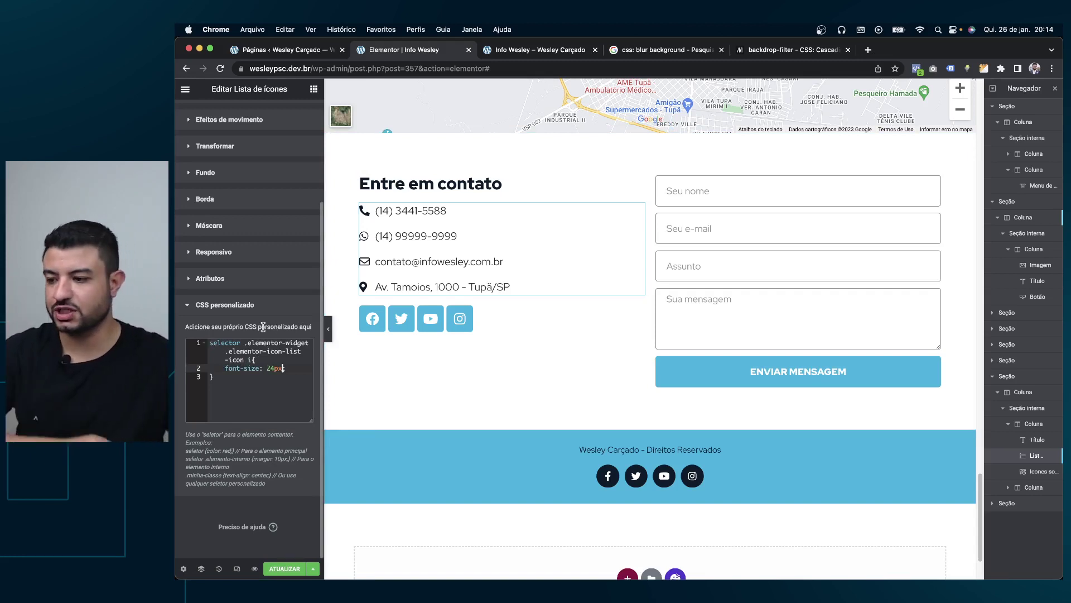
Step: Trim the selector to selector .elementor-icon-list-icon i, then view the live page
left_click(247, 342)
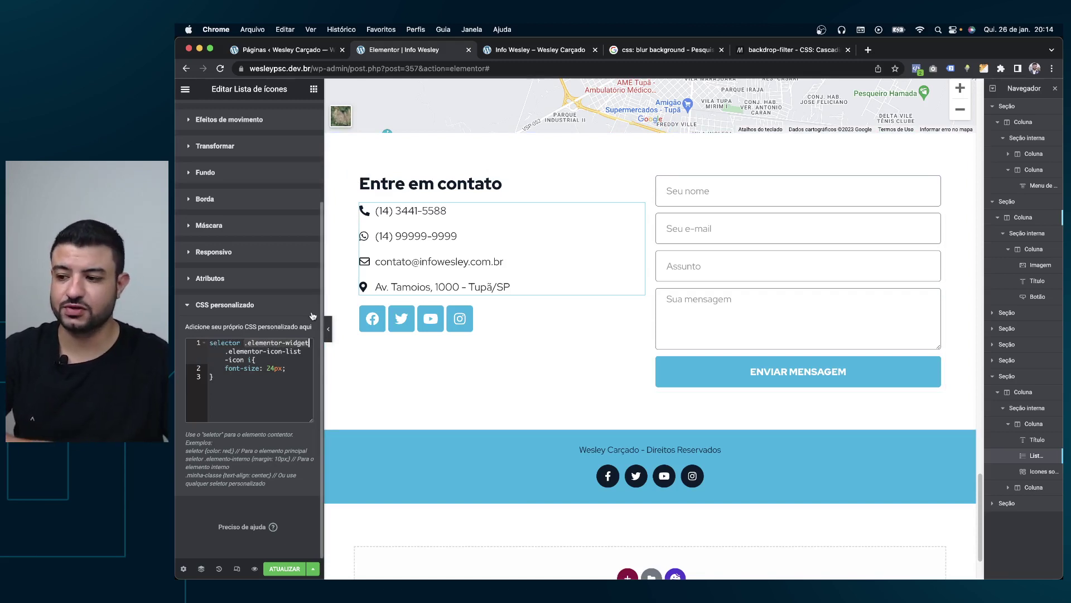
key("BackSpace")
key("BackSpace")
key("BackSpace")
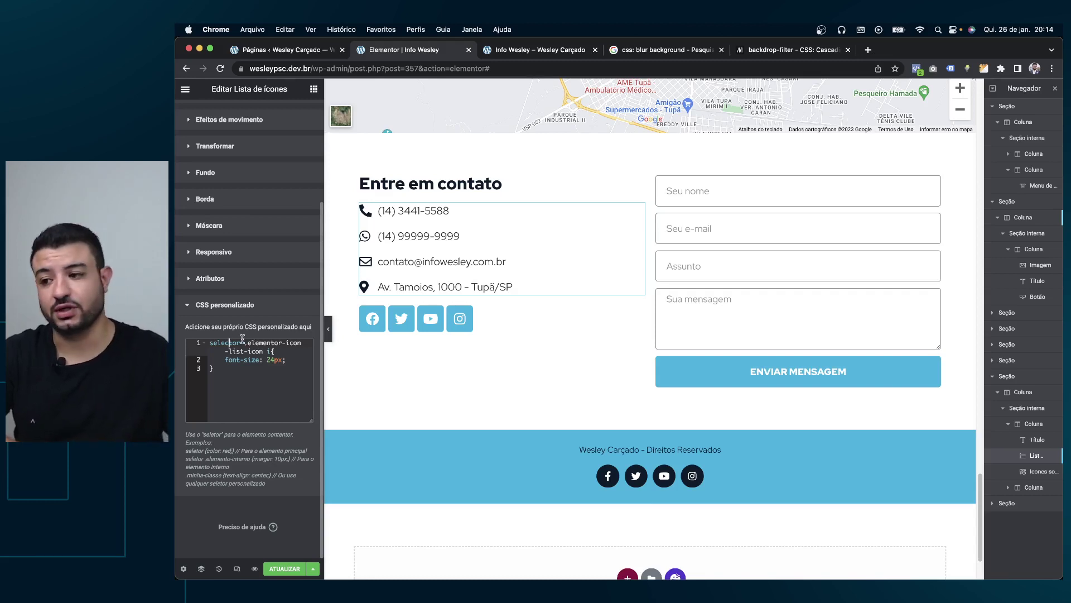
double_click(221, 344)
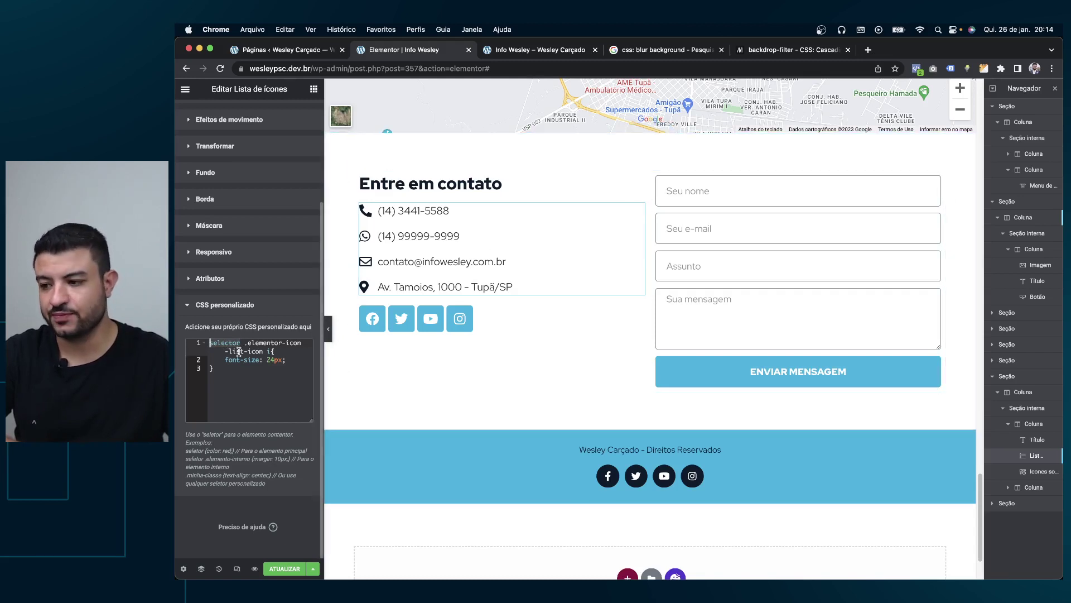
left_click(247, 342)
left_click(268, 350)
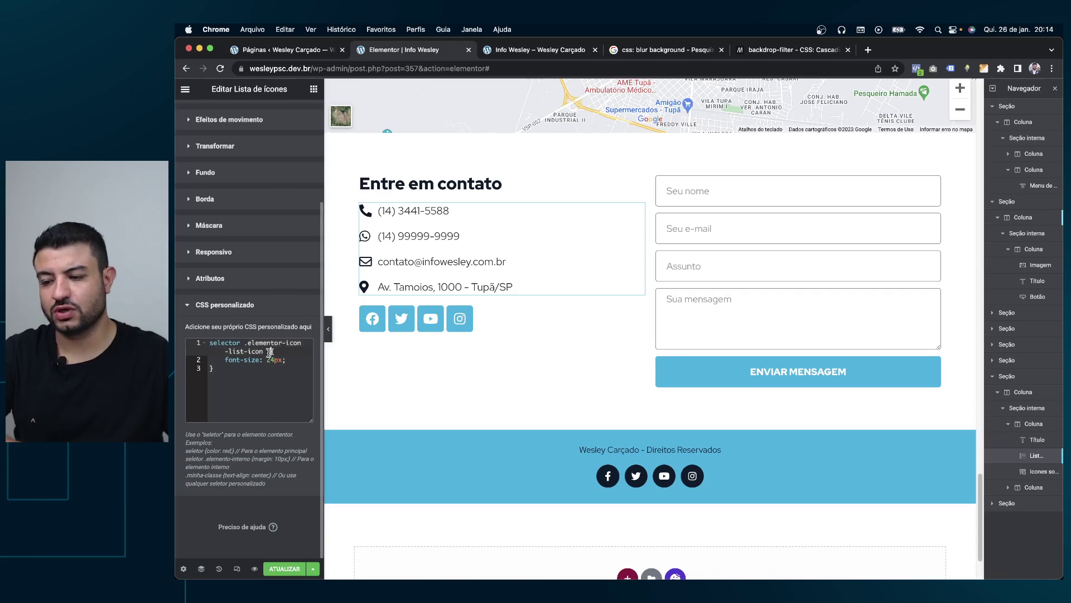
type("i")
left_click(274, 360)
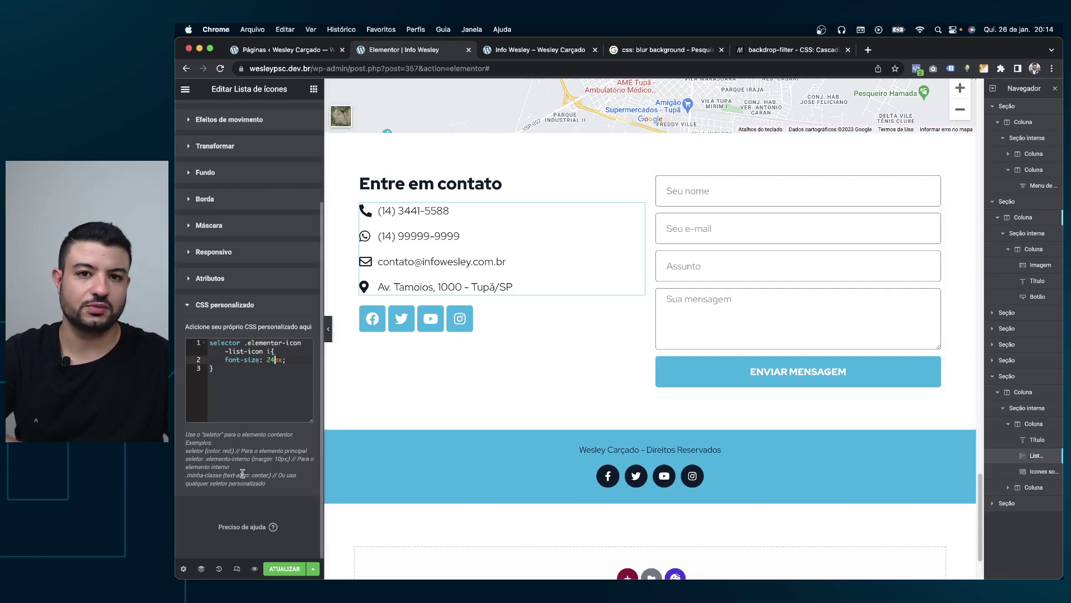
left_click(534, 49)
Step: Inspect the phone icon's DevTools rule (width 1.25em, variable font size), then return to the Elementor editor tab
left_click(878, 408)
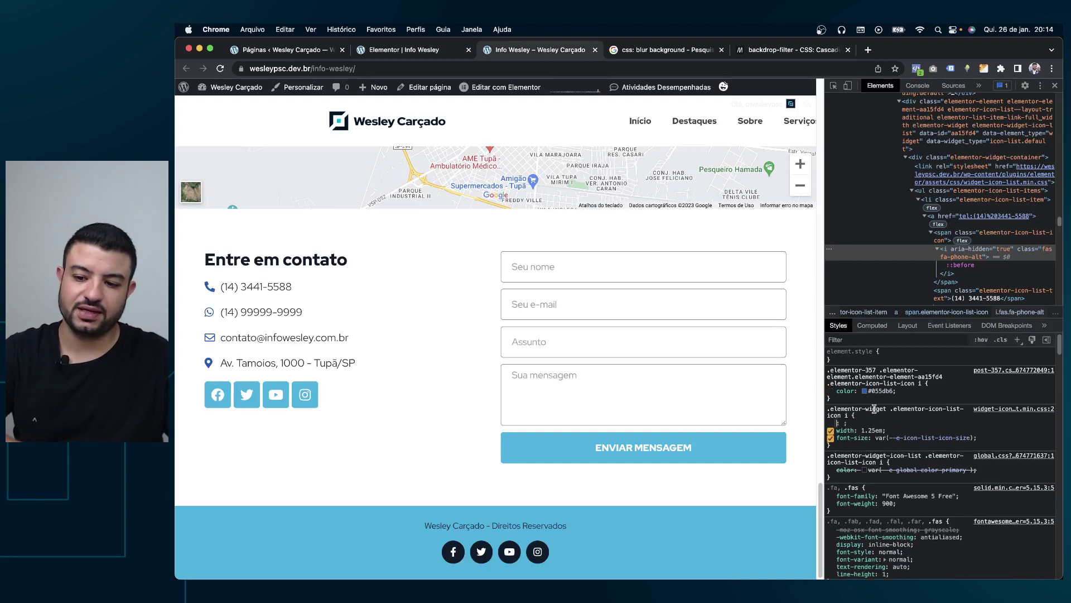
key("Escape")
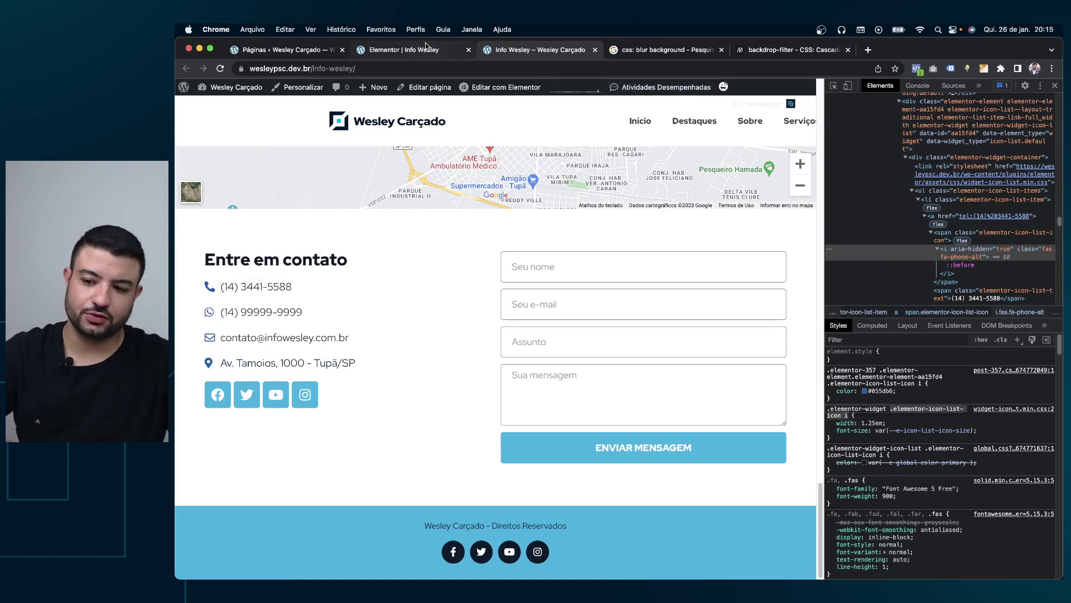
left_click(425, 48)
Step: Test 'color: red !important;' in the icon list's custom CSS, then delete all of its code
left_click(285, 360)
key("Return")
type("col")
key("Return")
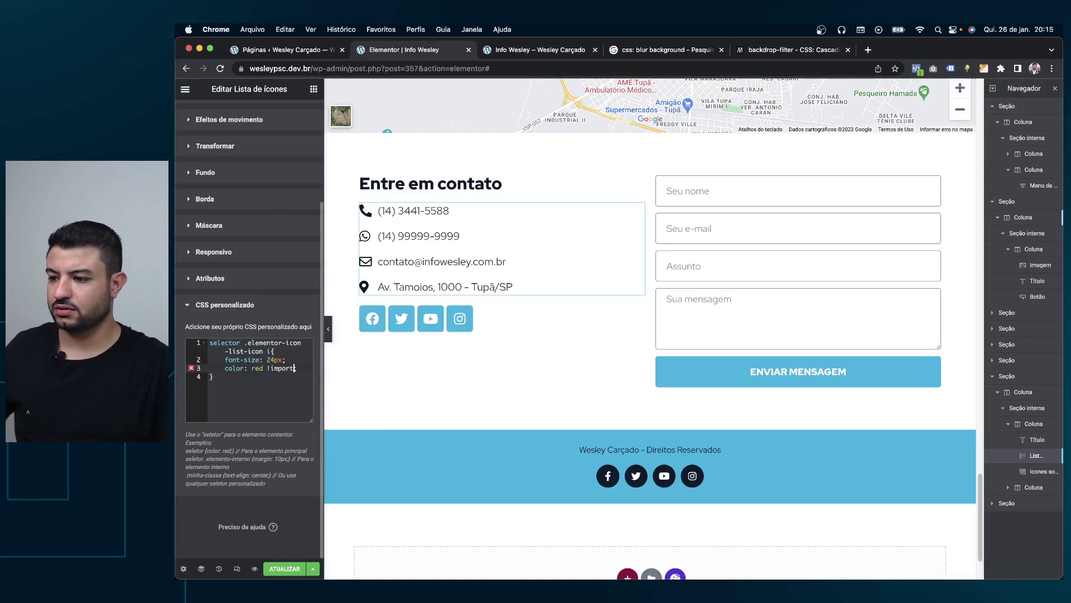
type("ant;")
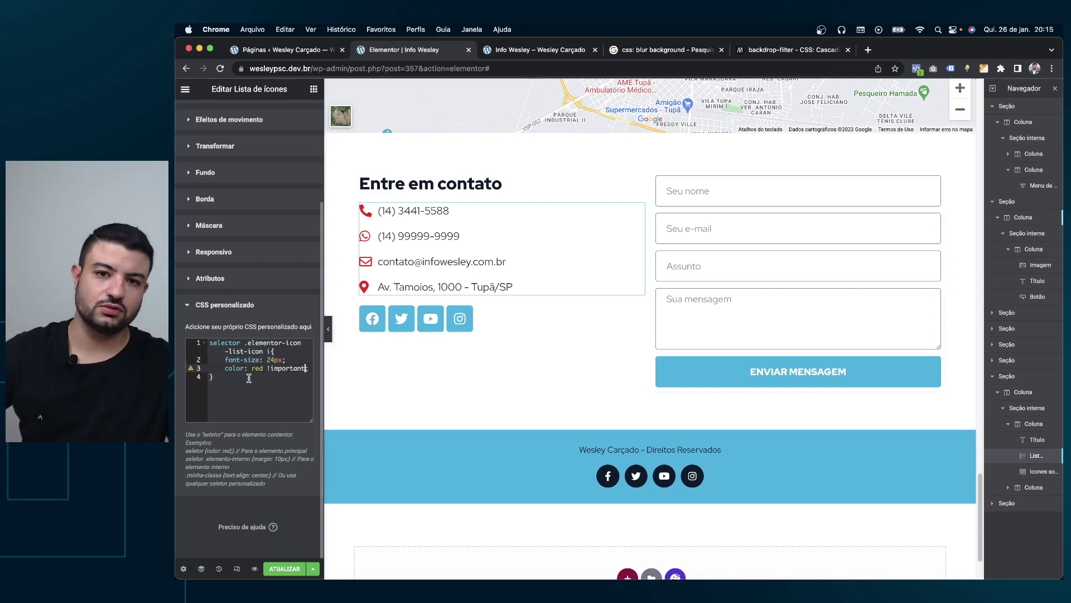
left_click_drag(250, 377, 202, 344)
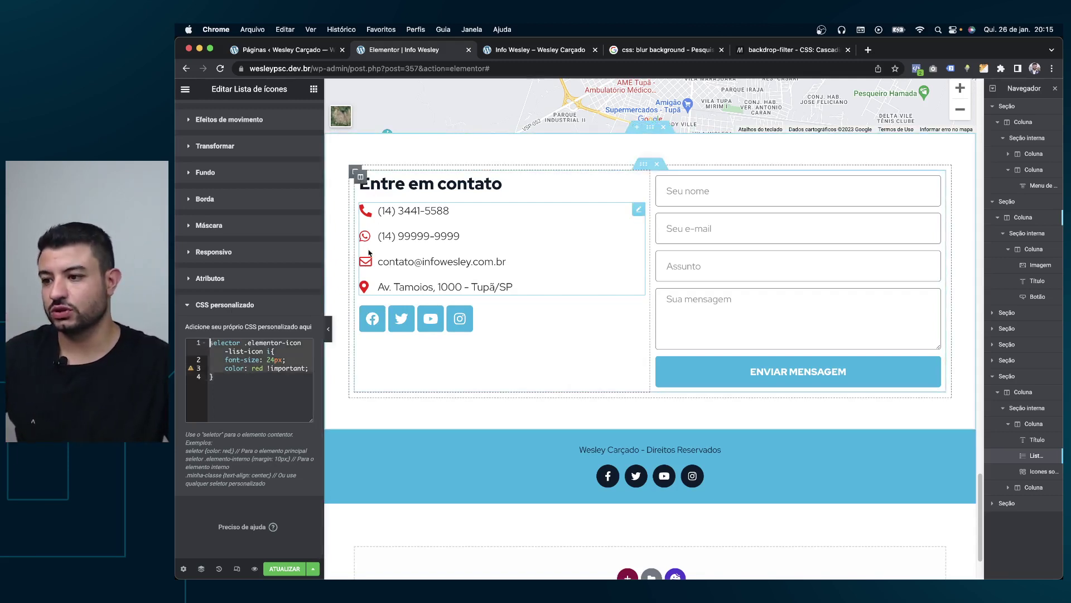
key("BackSpace")
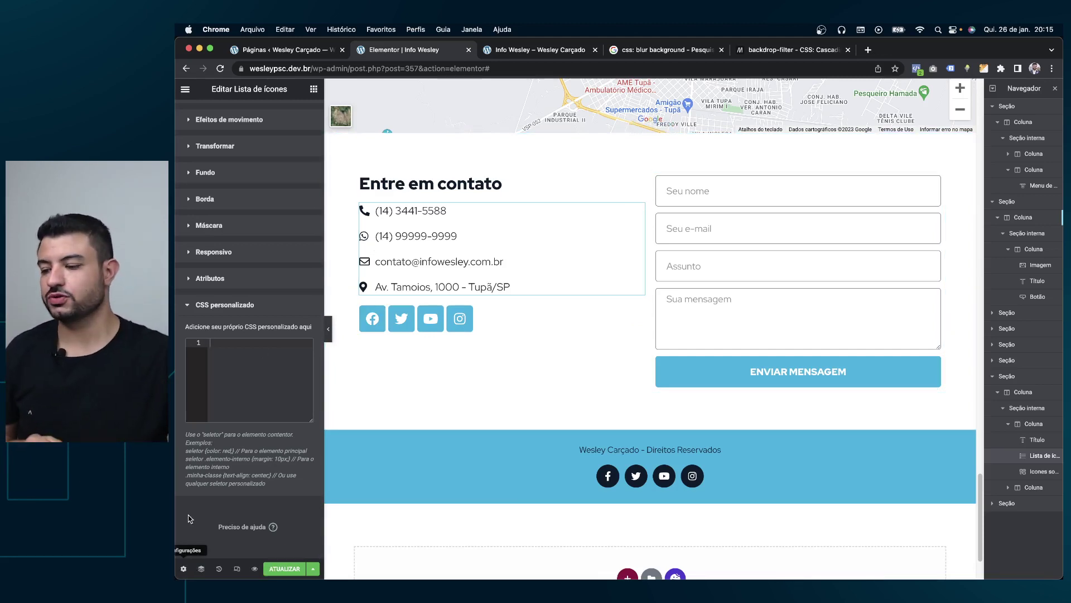
Step: Open the page settings' Advanced Custom CSS section, checking the live page tab in between
left_click(183, 569)
left_click(299, 115)
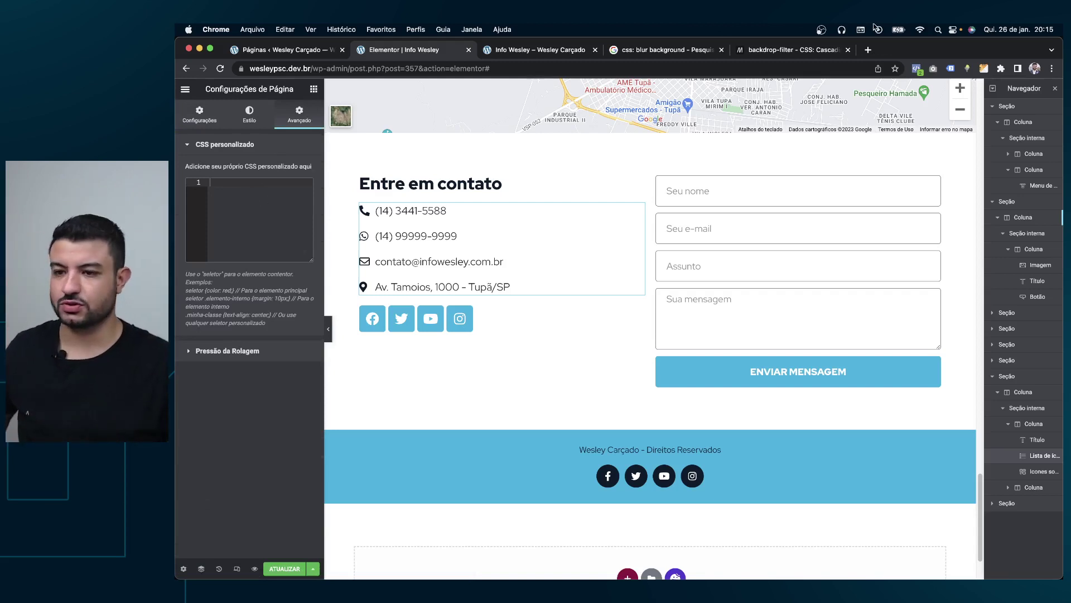
left_click(535, 49)
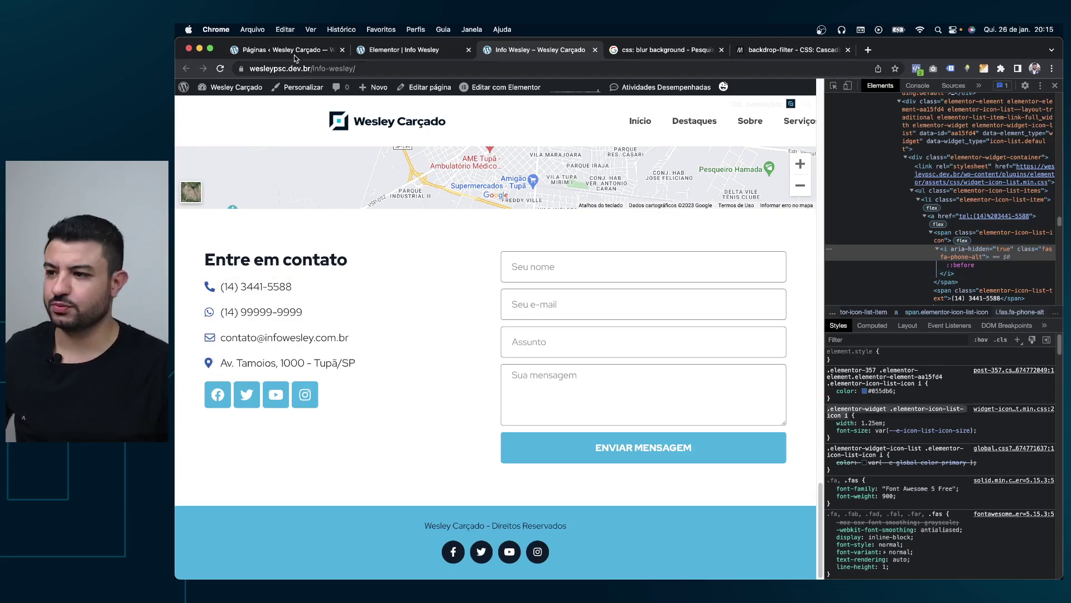
left_click(416, 50)
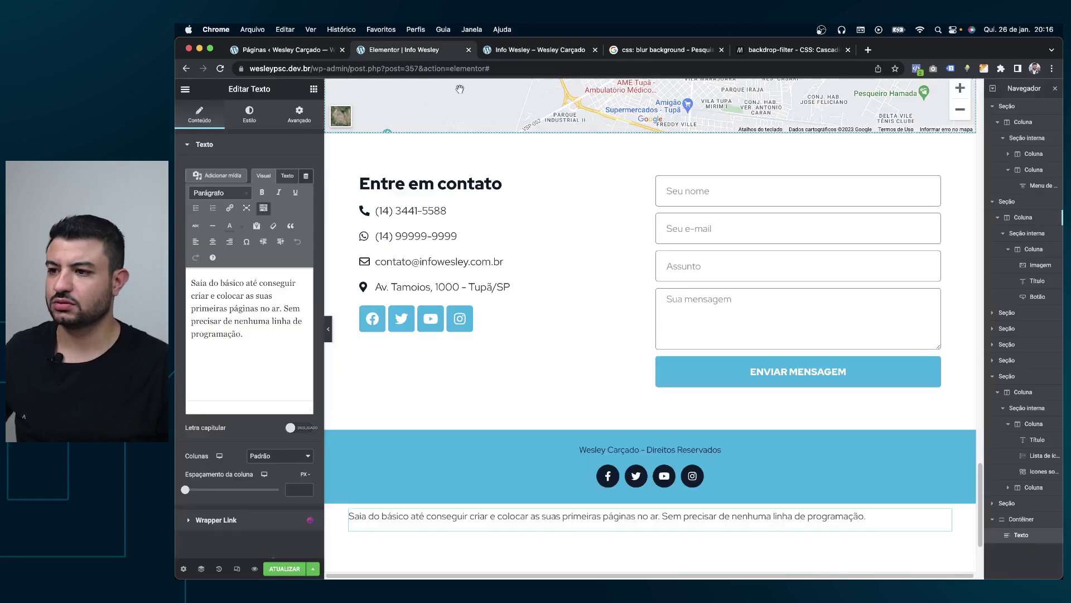
left_click(537, 51)
left_click(416, 49)
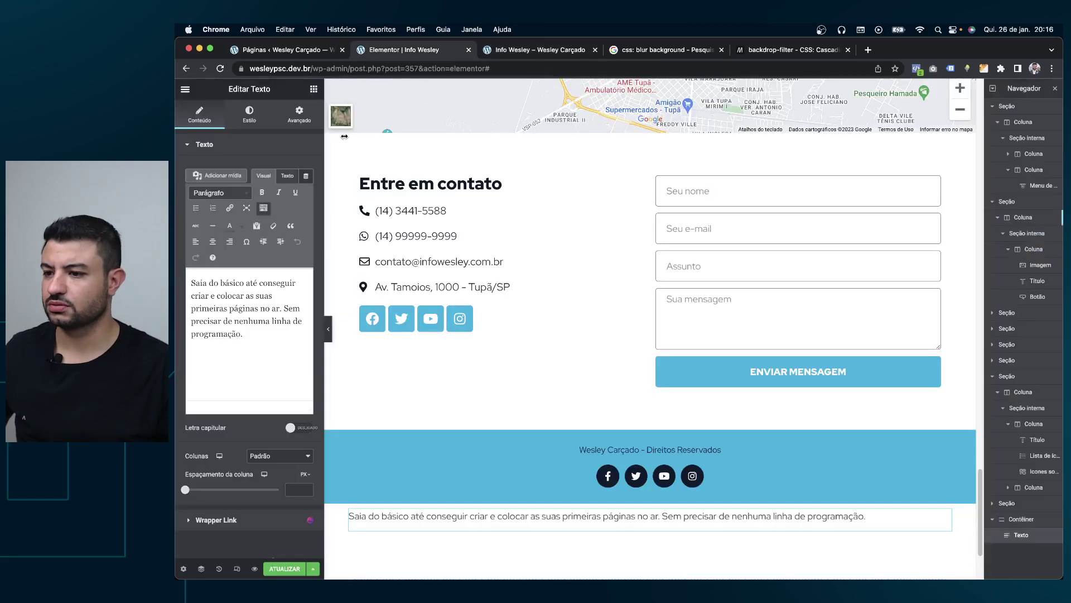
left_click(183, 569)
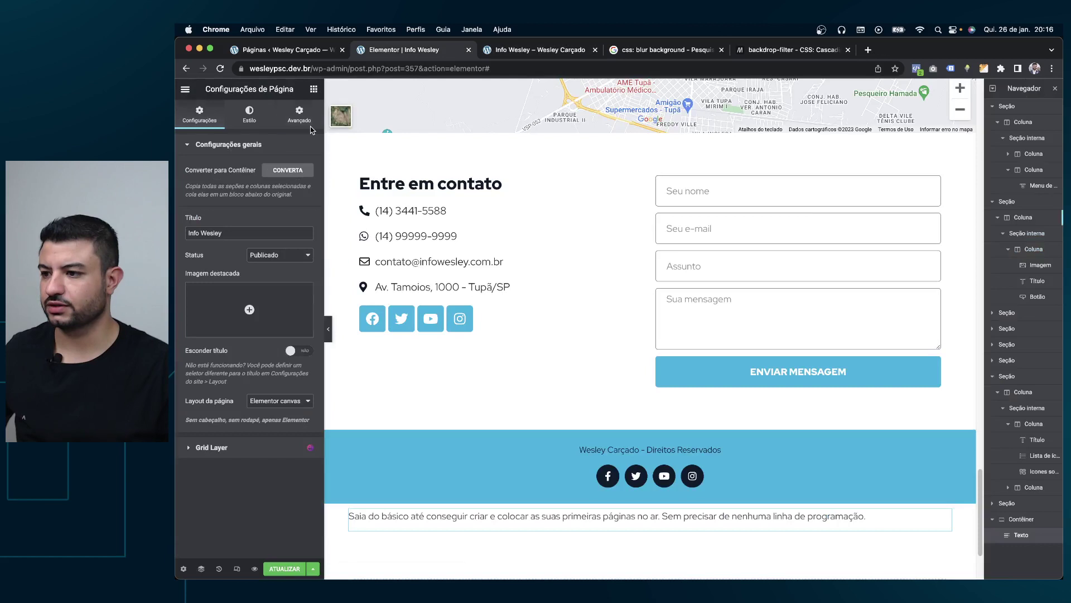
left_click(299, 114)
Step: Paste '.elementor-widget .elementor-icon-list-icon i' into the page CSS and start a 24px !important rule
left_click(246, 189)
type(".elementor-widget .elementor-icon-list-icon i")
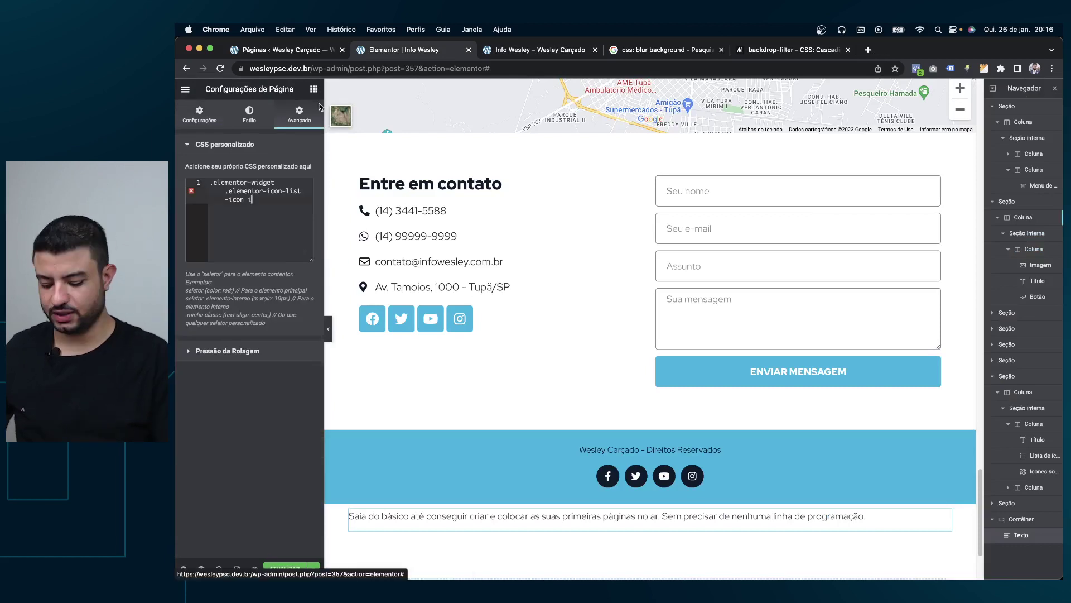
type("{")
key("Return")
type("width: 24")
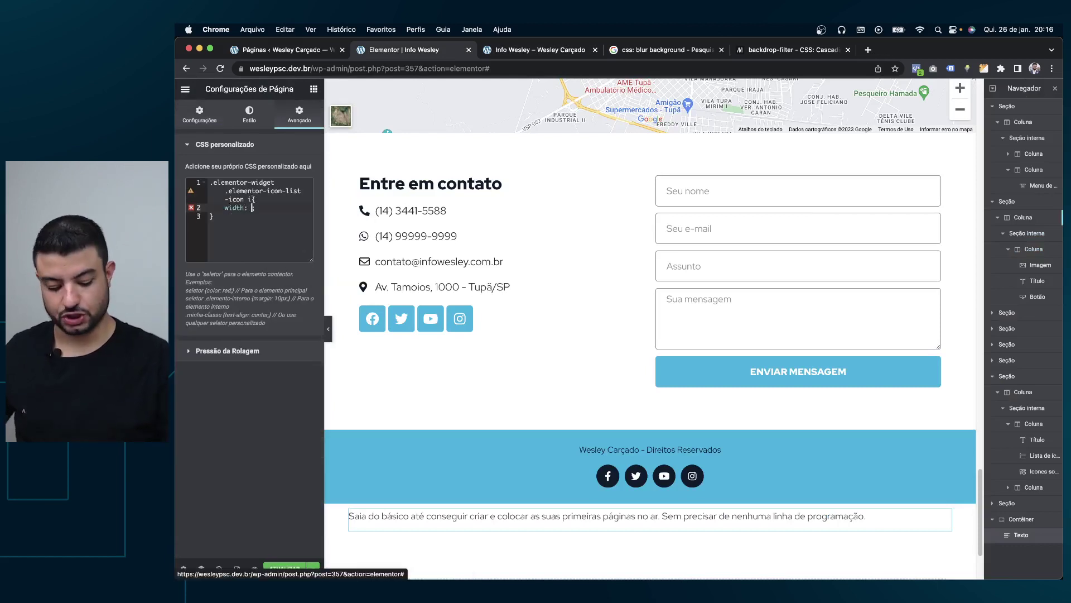
type("px")
key("BackSpace")
type("!important;")
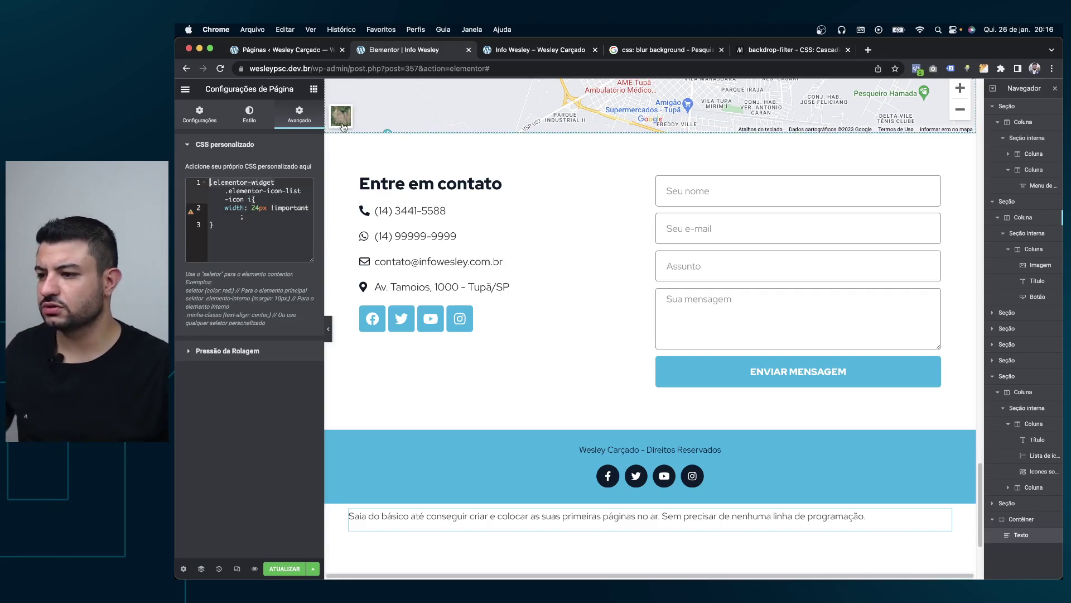
Step: Rework the rule with undo/redo into 'font-size: 24px !important;' so the icons enlarge
key("Delete")
key("Delete")
key("Delete")
key("super+z")
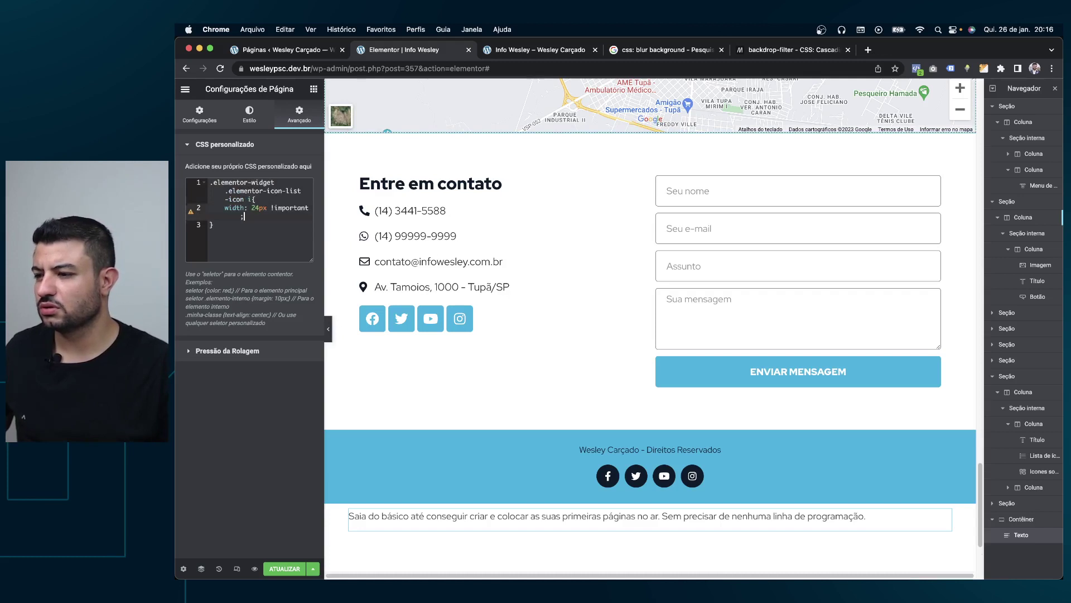
key("super+z")
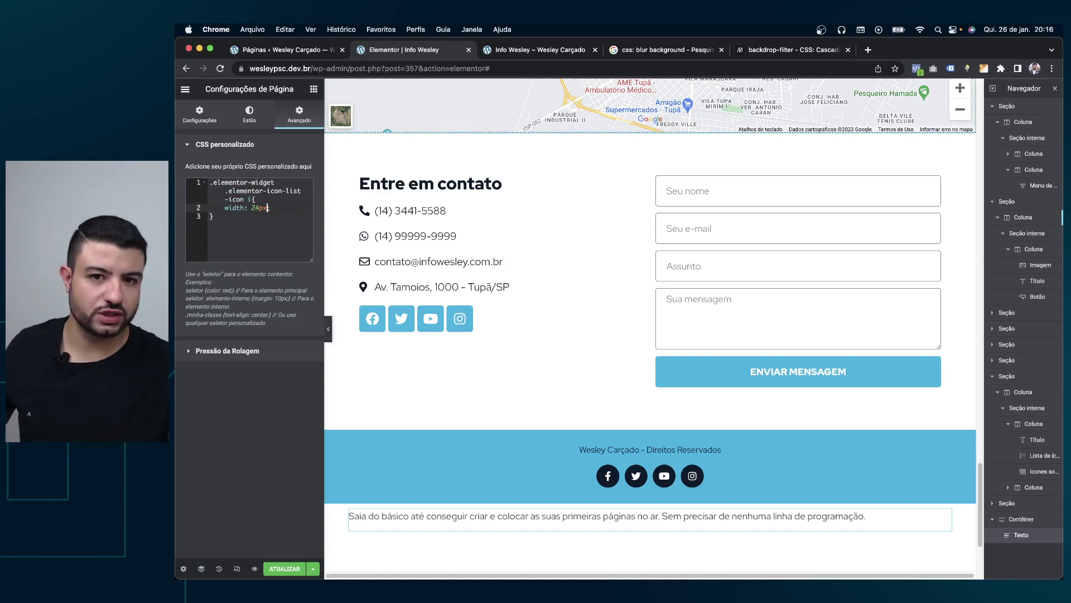
key("super+shift+z")
key("Return")
key("super+z")
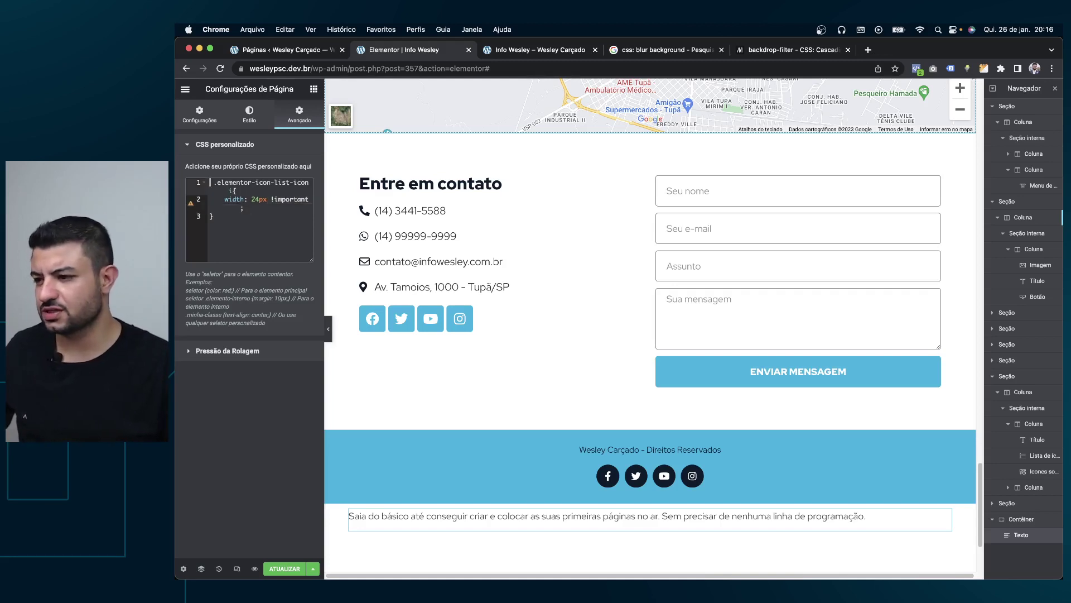
key("super+shift+z")
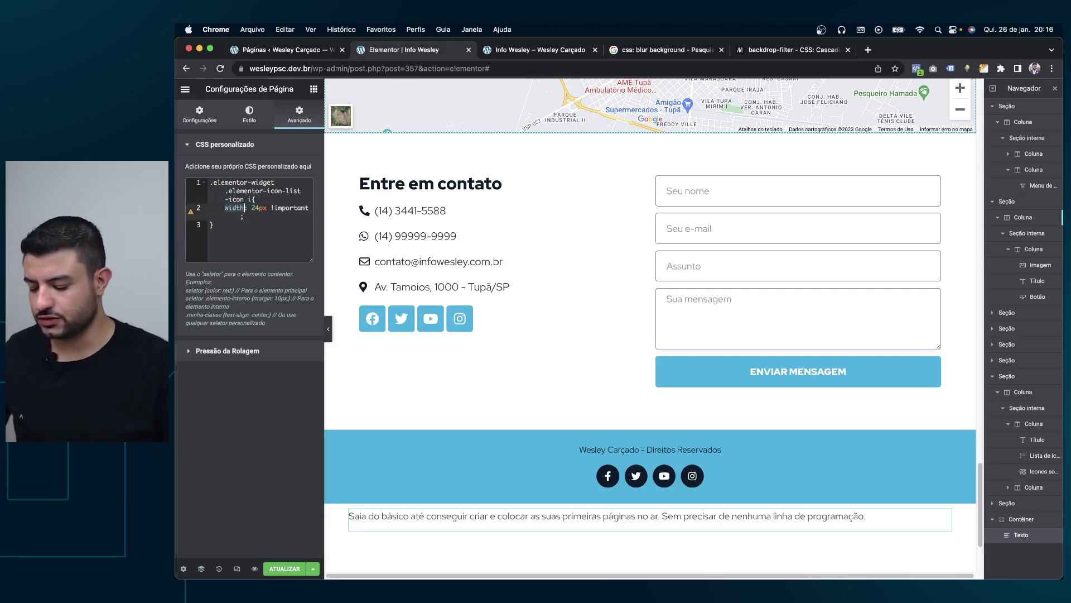
type("font-siz")
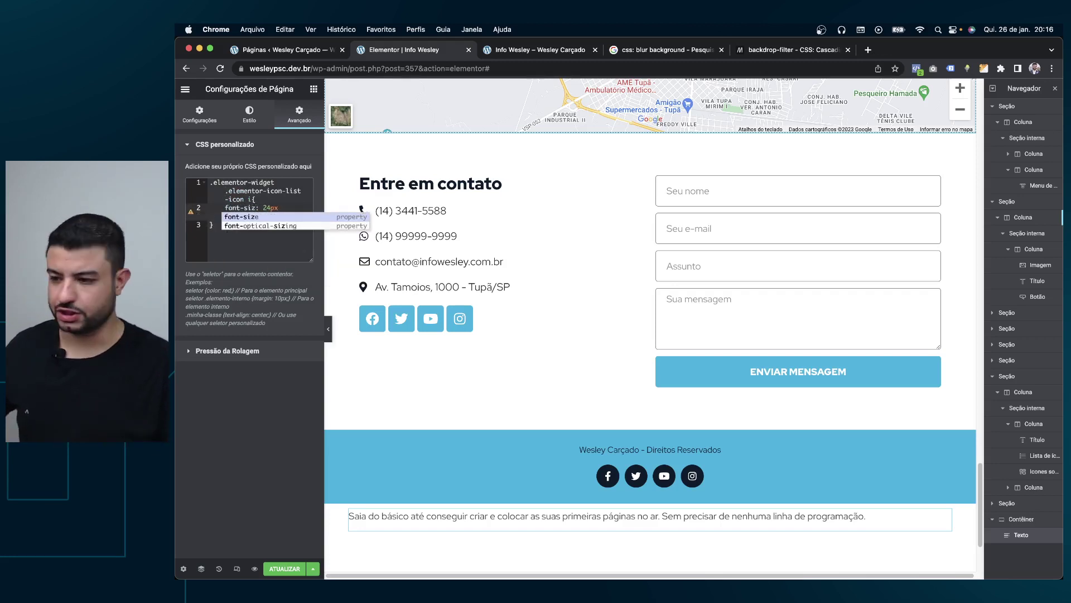
type("e:")
left_click(257, 238)
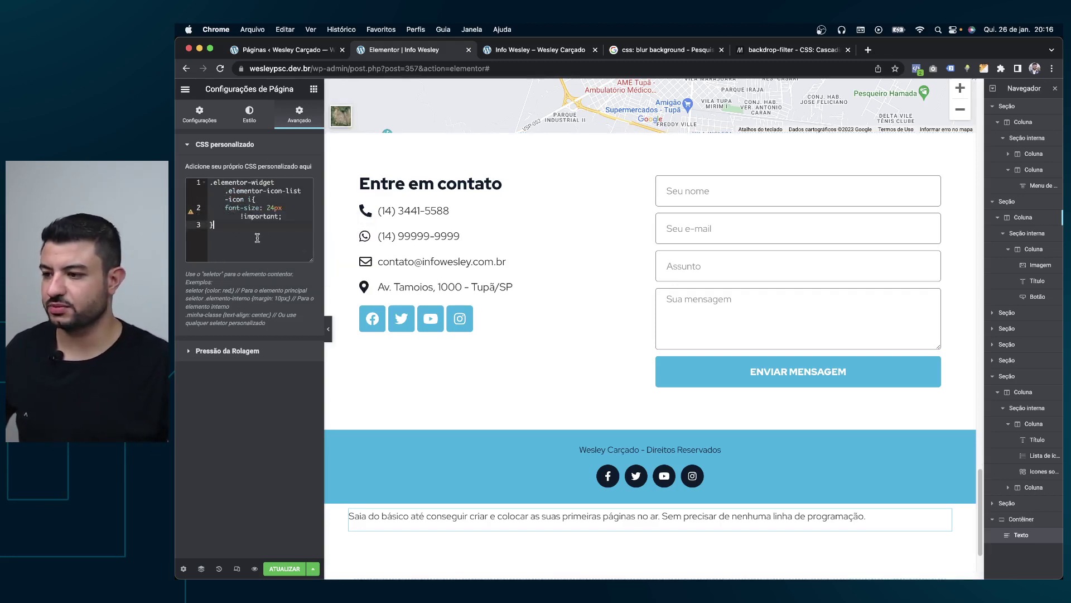
double_click(234, 184)
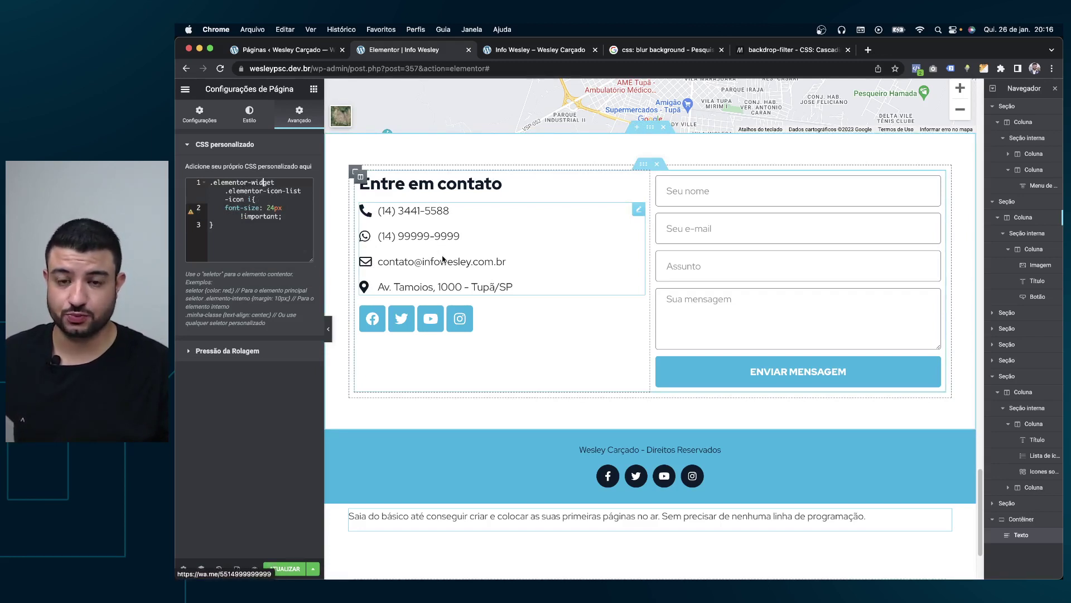
Step: Duplicate the contact icon list using its right-click Duplicar action
scroll(436, 268, "up", 5)
scroll(474, 284, "up", 5)
scroll(535, 311, "up", 5)
scroll(530, 307, "up", 5)
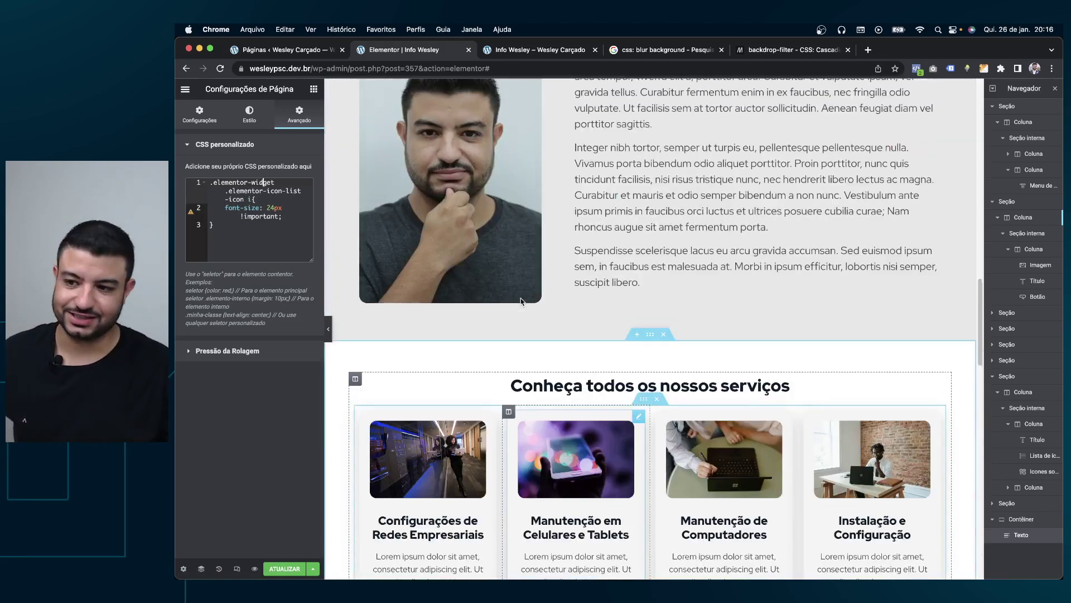
scroll(521, 298, "up", 5)
scroll(519, 300, "up", 3)
scroll(518, 302, "up", 5)
scroll(518, 302, "down", 2)
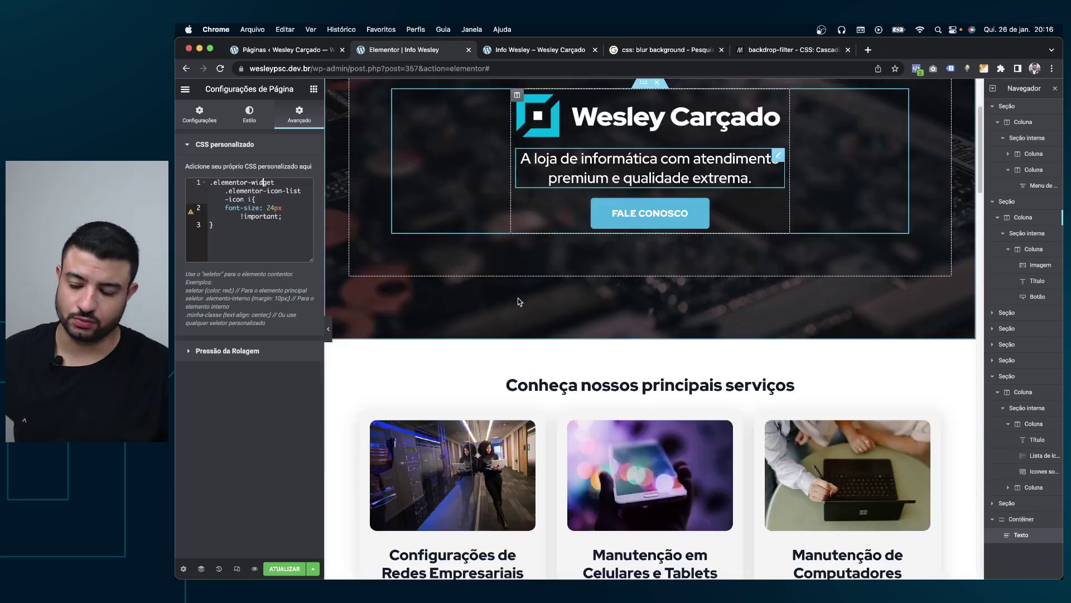
scroll(518, 298, "down", 10)
scroll(519, 294, "down", 8)
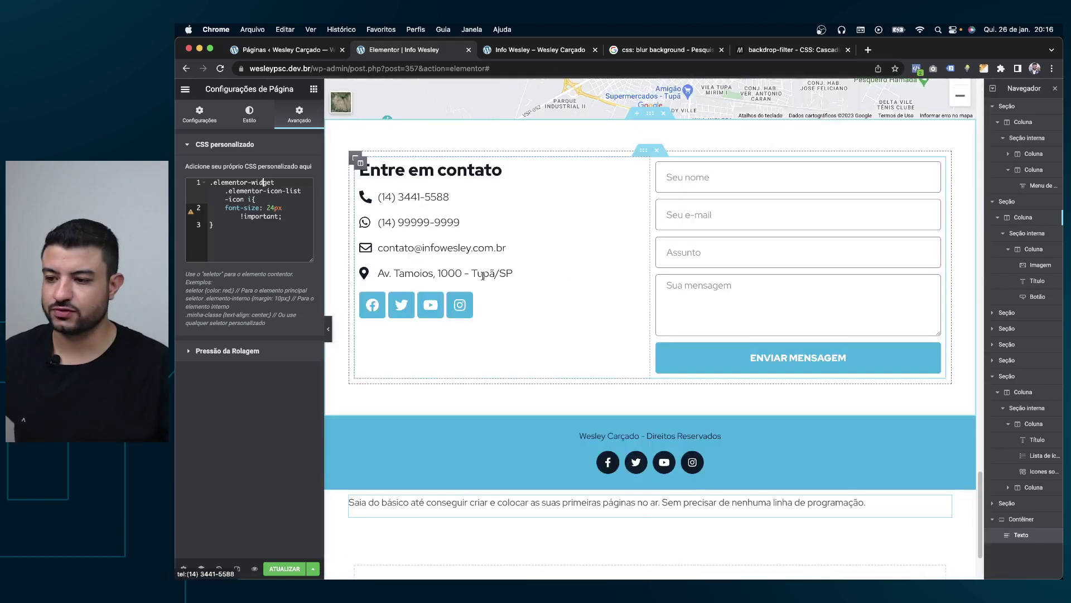
right_click(473, 246)
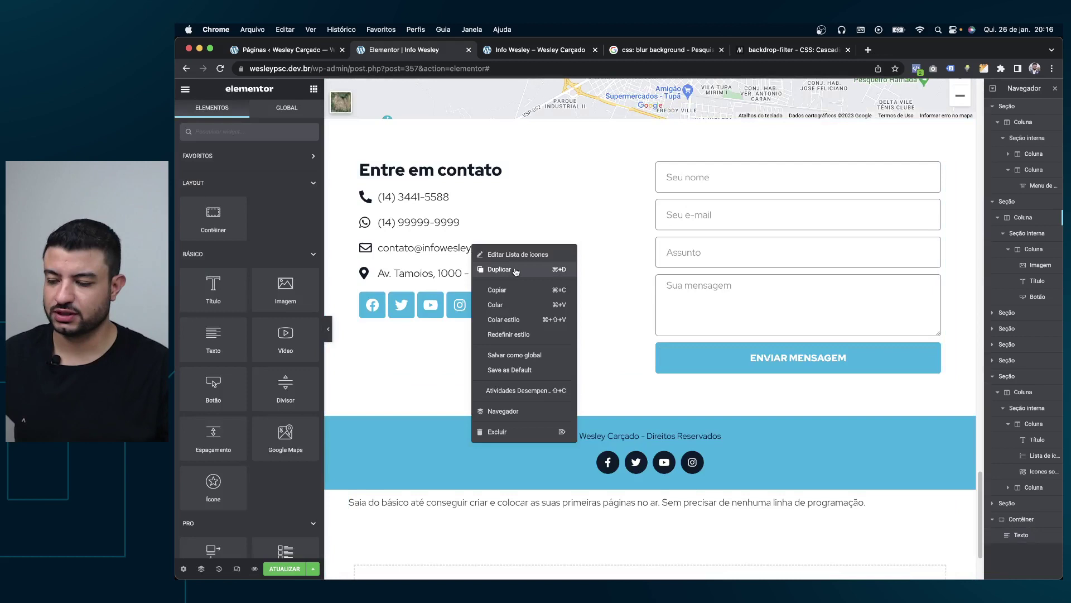
left_click(515, 270)
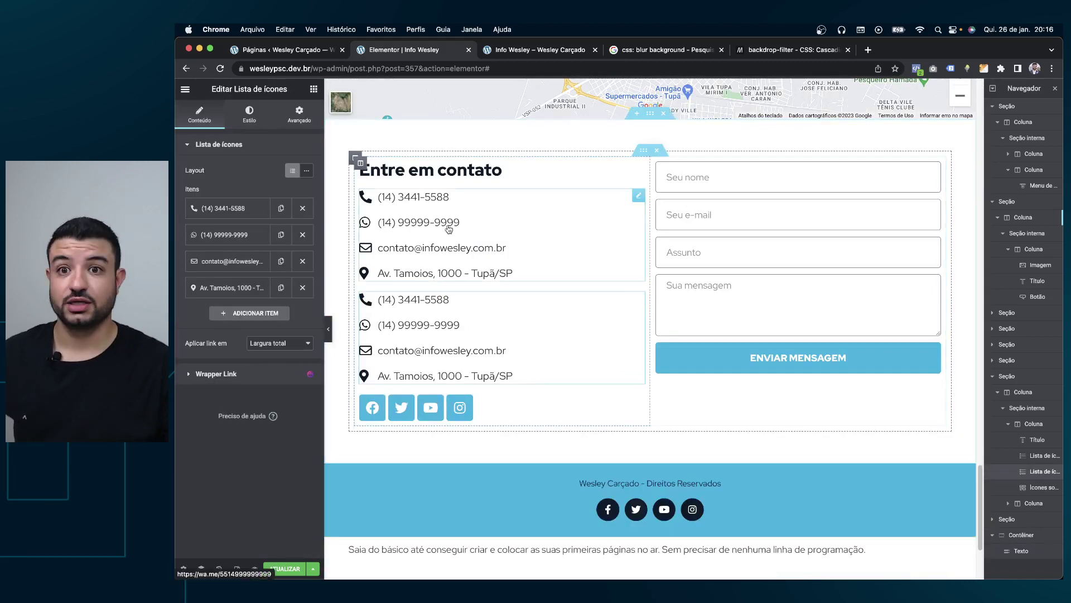
Step: Clear all of the page-level custom CSS in Page Settings > Avançado
left_click(183, 569)
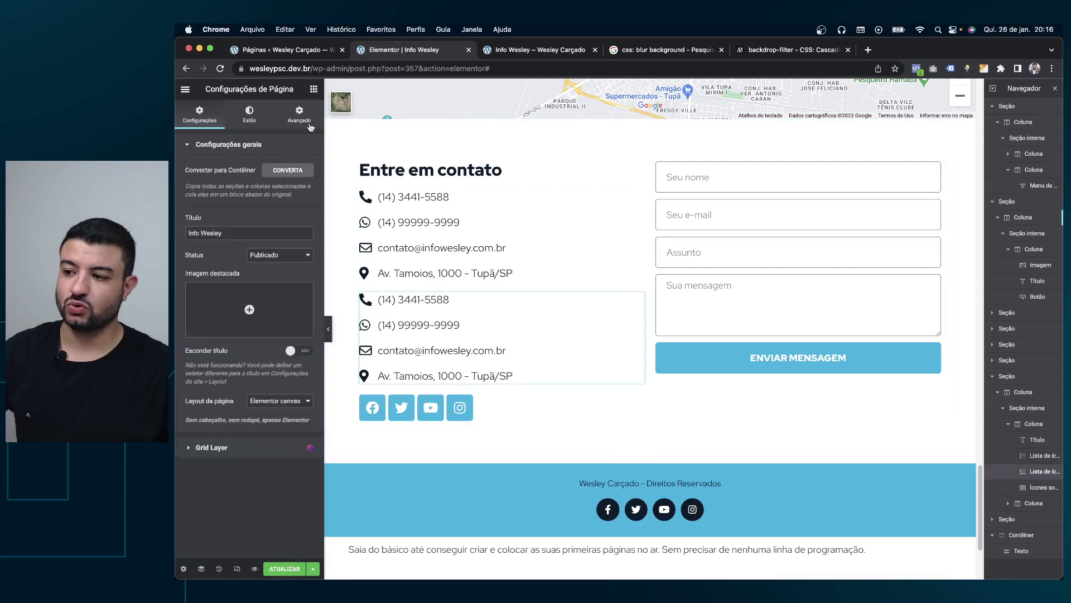
left_click(300, 116)
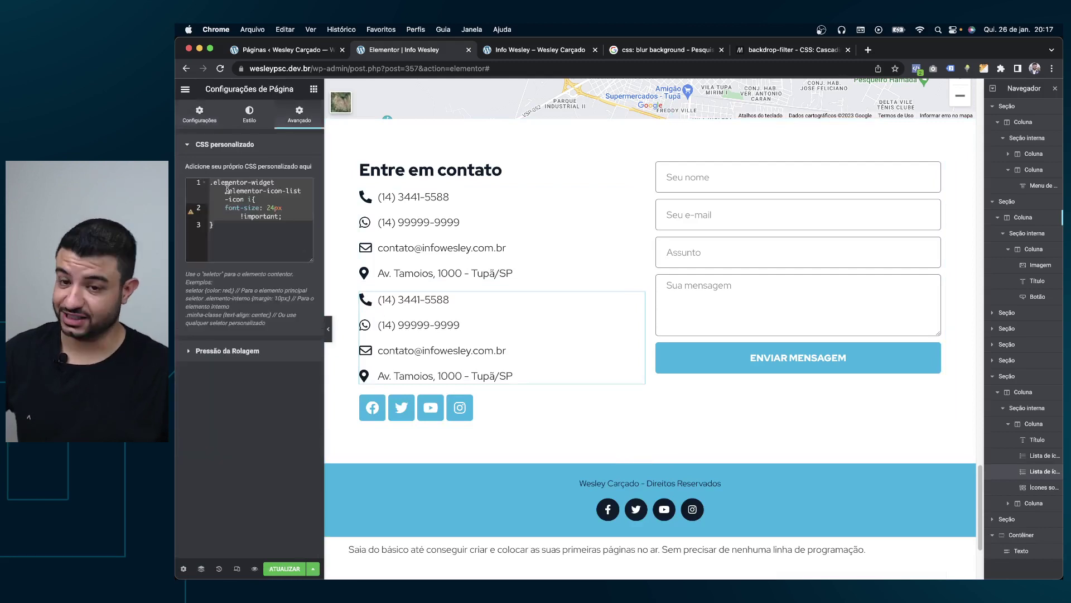
key("ctrl+a")
key("BackSpace")
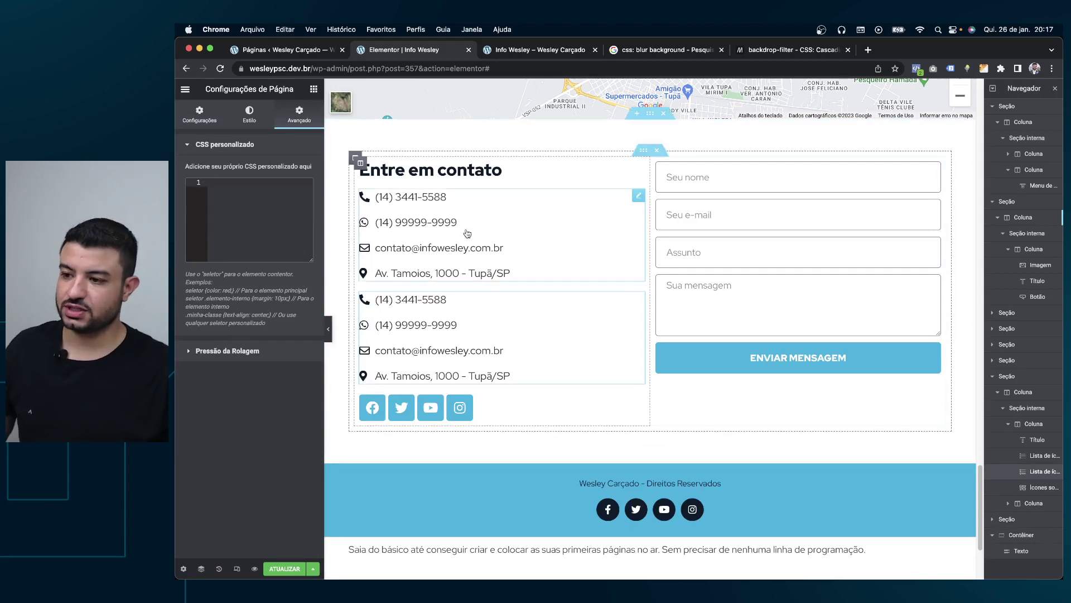
Step: Paste the 24px icon rule into the original list's custom CSS, dropping .elementor-widget from the selector
left_click(467, 233)
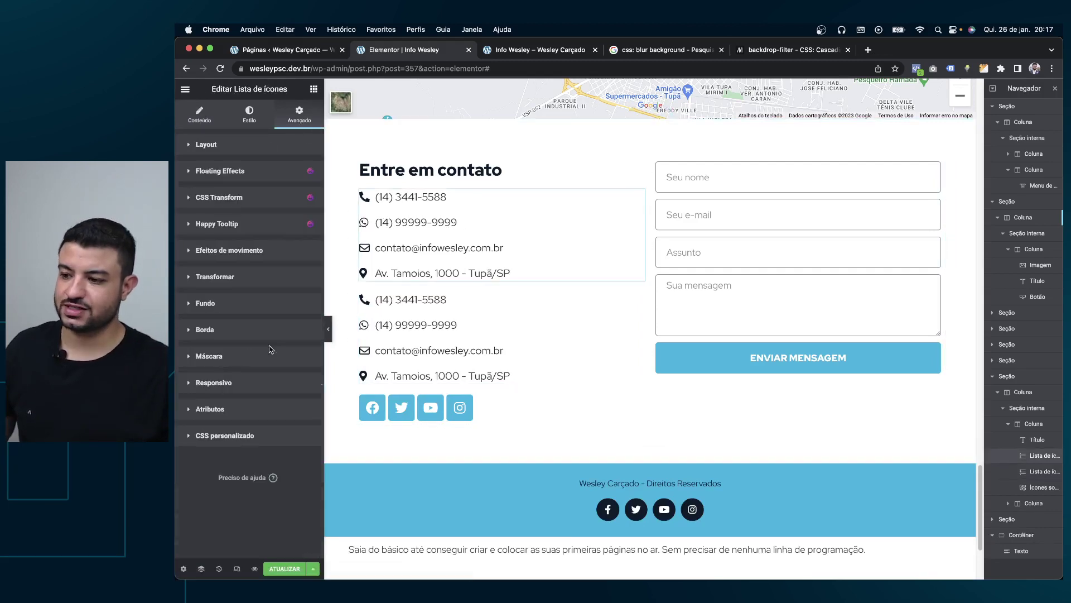
left_click(252, 435)
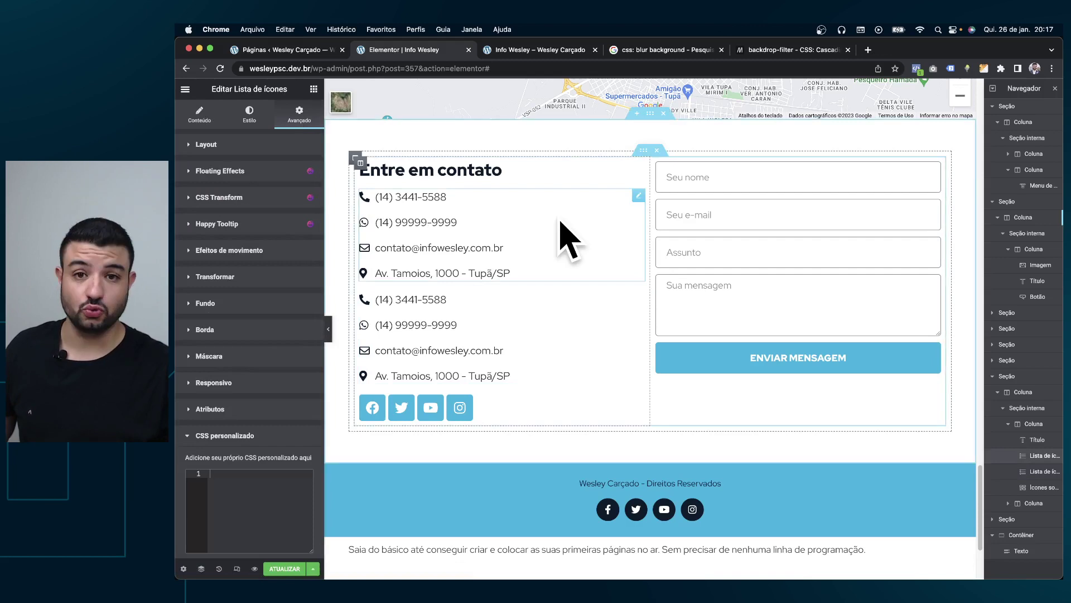
left_click(266, 485)
key("ctrl+v")
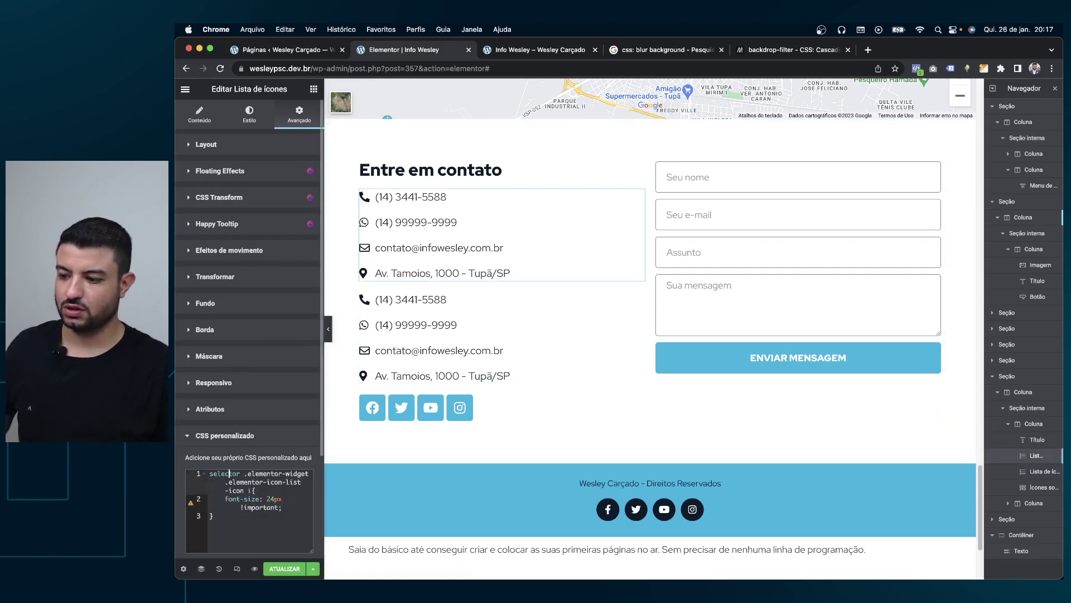
key("Right")
key("shift+End")
key("BackSpace")
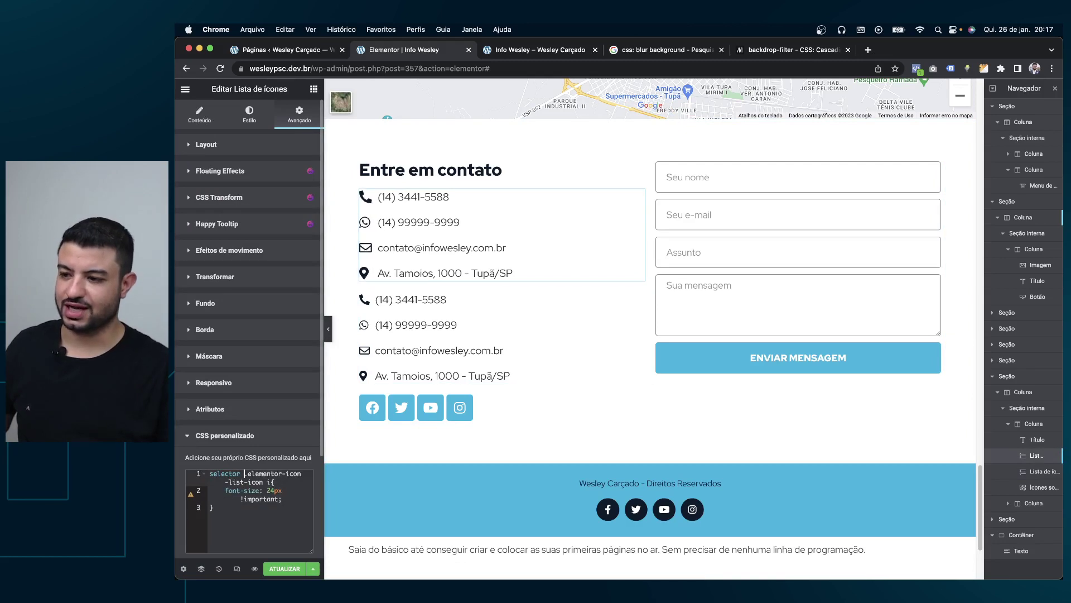
mouse_move(502, 234)
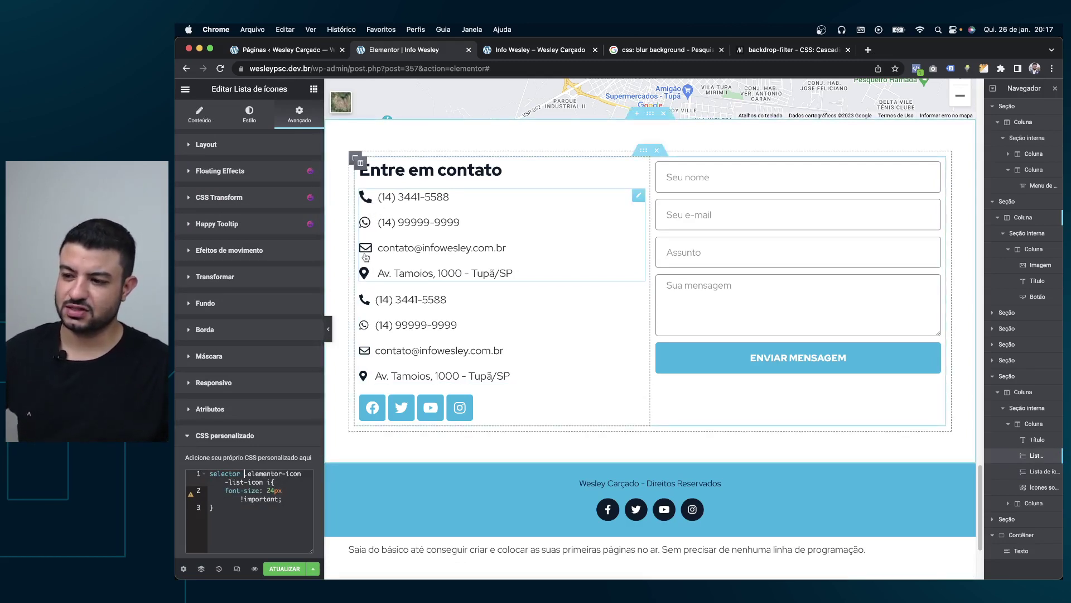
Step: Try the icon font size at 4px and then 40px, then delete all the widget CSS
left_click(267, 490)
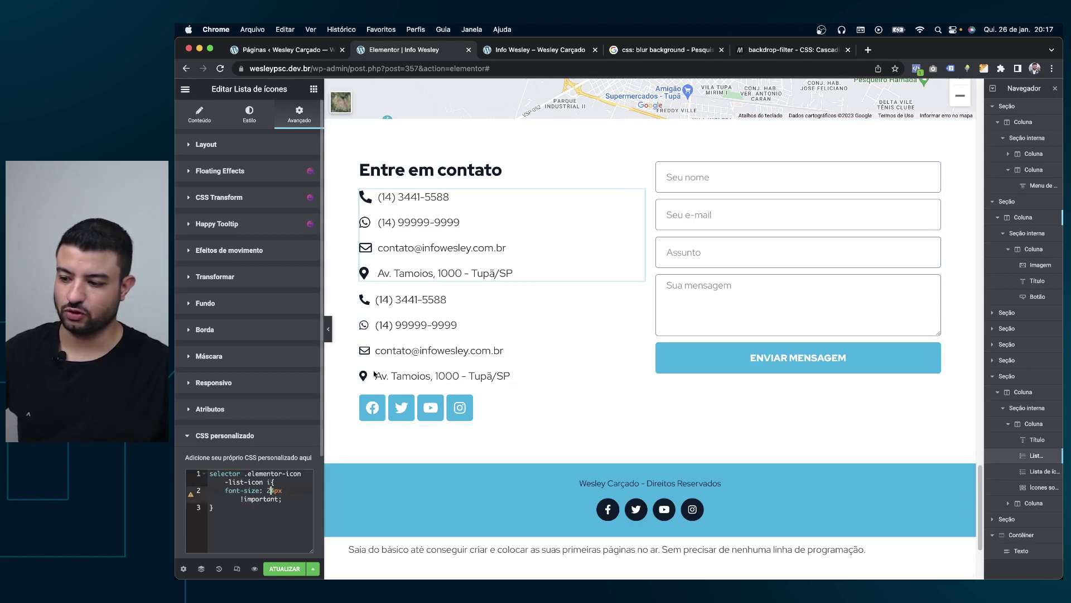
key("BackSpace")
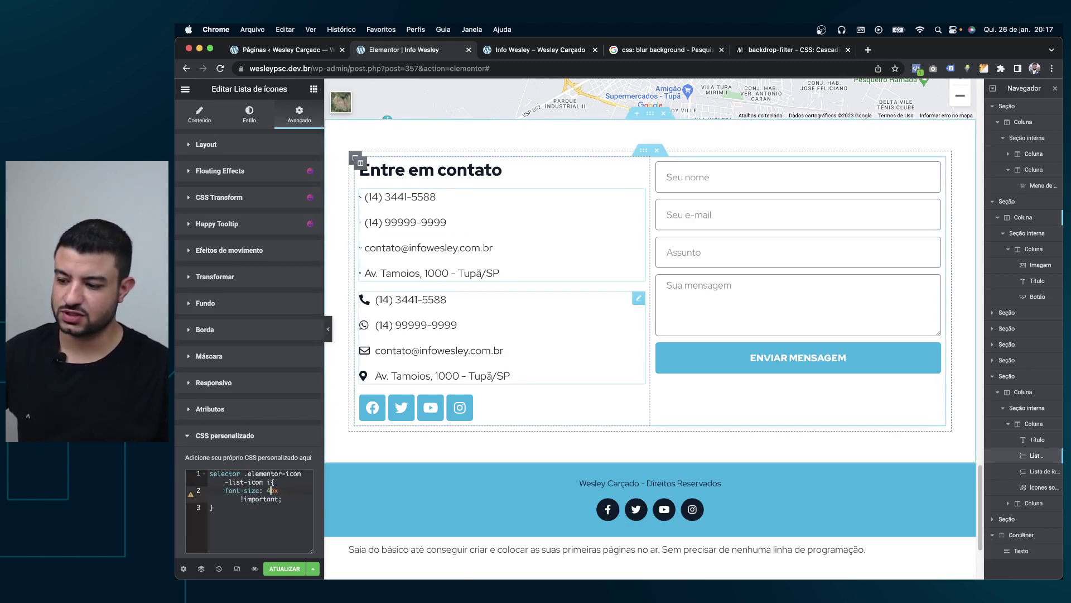
type("0")
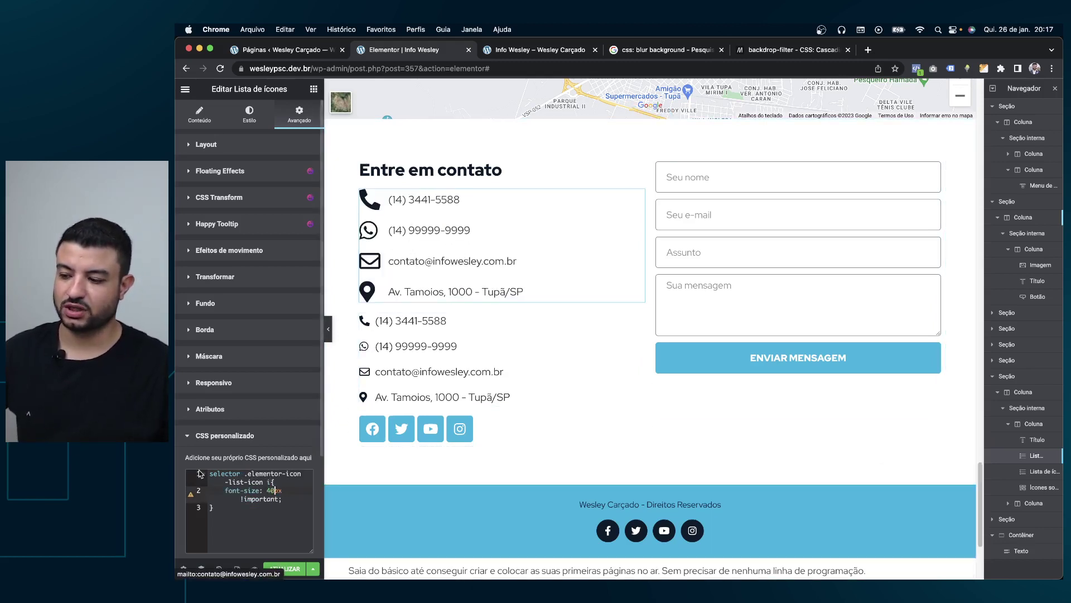
double_click(224, 473)
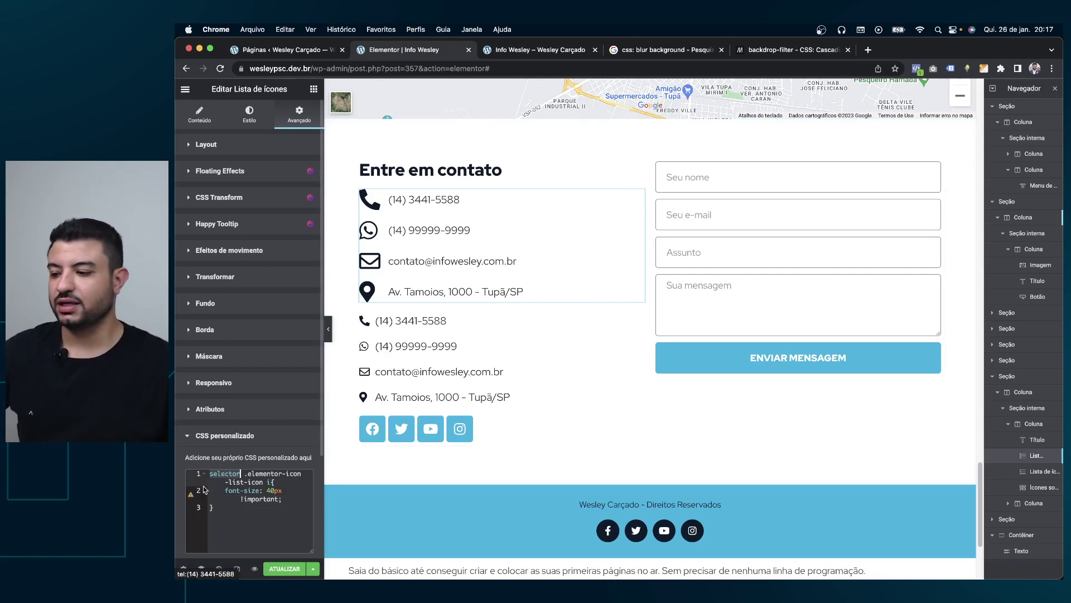
key("ctrl+a")
key("BackSpace")
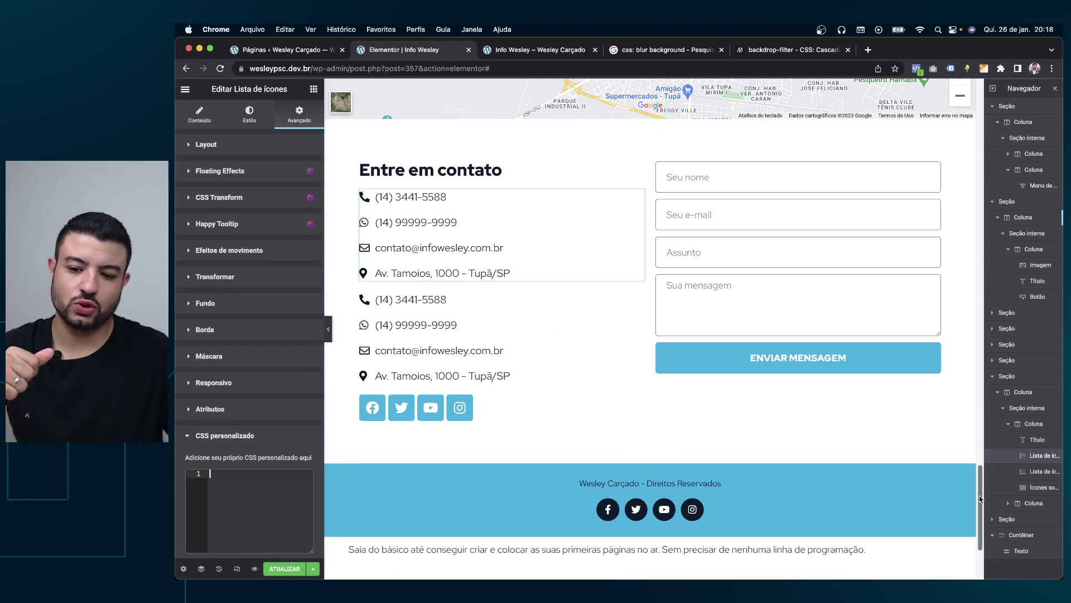
left_click_drag(980, 499, 989, 236)
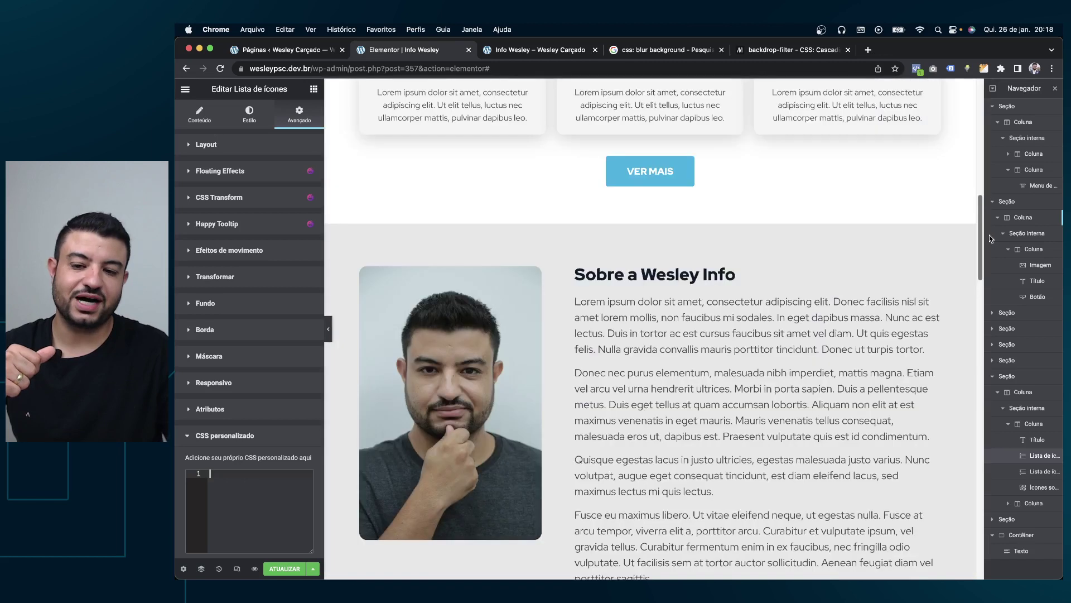
left_click_drag(989, 236, 983, 358)
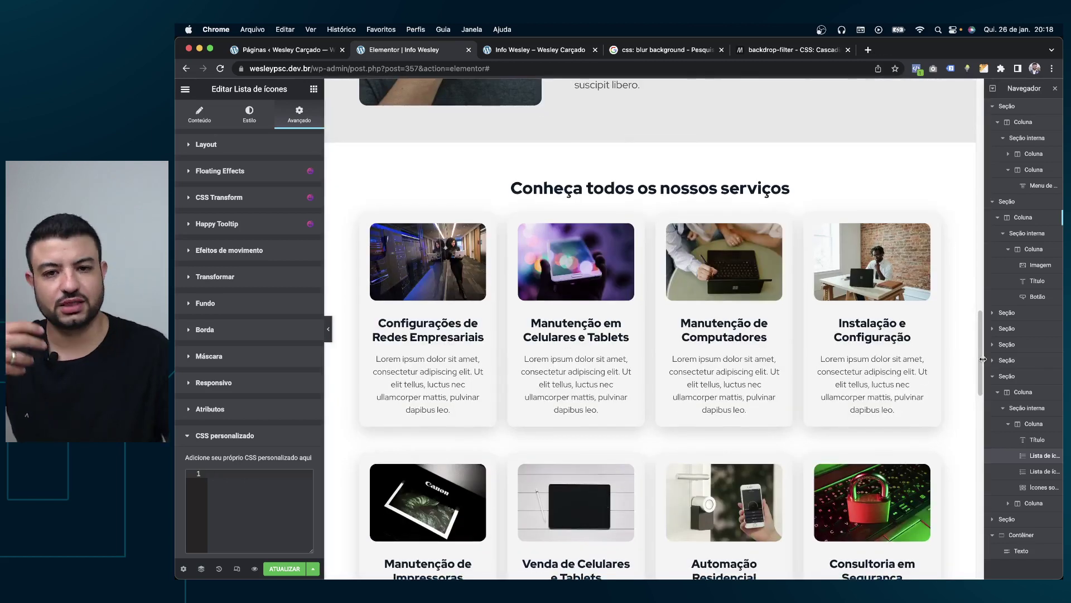
left_click_drag(983, 359, 984, 385)
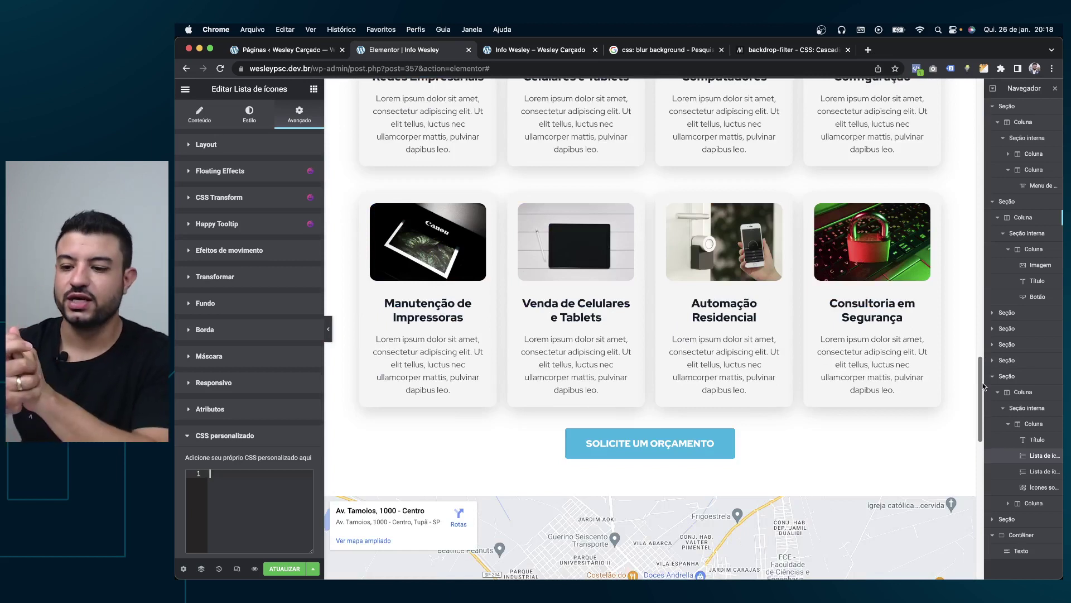
scroll(947, 378, "up", 10)
scroll(931, 380, "up", 5)
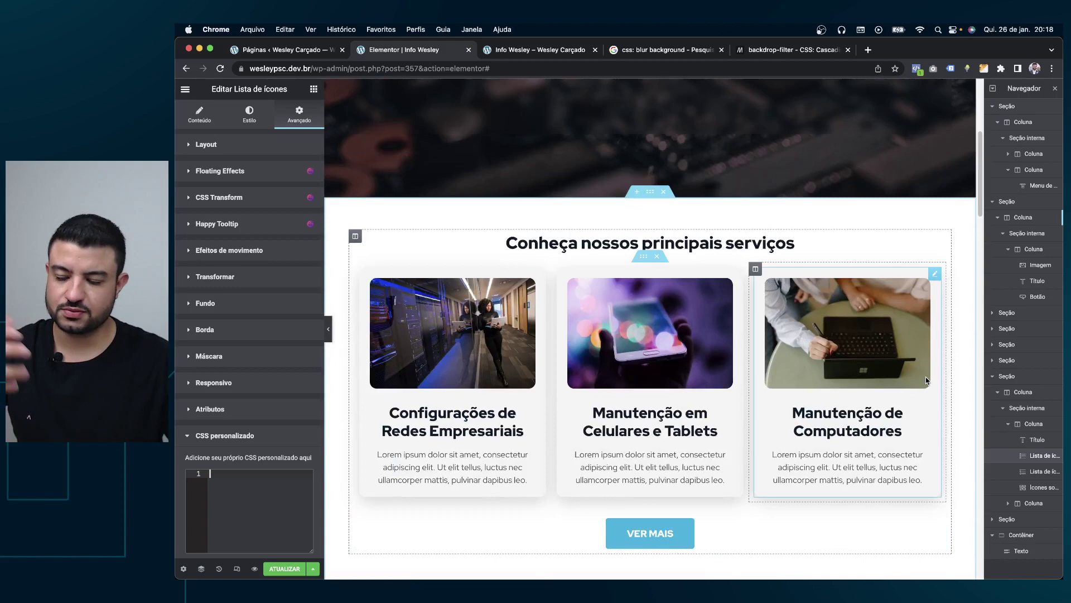
scroll(926, 380, "up", 5)
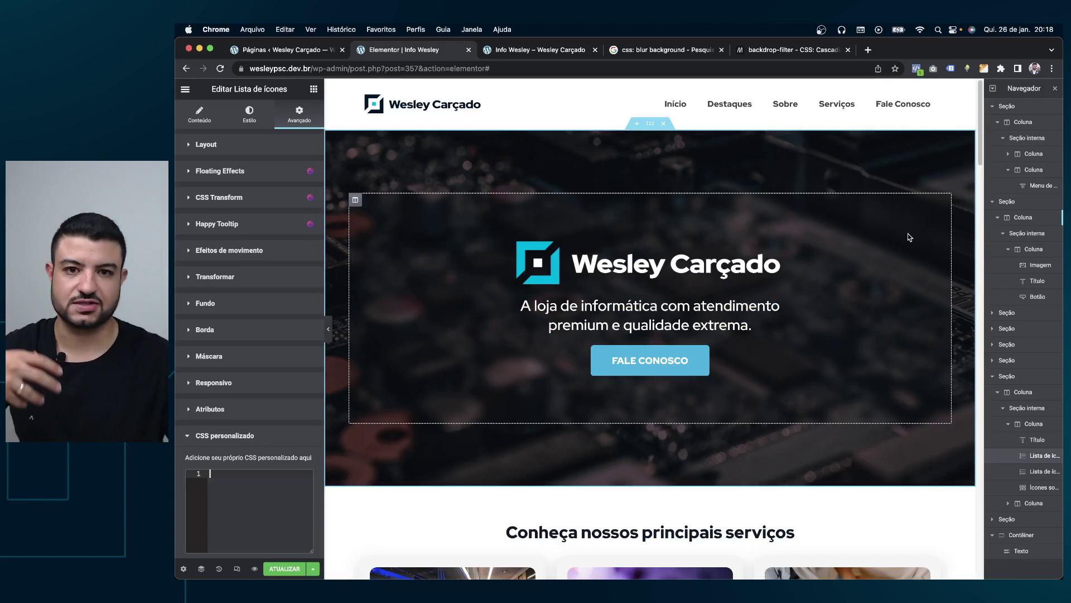
scroll(910, 239, "down", 2)
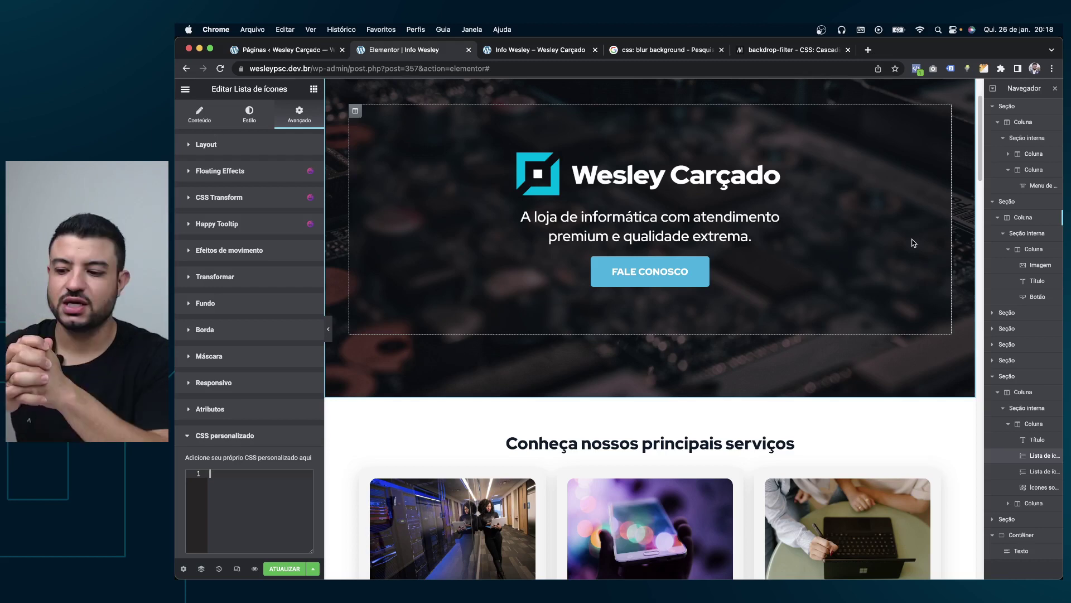
scroll(921, 321, "down", 5)
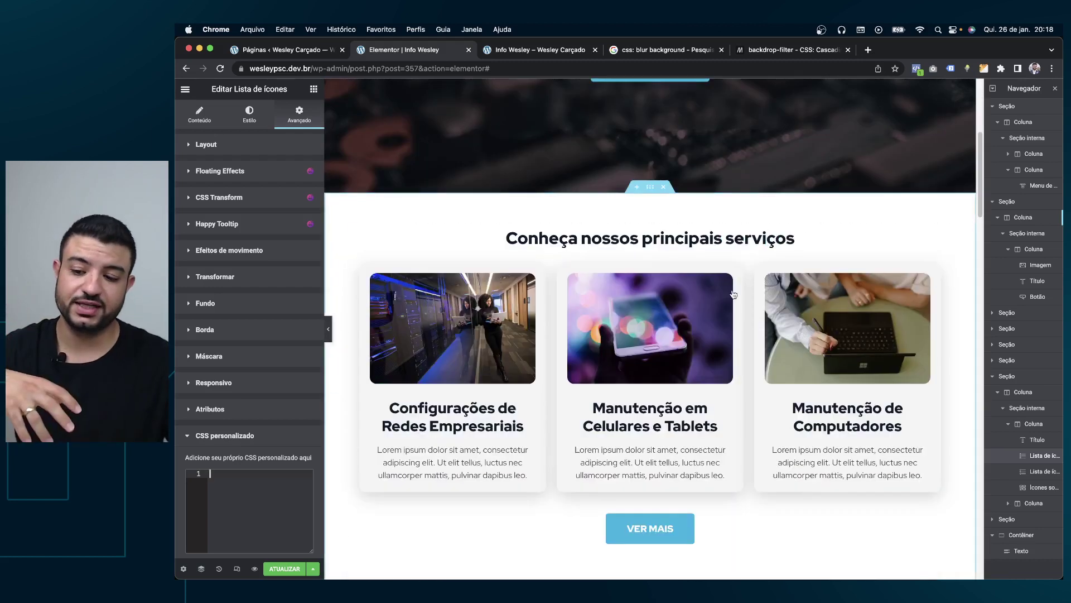
scroll(768, 306, "down", 5)
scroll(767, 307, "down", 8)
scroll(767, 310, "down", 8)
scroll(768, 309, "down", 6)
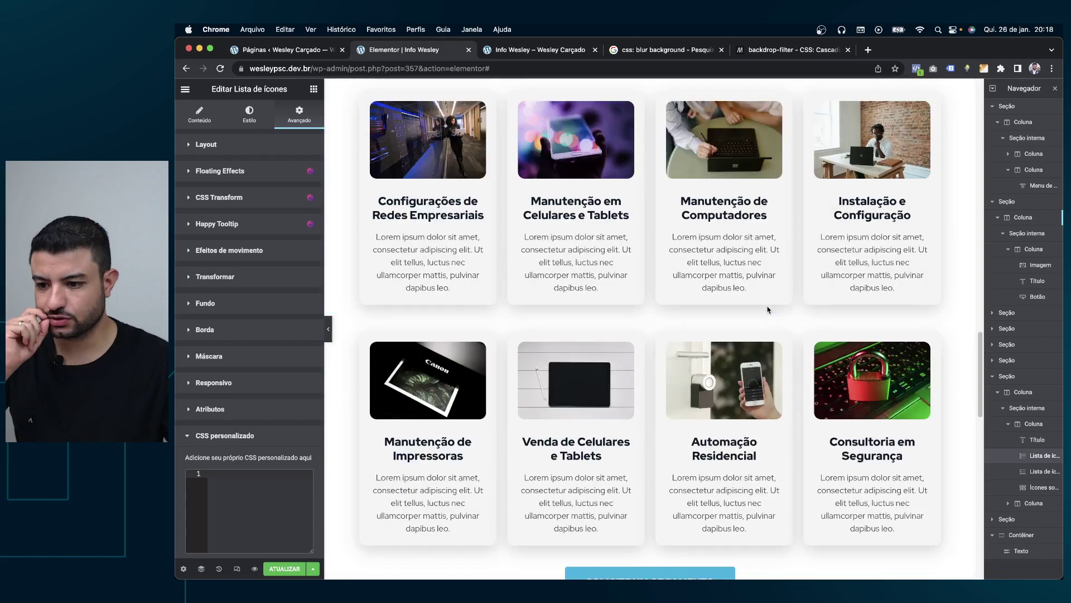
scroll(768, 310, "down", 10)
scroll(768, 310, "down", 4)
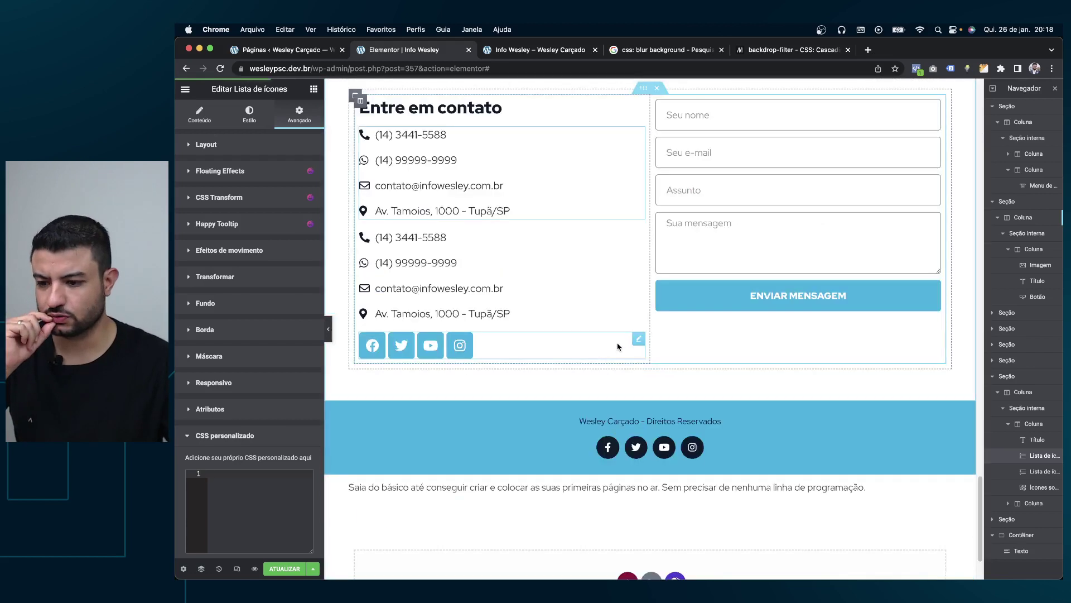
scroll(617, 347, "down", 2)
scroll(623, 337, "up", 20)
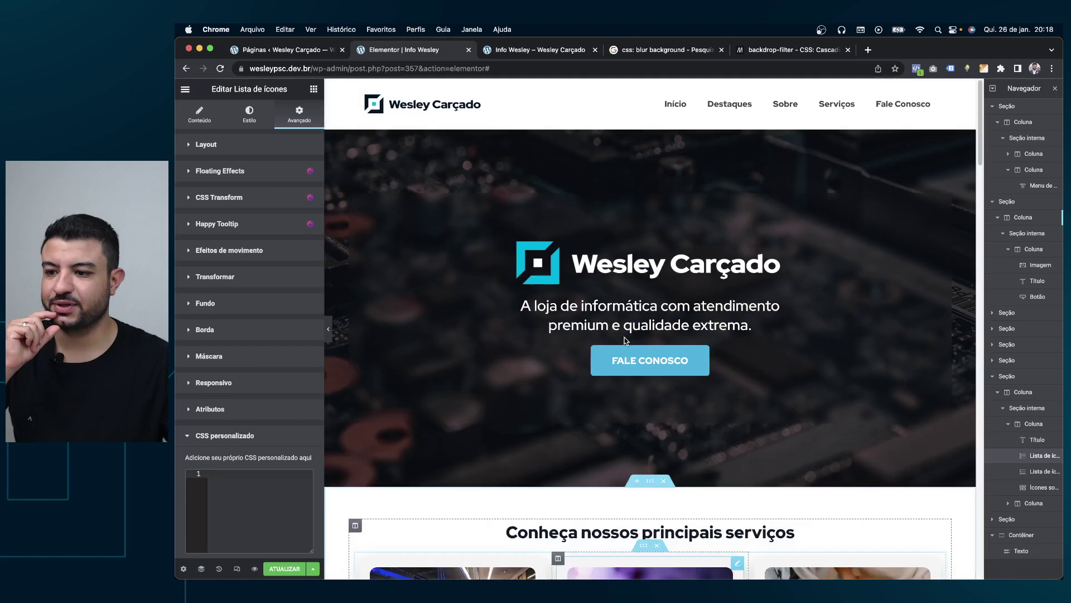
Step: Give the hero logo a white block shadow at 0.94 opacity with blur 31, then collapse the panel
left_click(627, 272)
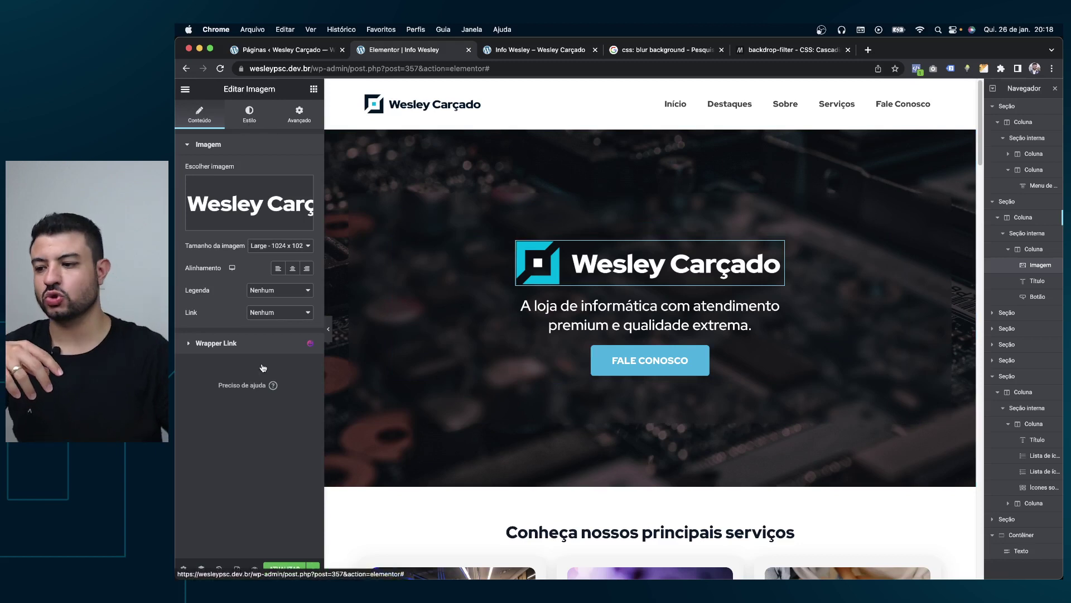
left_click(249, 115)
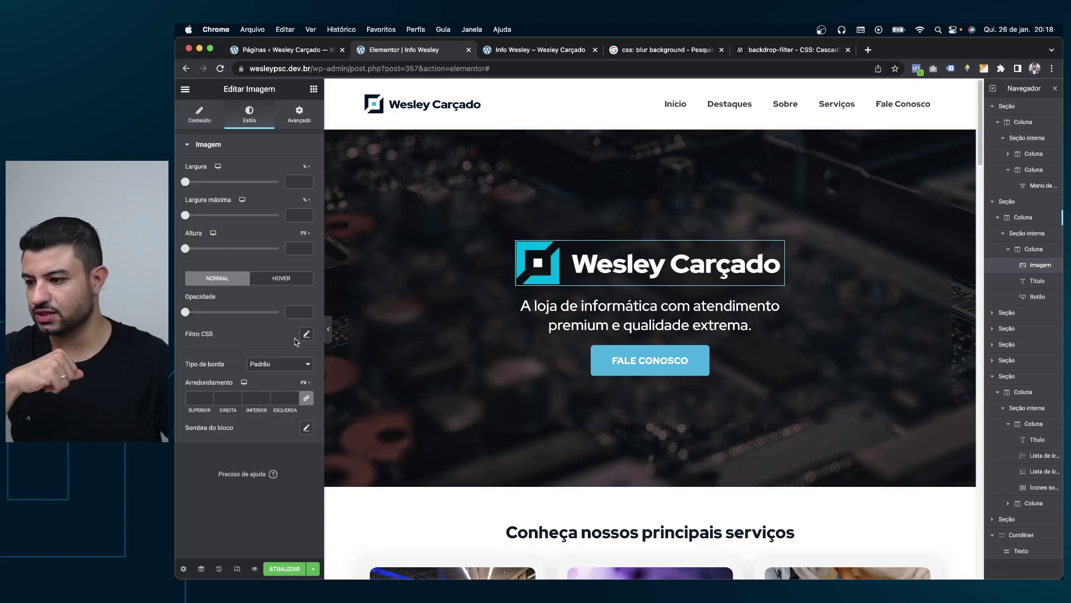
left_click(306, 427)
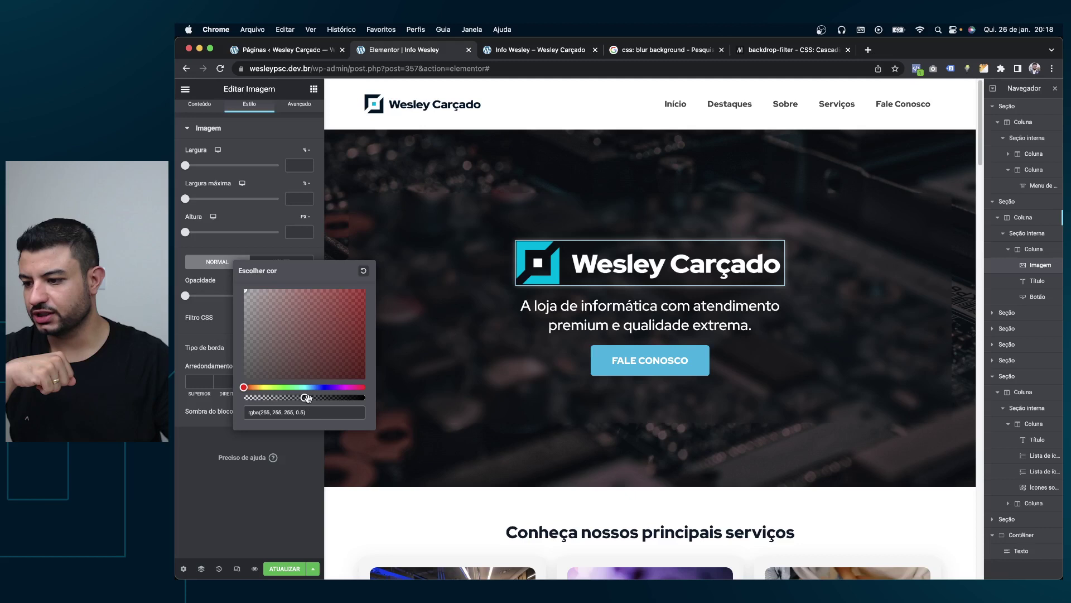
left_click_drag(306, 397, 358, 398)
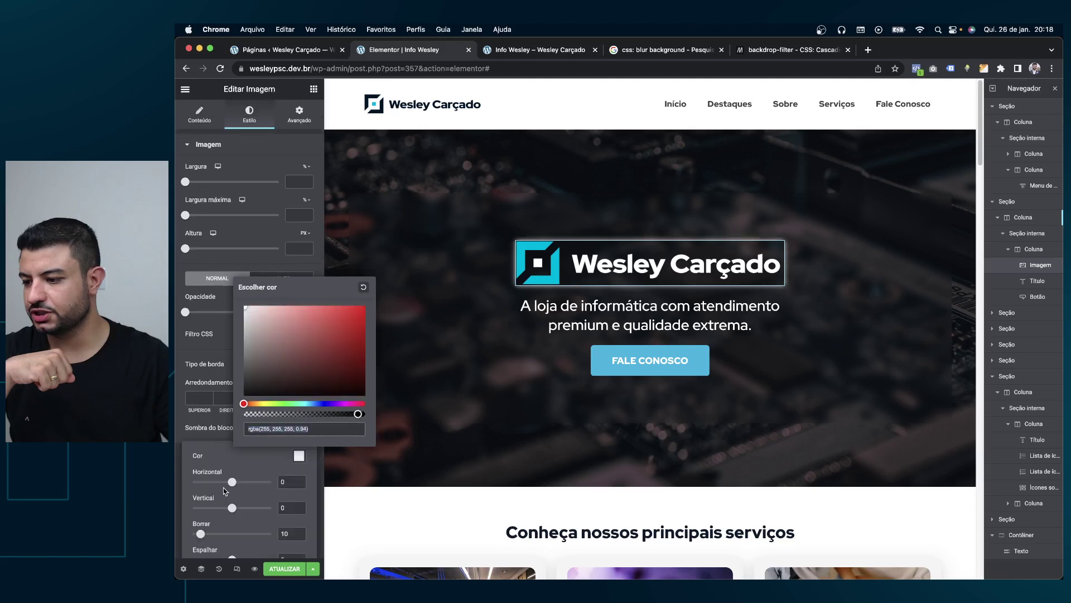
left_click(225, 491)
left_click(265, 438)
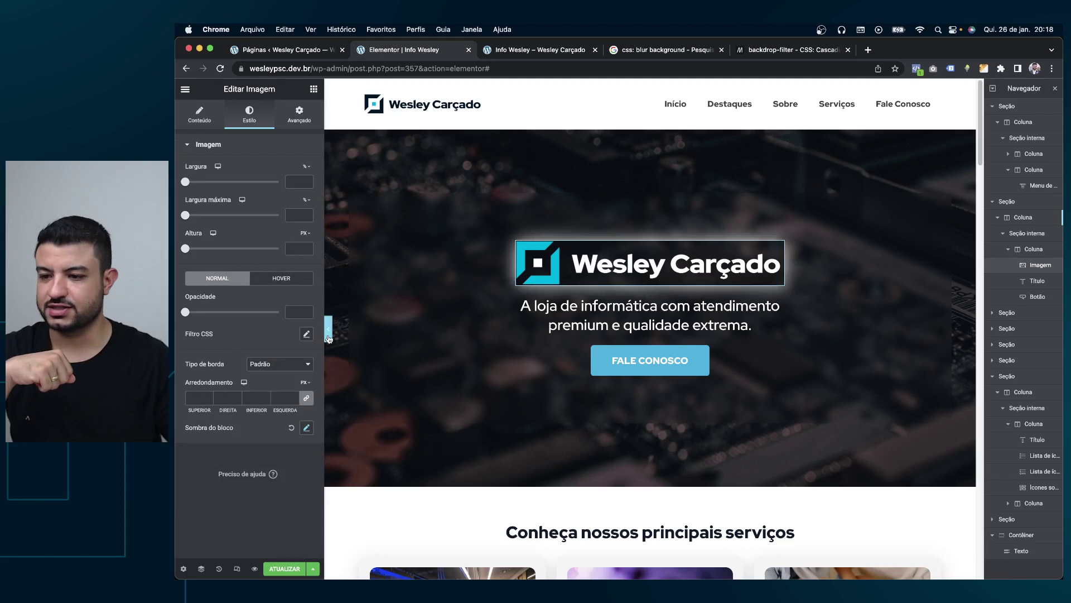
left_click(329, 338)
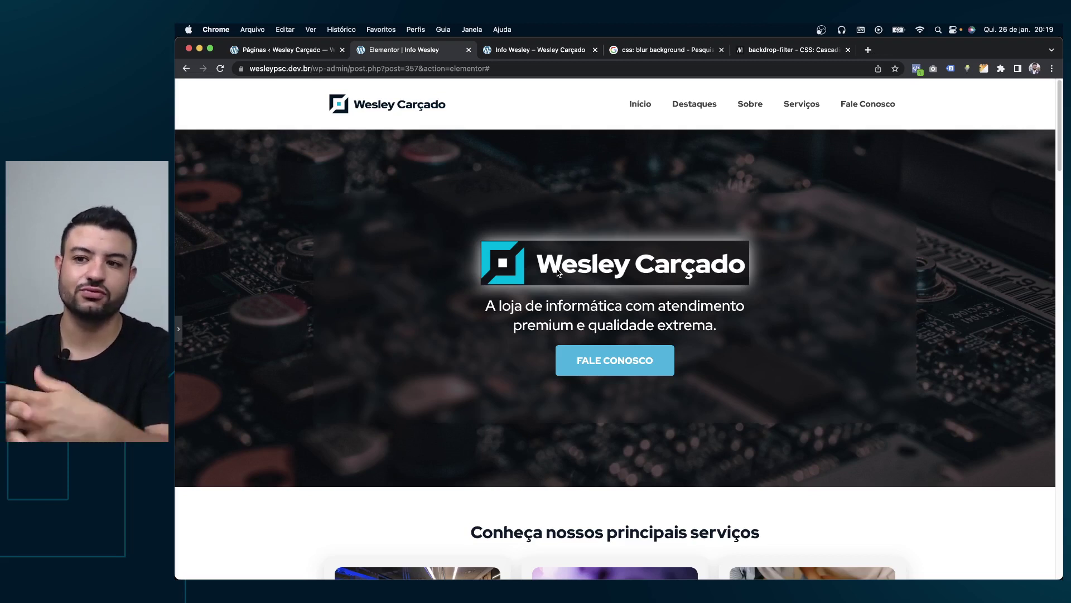
Step: View the MDN backdrop-filter reference, then return to the Google 'css: blur background' results
left_click(676, 51)
left_click(802, 51)
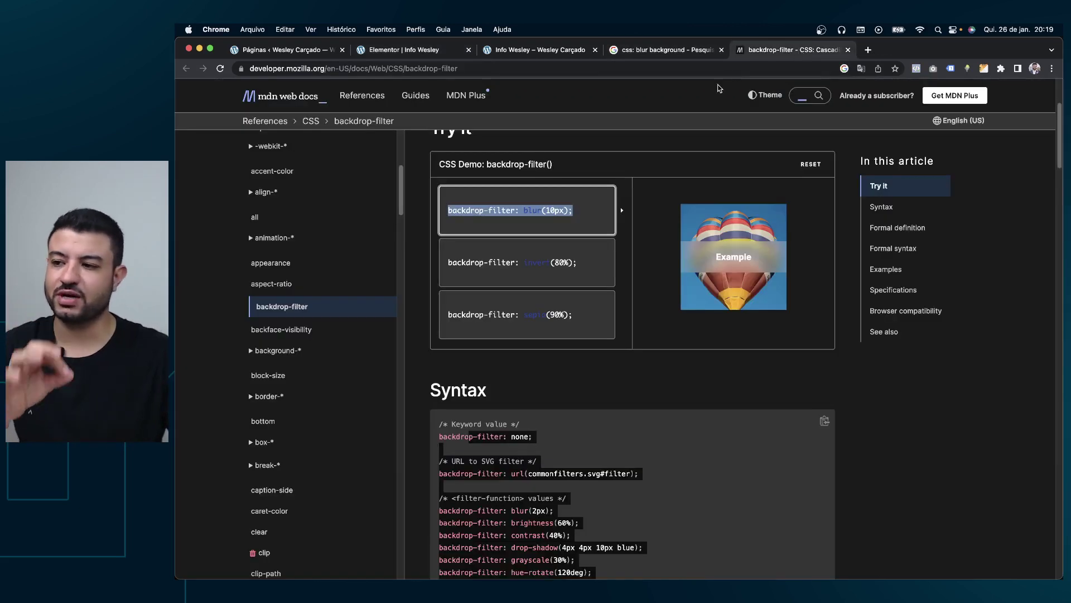
left_click(319, 70)
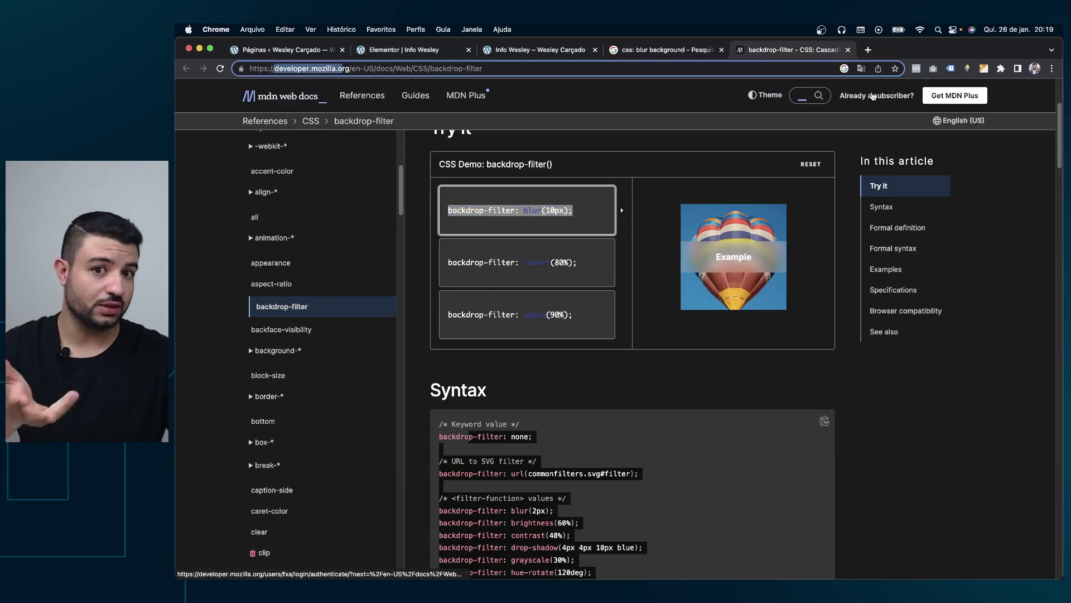
left_click(678, 53)
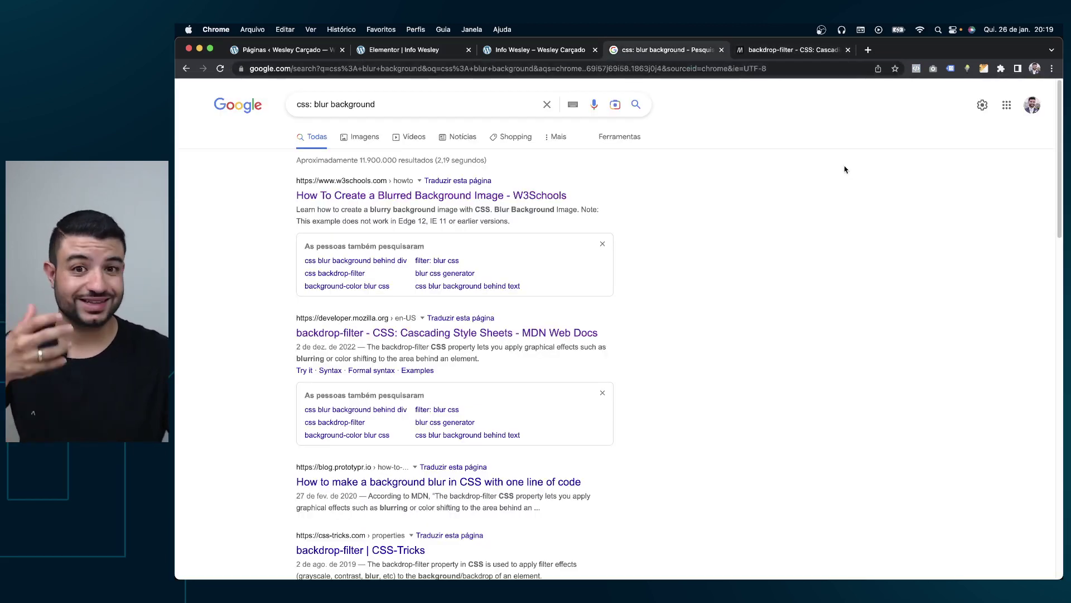